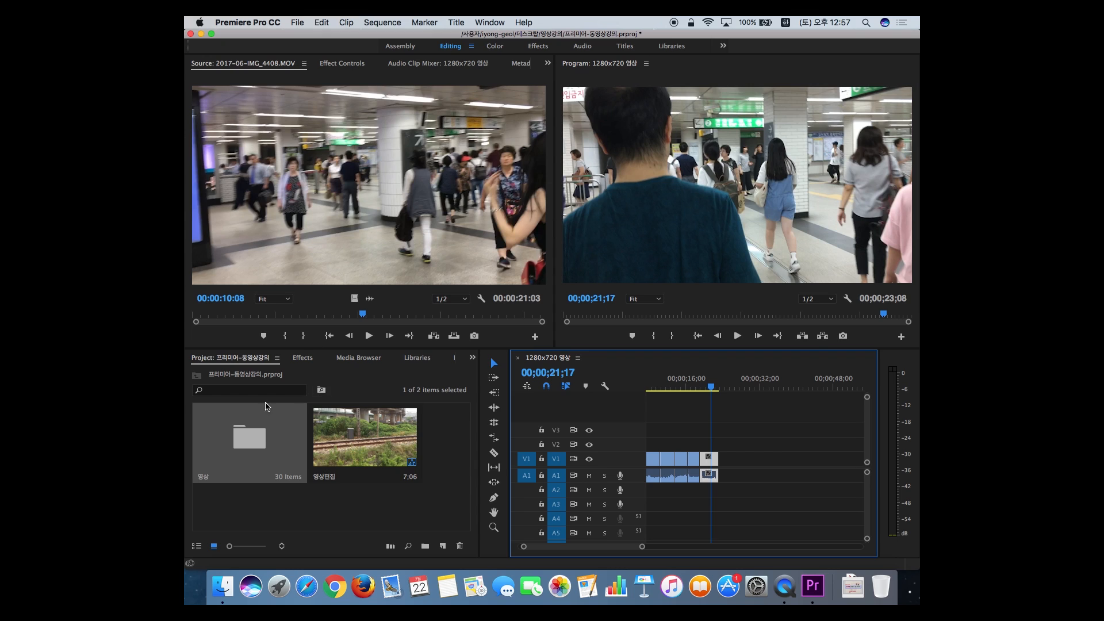
Place 2017-06-IMG_4417.MOV from the 영상 bin on track V1, leaving a gap after the existing clips.
double_click(259, 425)
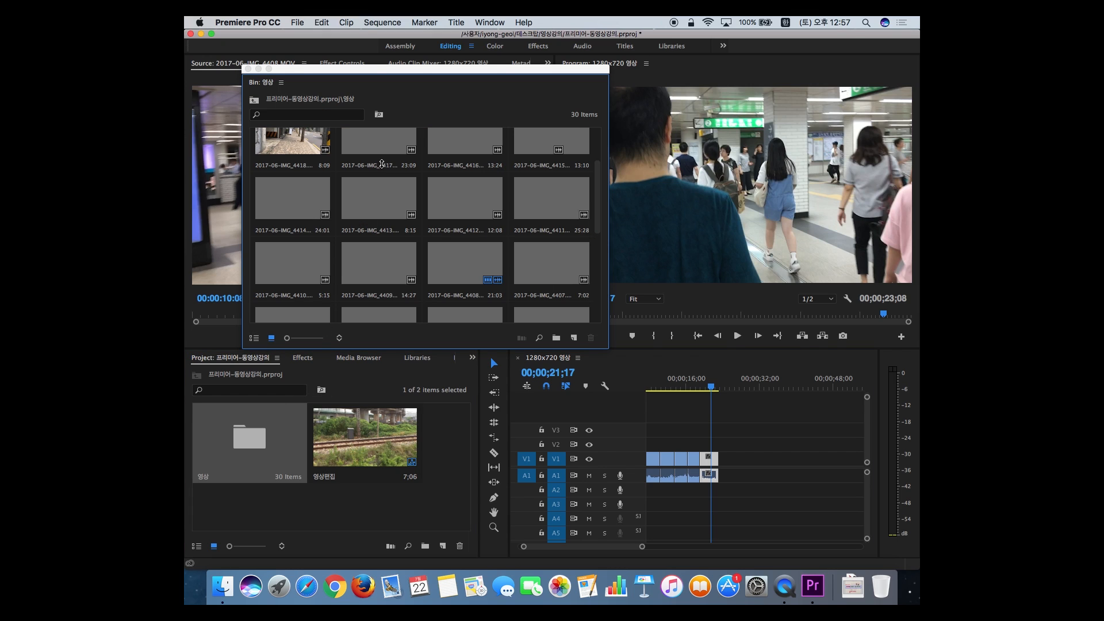
drag(360, 362, 352, 435)
scroll(379, 351, down, 5)
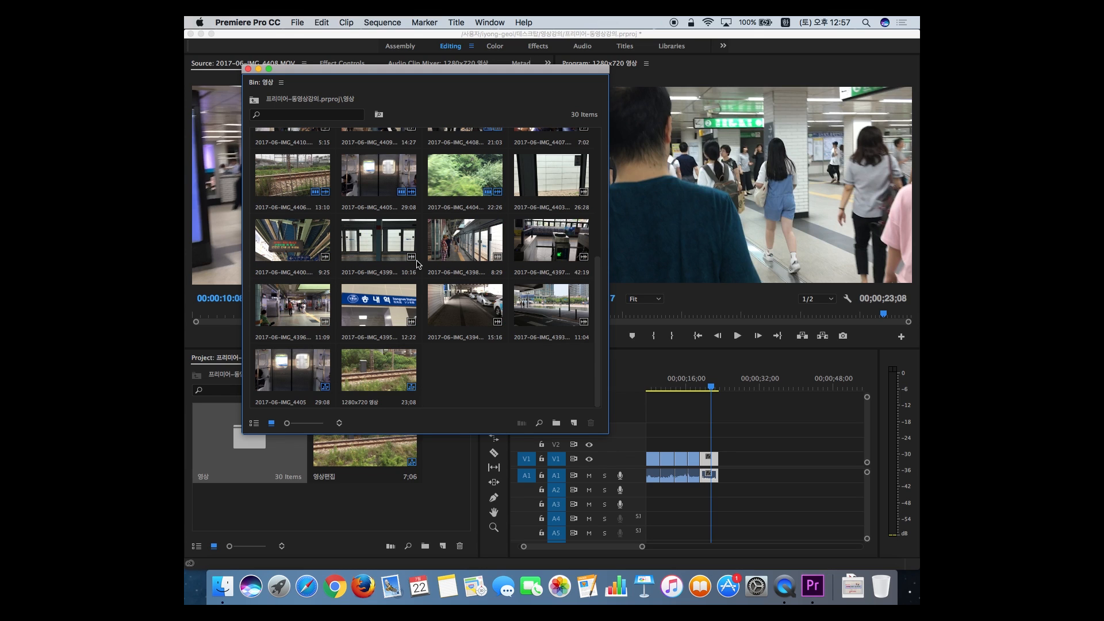
scroll(417, 264, up, 5)
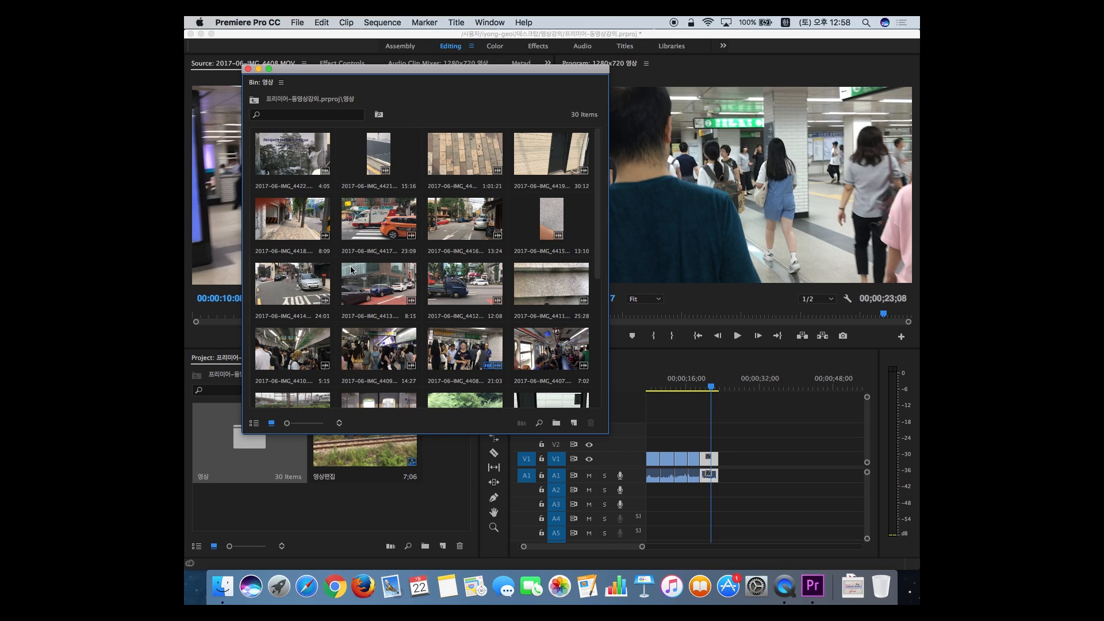
click(374, 222)
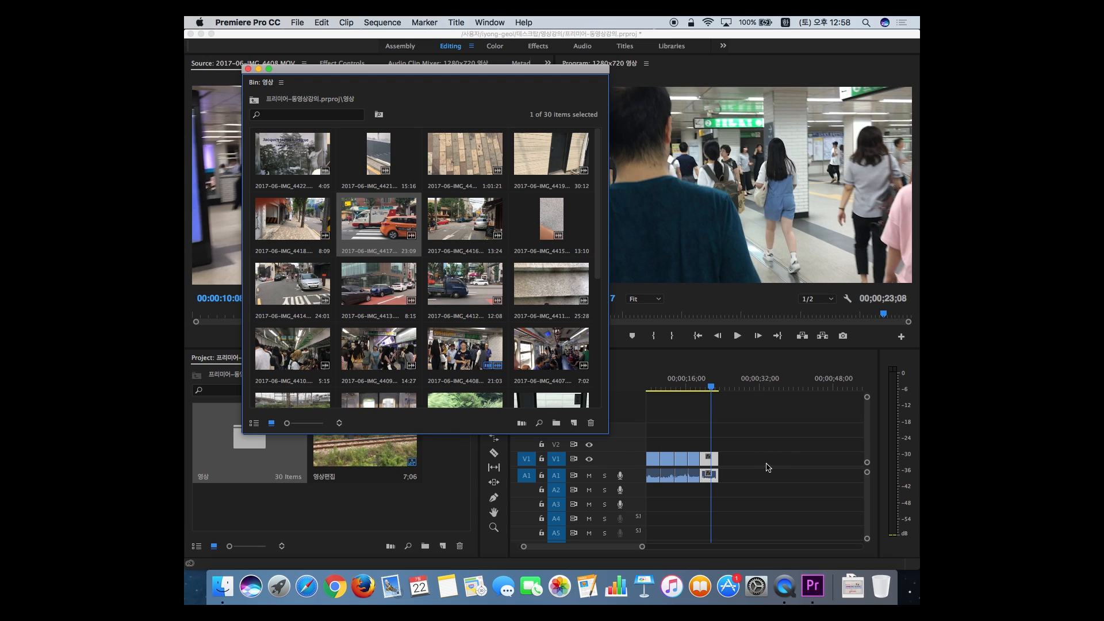
drag(388, 230, 748, 476)
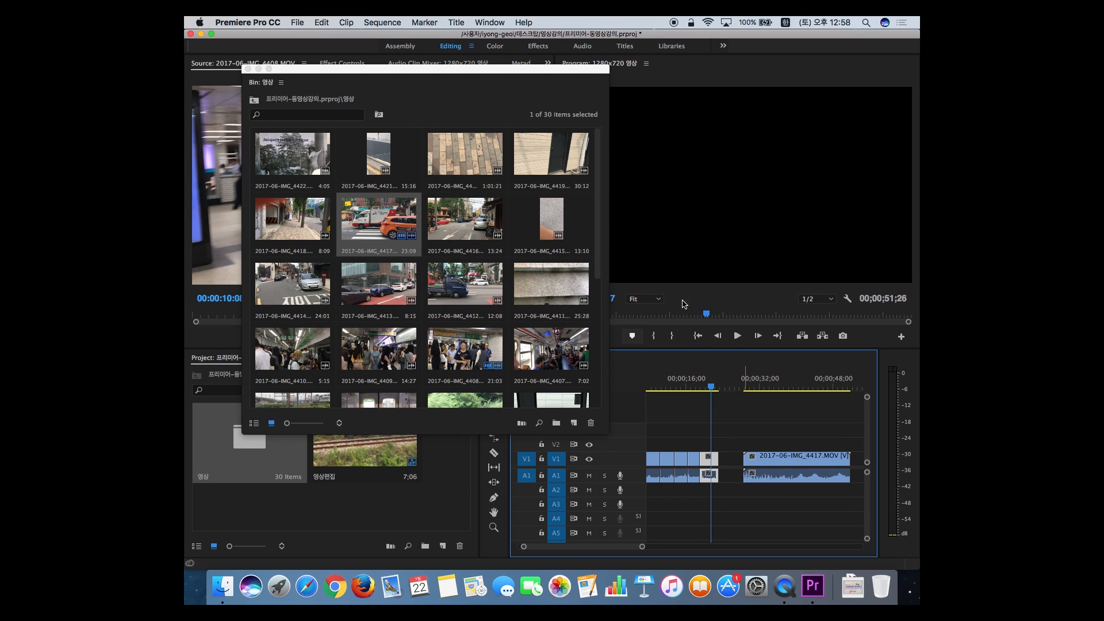
Close the bin and split the 2017-06-IMG_4417.MOV clip with the Razor tool at 00;00;36;21 and at about 00;00;44;21.
click(766, 386)
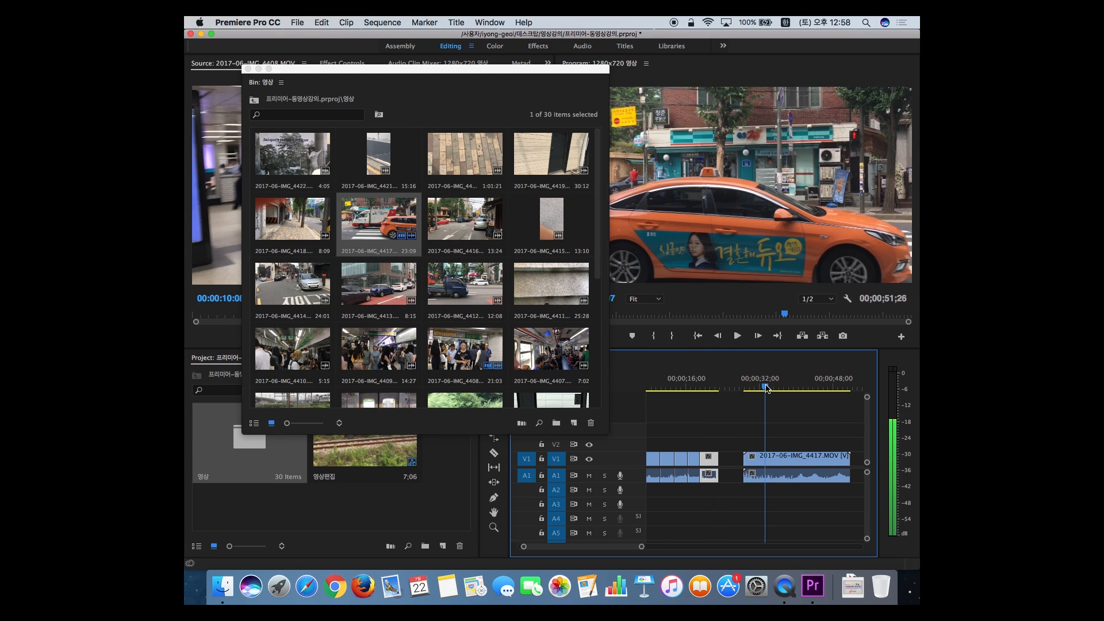
drag(766, 387, 771, 387)
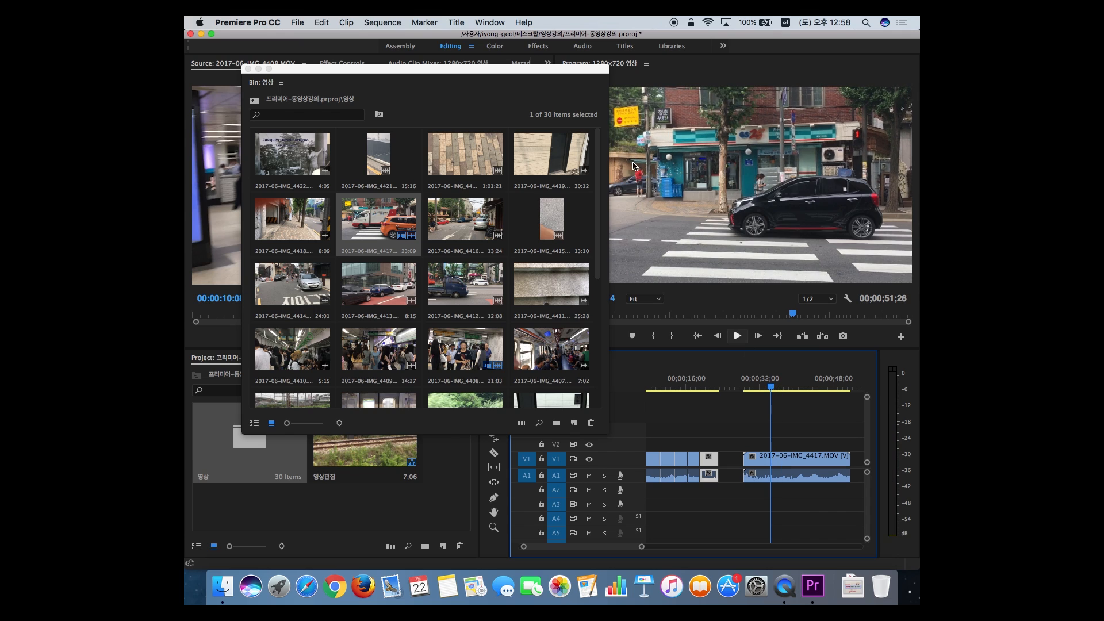
drag(550, 70, 470, 119)
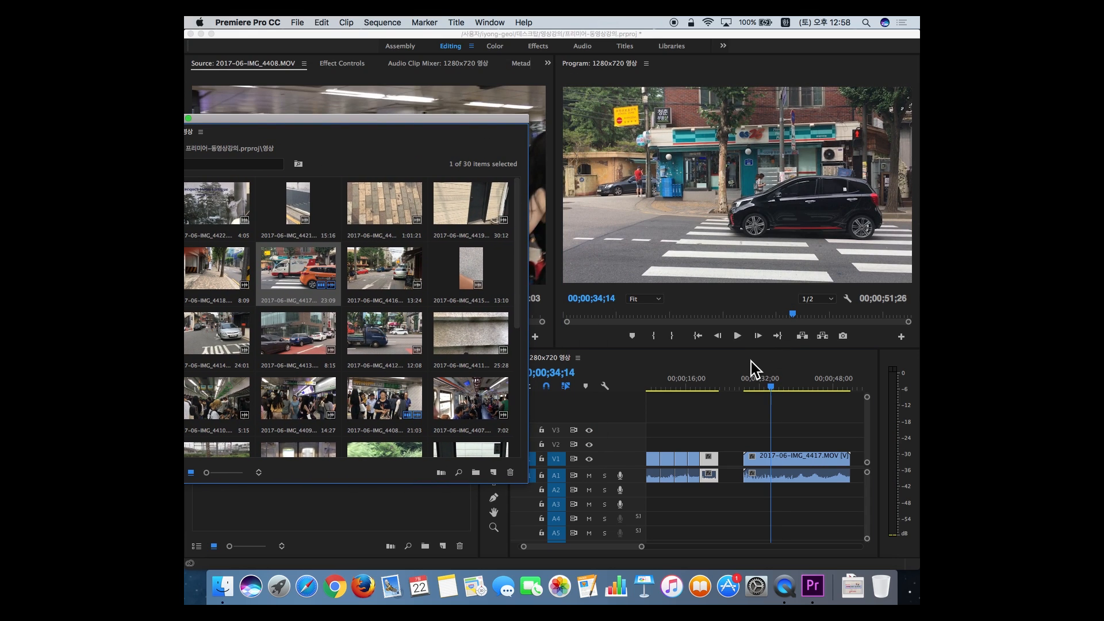
mouse_move(772, 393)
mouse_down()
mouse_move(796, 393)
mouse_move(761, 393)
mouse_move(806, 393)
mouse_move(760, 393)
mouse_move(779, 394)
mouse_up()
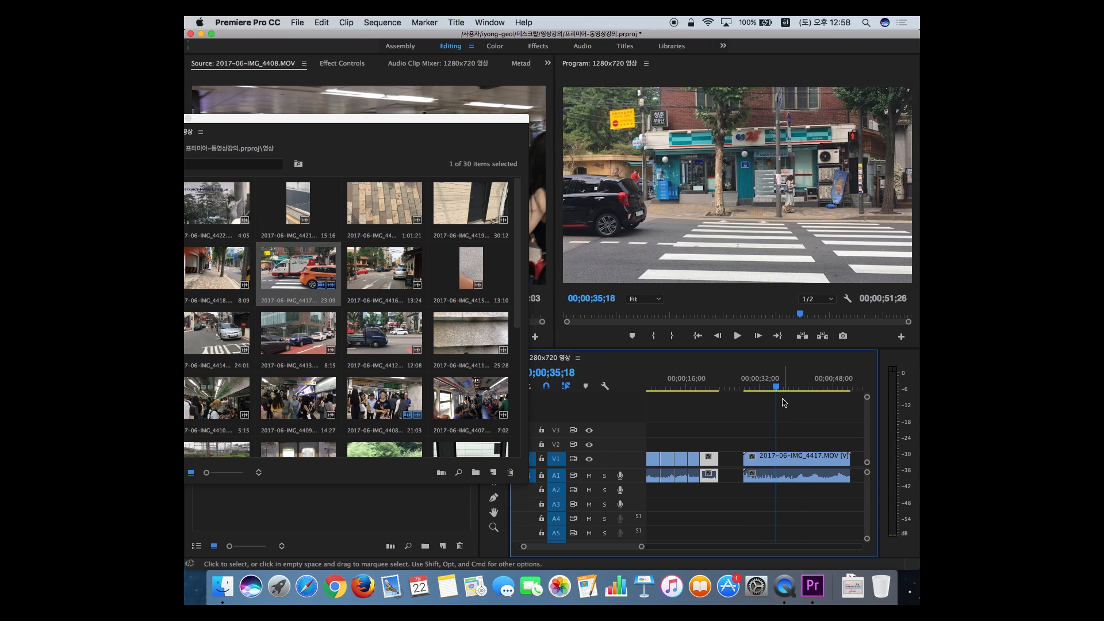
mouse_move(780, 391)
mouse_down()
mouse_move(818, 394)
mouse_move(780, 393)
mouse_up()
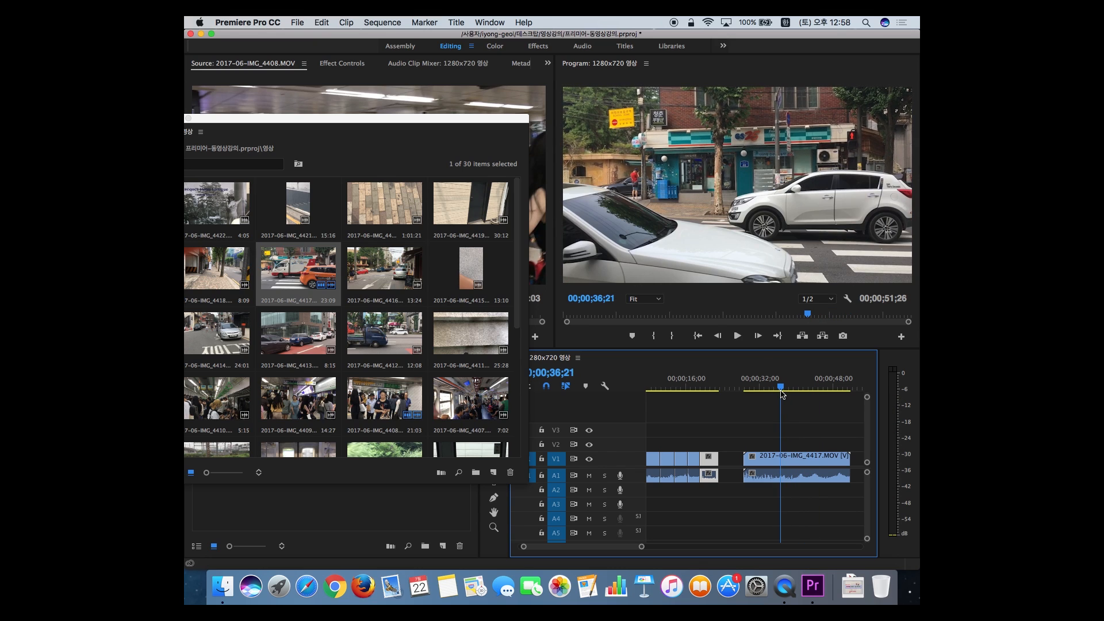
drag(222, 121, 257, 121)
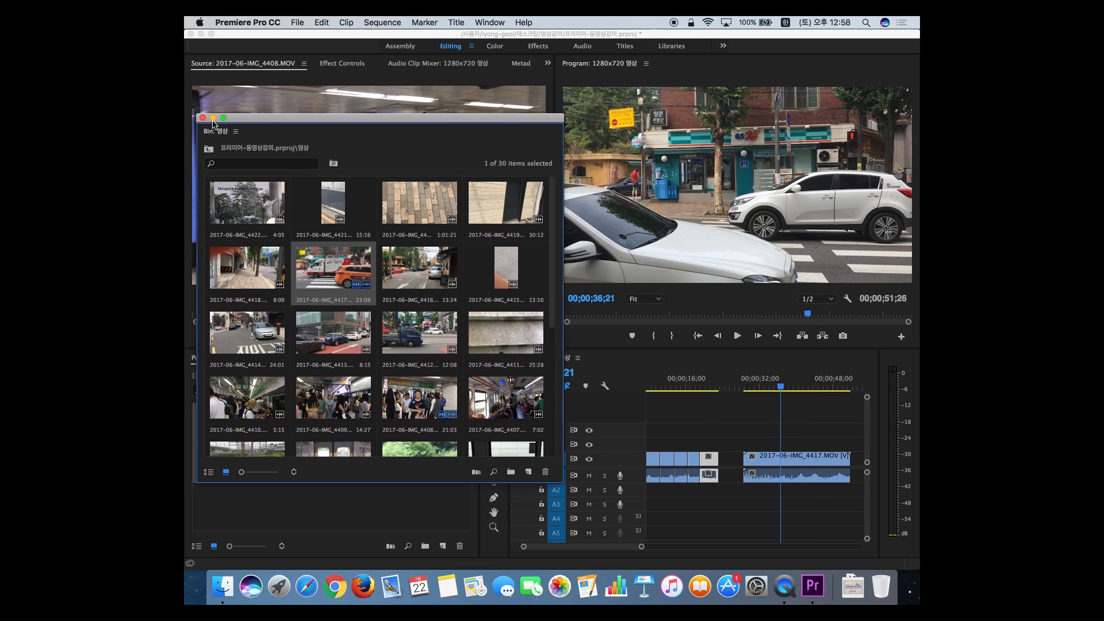
click(202, 117)
click(495, 453)
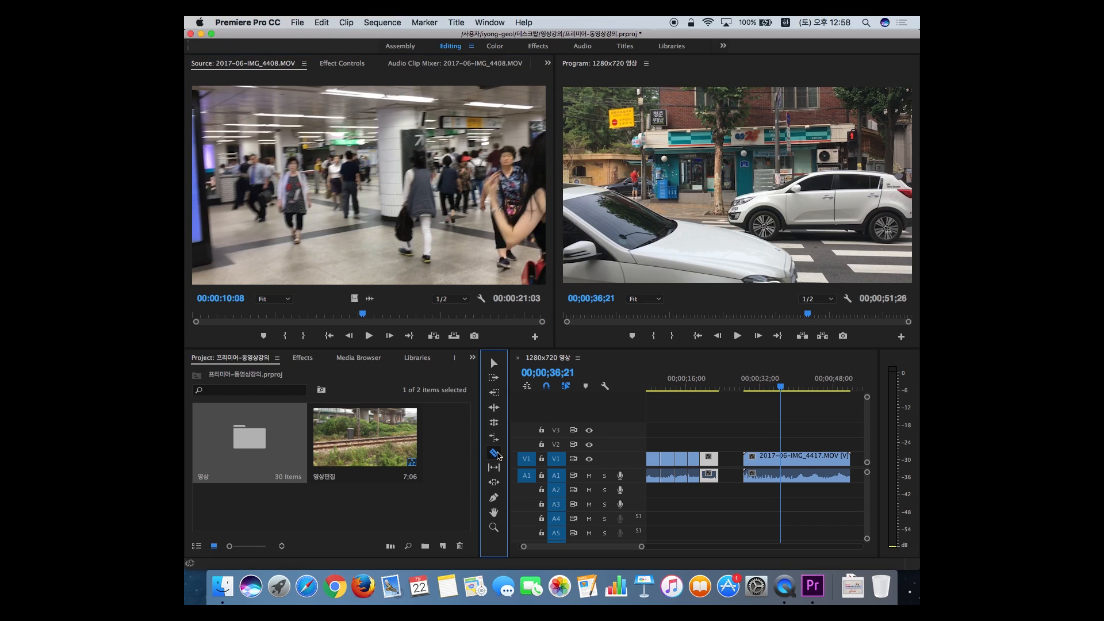
click(780, 460)
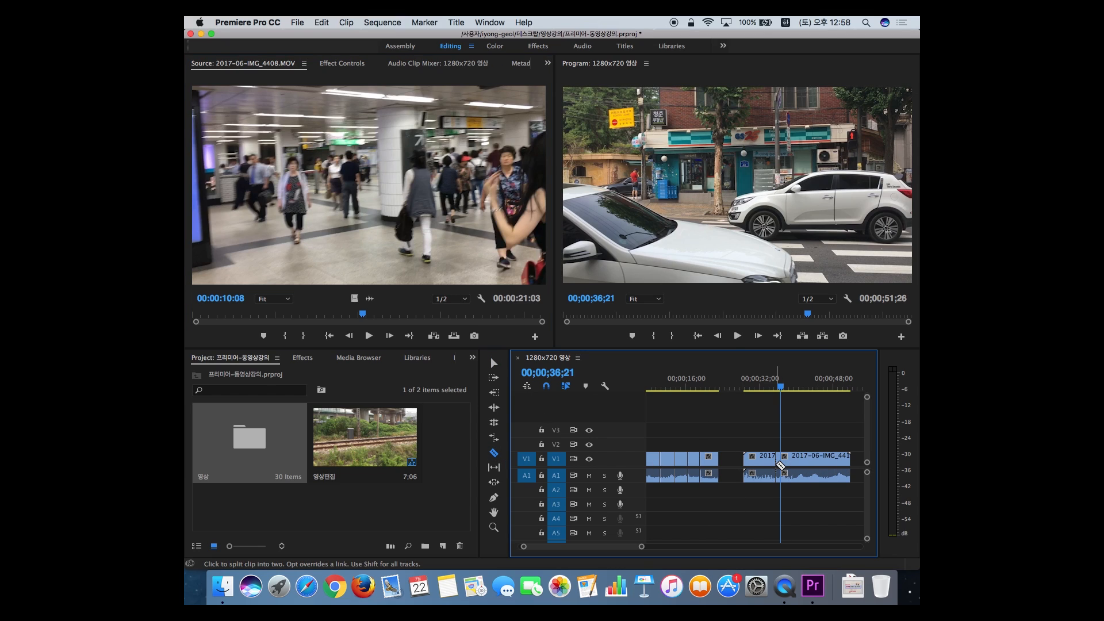
click(817, 460)
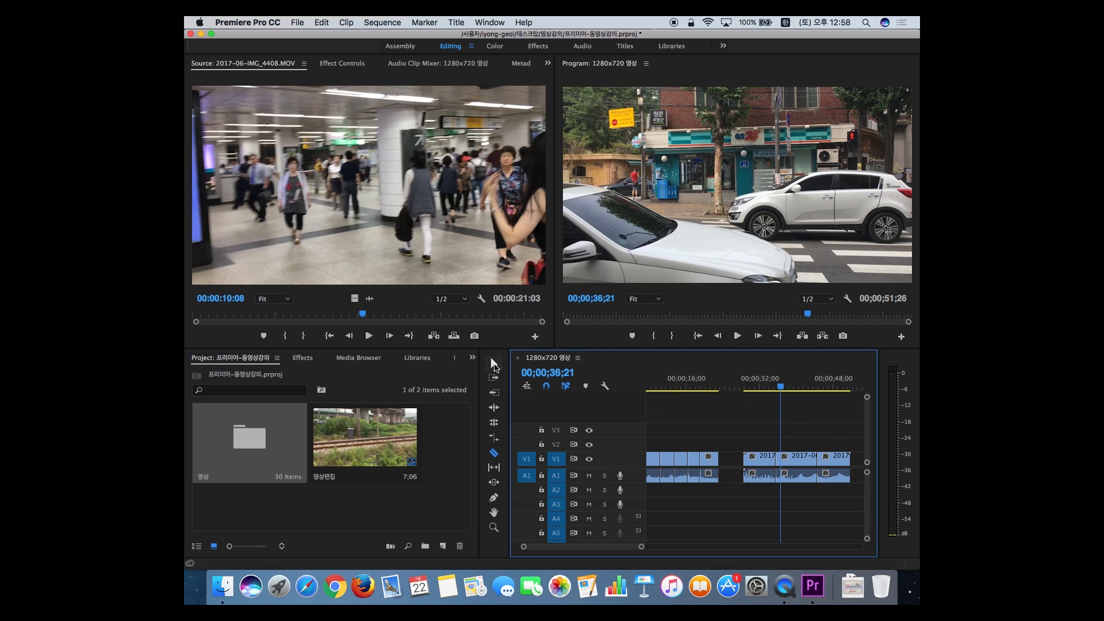
Delete the first and last pieces of the split clip, and preview the remaining middle piece at 00;00;40;18.
click(495, 364)
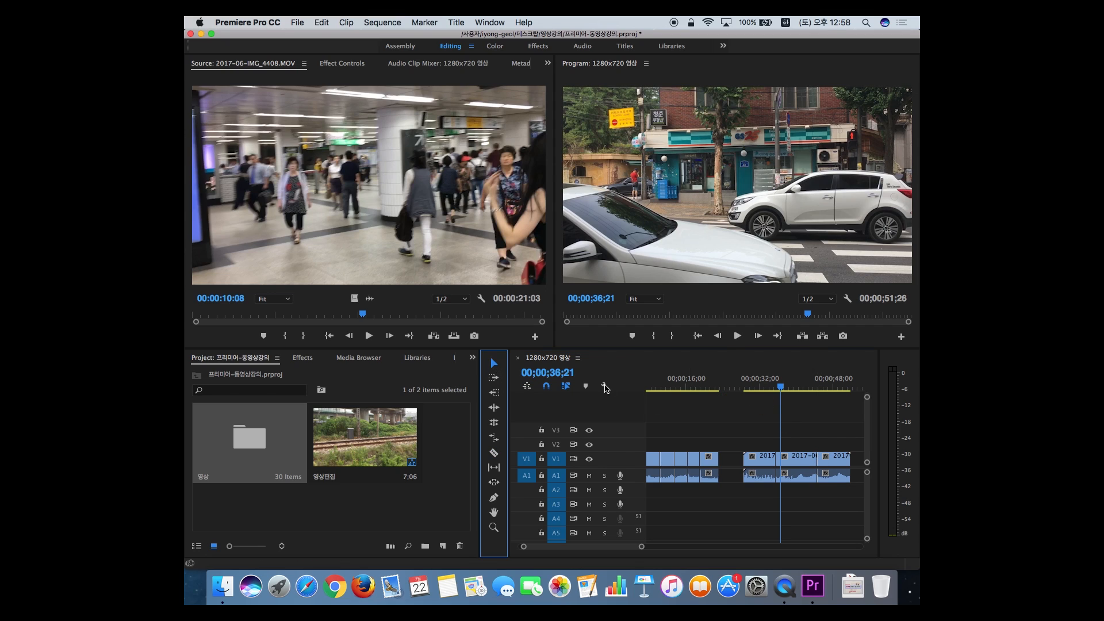
click(769, 467)
key(Delete)
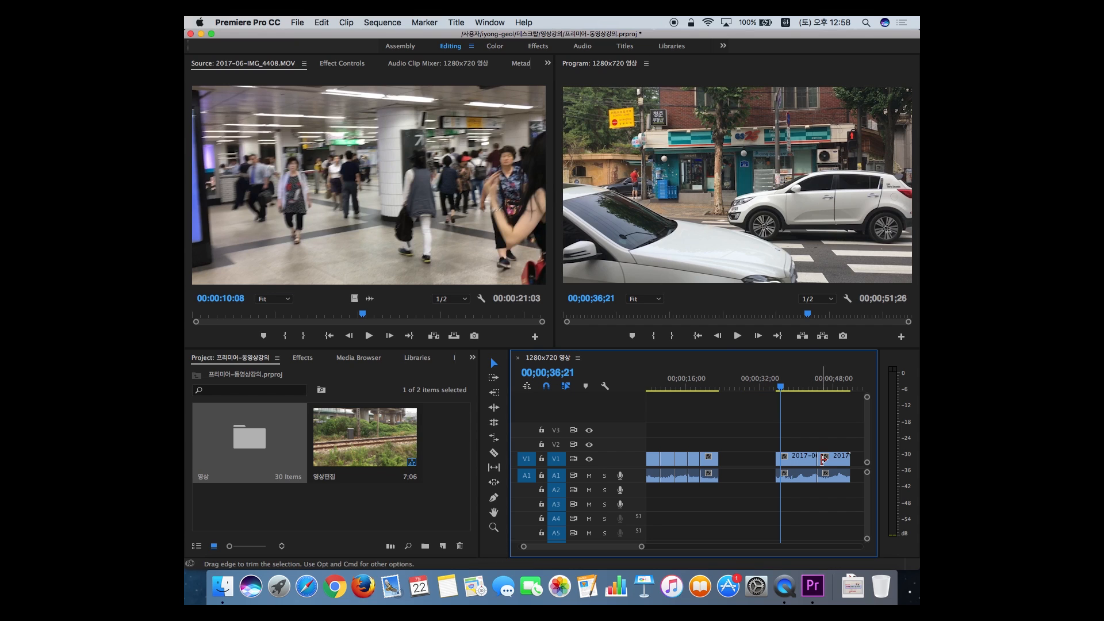
click(831, 462)
key(Delete)
drag(781, 389, 799, 391)
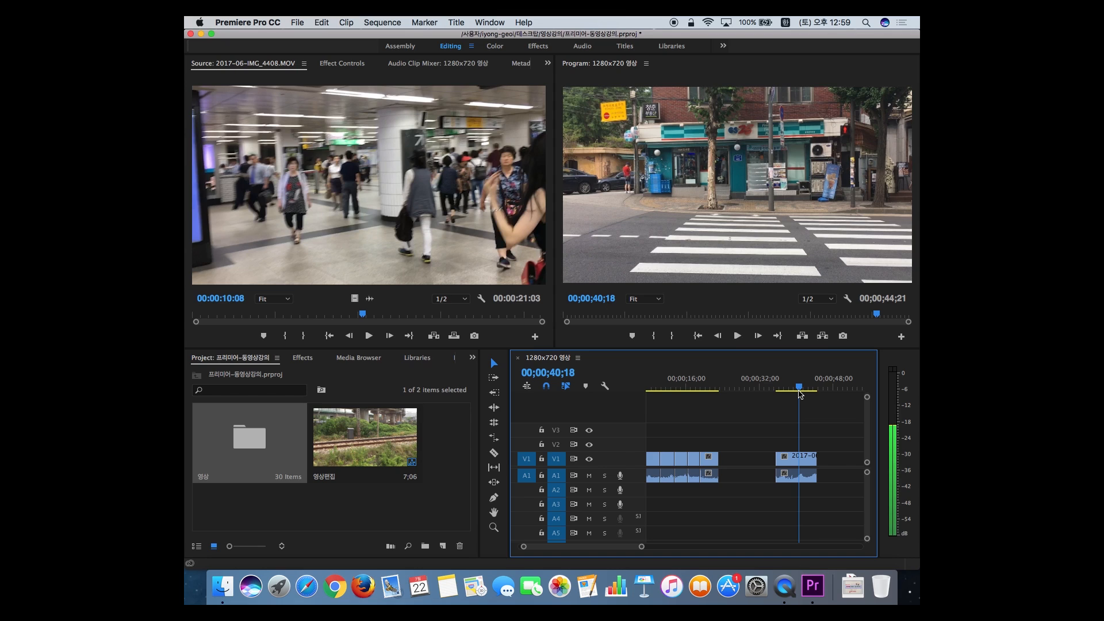
Place a second copy of 2017-06-IMG_4417.MOV on V1 after the remaining piece and close the bin.
double_click(238, 438)
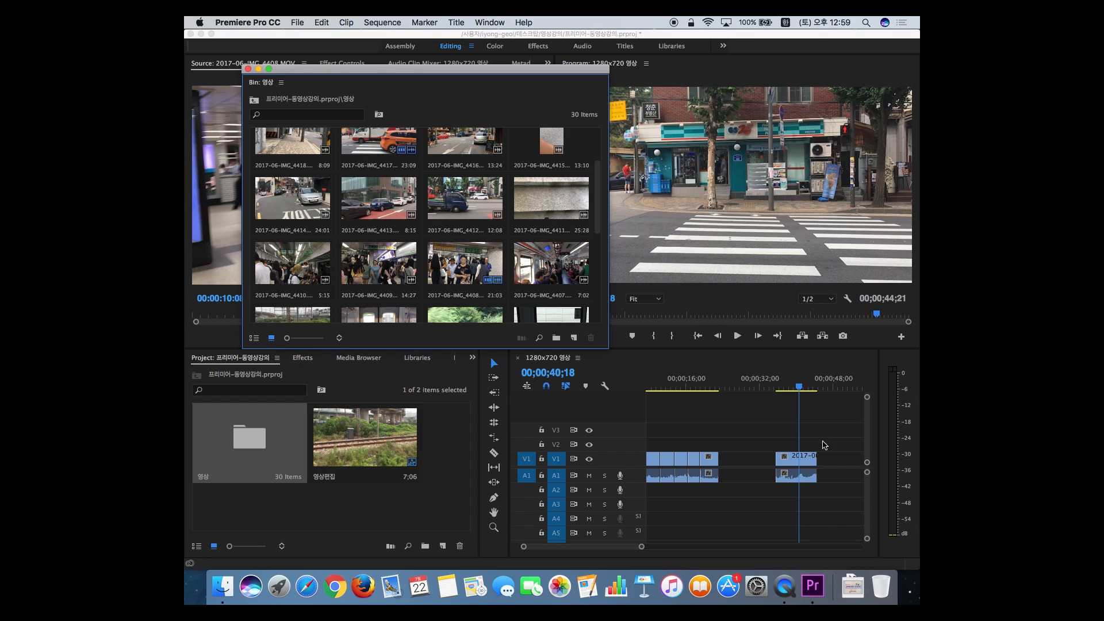
drag(370, 156, 850, 464)
click(248, 69)
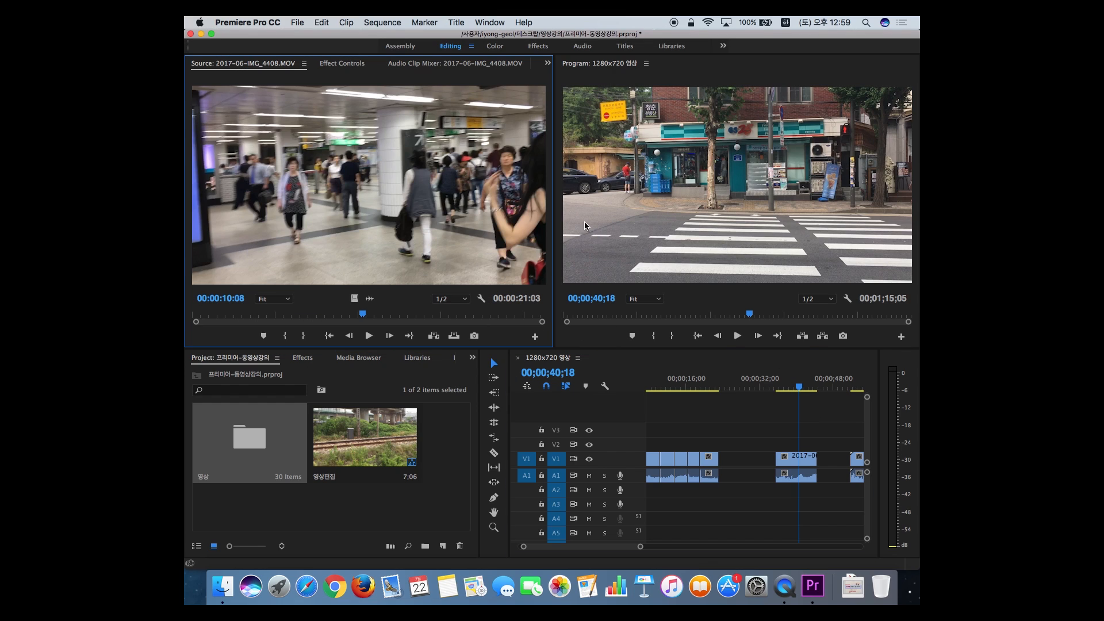
Trim both ends of the second copy inward, then extend them back out, with its start at 00;00;52;28.
click(849, 386)
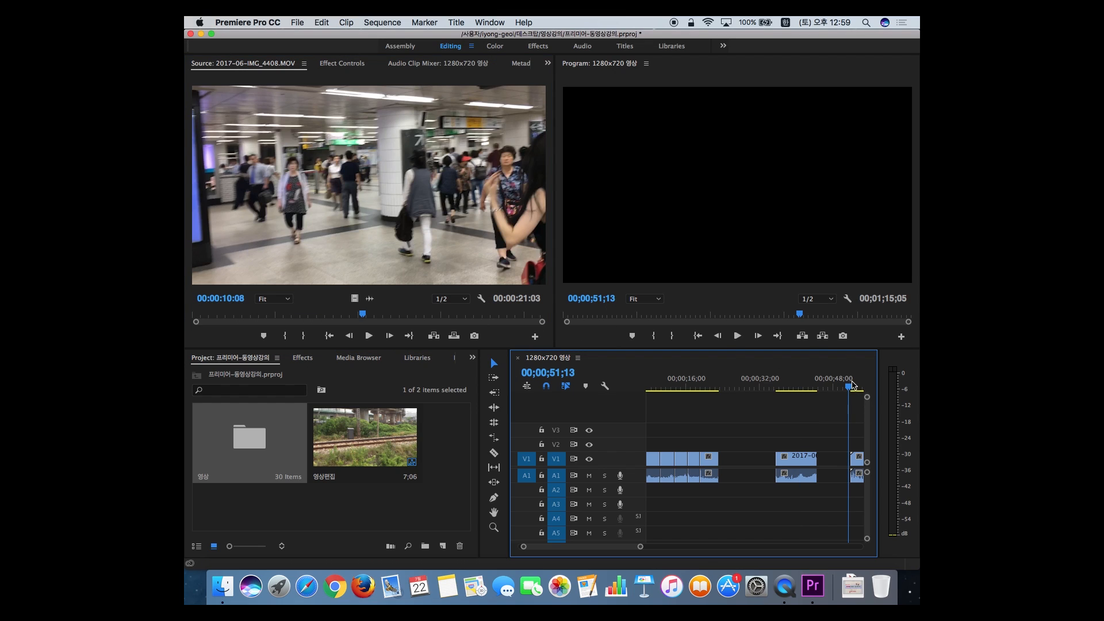
key(minus)
key(minus)
key(equal)
key(equal)
key(minus)
drag(772, 380, 770, 421)
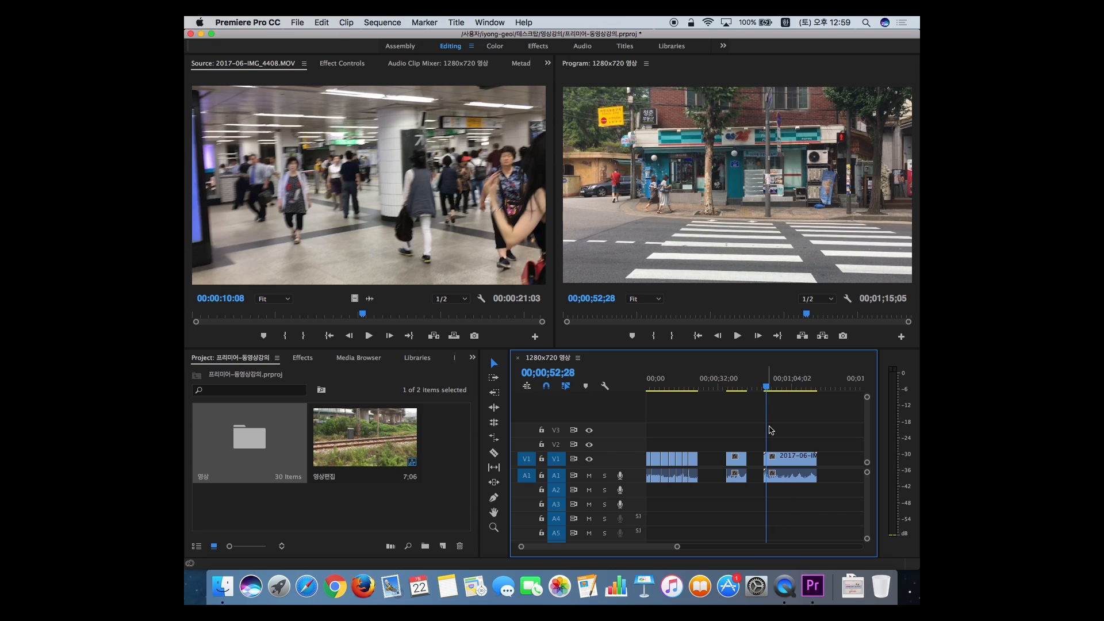
drag(768, 458, 797, 458)
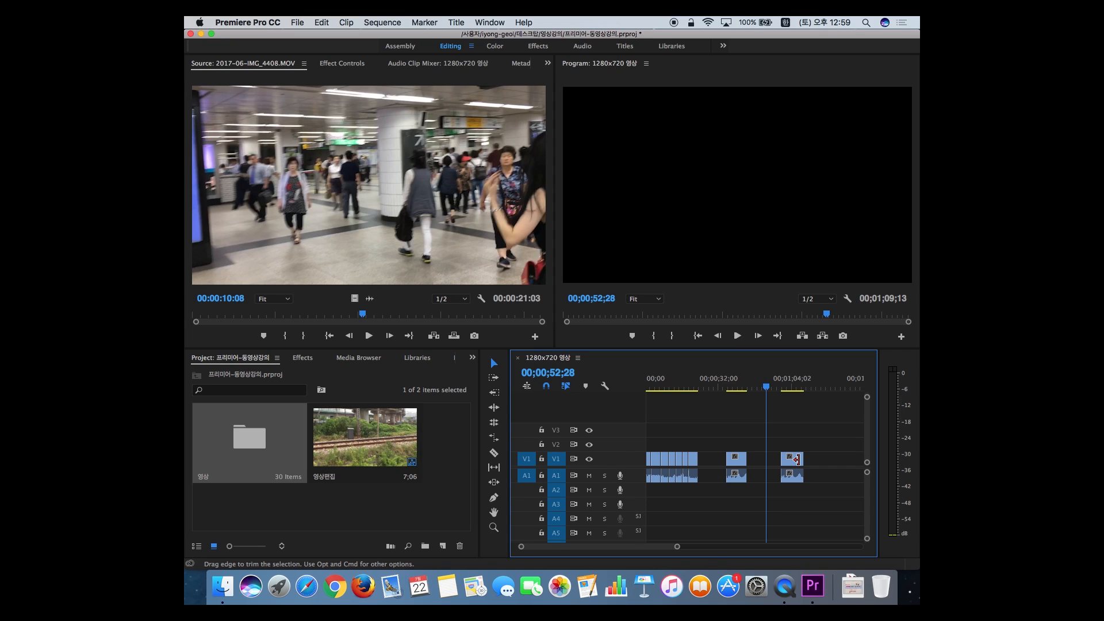
drag(784, 458, 827, 458)
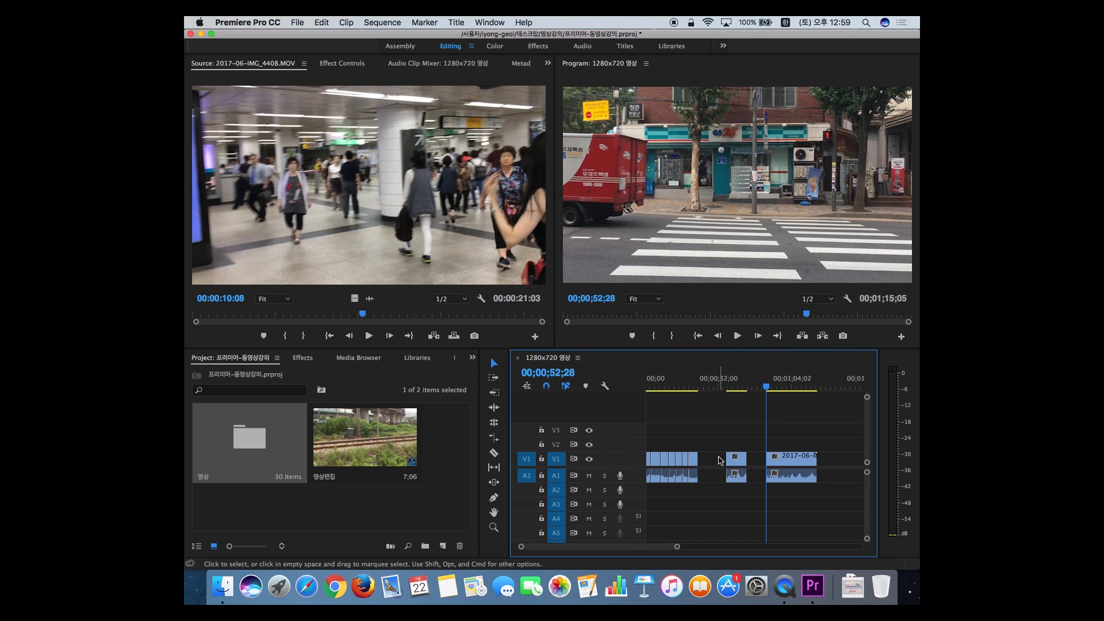
Split the second copy on V1 into three pieces with the Razor tool and select the last piece.
click(493, 454)
click(786, 460)
key(v)
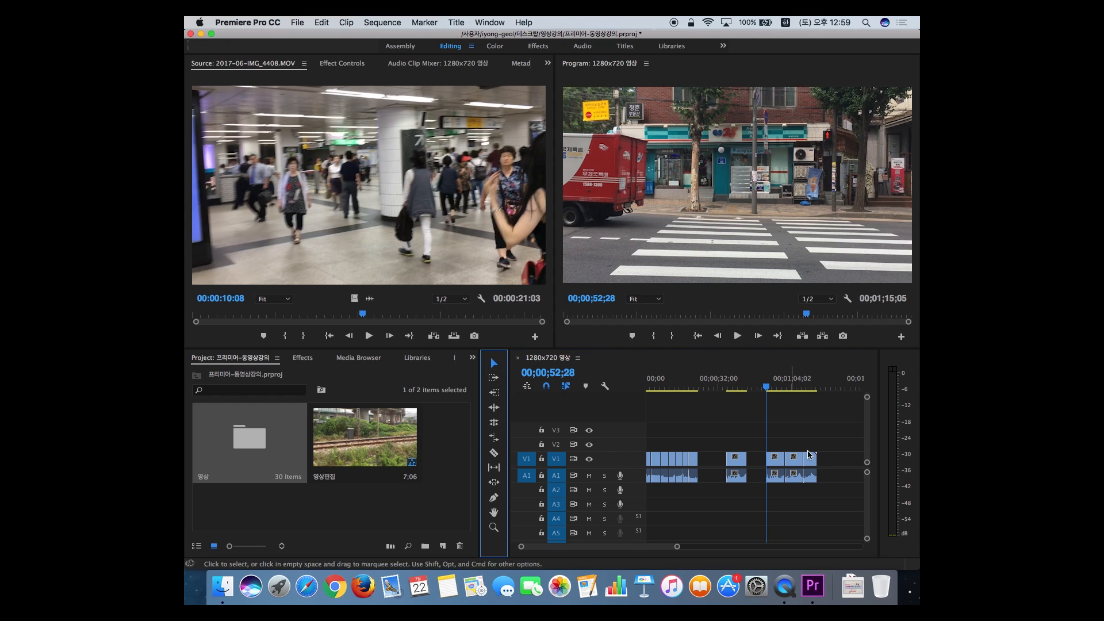
click(777, 459)
click(812, 462)
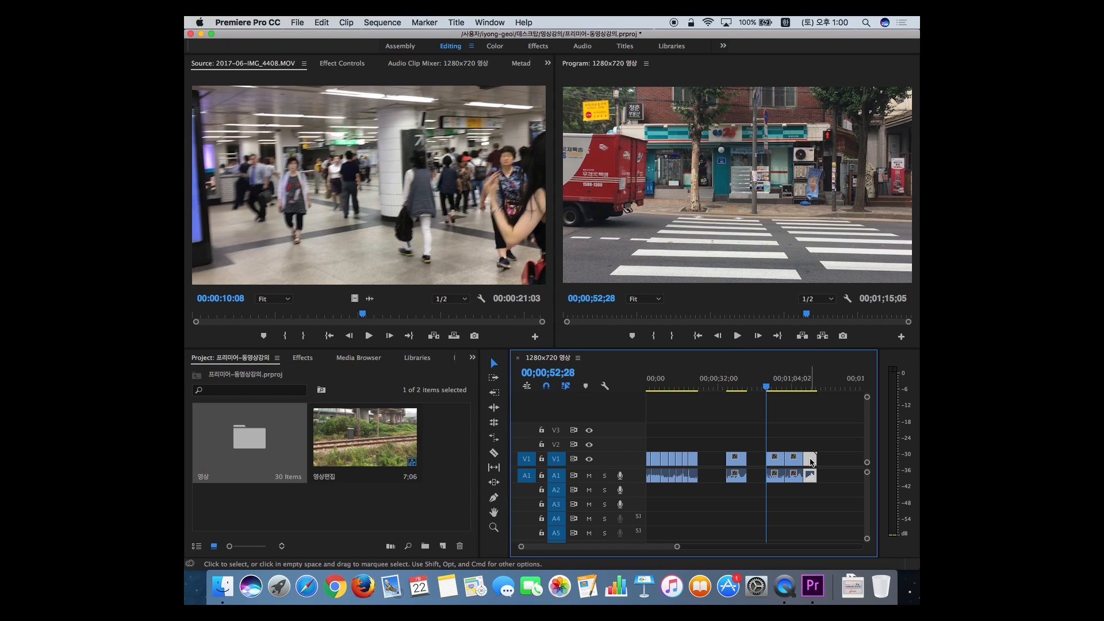
Extend the shortened first copy outward at both ends, then delete all 2017-06-IMG_4417.MOV pieces after the gap on V1 and A1.
scroll(810, 462, right, 2)
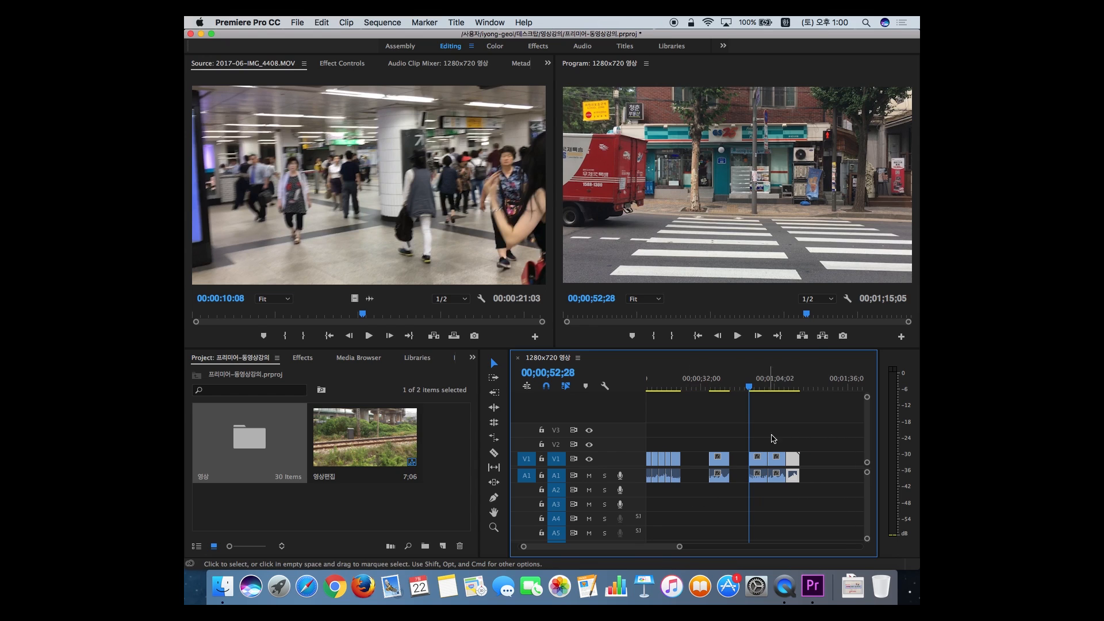
drag(711, 460, 746, 460)
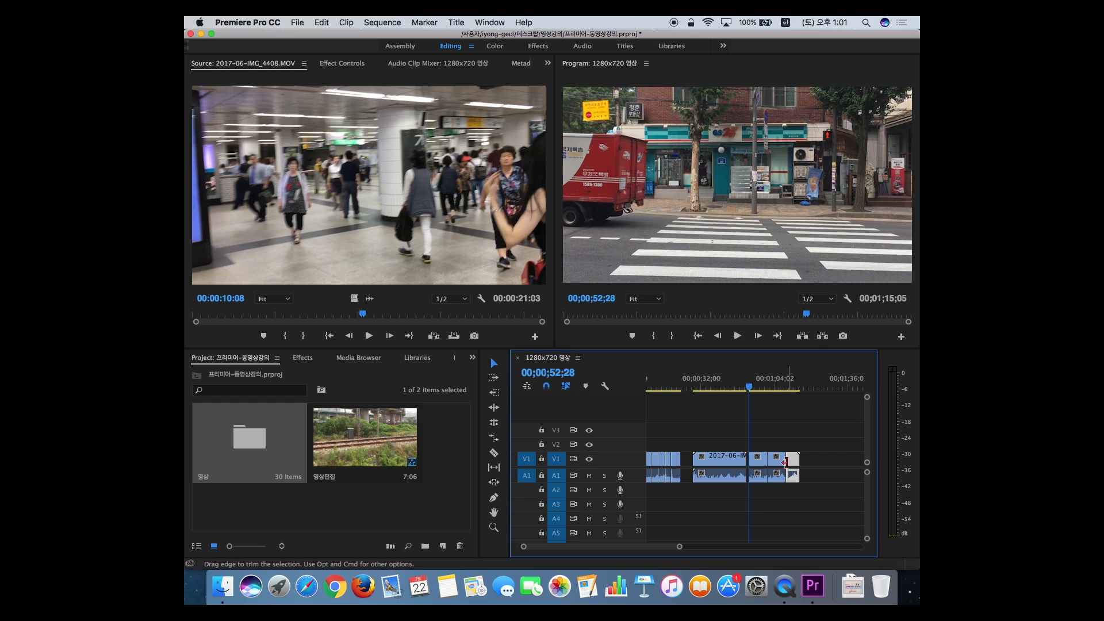
drag(713, 436, 798, 484)
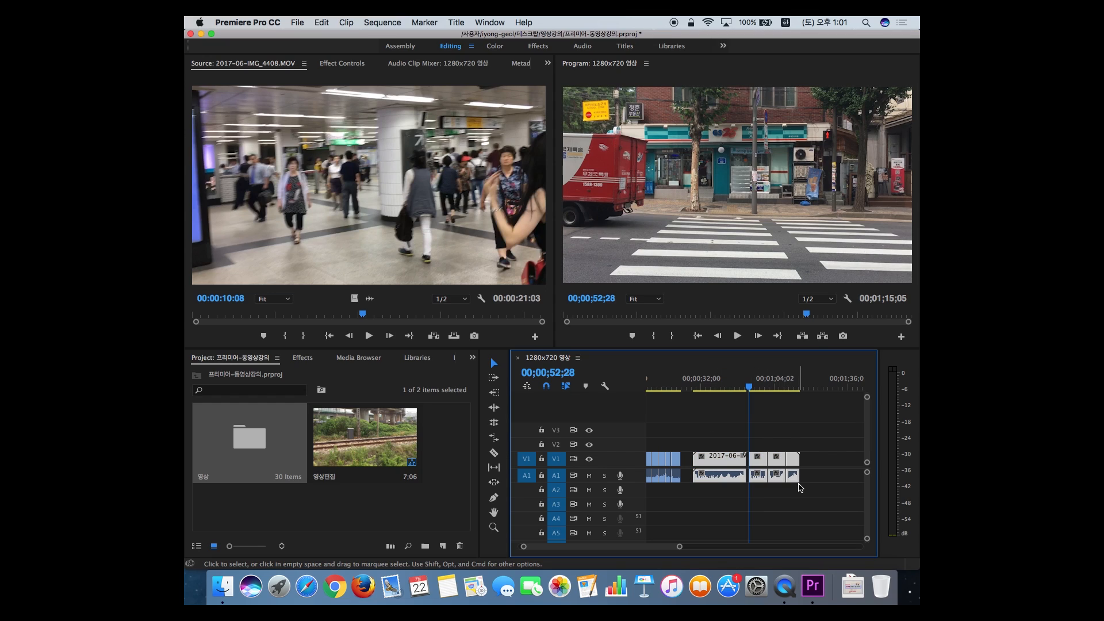
key(Delete)
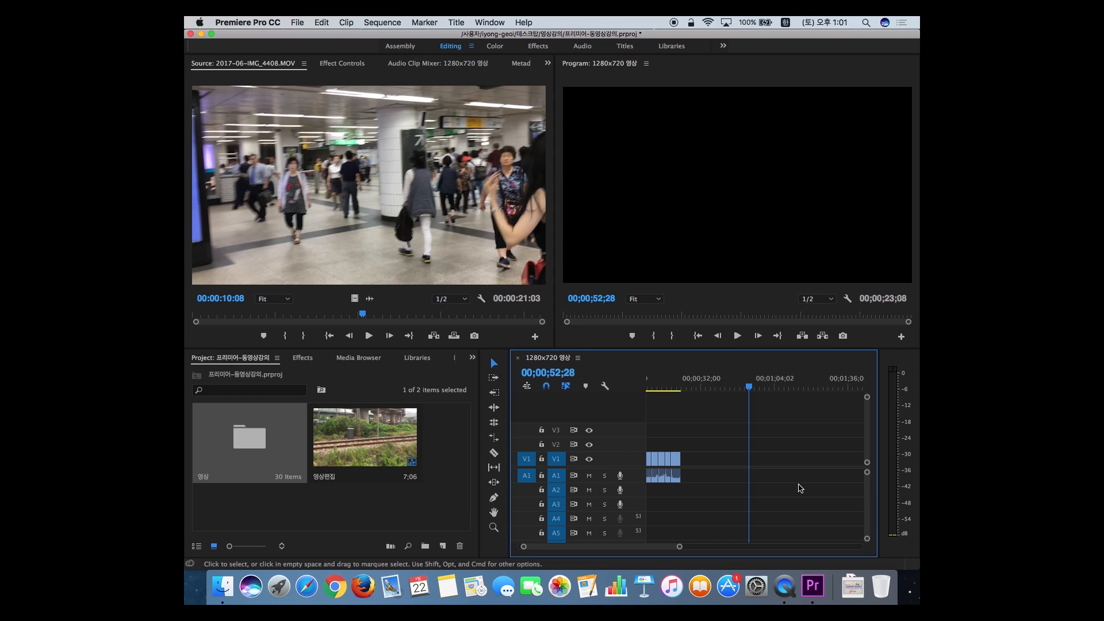
Clear the effects search, expand the Video Transitions categories, and move the playhead to 00;00;15;07.
click(301, 358)
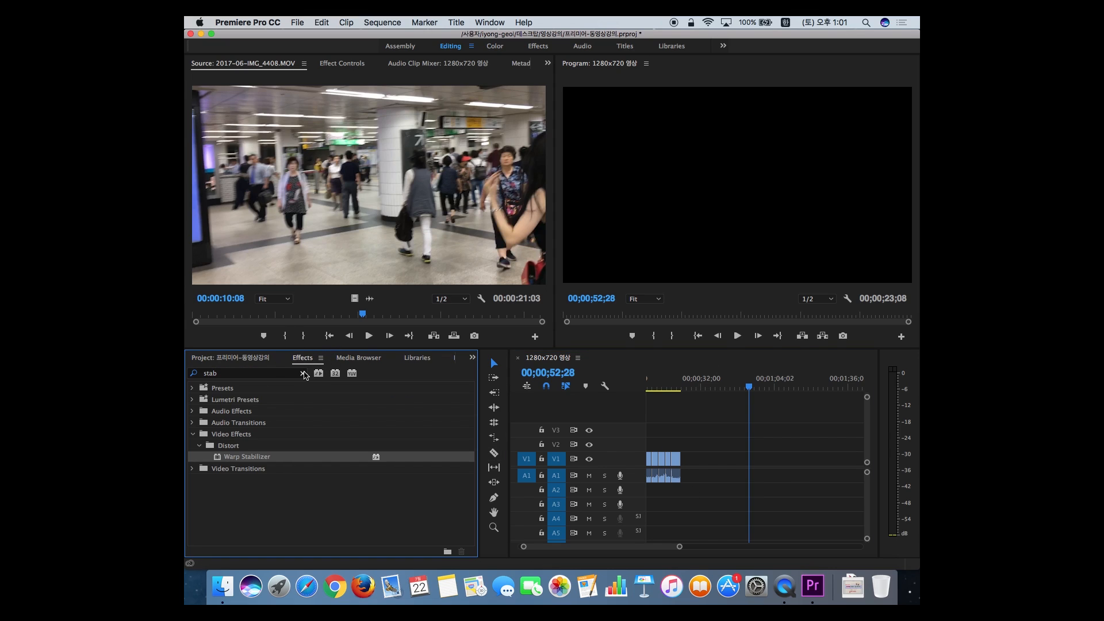
click(303, 373)
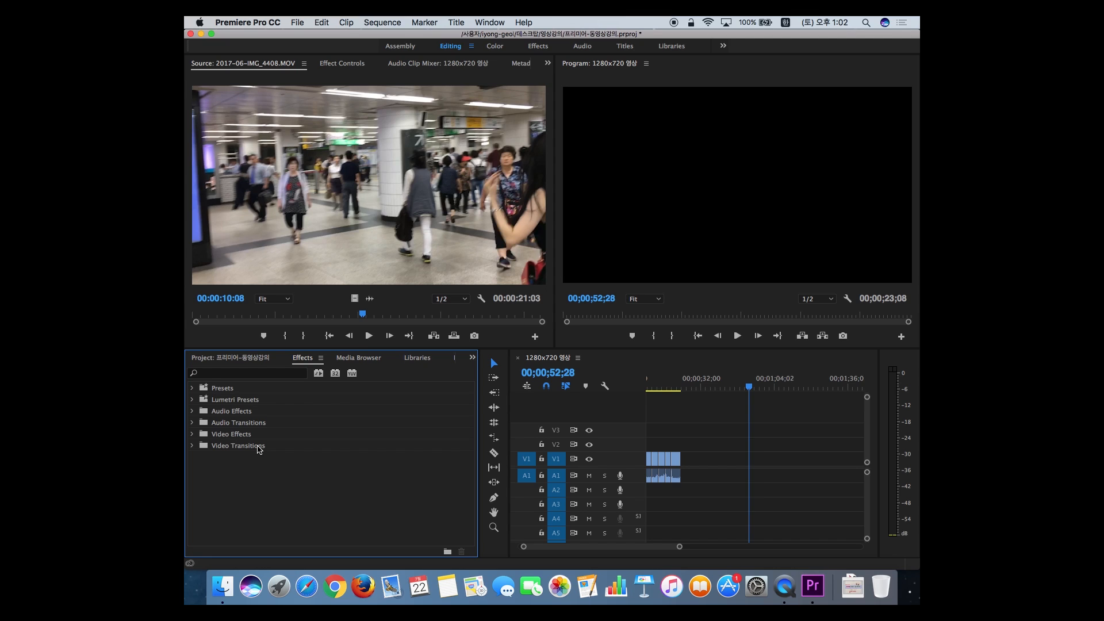
click(193, 446)
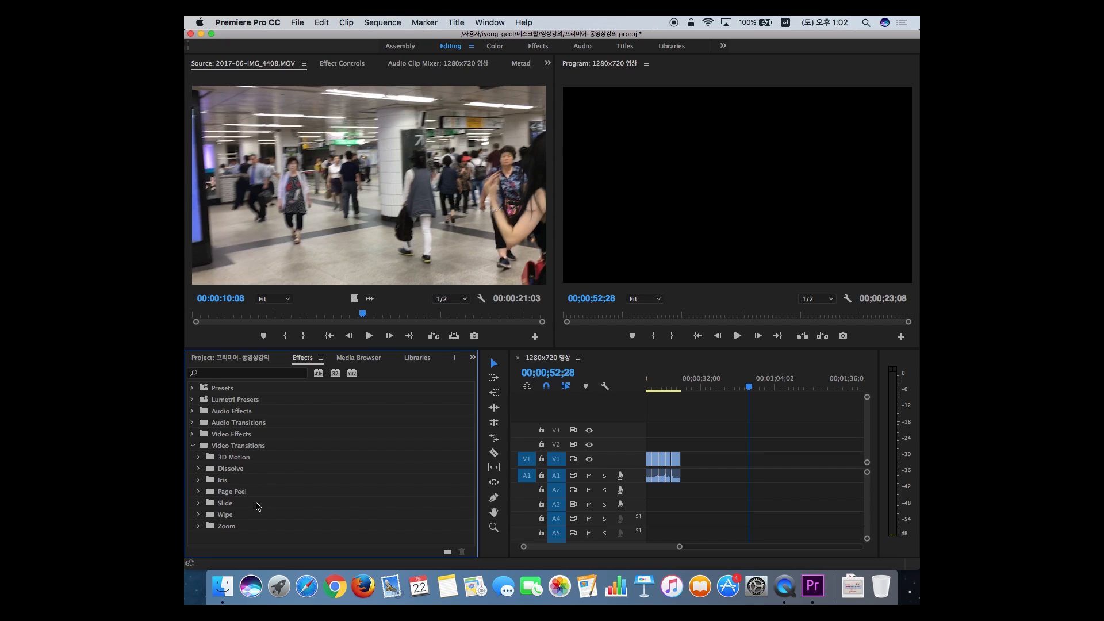
click(194, 446)
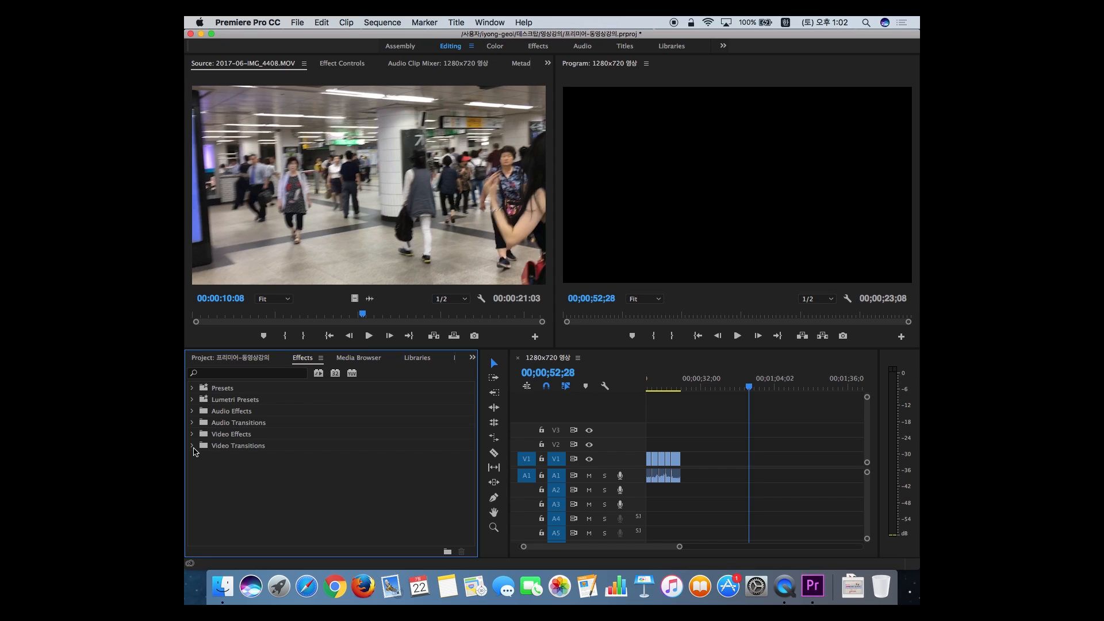
click(193, 446)
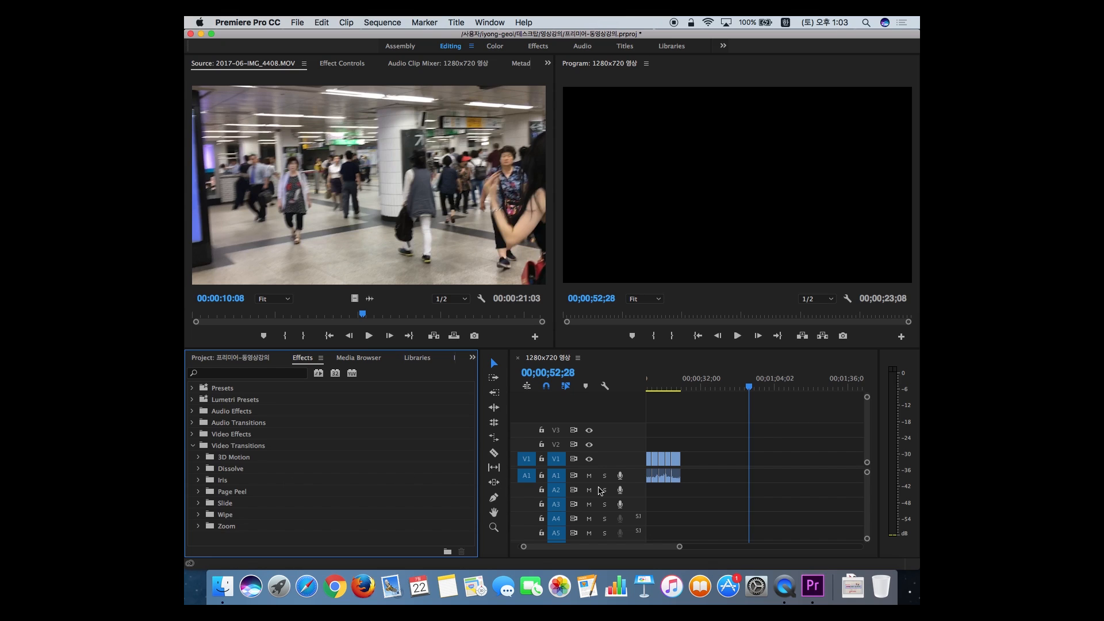
click(663, 386)
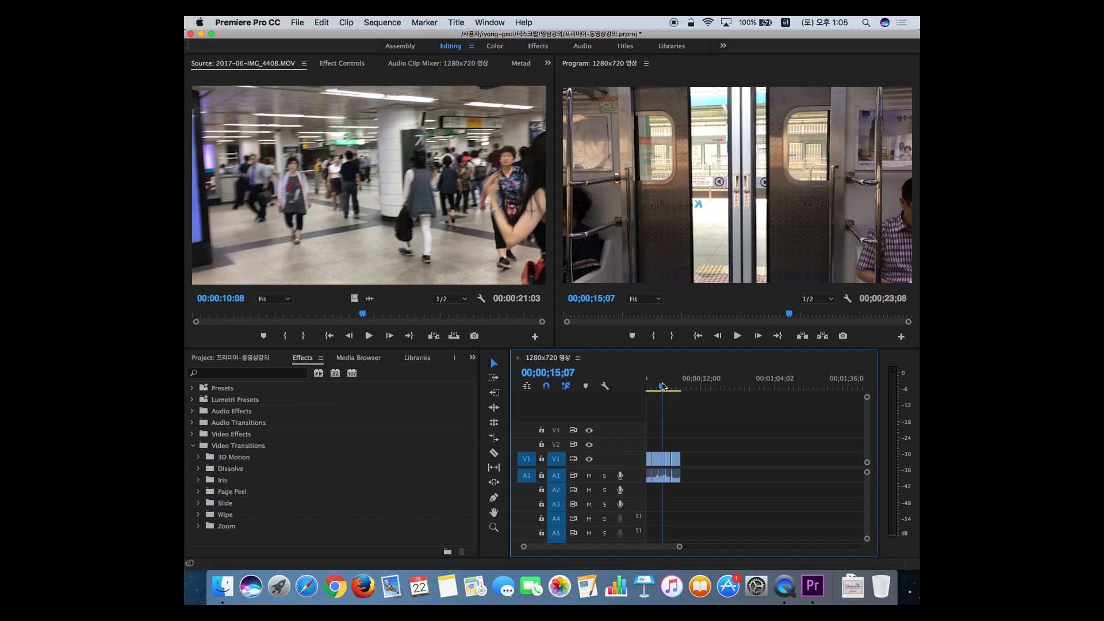
Expand the Dissolve category under Video Transitions and select the Cross Dissolve transition.
key(equal)
key(equal)
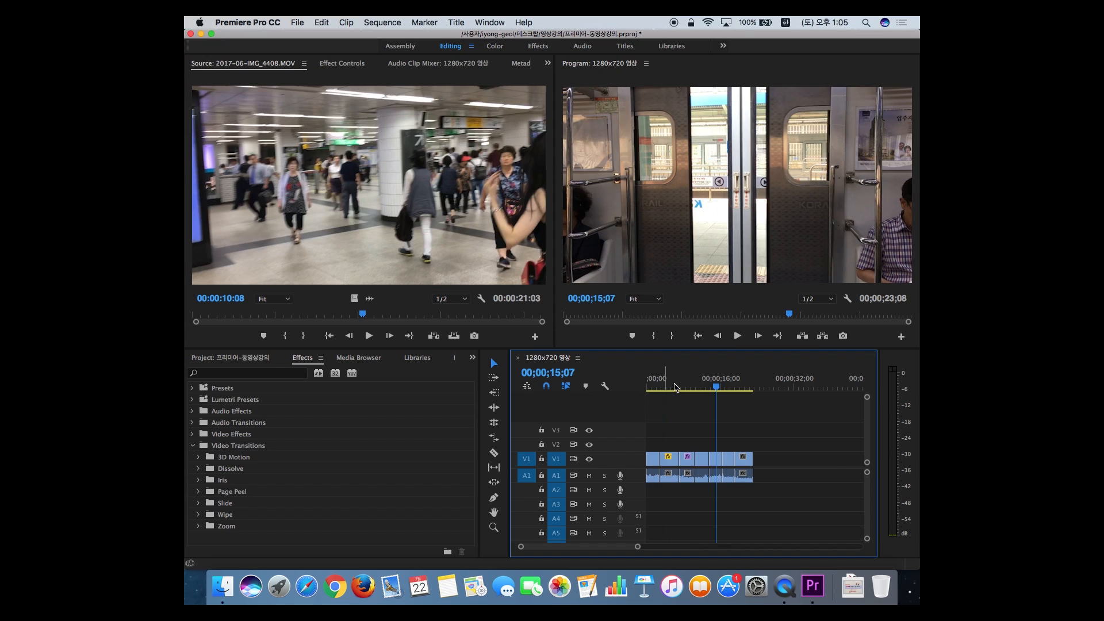
key(minus)
key(equal)
key(equal)
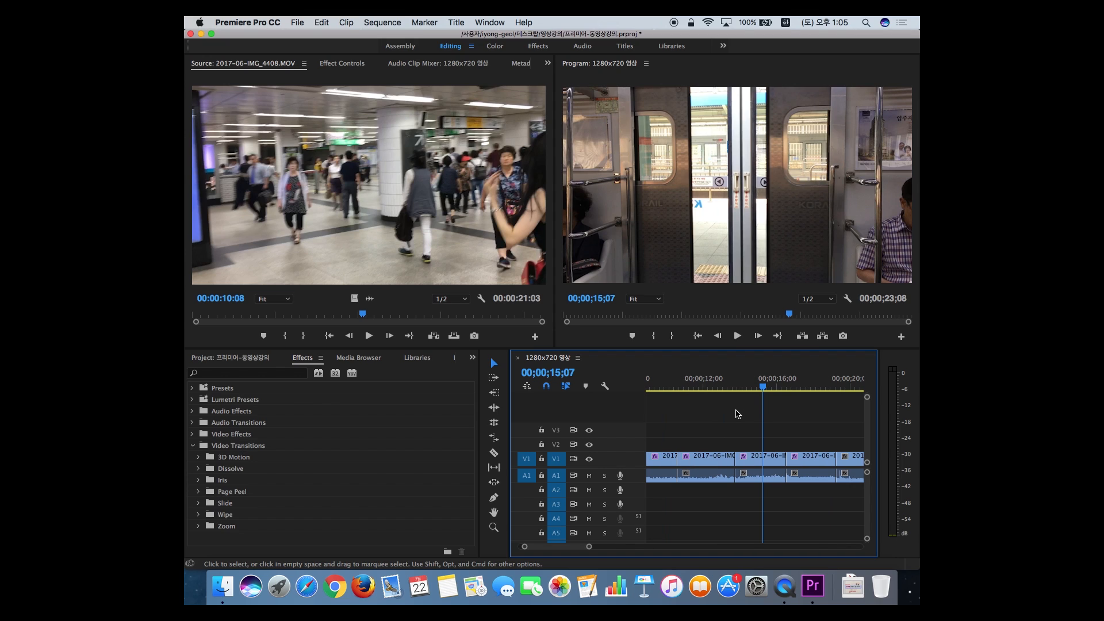
key(minus)
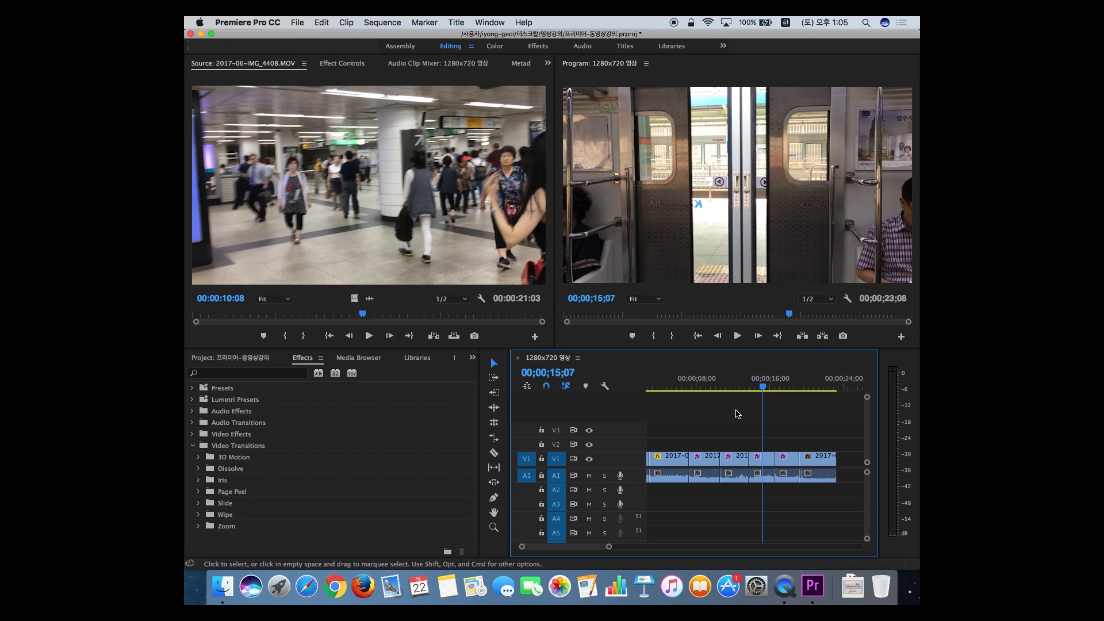
scroll(587, 478, down, 2)
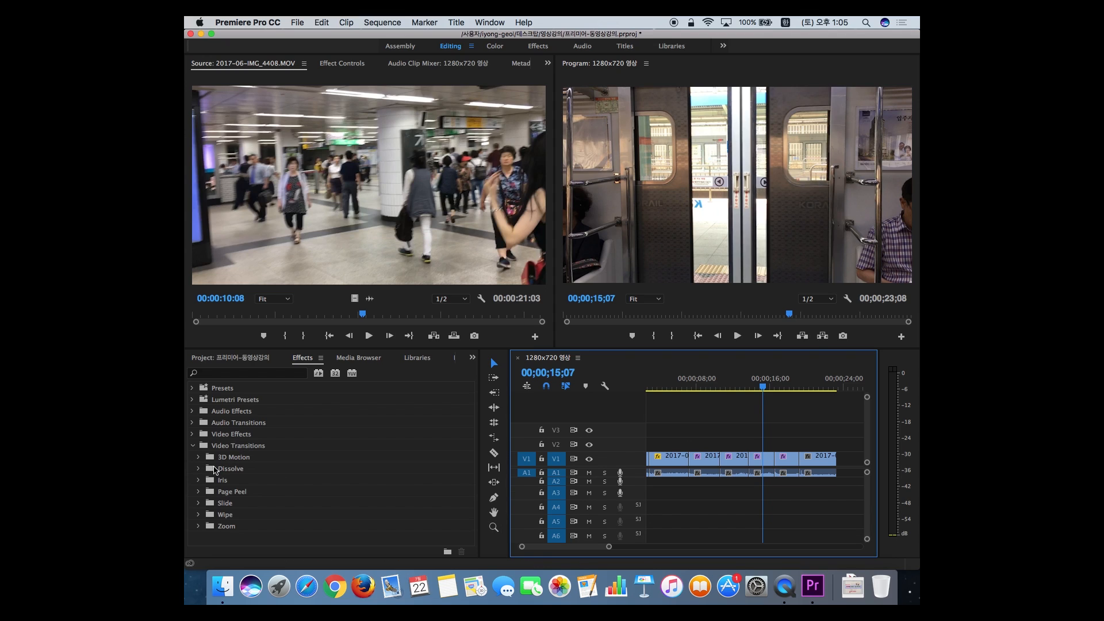
click(215, 471)
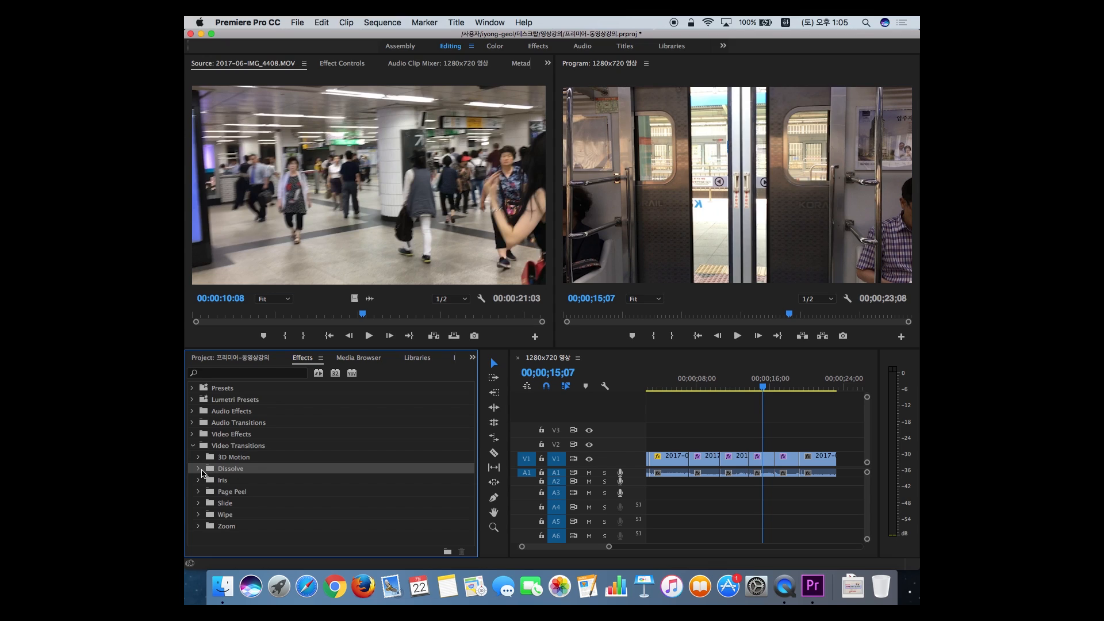
click(199, 470)
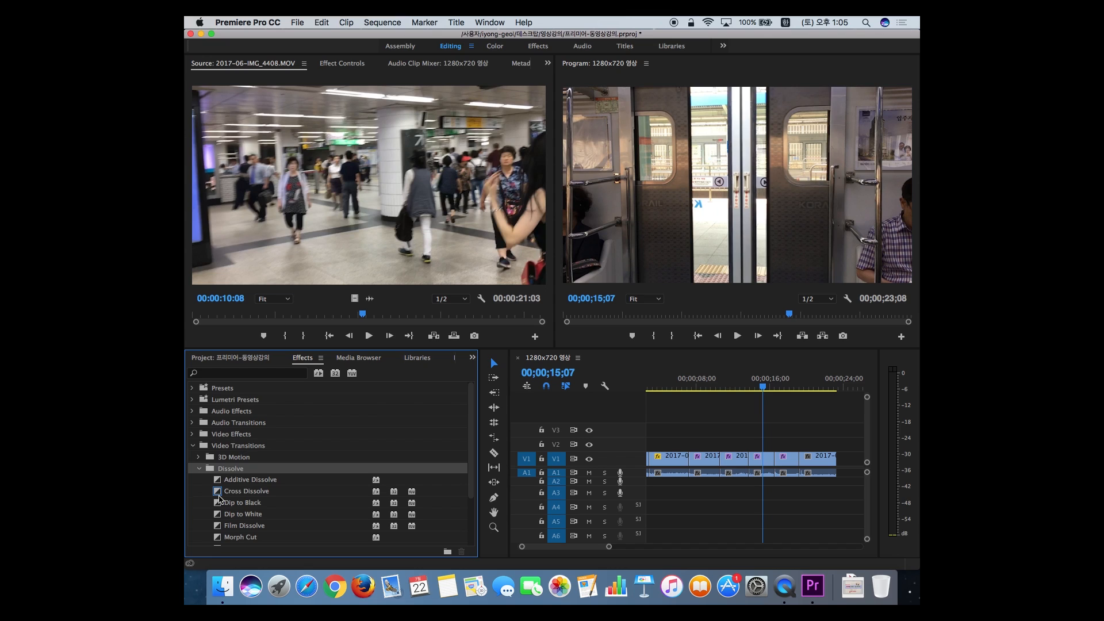
click(264, 493)
scroll(264, 495, down, 2)
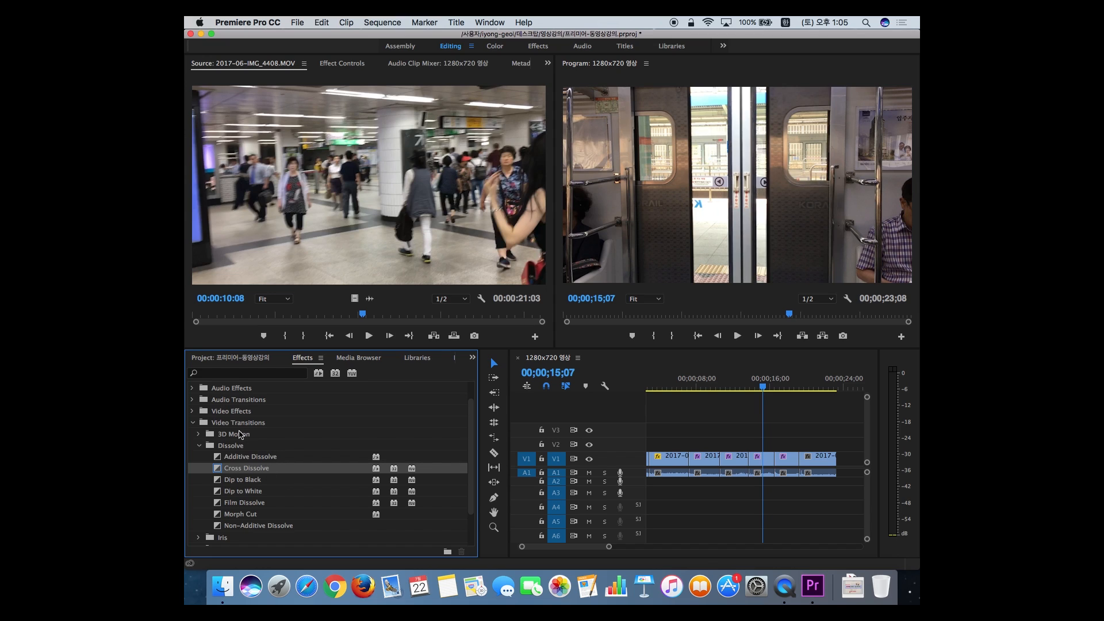
Try a Cross Dissolve on the V1 cut between the foliage clip and the first train-door clip, and play through it.
drag(218, 473, 688, 463)
click(686, 387)
drag(688, 387, 682, 389)
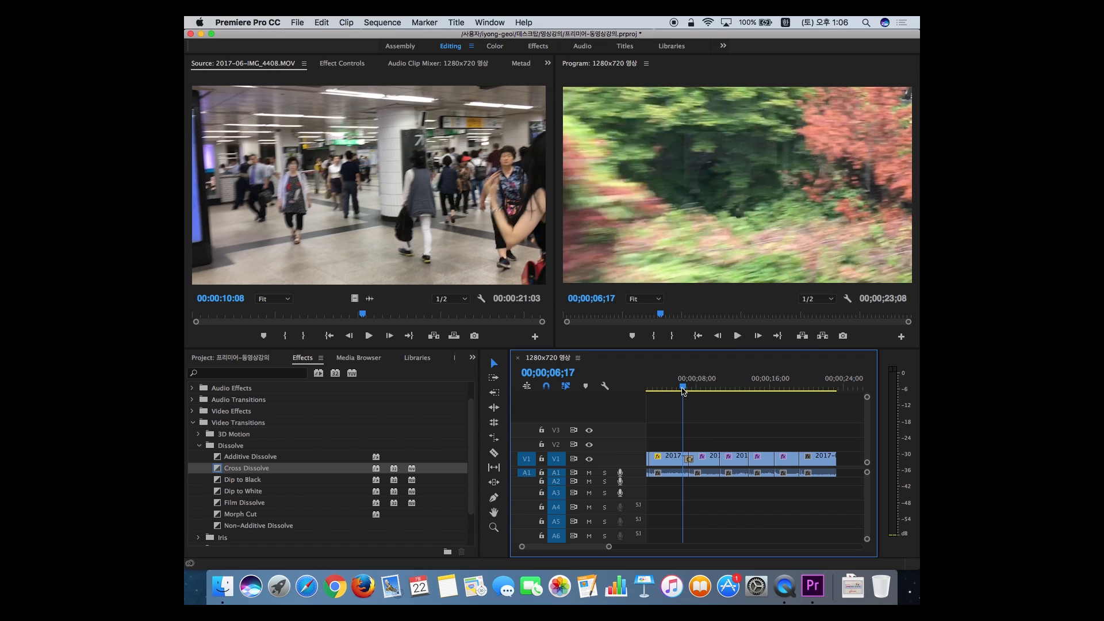
drag(683, 390, 679, 390)
key(space)
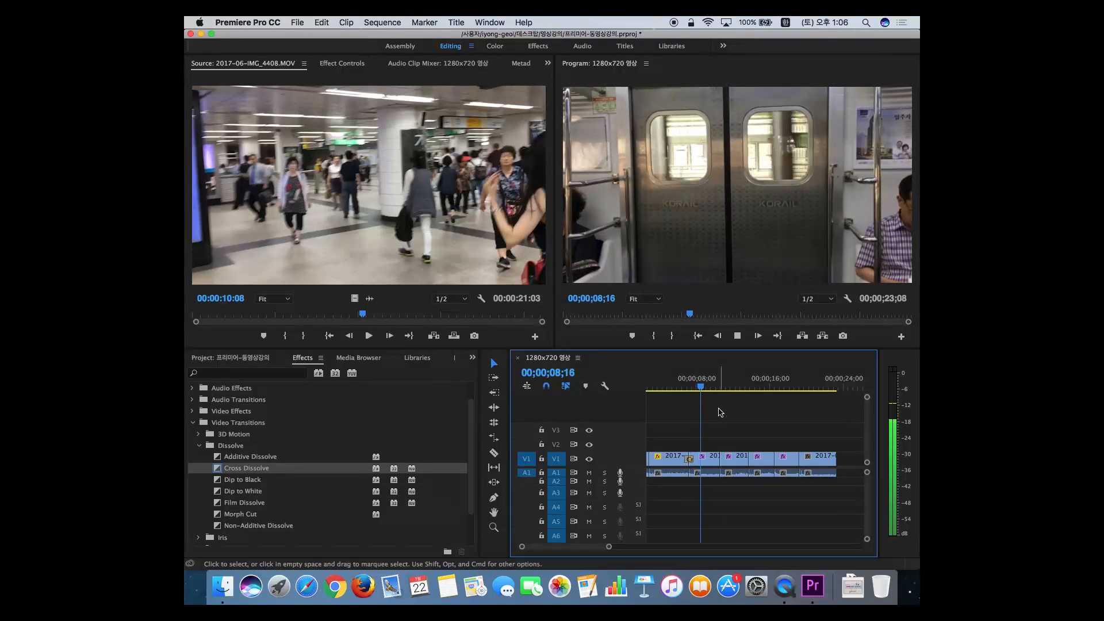
key(space)
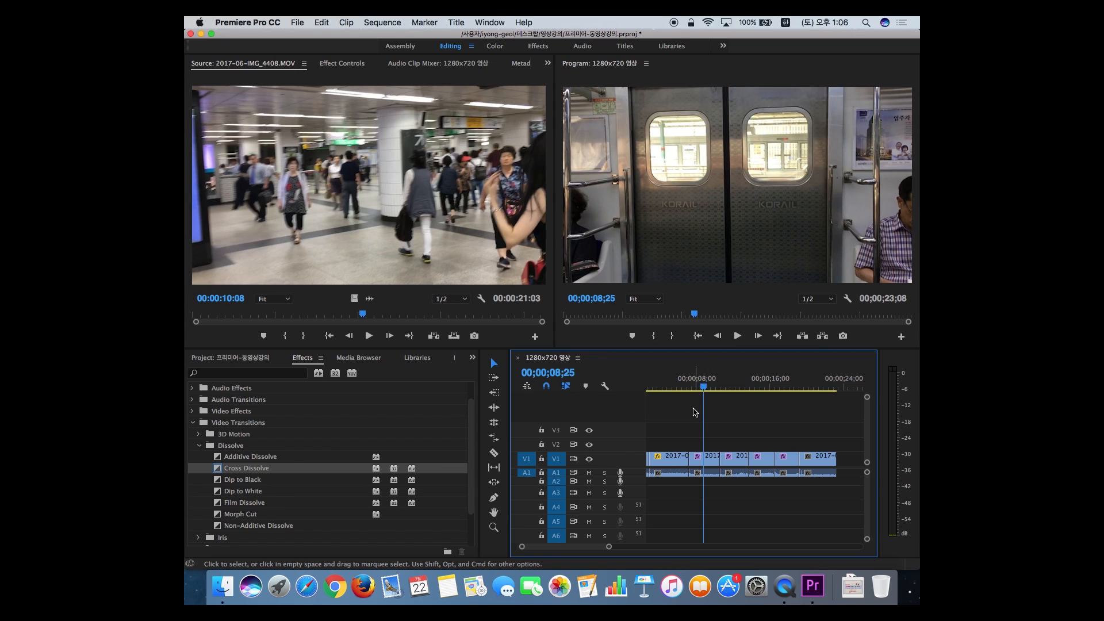
Play the plain cut from the foliage clip to the train-door clip for comparison.
click(682, 384)
key(space)
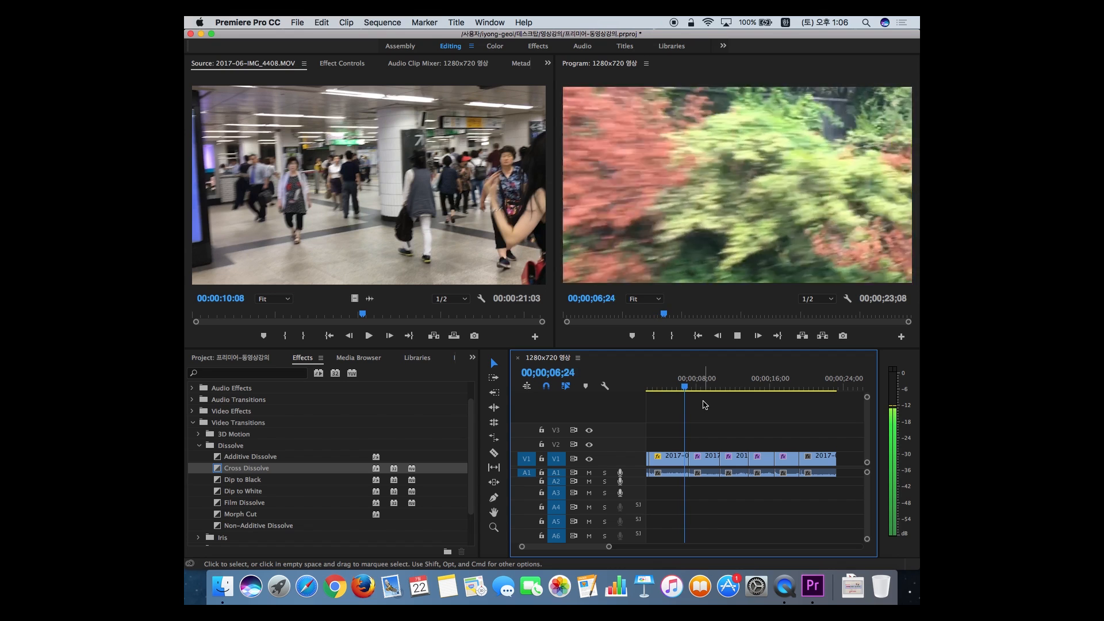
key(space)
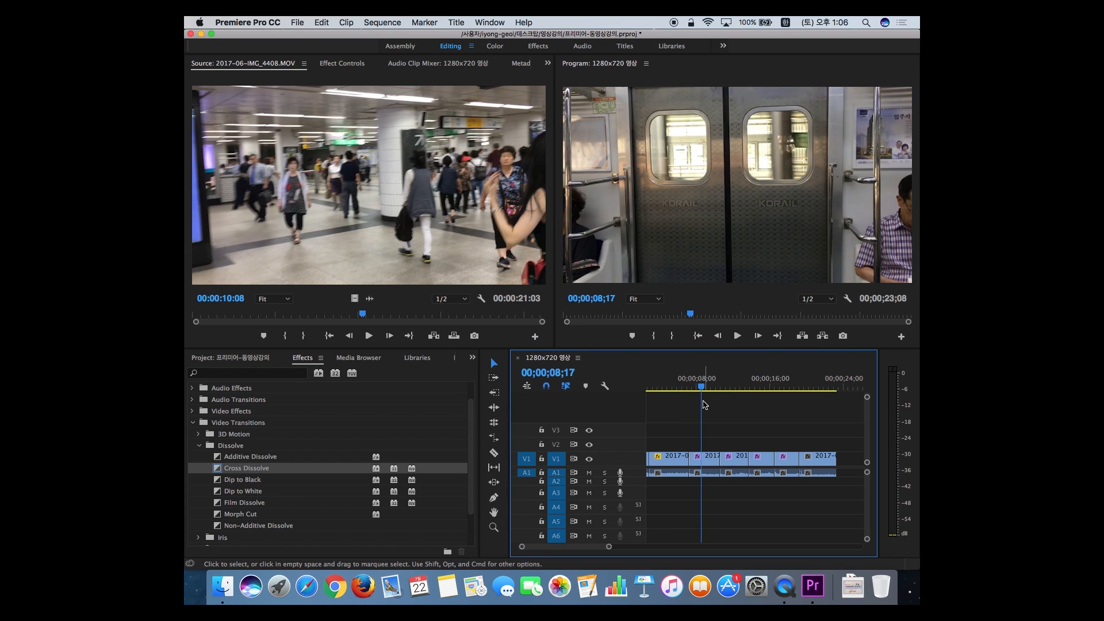
Apply Cross Dissolve to the cut before the last V1 clip and play through it from 00;00;18;05.
click(785, 386)
click(749, 390)
drag(749, 389, 789, 391)
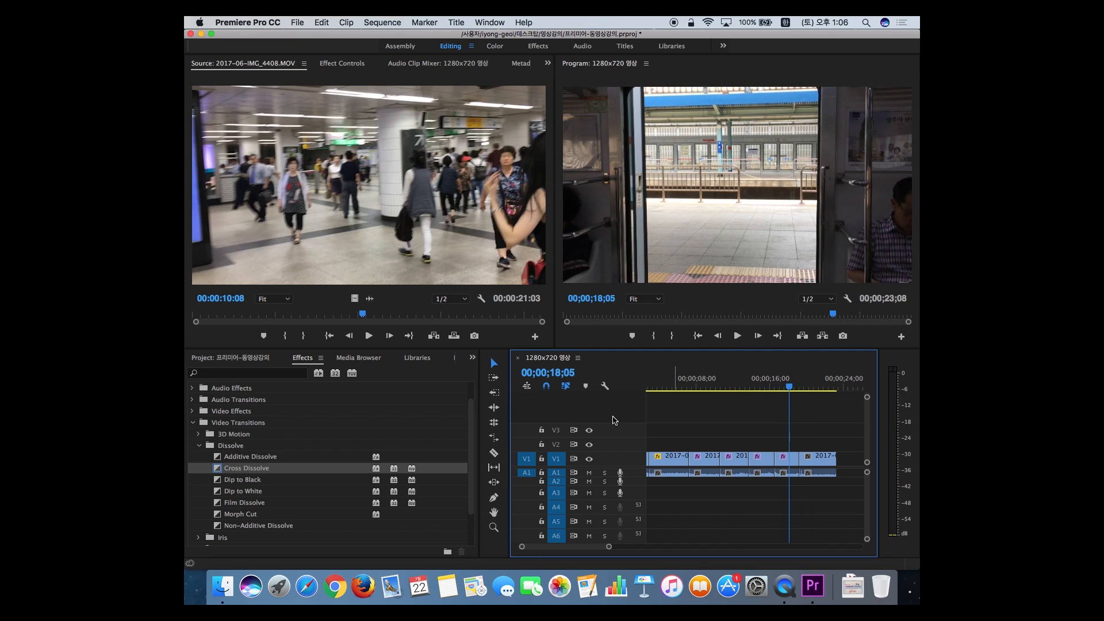
drag(223, 468, 802, 459)
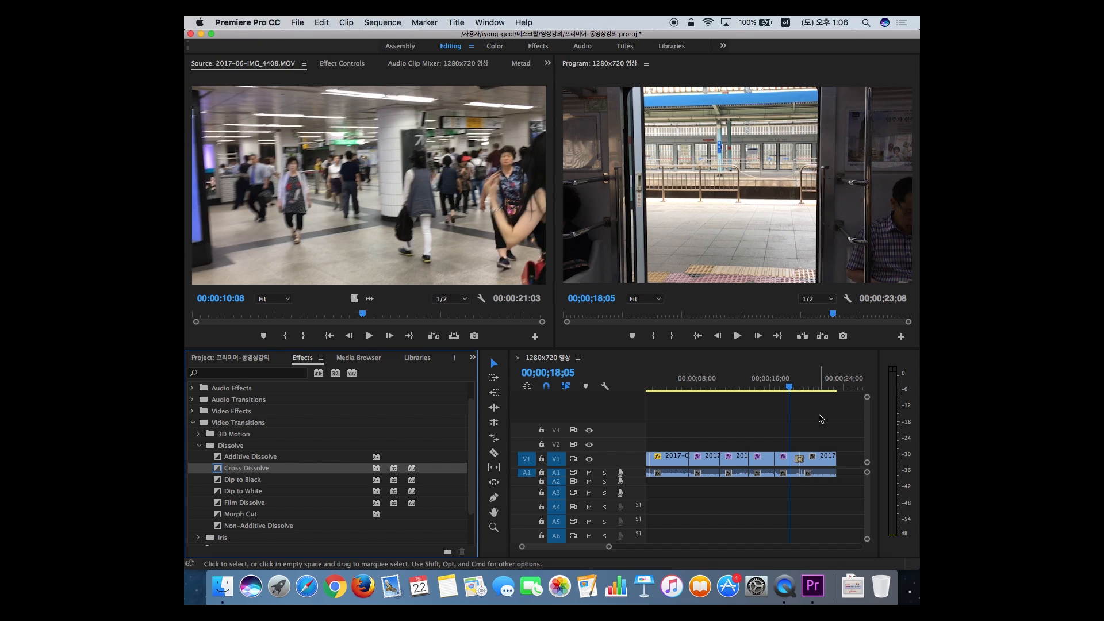
key(space)
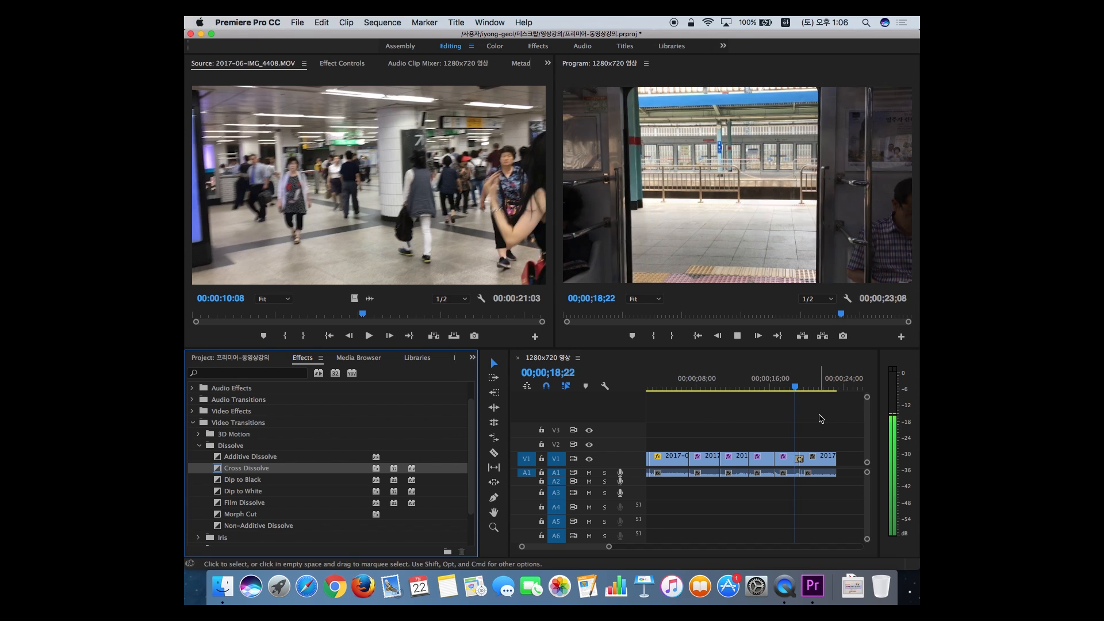
key(space)
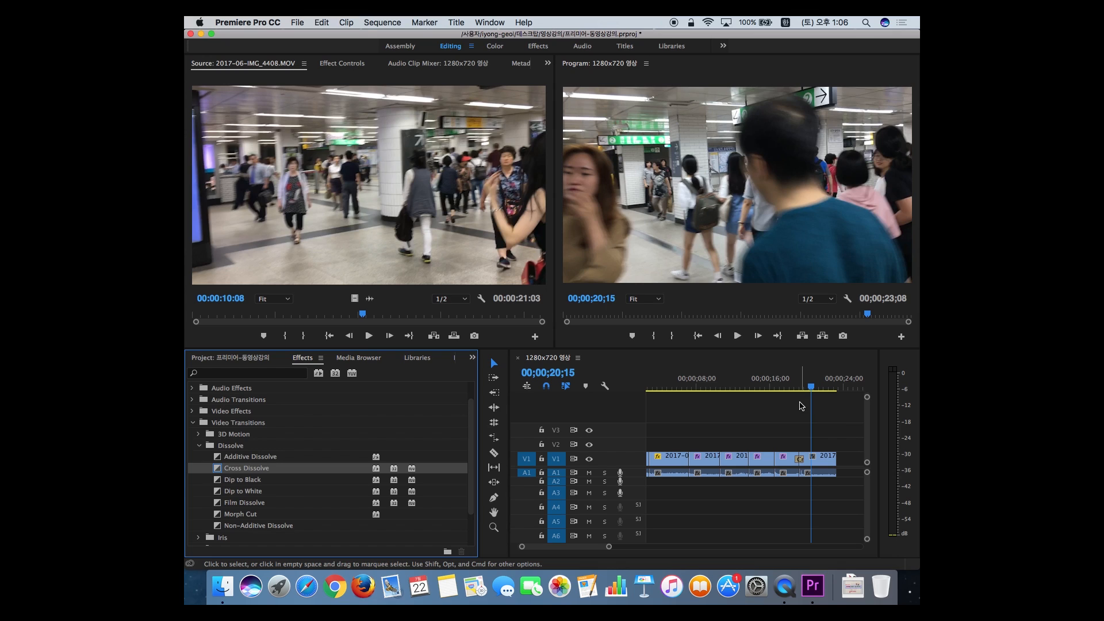
Replay the Cross Dissolve into the last clip from 00;00;18;16, then park the playhead within it at 00;00;18;26.
click(794, 386)
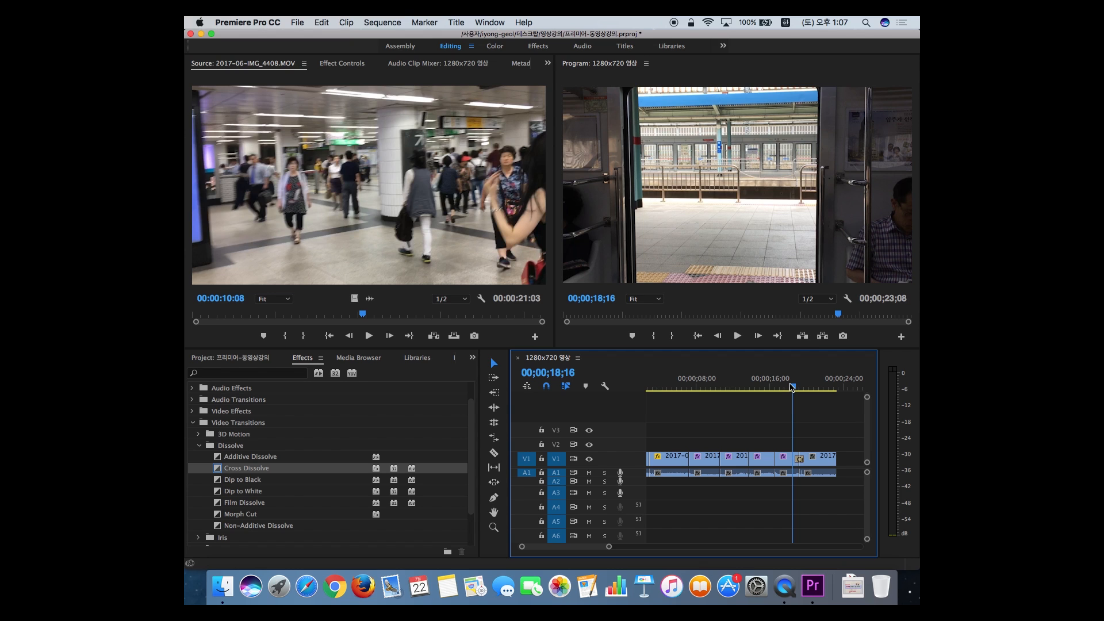
key(space)
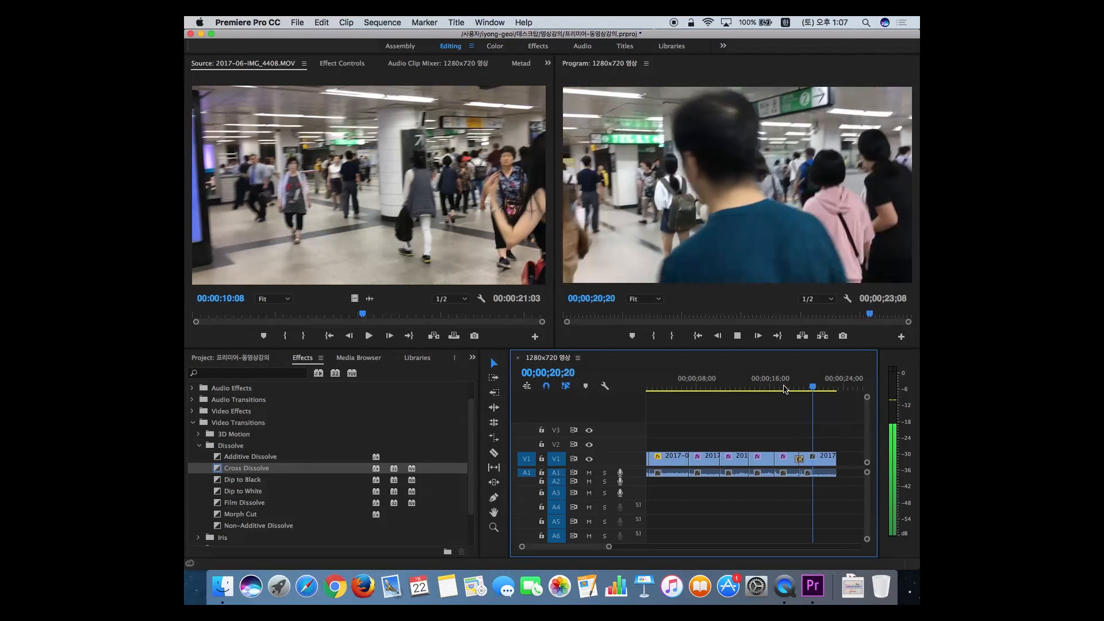
key(space)
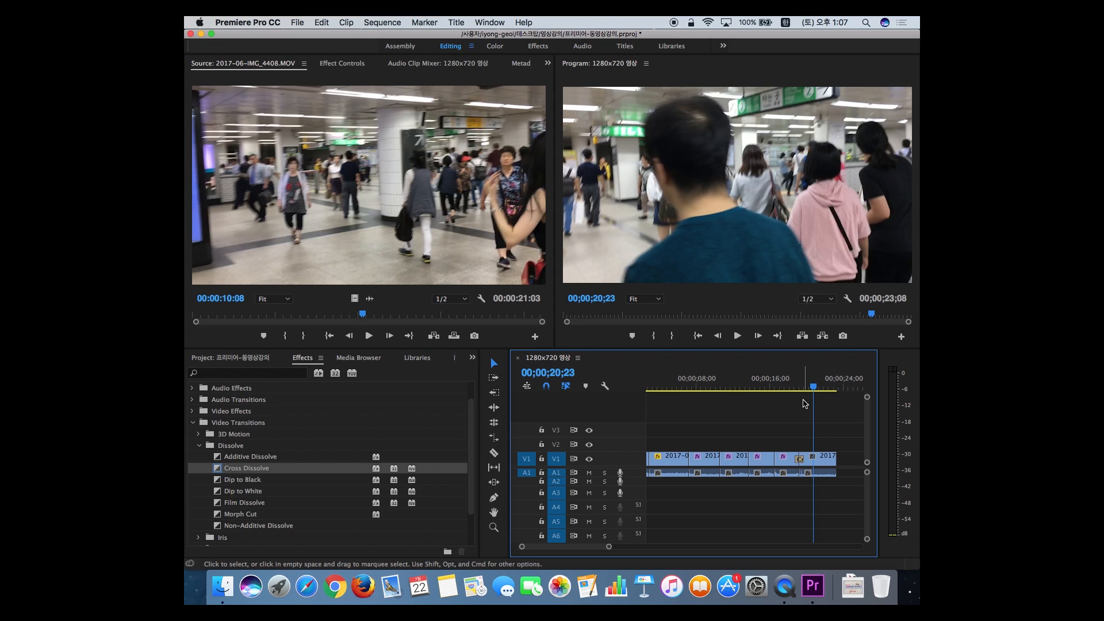
click(796, 387)
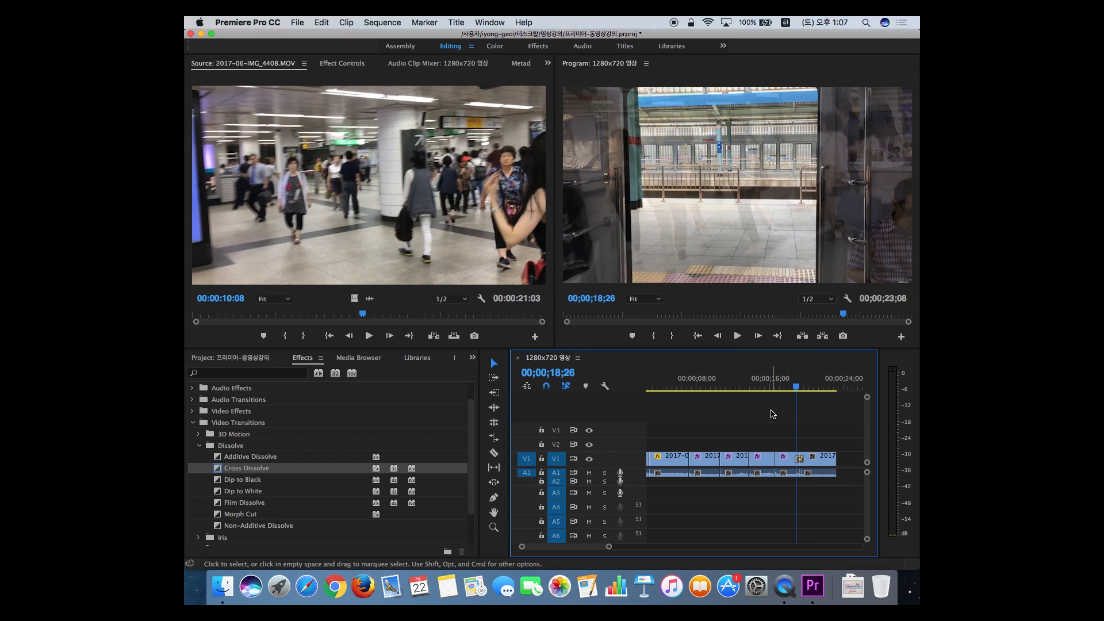
Move the playhead to 00;00;00;00 and apply Cross Dissolve to the start of the first clip, 2017-06-IMG_4406.MOV.
key(minus)
key(minus)
drag(677, 388, 634, 389)
key(equal)
key(equal)
key(equal)
key(equal)
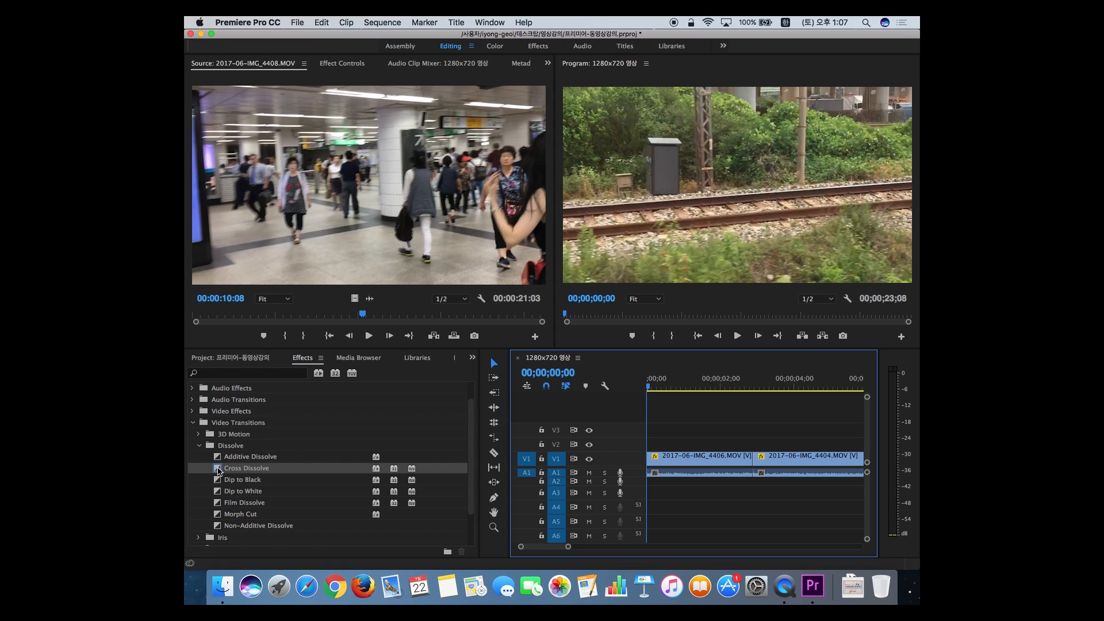
click(219, 471)
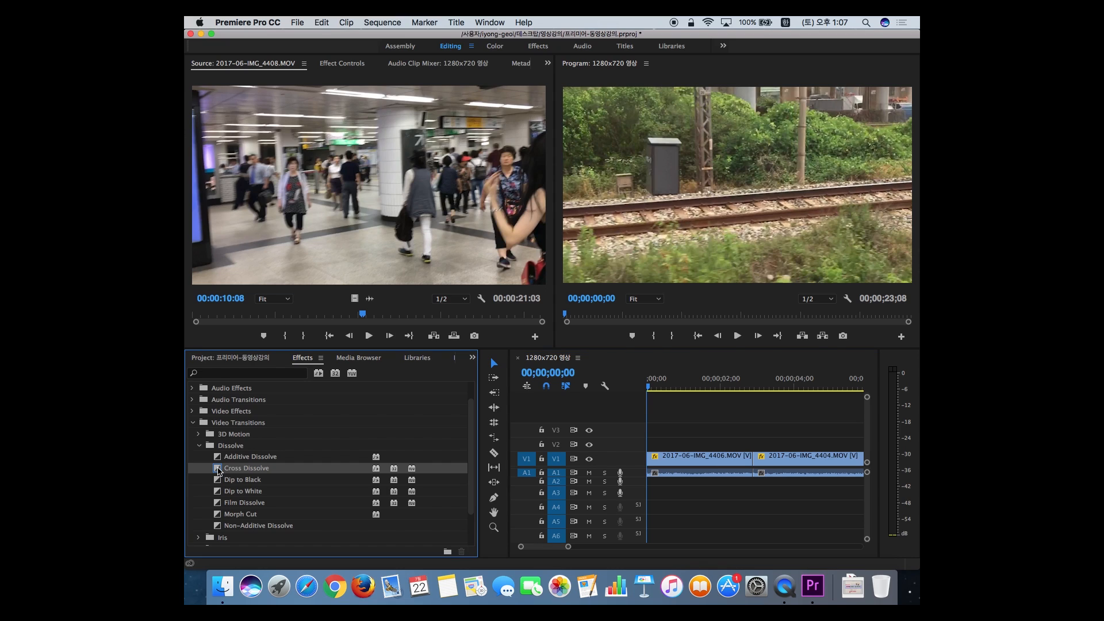
drag(219, 471, 655, 466)
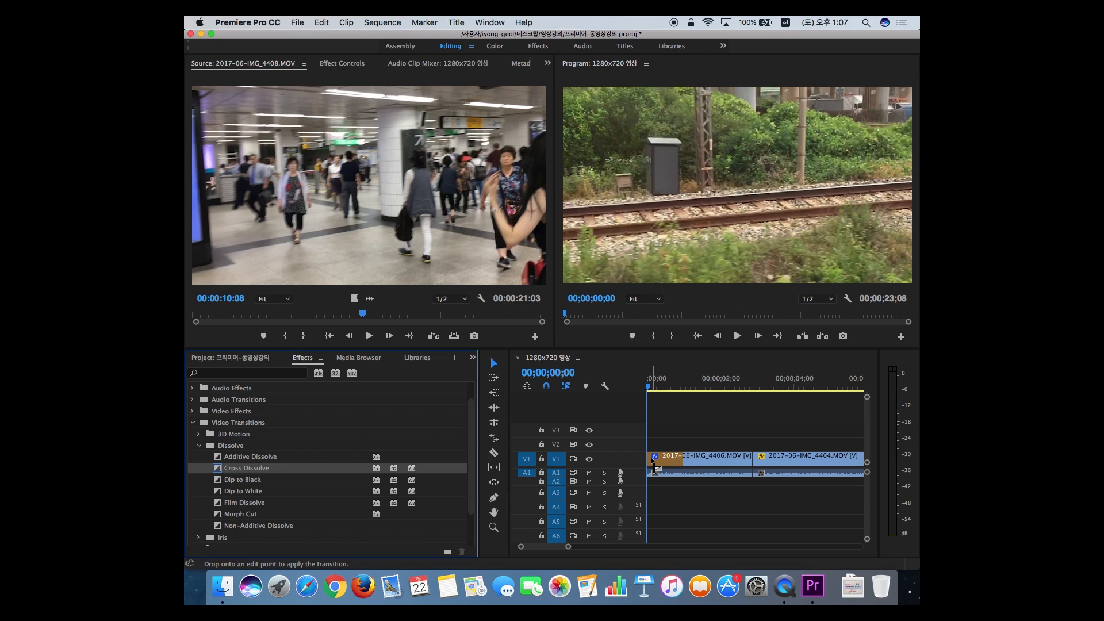
drag(654, 466, 654, 467)
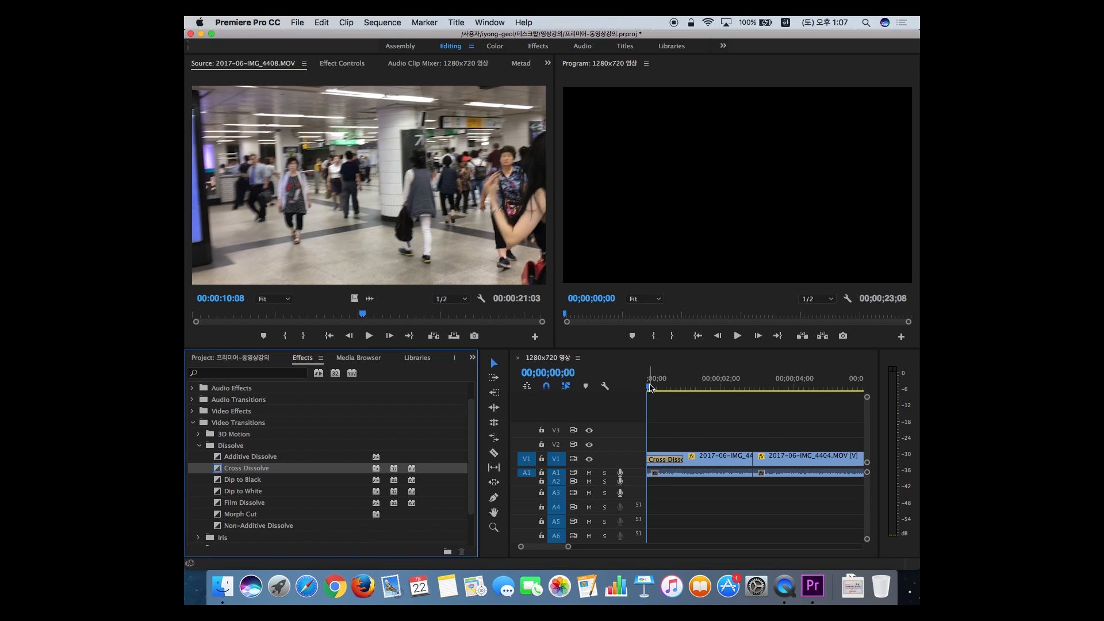
Play the opening Cross Dissolve from the start of the sequence to 00;00;01;05.
click(650, 390)
mouse_move(651, 390)
mouse_down()
mouse_move(684, 388)
mouse_move(639, 390)
mouse_up()
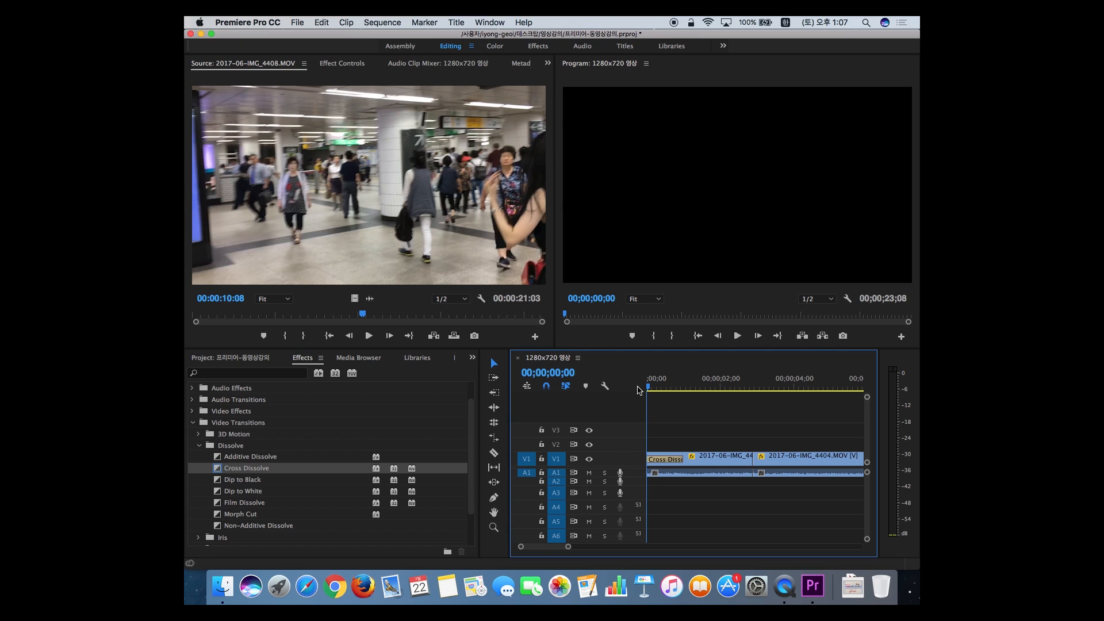
key(space)
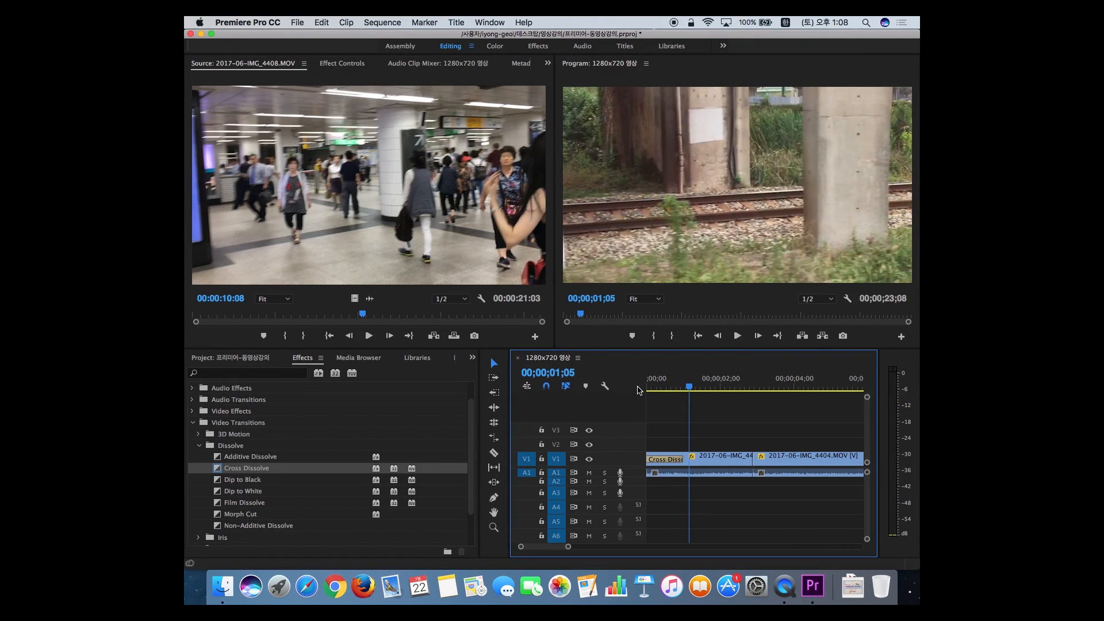
Move the playhead to 00;00;22;07 and apply Cross Dissolve to the end of the last V1 clip.
key(minus)
key(minus)
key(minus)
key(minus)
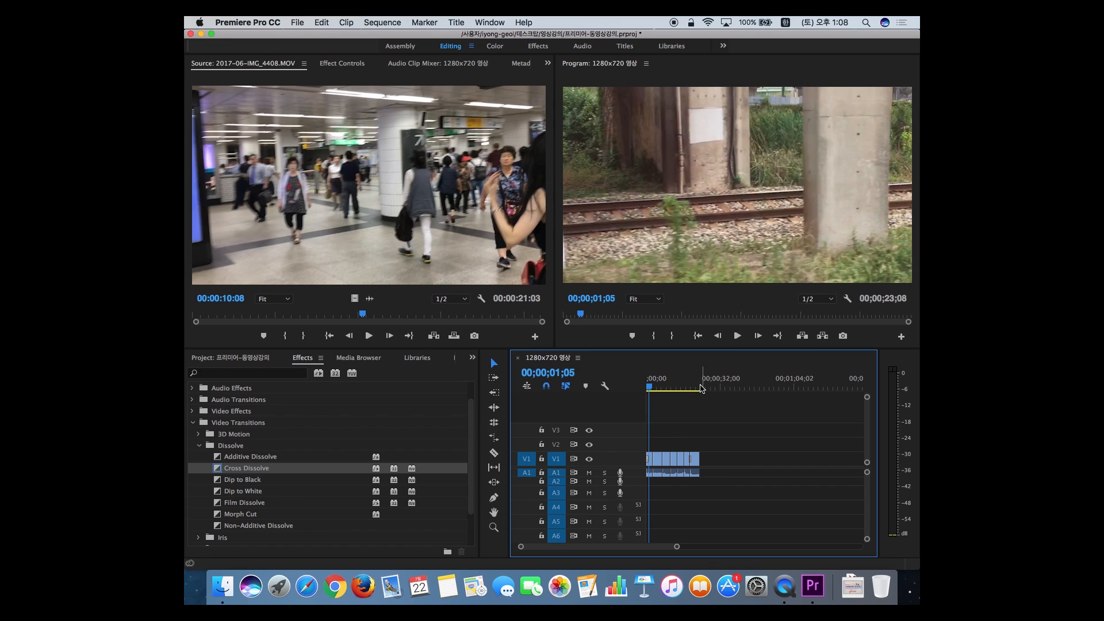
click(700, 388)
key(equal)
key(equal)
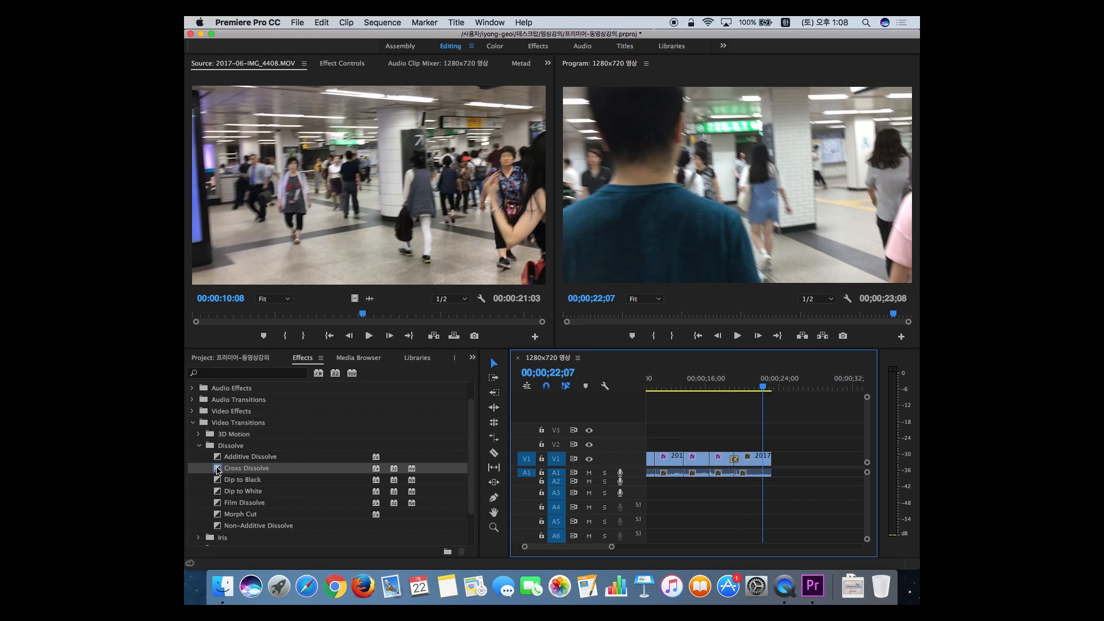
click(218, 470)
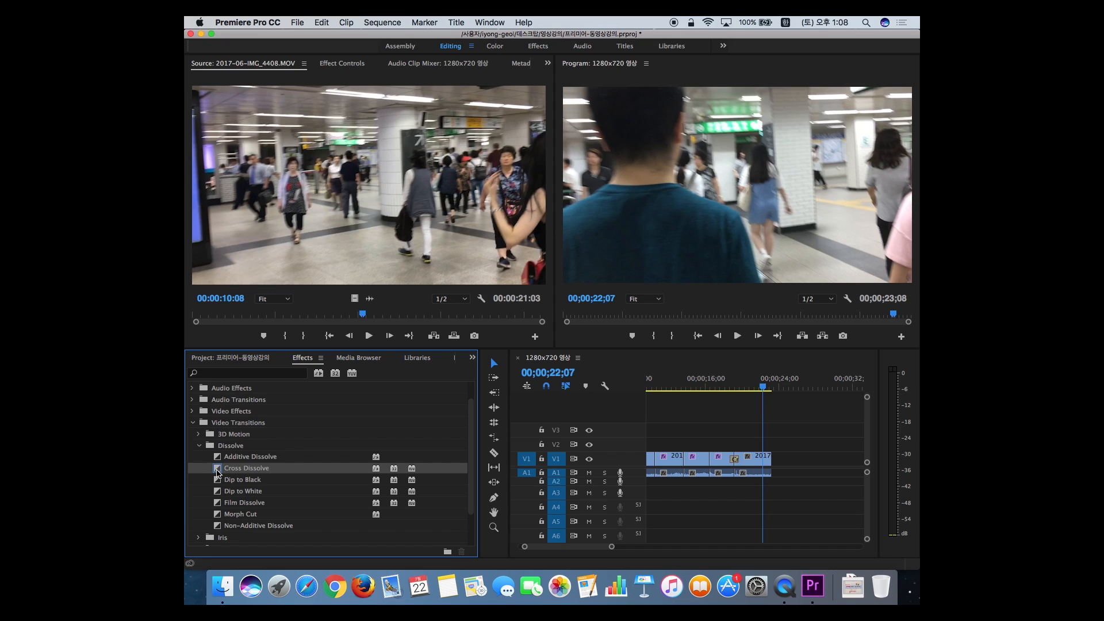
drag(217, 471, 773, 464)
key(=)
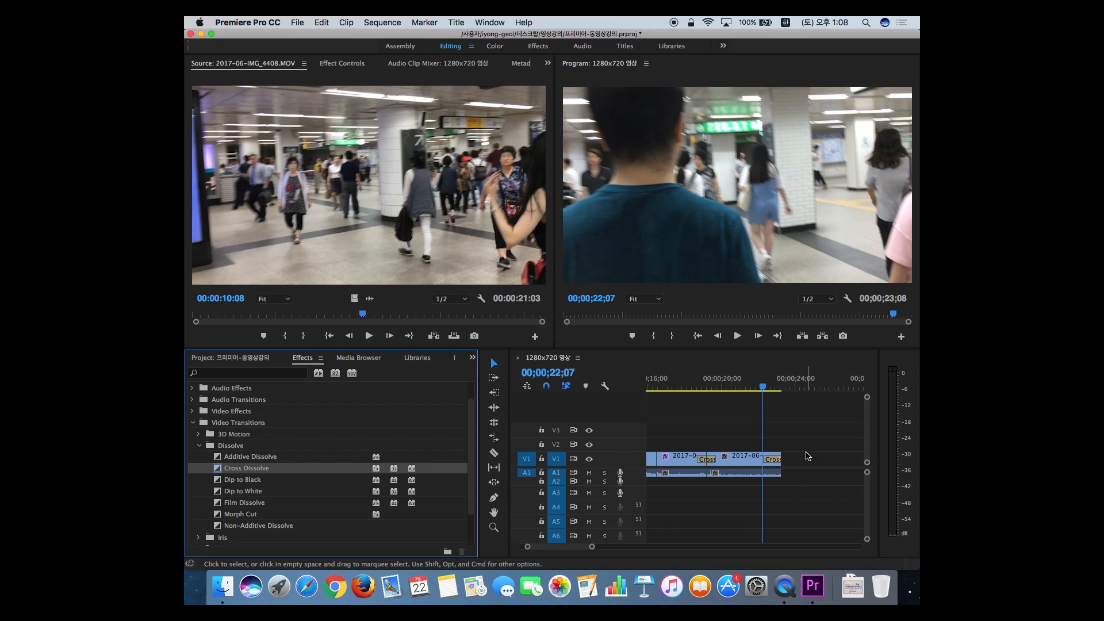
Scrub back before the closing Cross Dissolve, and play the sequence's early clips up to 00;00;09;15.
drag(764, 389, 742, 388)
scroll(768, 401, left, 1)
scroll(768, 401, left, 1)
key(space)
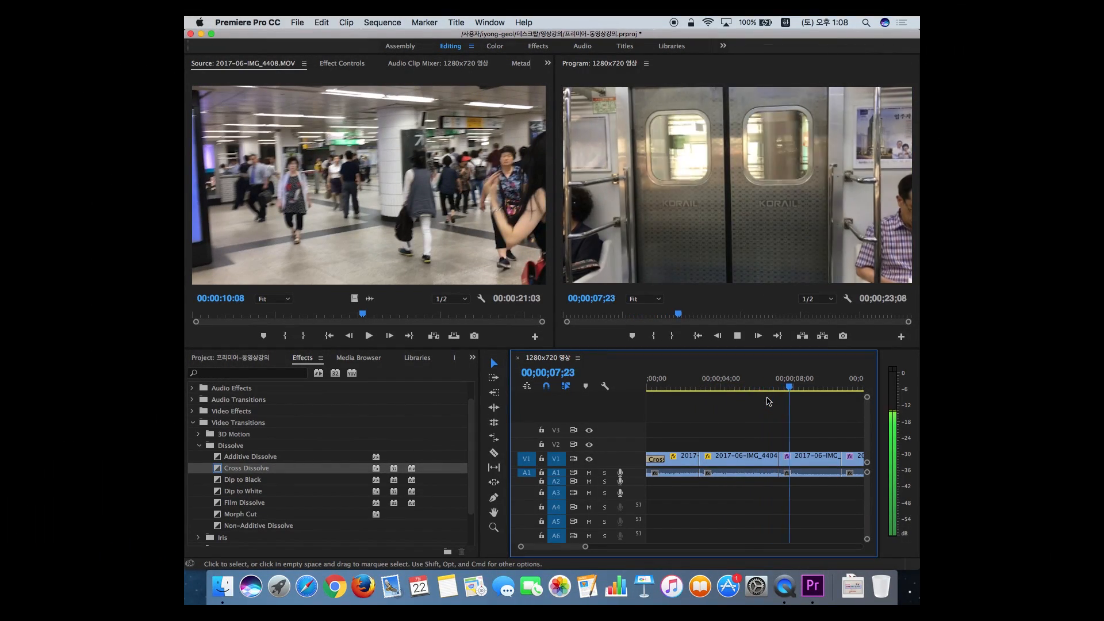
key(space)
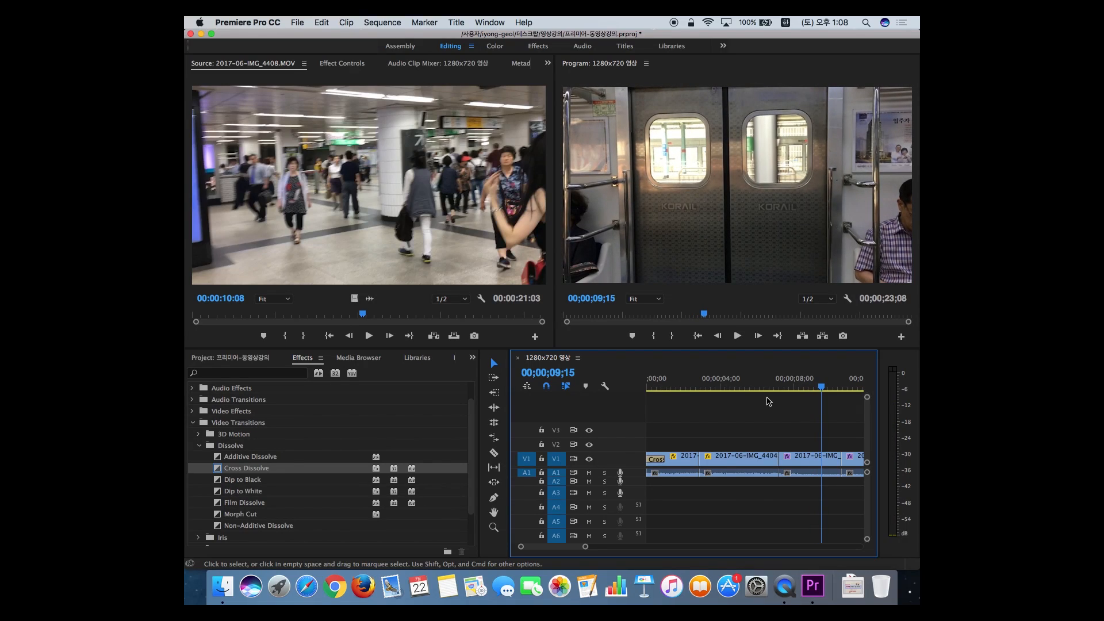
Move the playhead to 00;00;12;11 and collapse the Dissolve transitions category.
key(minus)
key(minus)
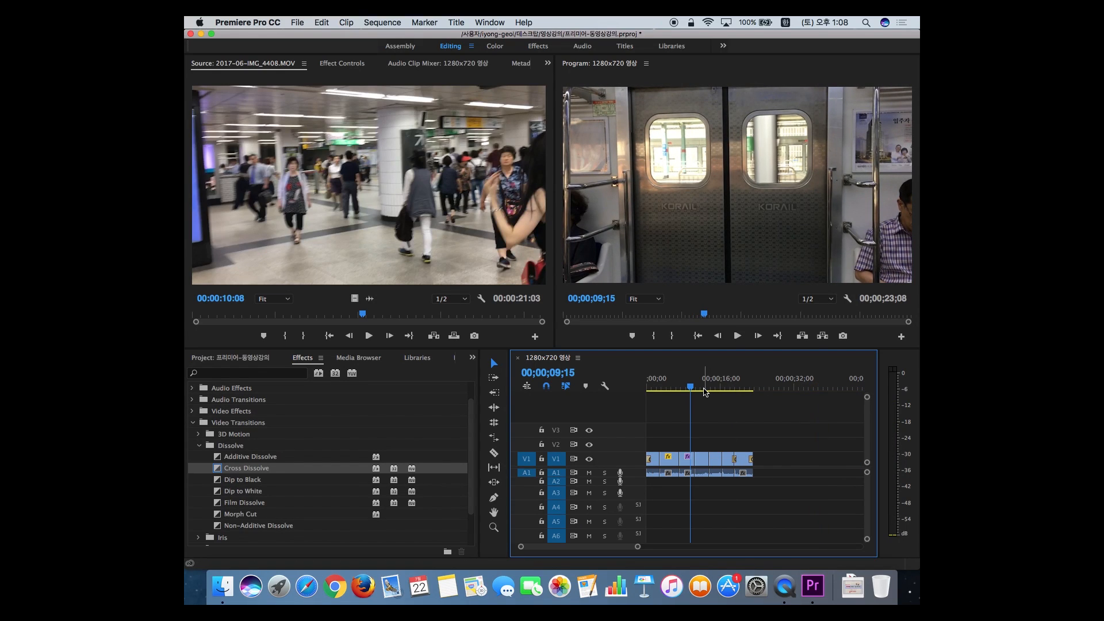
click(703, 388)
key(equal)
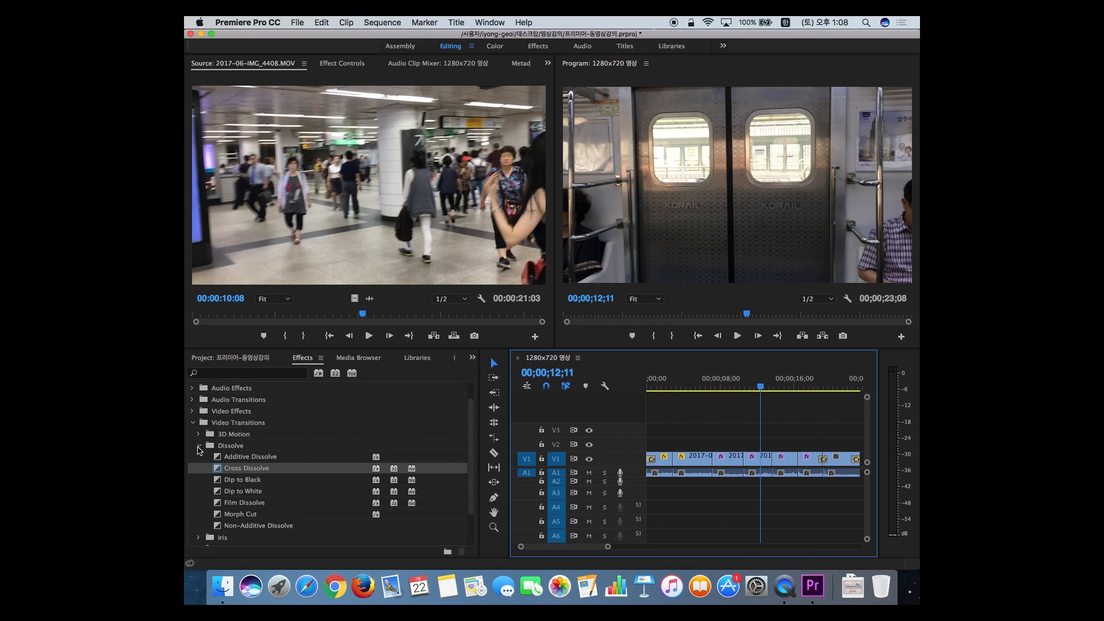
click(199, 446)
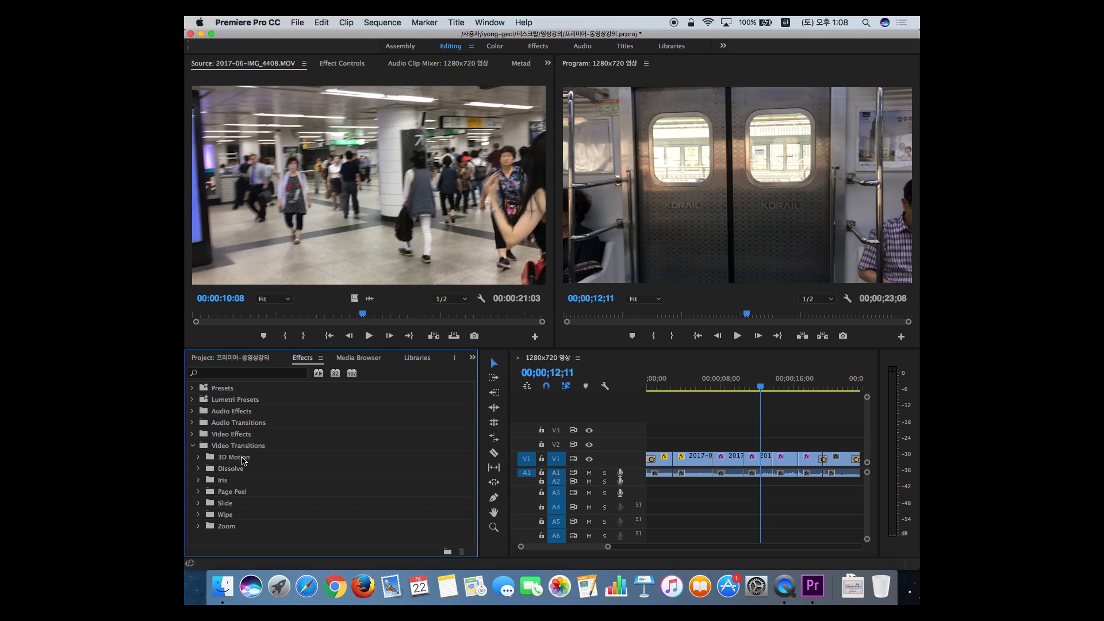
Expand the 3D Motion category of the video transitions.
click(242, 460)
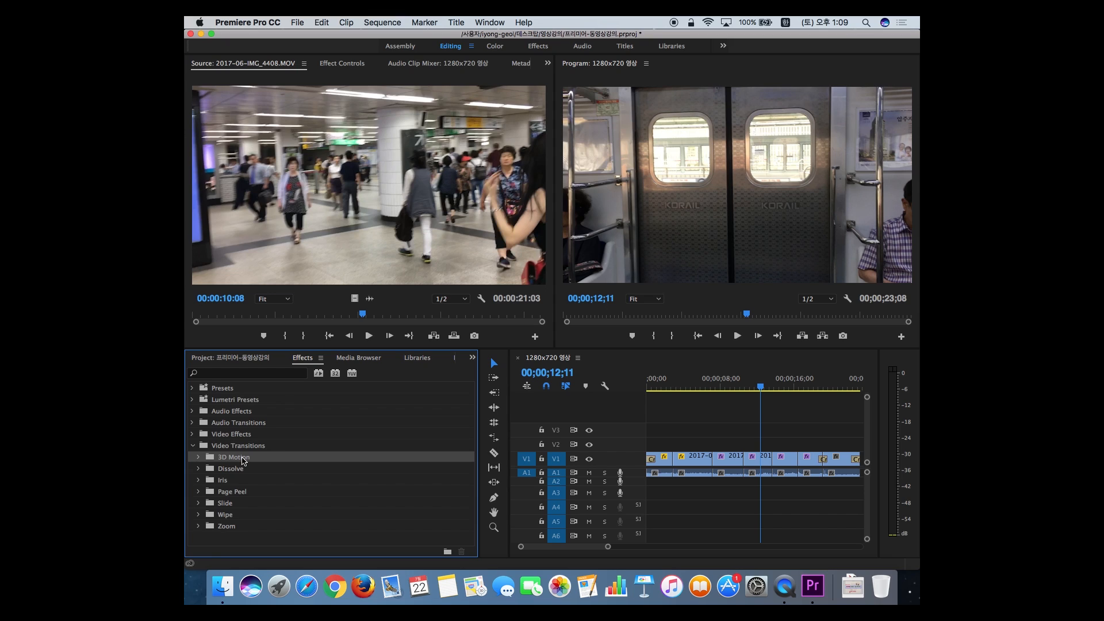
click(198, 457)
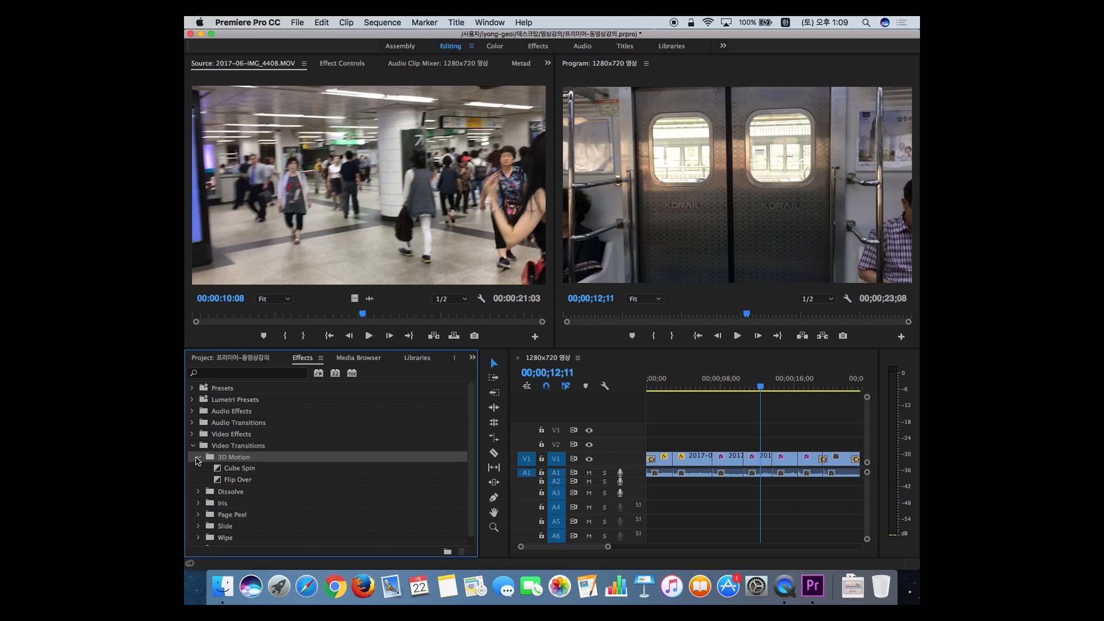
drag(219, 469, 743, 459)
drag(746, 391, 746, 392)
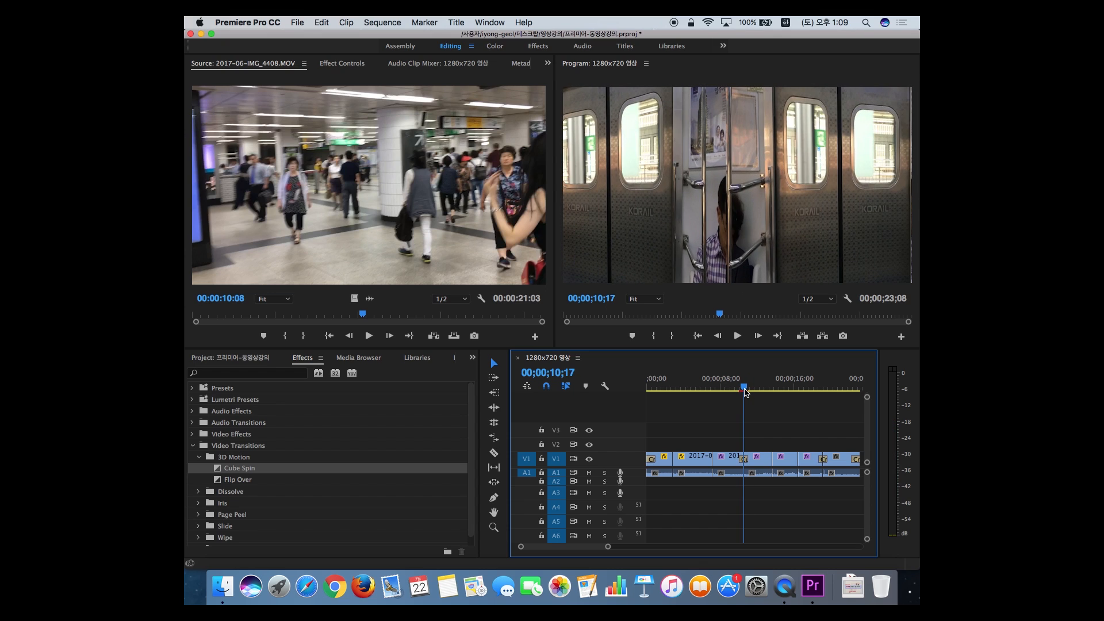
key(super+z)
Apply Cube Spin to the V1 cut after 2017-06-IMG_4404.MOV and play from 00;00;06;04 to 00;00;08;00.
drag(220, 470, 712, 458)
mouse_move(707, 393)
mouse_down()
mouse_move(718, 394)
mouse_move(706, 395)
mouse_up()
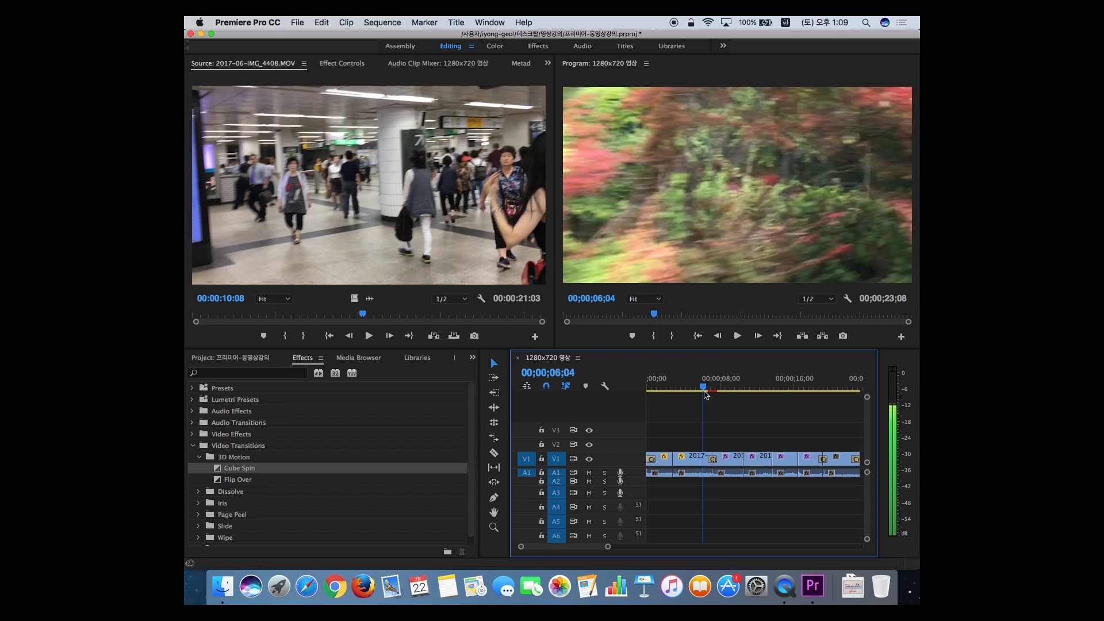
key(space)
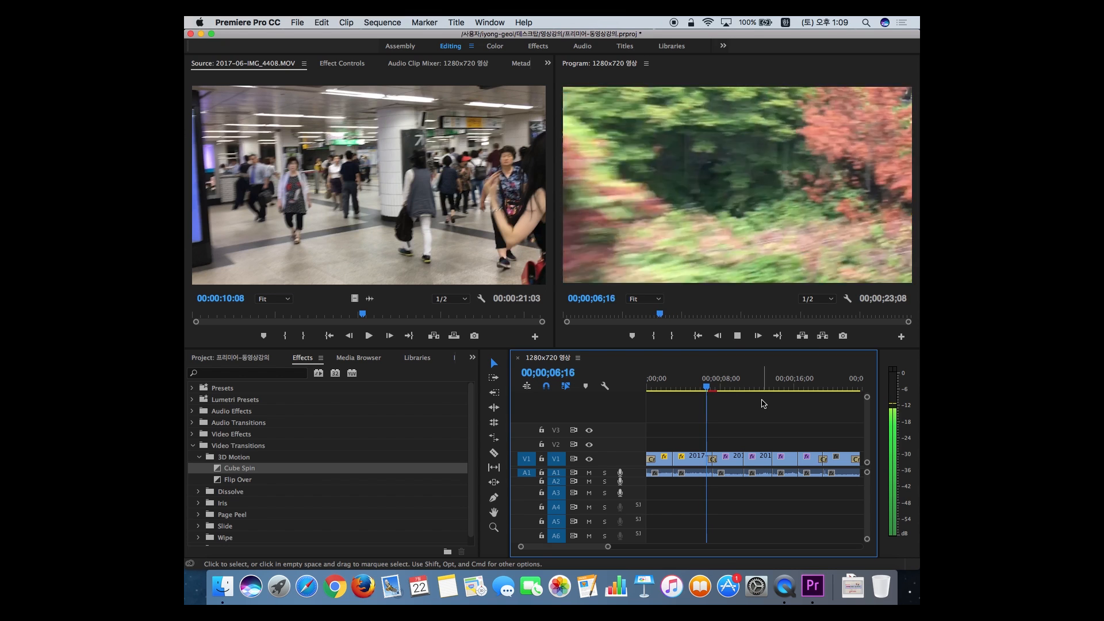
key(space)
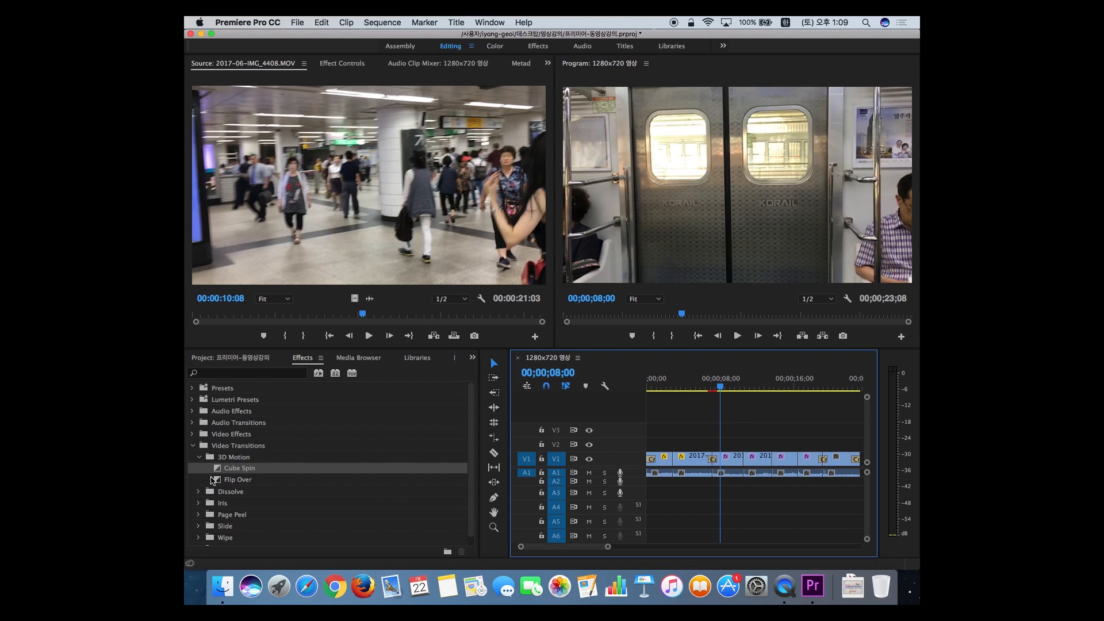
Expand the Slide category and replace the Cube Spin on the V1 cut with the Push transition.
click(199, 493)
click(199, 493)
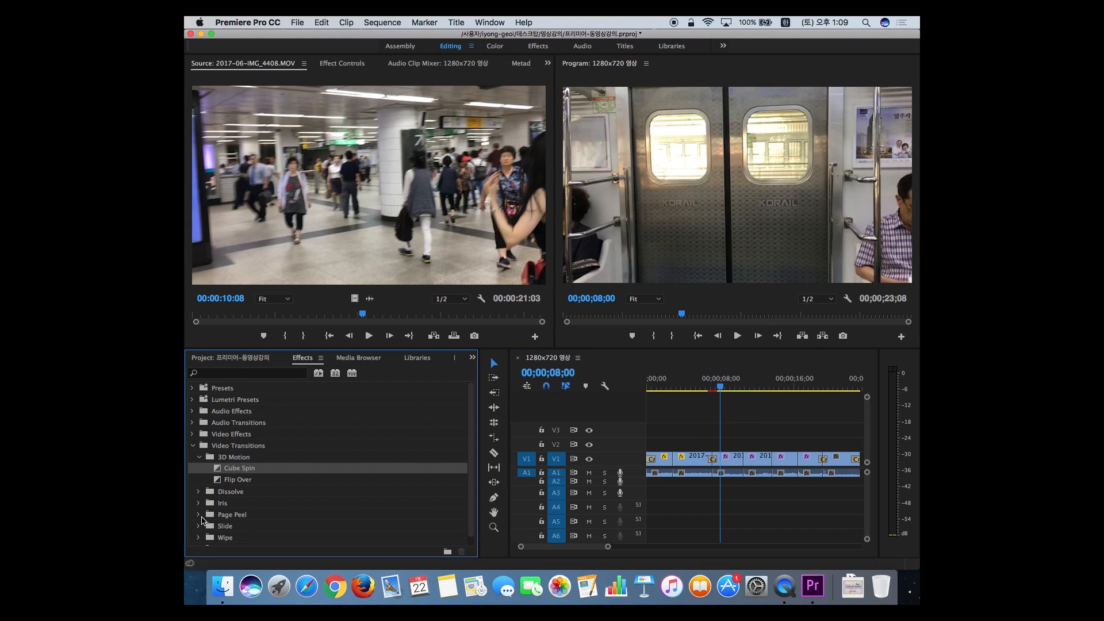
scroll(219, 502, down, 1)
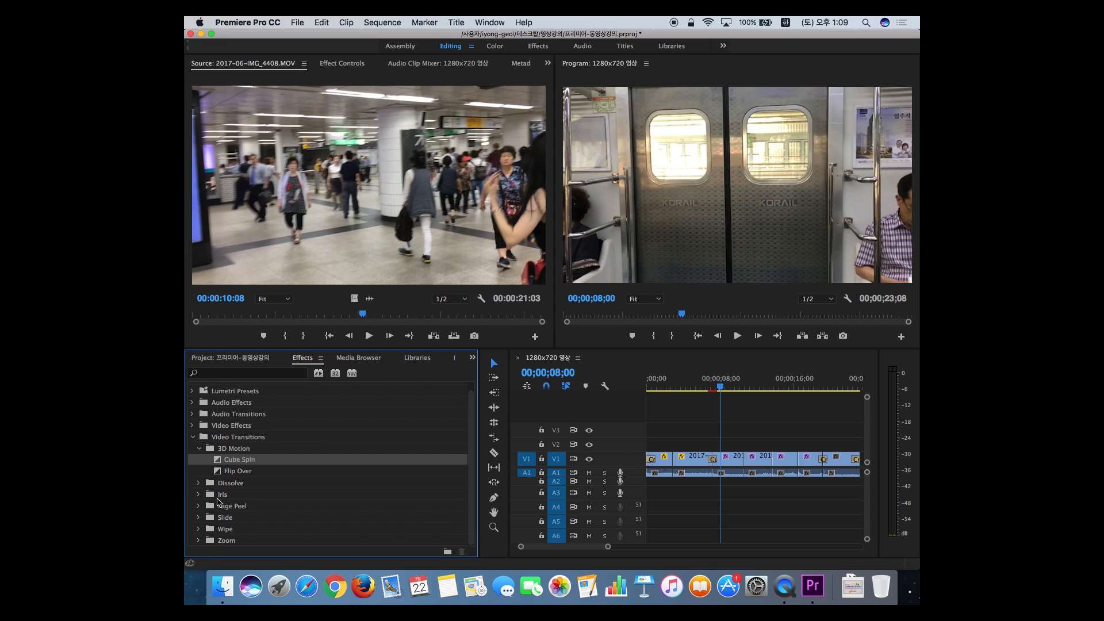
click(199, 518)
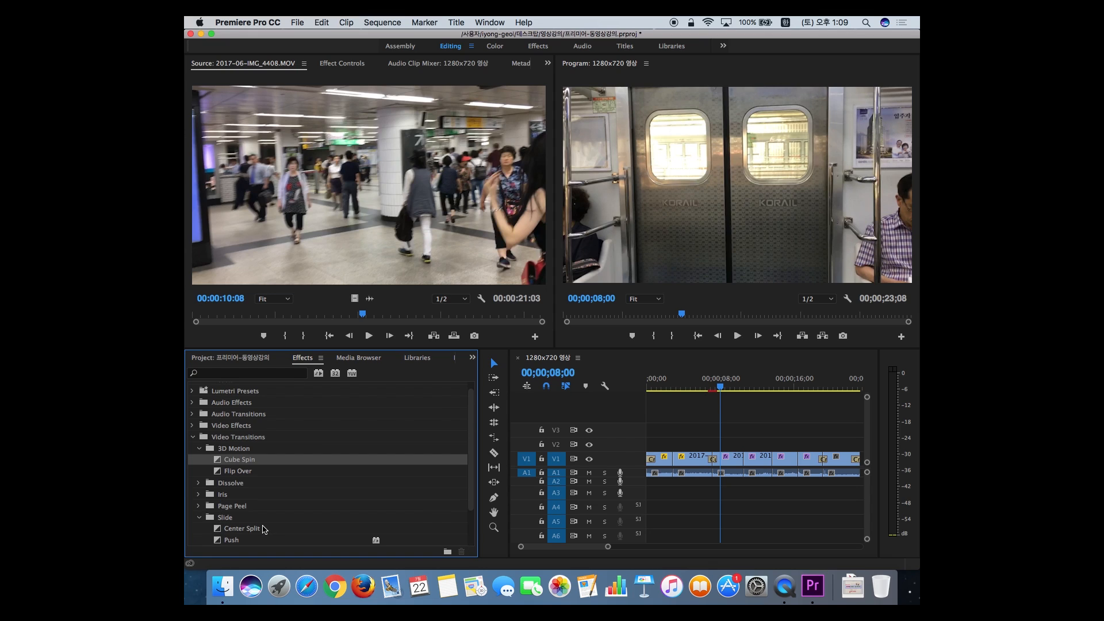
scroll(268, 529, down, 4)
drag(225, 494, 715, 465)
Play across the Push transition and stop at 00;00;09;14.
click(702, 385)
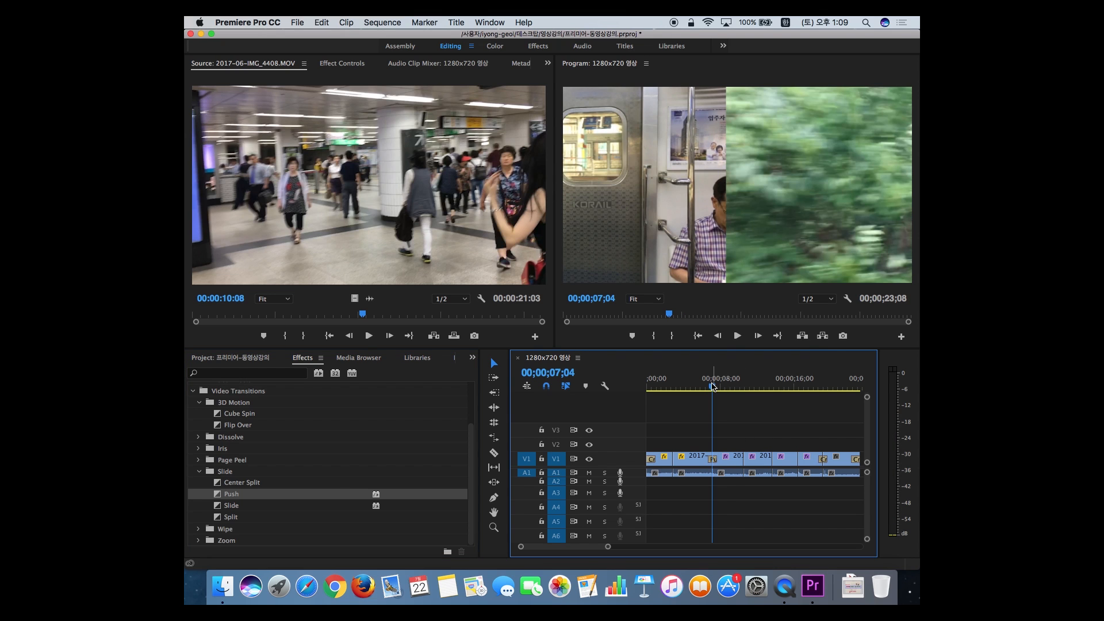
key(space)
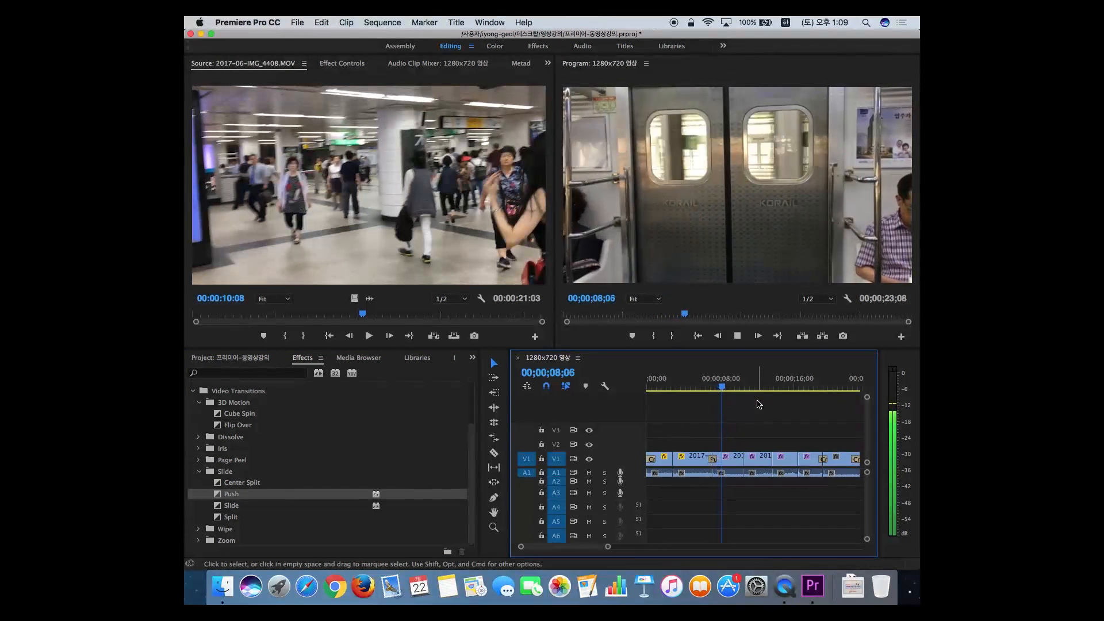
key(space)
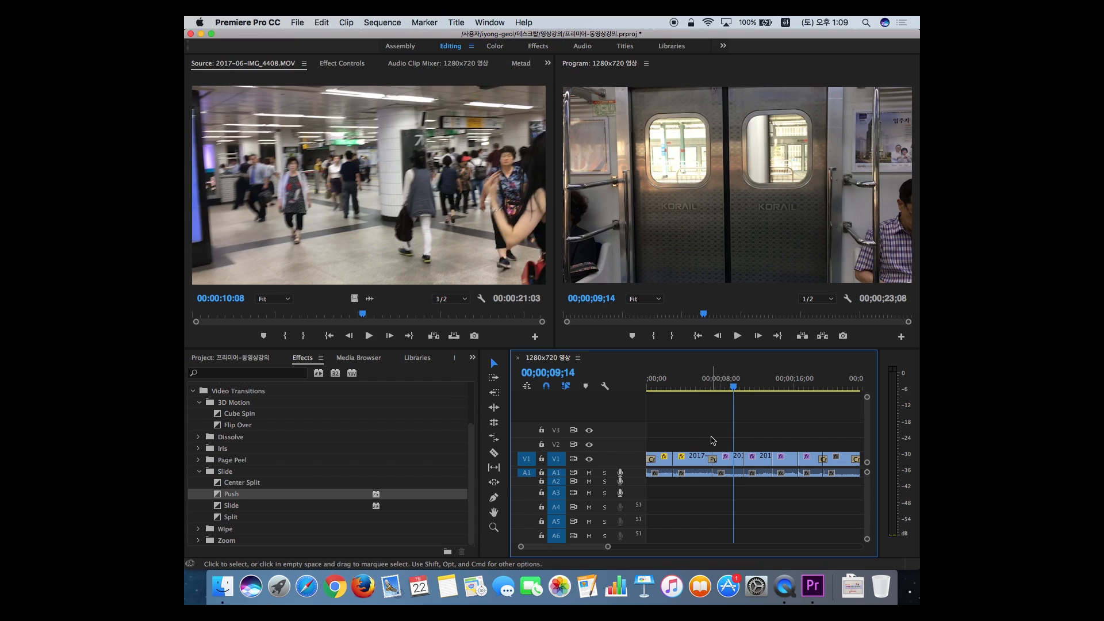
Delete the Push transition from the V1 cut, and undo the deletion.
click(713, 387)
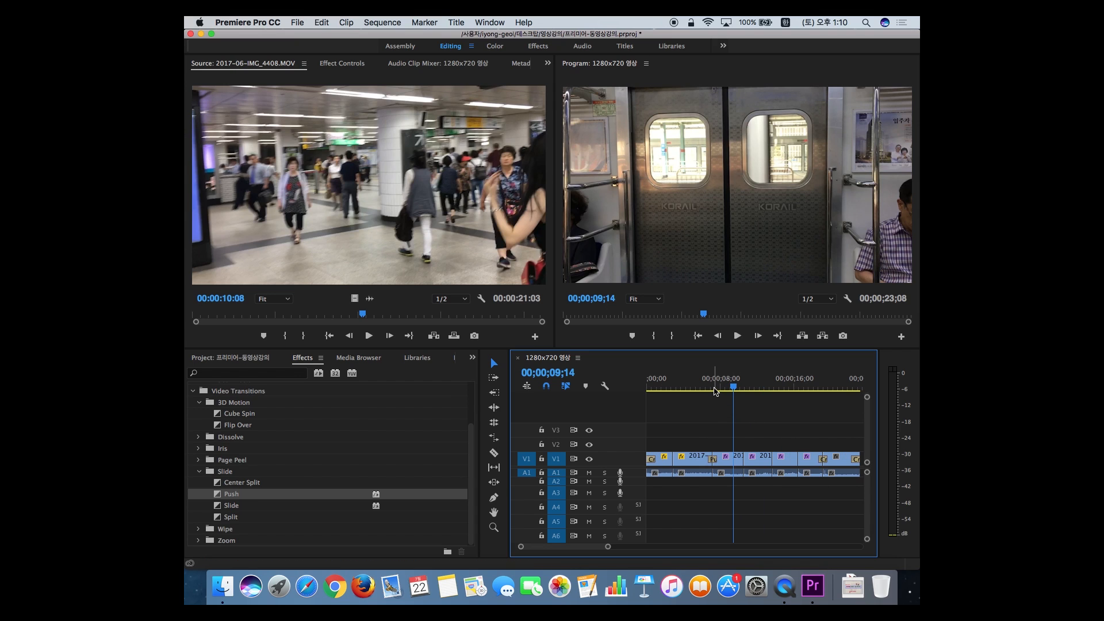
click(706, 388)
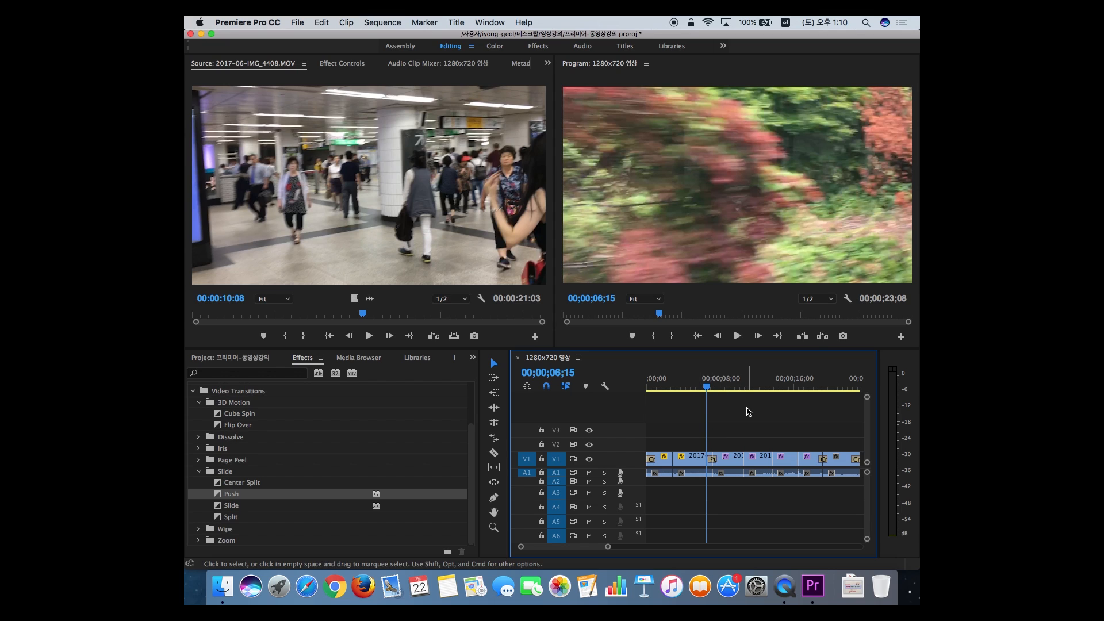
key(equal)
key(equal)
key(equal)
key(minus)
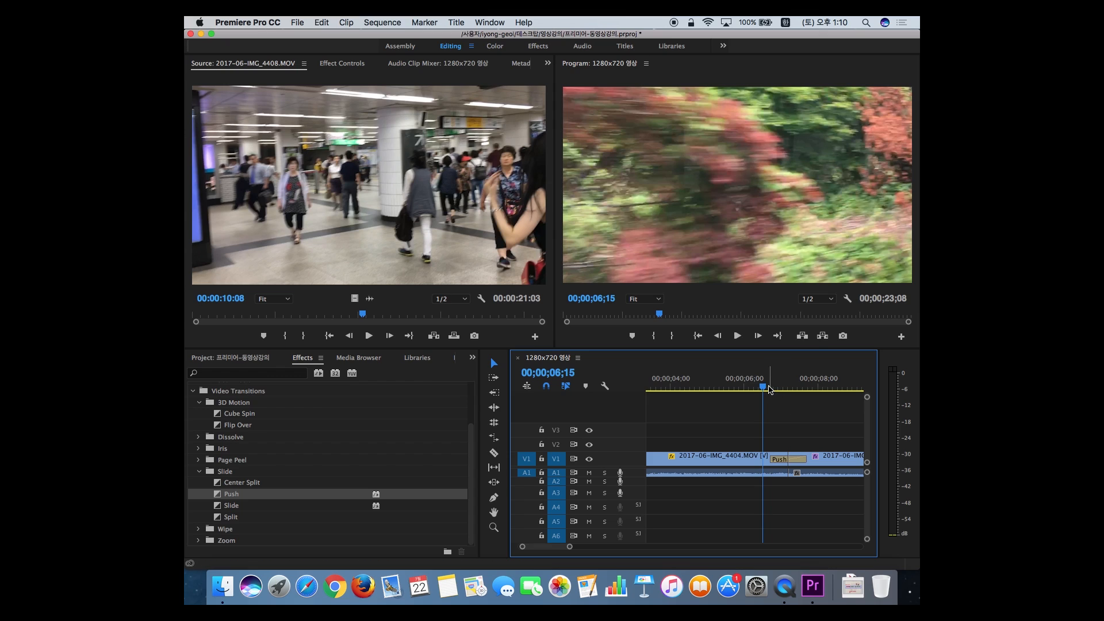
click(766, 389)
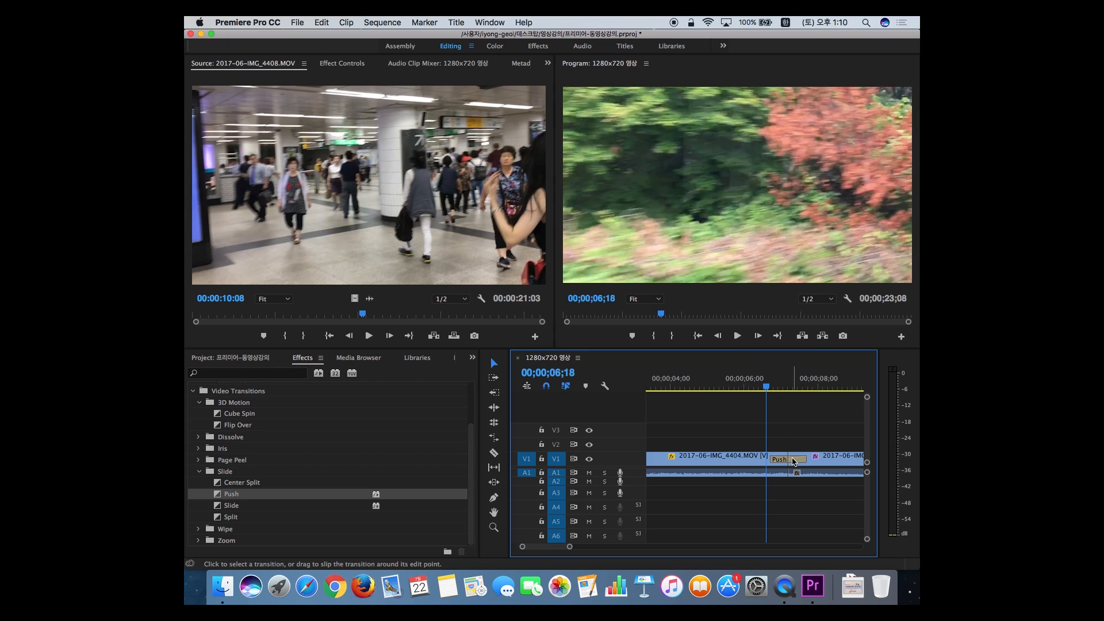
click(795, 461)
key(Delete)
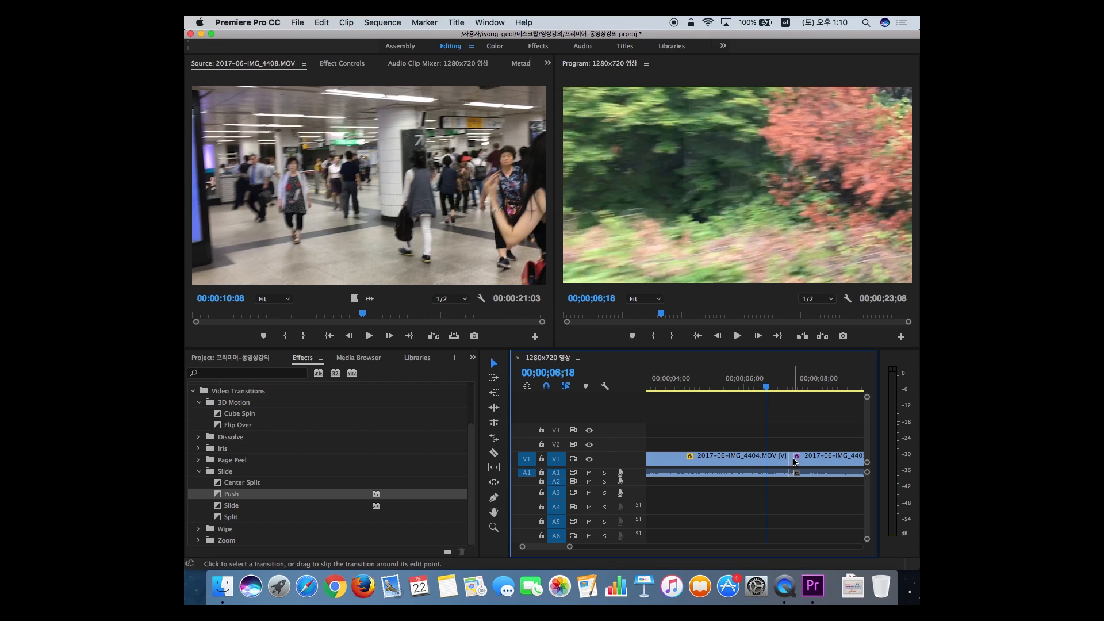
key(super+z)
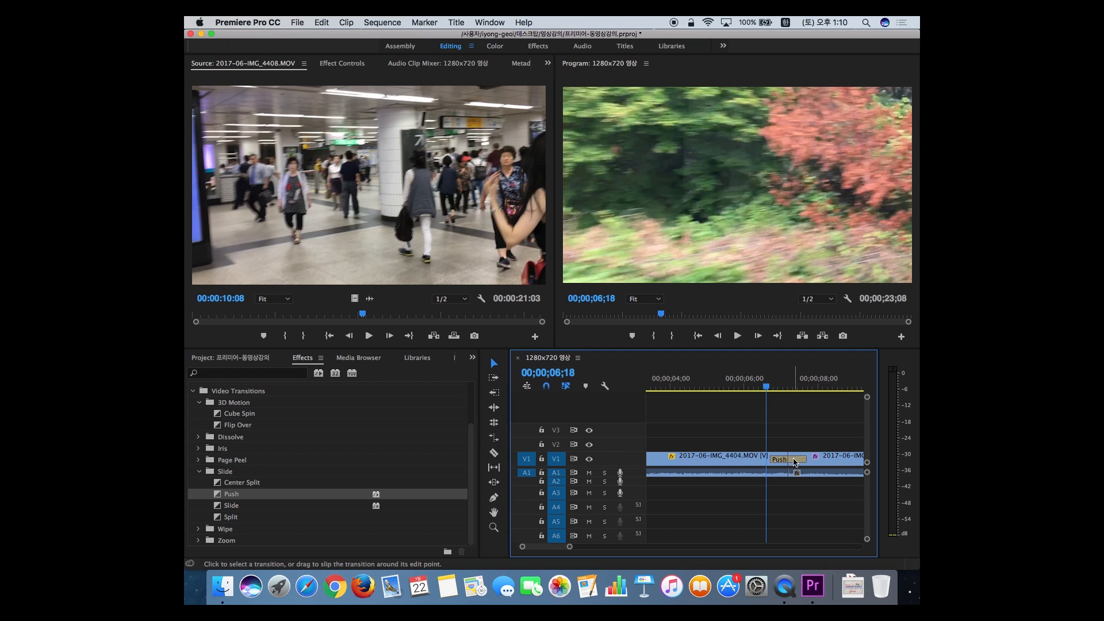
Lengthen the Push transition so it starts at about 00;00;05;00, and play from 00;00;04;21 to 00;00;10;21.
mouse_move(770, 386)
mouse_down()
mouse_move(806, 387)
mouse_move(751, 388)
mouse_up()
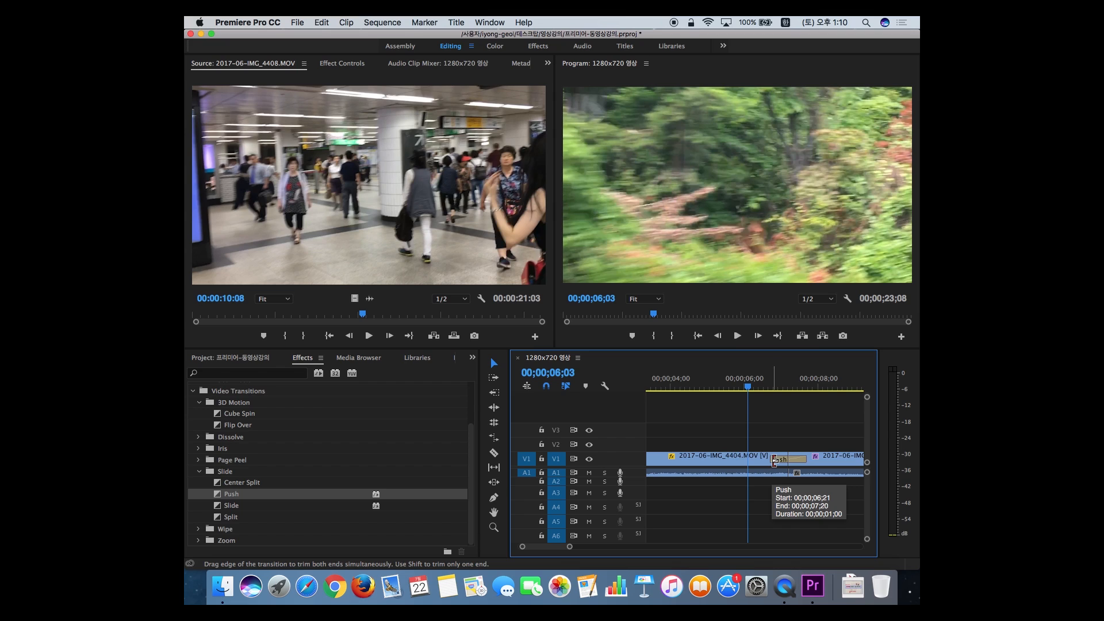
drag(774, 460, 709, 460)
click(697, 380)
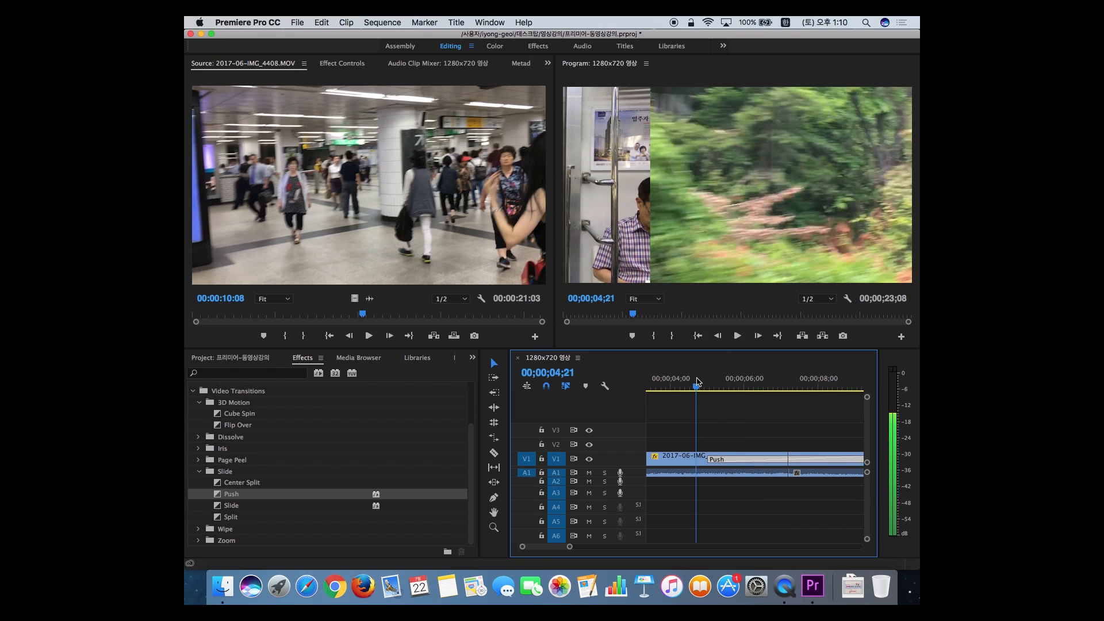
key(space)
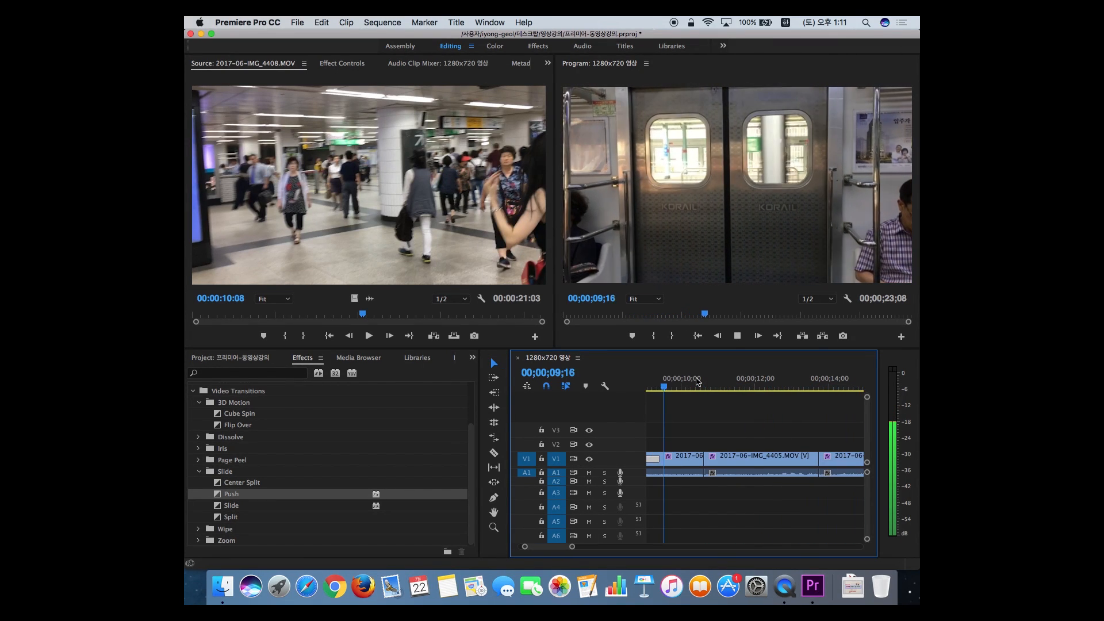
key(space)
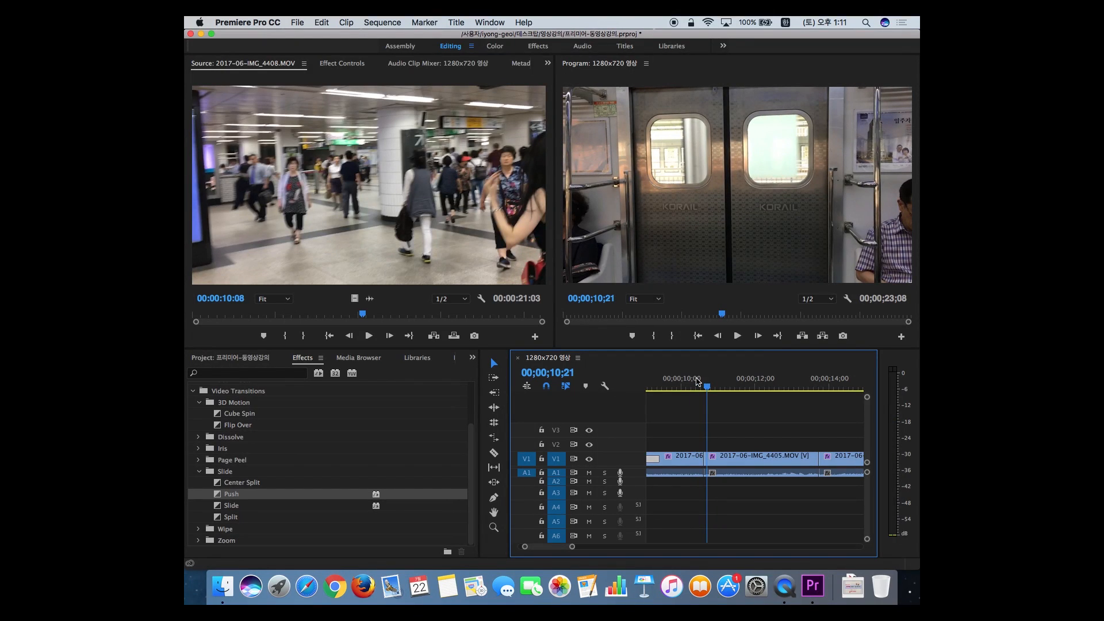
Shorten the Push transition to about one second and play across it from 00;00;06;04 to 00;00;08;03.
key(minus)
key(minus)
key(minus)
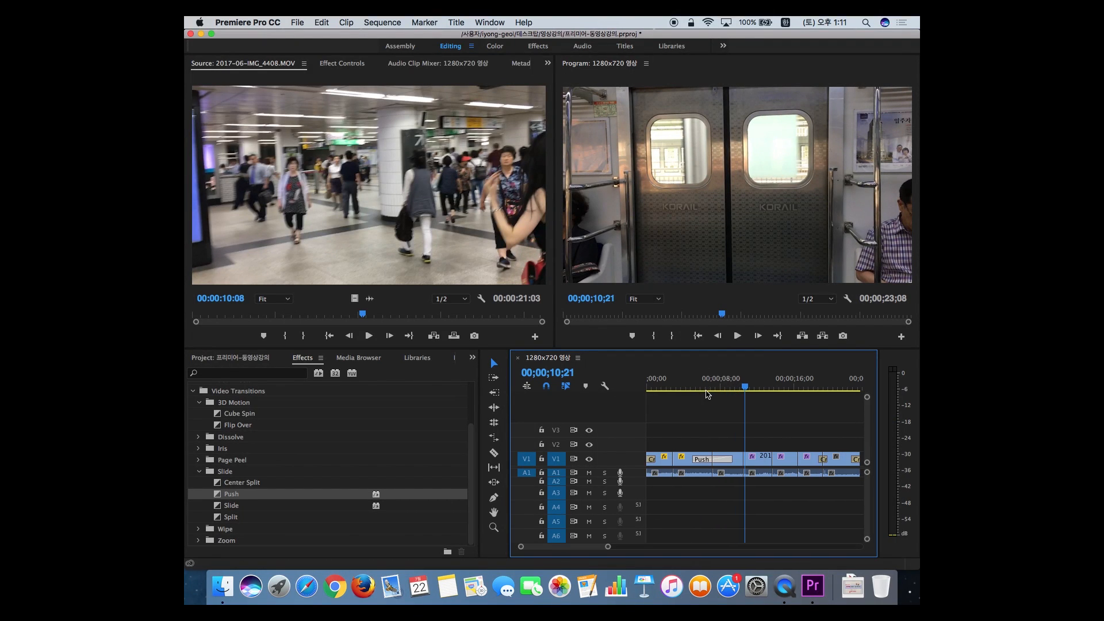
click(704, 383)
key(equal)
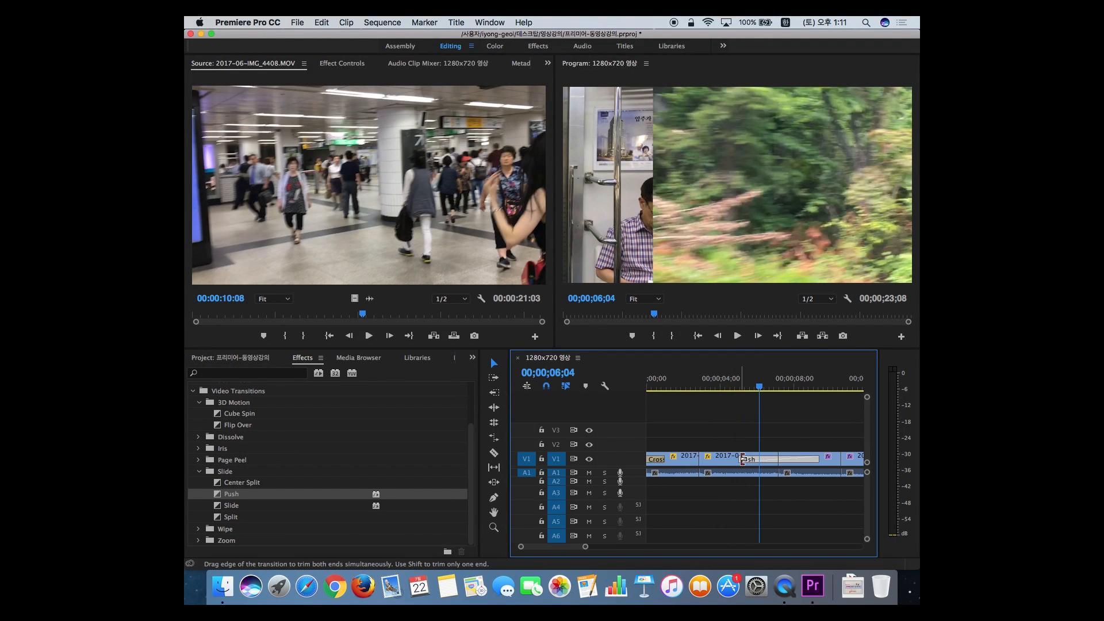
click(743, 458)
key(equal)
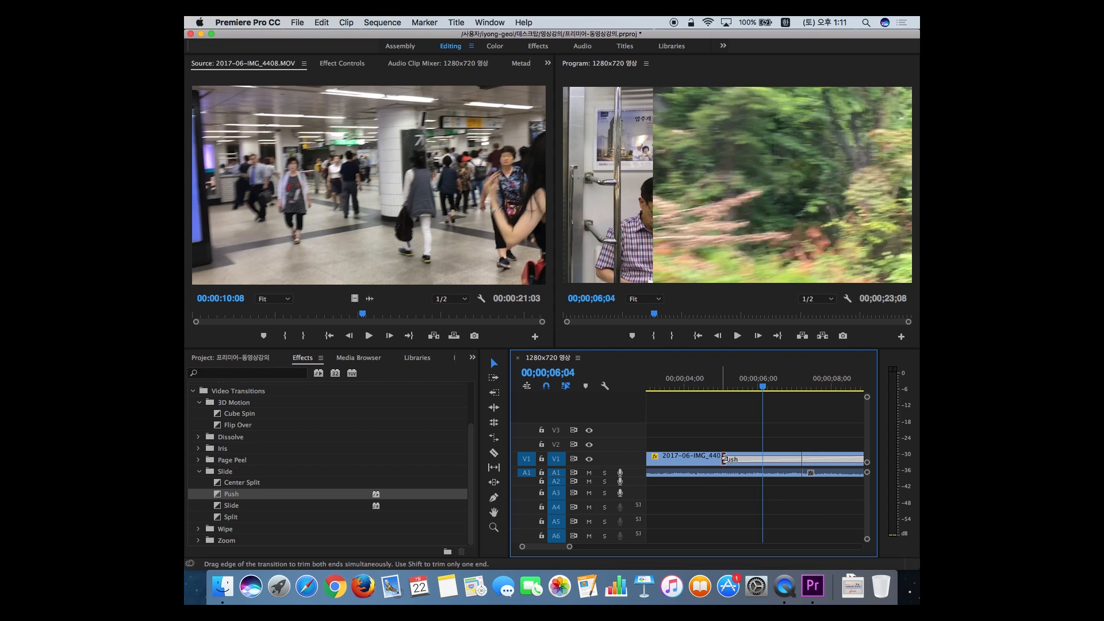
drag(724, 459, 789, 458)
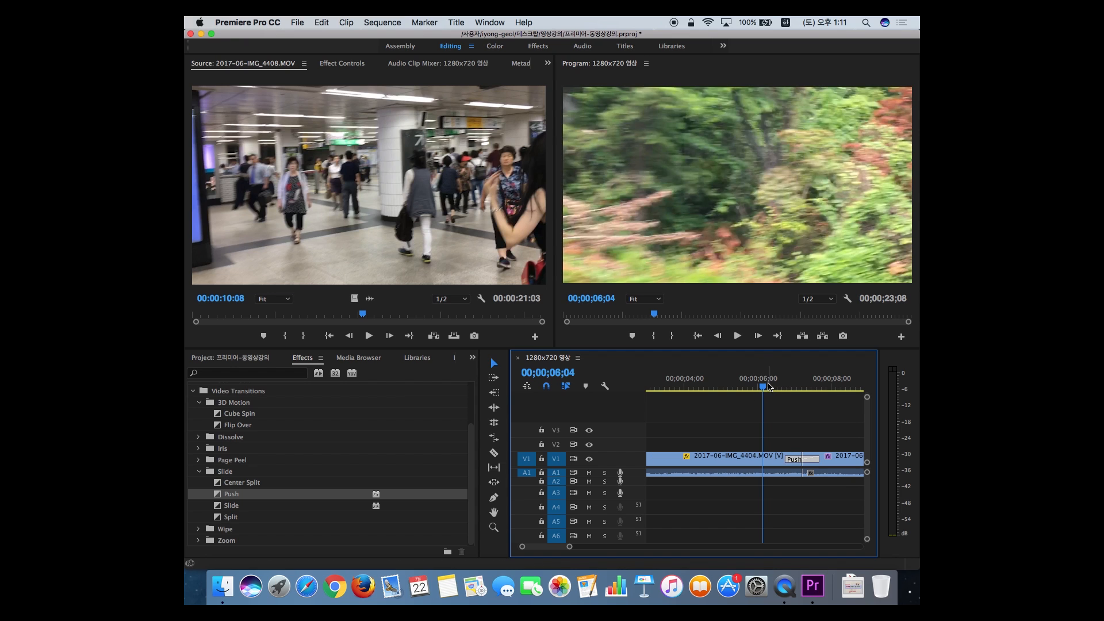
key(space)
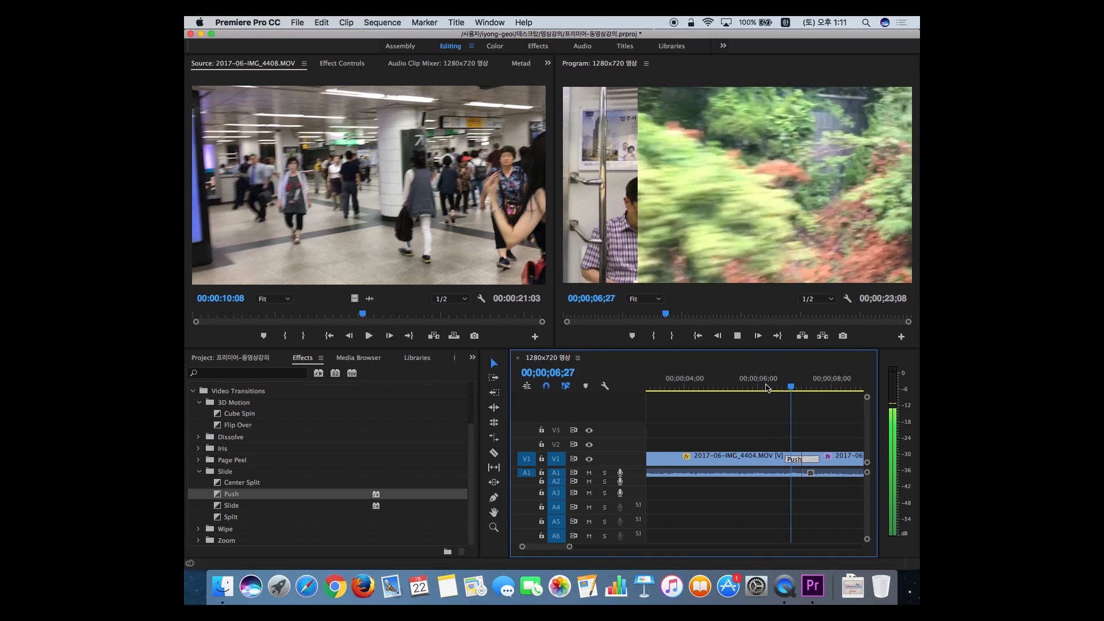
key(space)
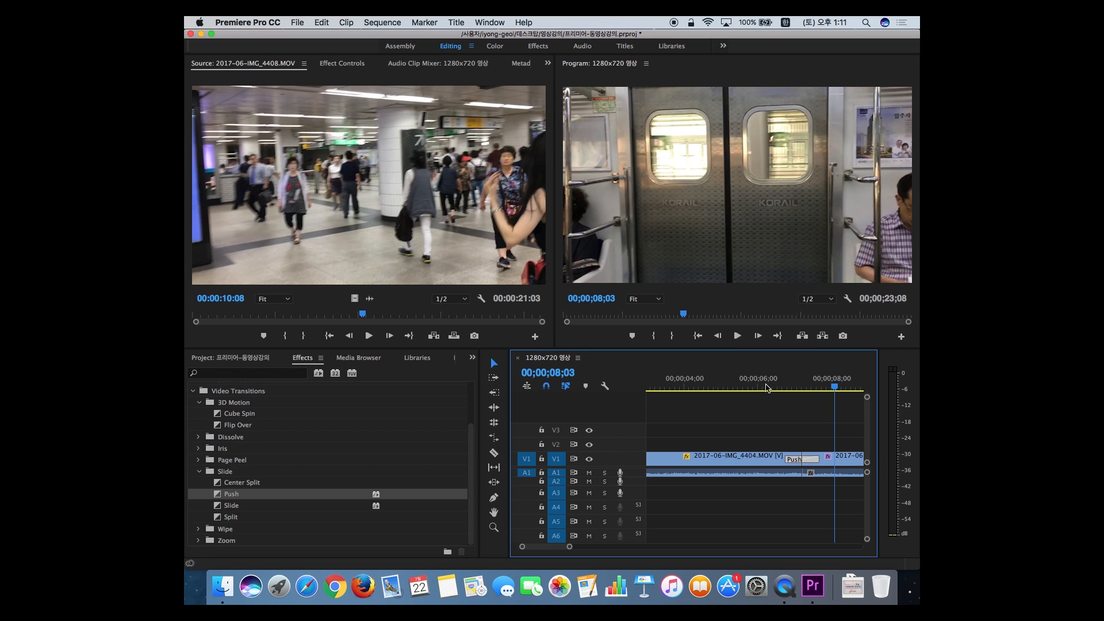
Shorten the opening Cross Dissolve to about 8 frames and play from the sequence start to 00;00;00;16.
key(minus)
key(minus)
key(minus)
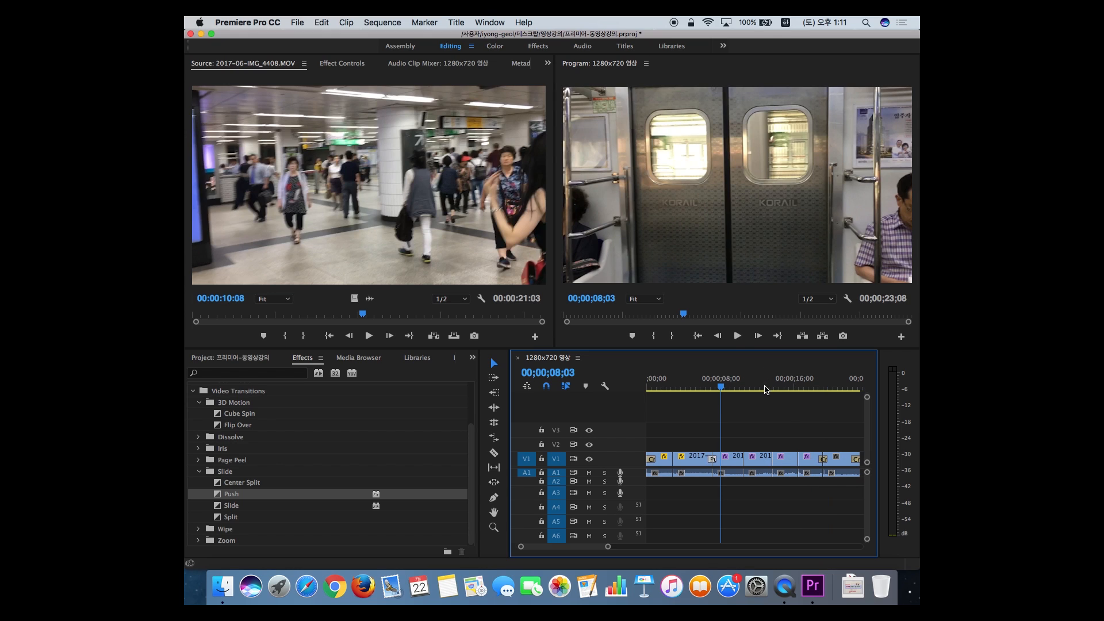
drag(684, 387, 636, 391)
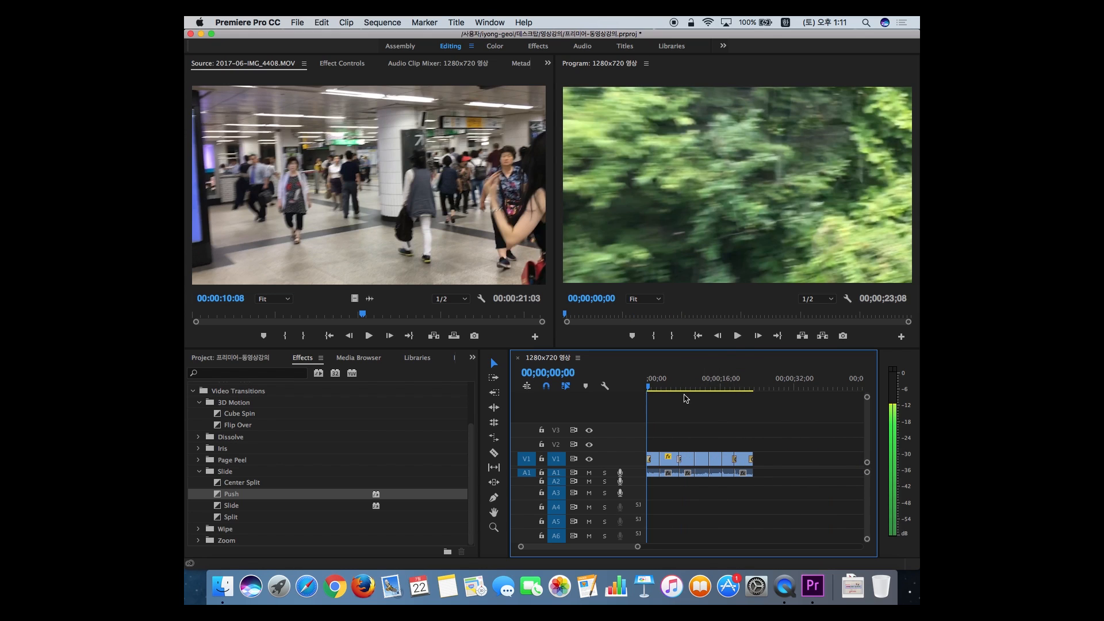
key(equal)
key(equal)
key(equal)
key(equal)
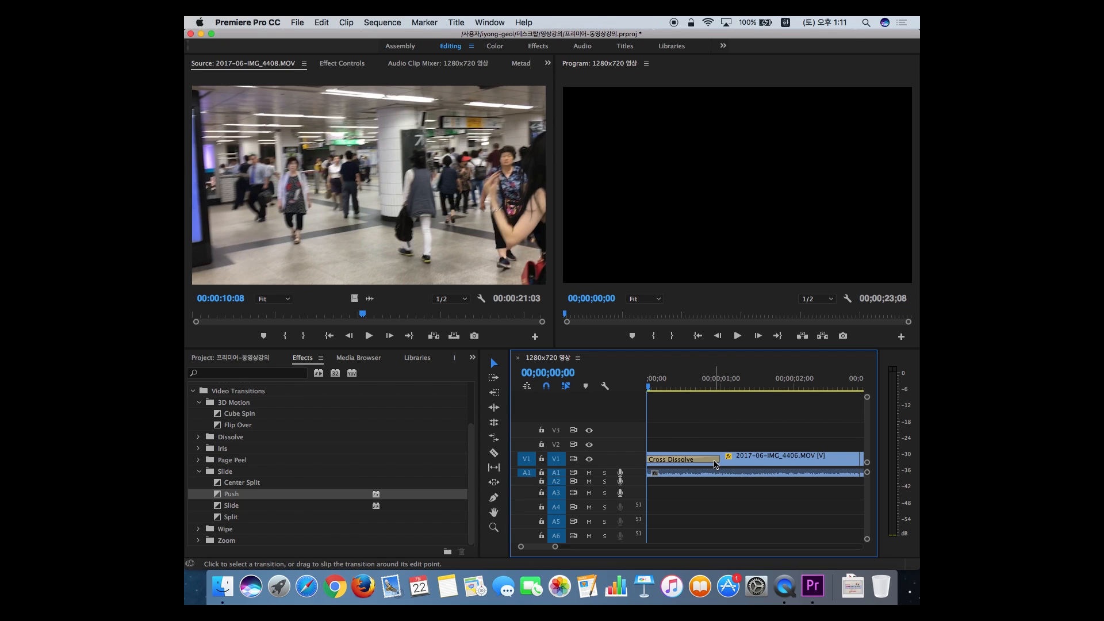
drag(719, 460, 667, 459)
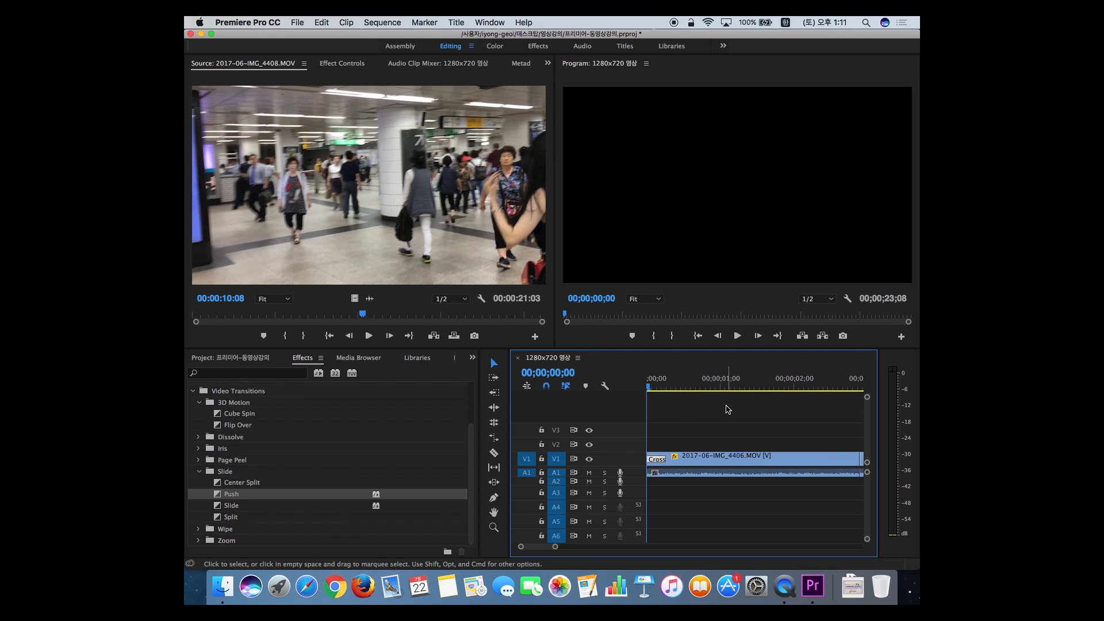
key(space)
key(space)
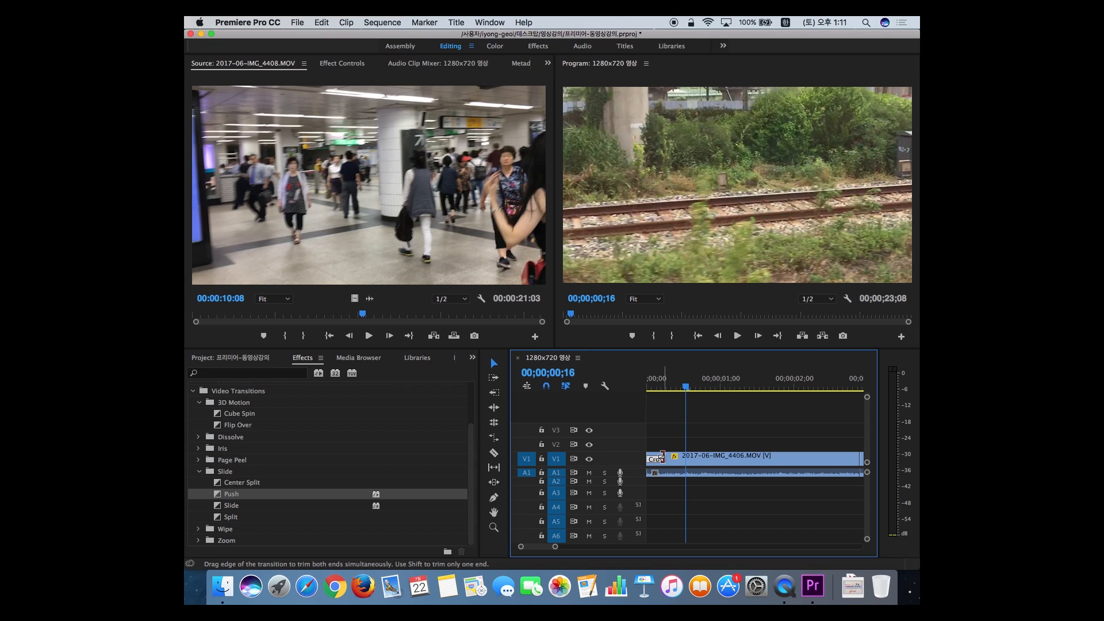
Lengthen the opening Cross Dissolve to about 00;00;01;10 and play from the sequence start to 00;00;01;10.
drag(661, 457, 740, 459)
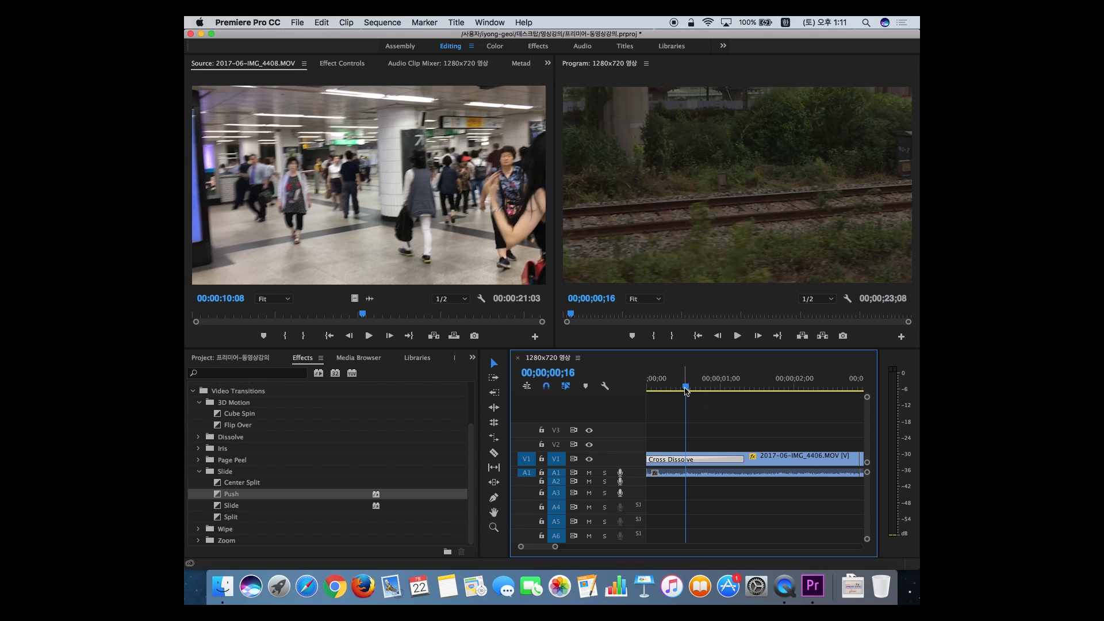
key(Home)
key(space)
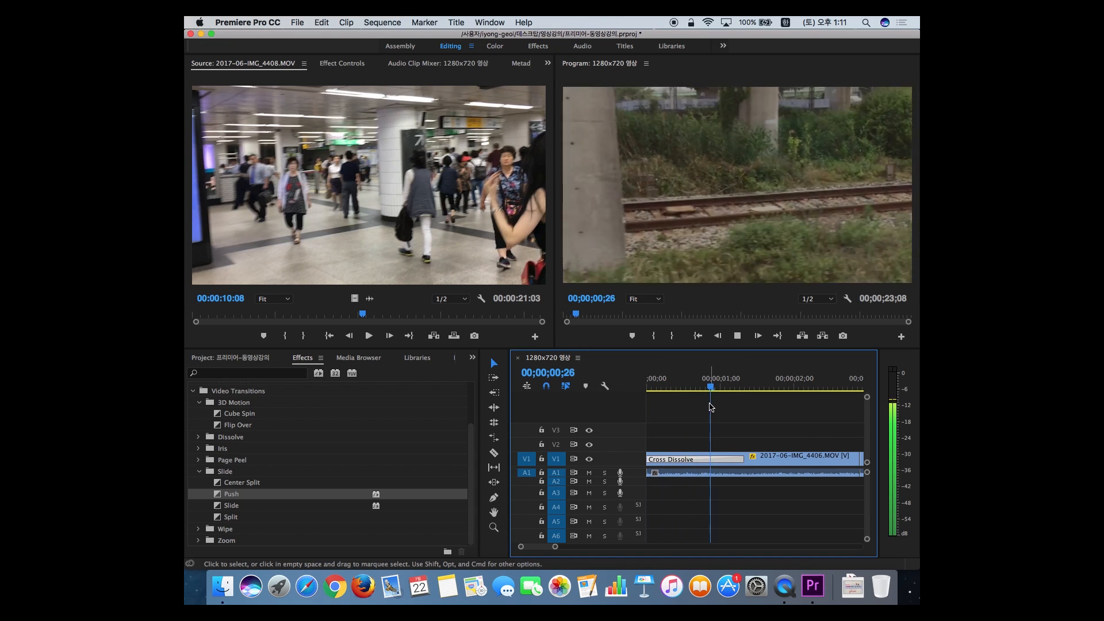
key(space)
Lengthen the opening Cross Dissolve to about 00;00;02;05 and play from the sequence start to 00;00;03;00.
drag(746, 463, 806, 460)
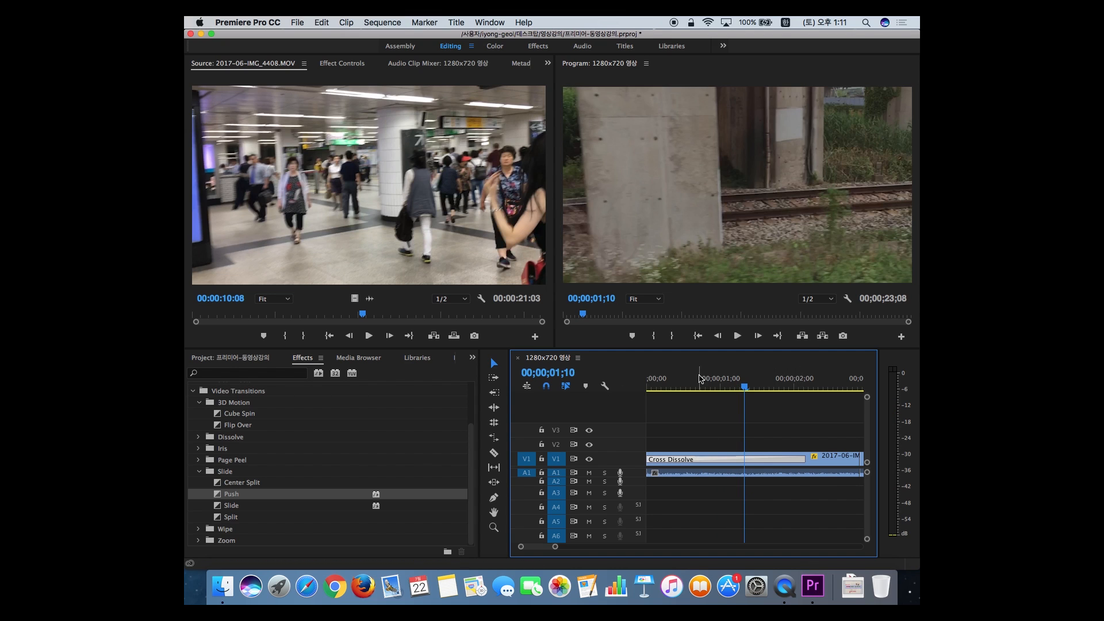
key(Home)
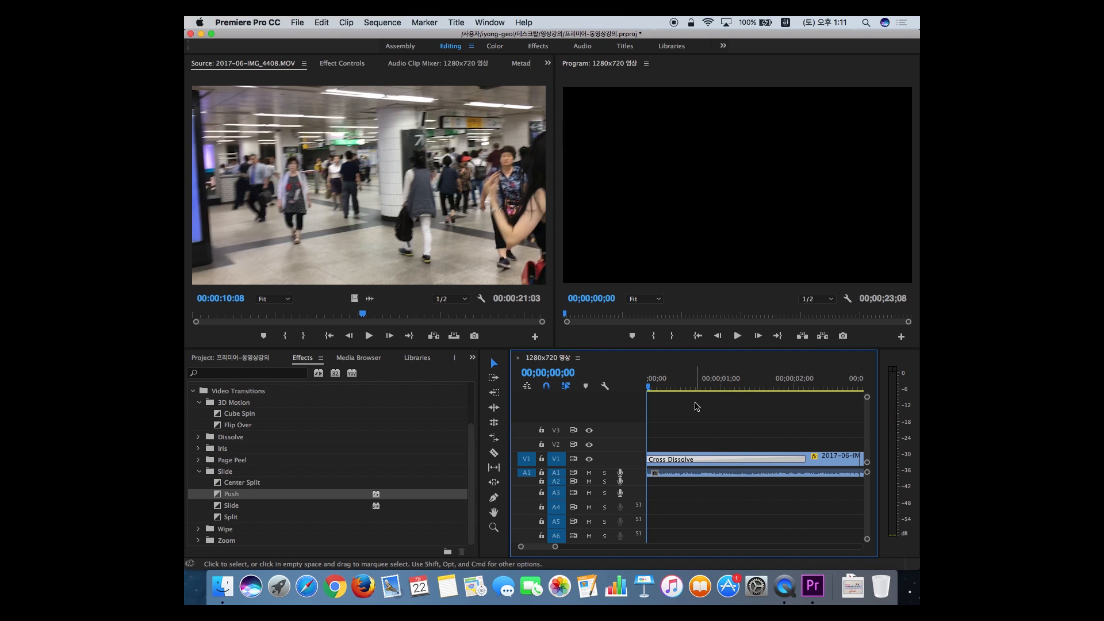
key(space)
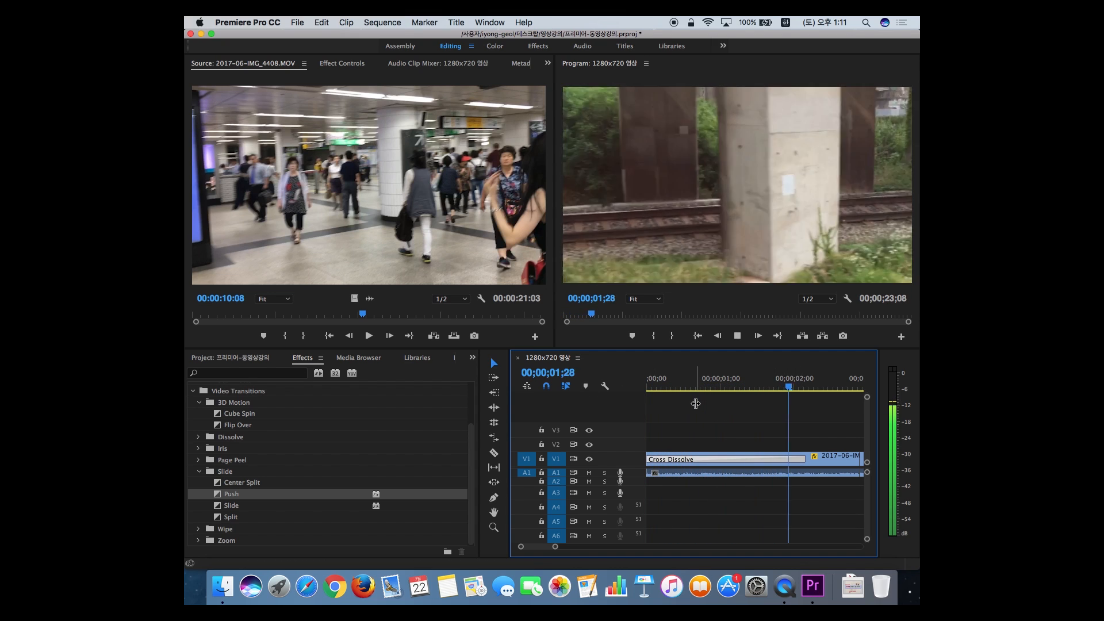
key(space)
Shorten the opening Cross Dissolve to about 25 frames.
key(minus)
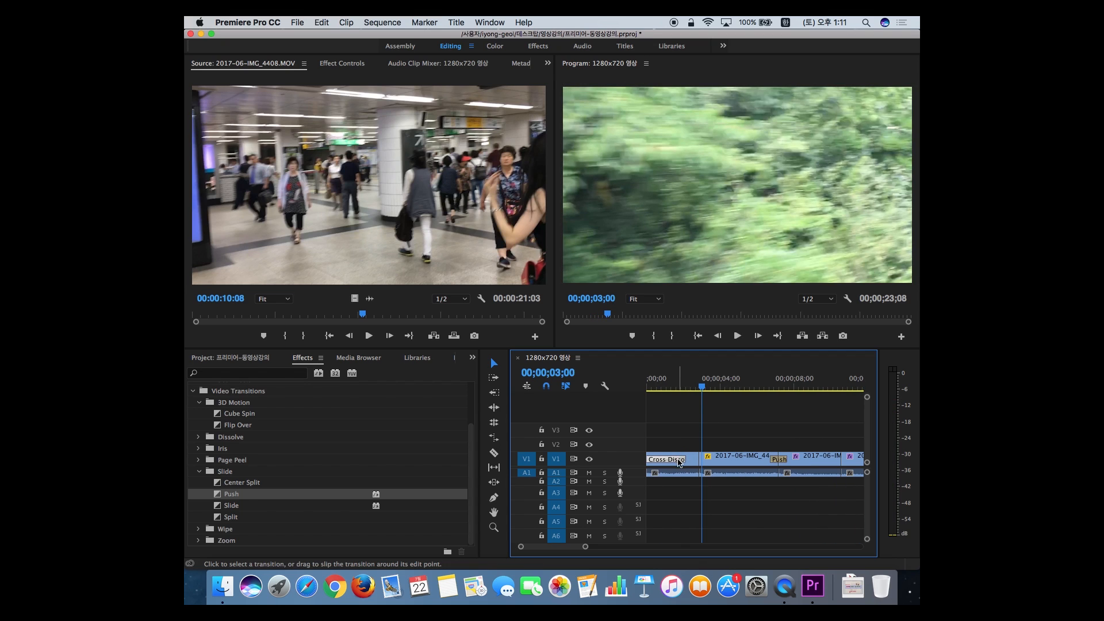
drag(661, 458, 661, 459)
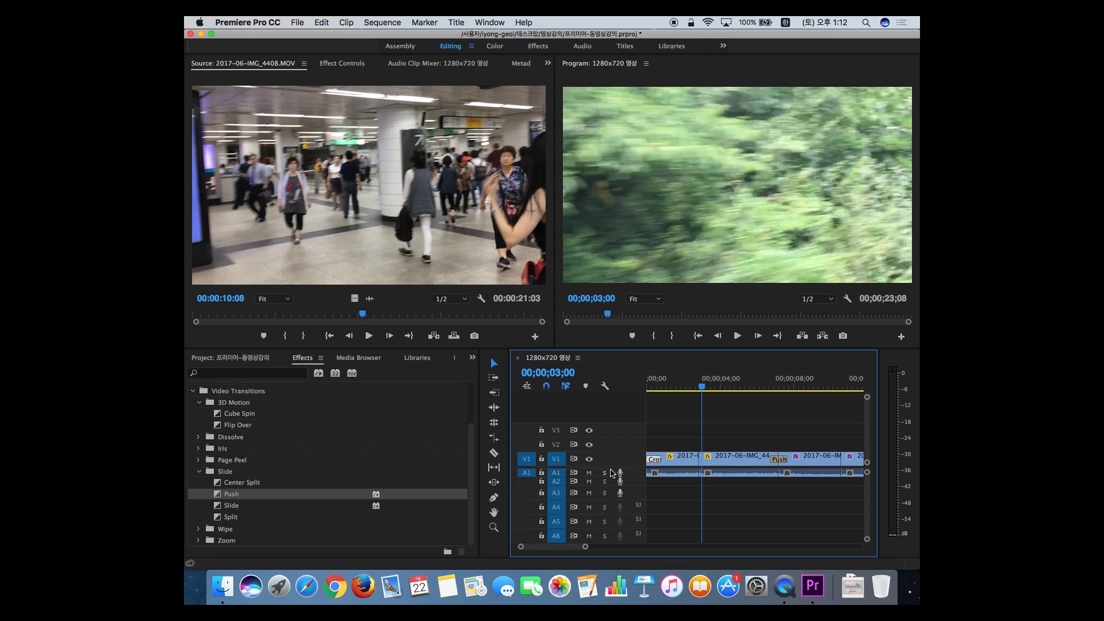
scroll(787, 468, down, 1)
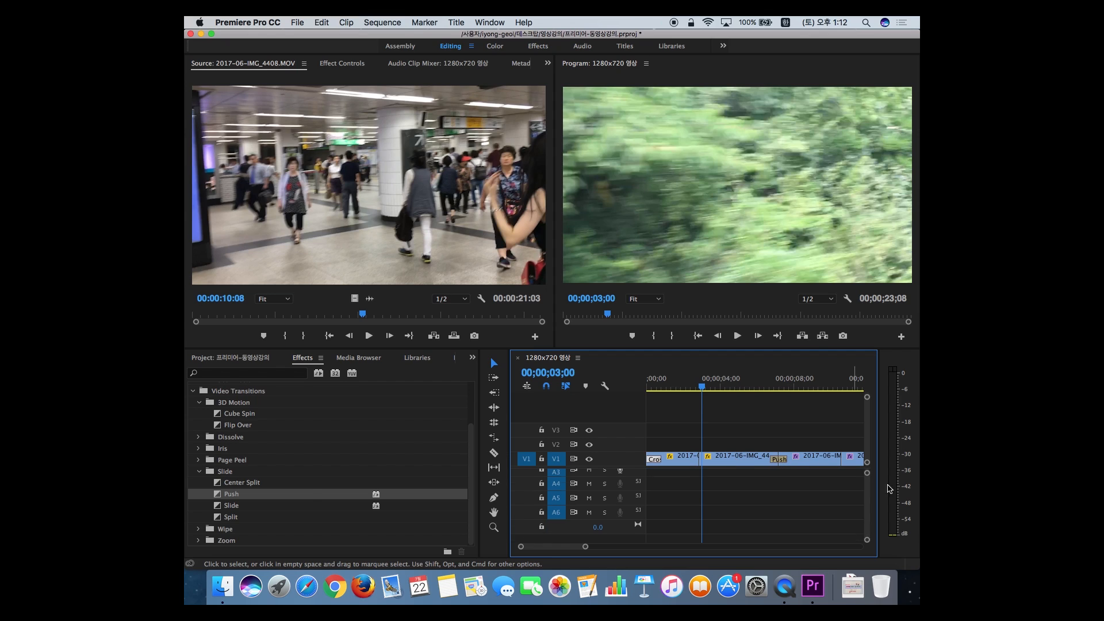
scroll(748, 463, up, 1)
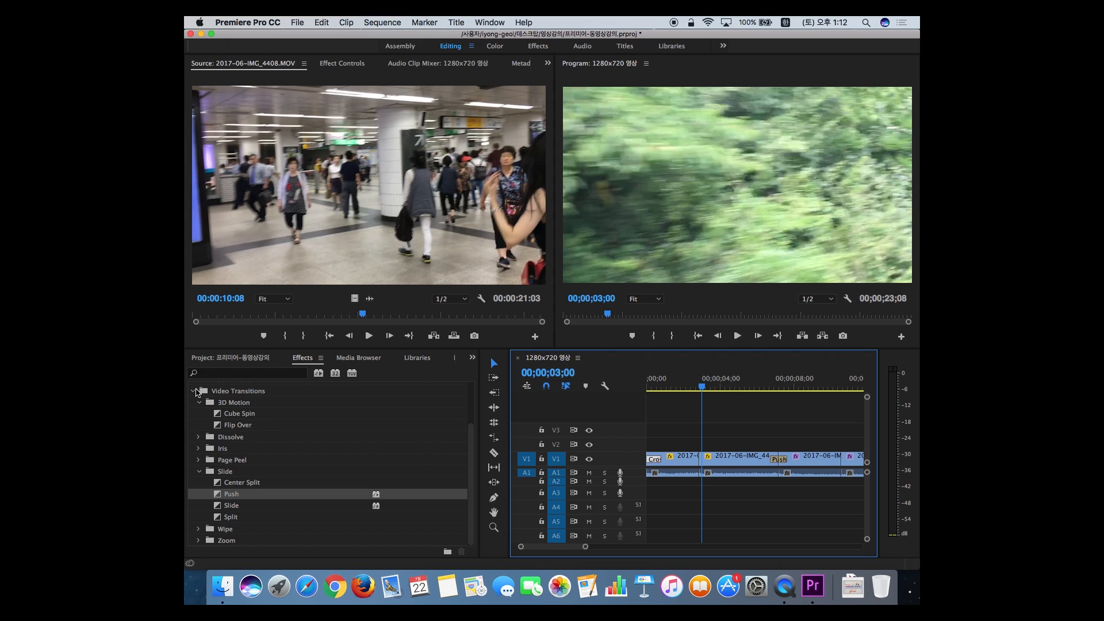
Collapse Video Transitions, expand the V1 and A1 tracks around the first cut, and step the playhead back to 00;00;02;26.
click(194, 391)
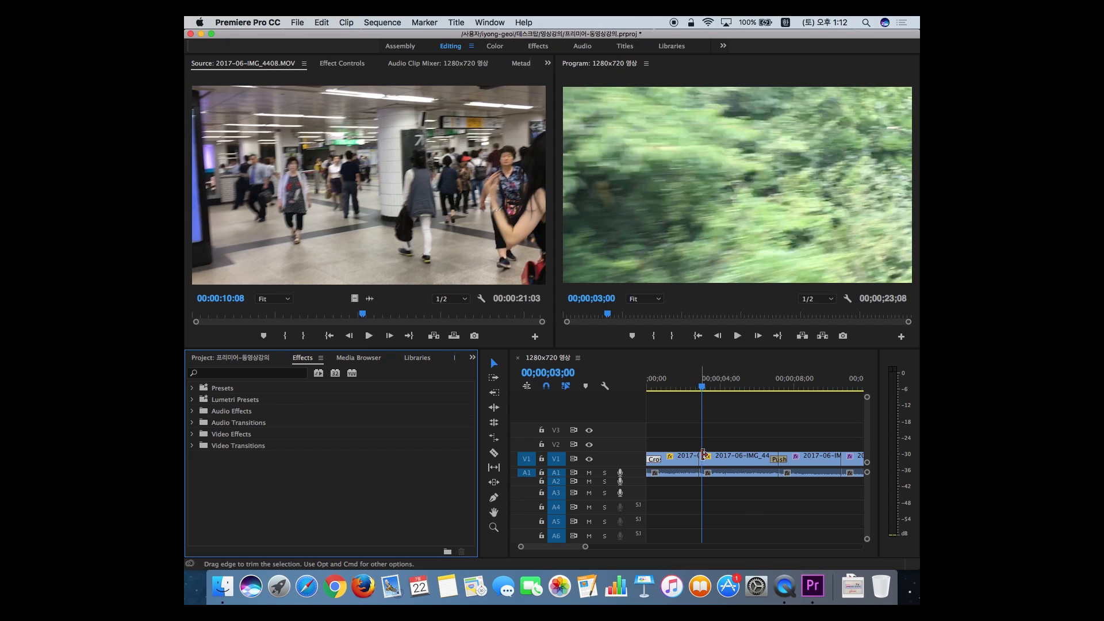
key(equal)
key(equal)
key(equal)
key(equal)
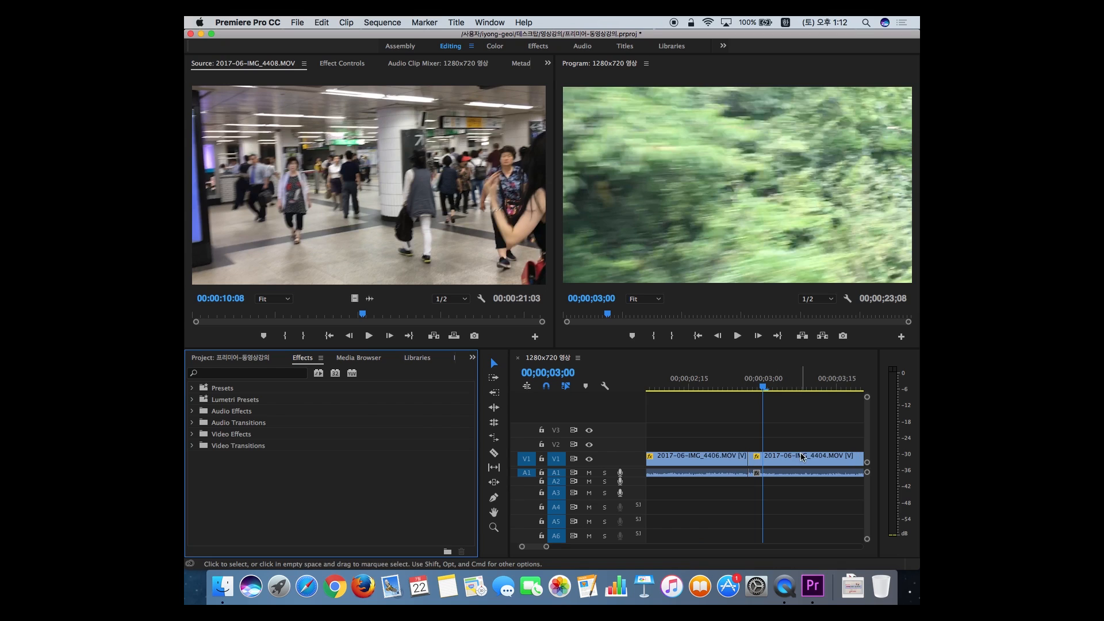
double_click(628, 463)
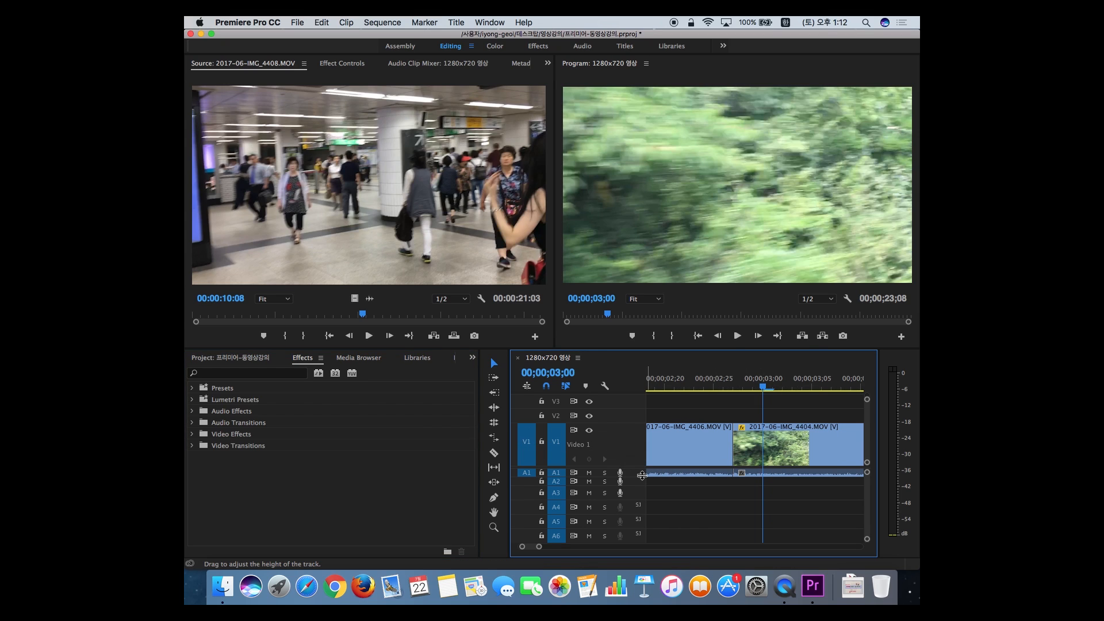
double_click(635, 476)
key(Left)
key(Left)
key(Left)
key(Left)
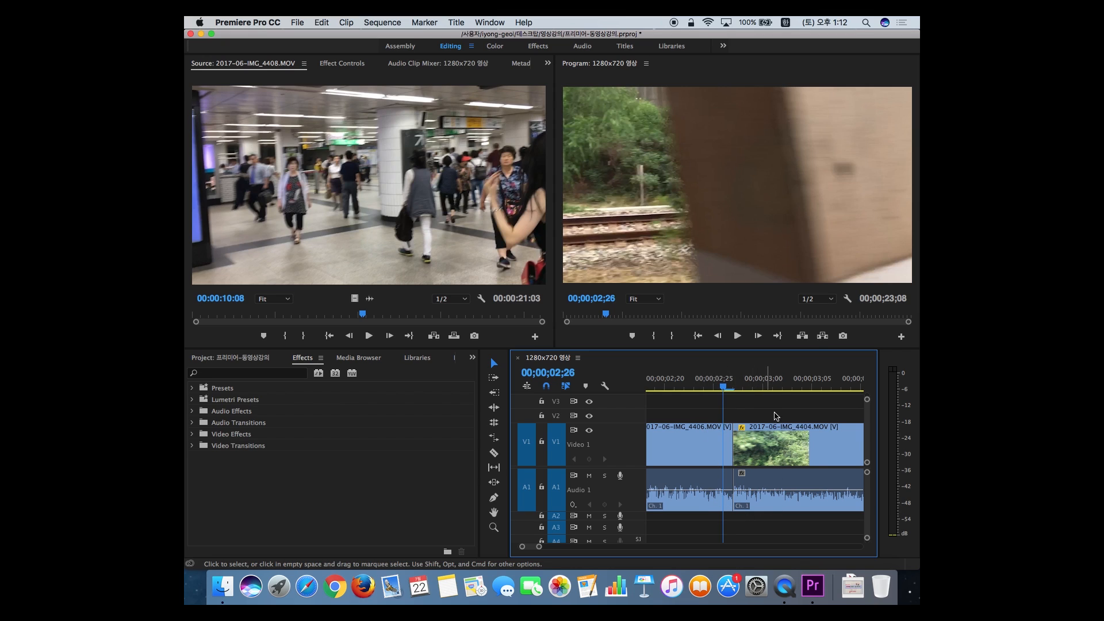
Show the Page Peel transitions in the Video Transitions folder, with the 3D Motion and Slide groups collapsed.
click(192, 445)
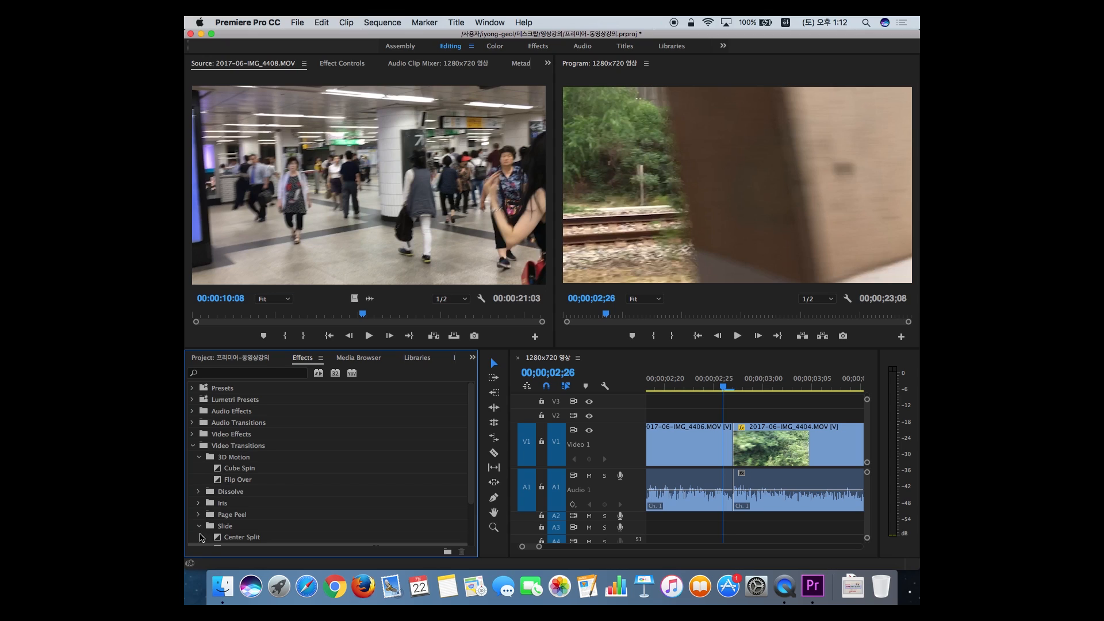
click(199, 457)
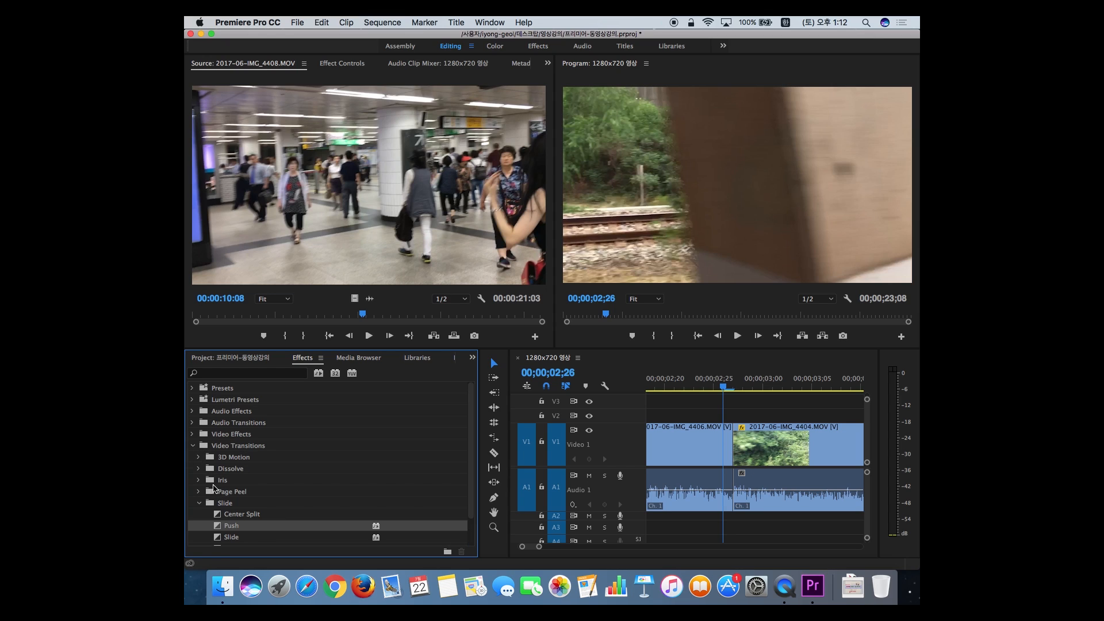
click(200, 503)
click(199, 491)
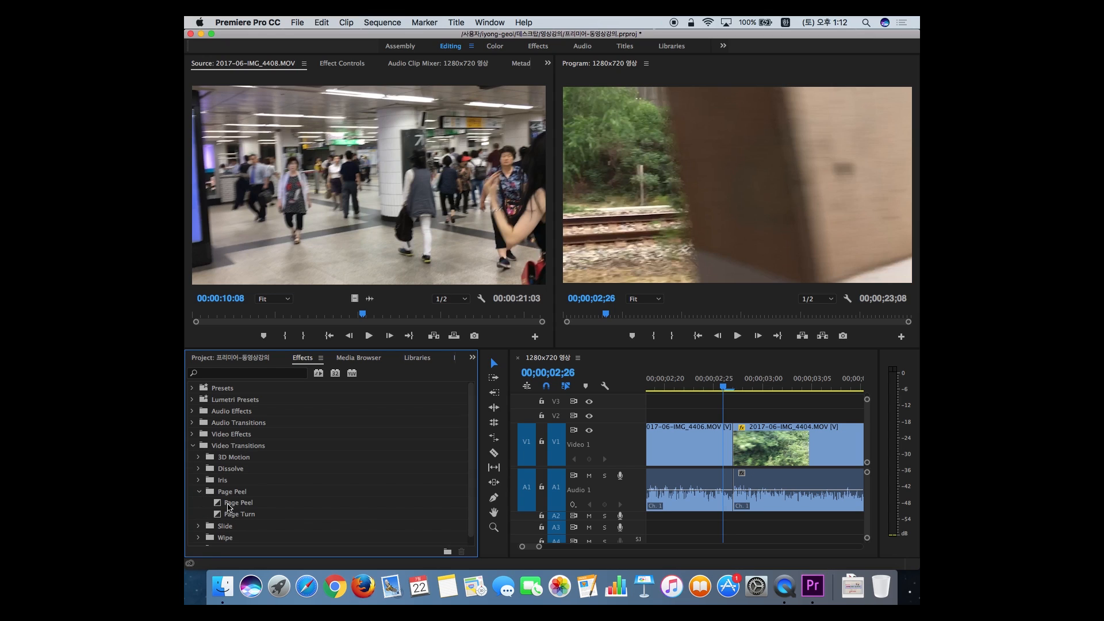
Apply the Page Peel transition to the V1 cut between 2017-06-IMG_4406.MOV and 2017-06-IMG_4404.MOV.
drag(219, 504, 690, 441)
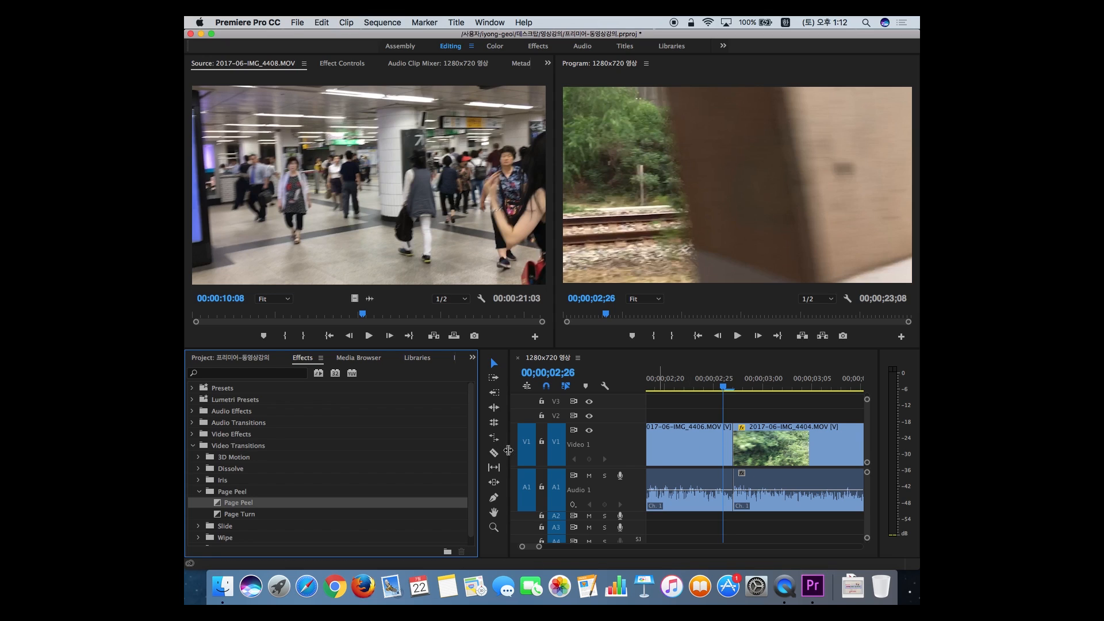
drag(279, 494, 675, 431)
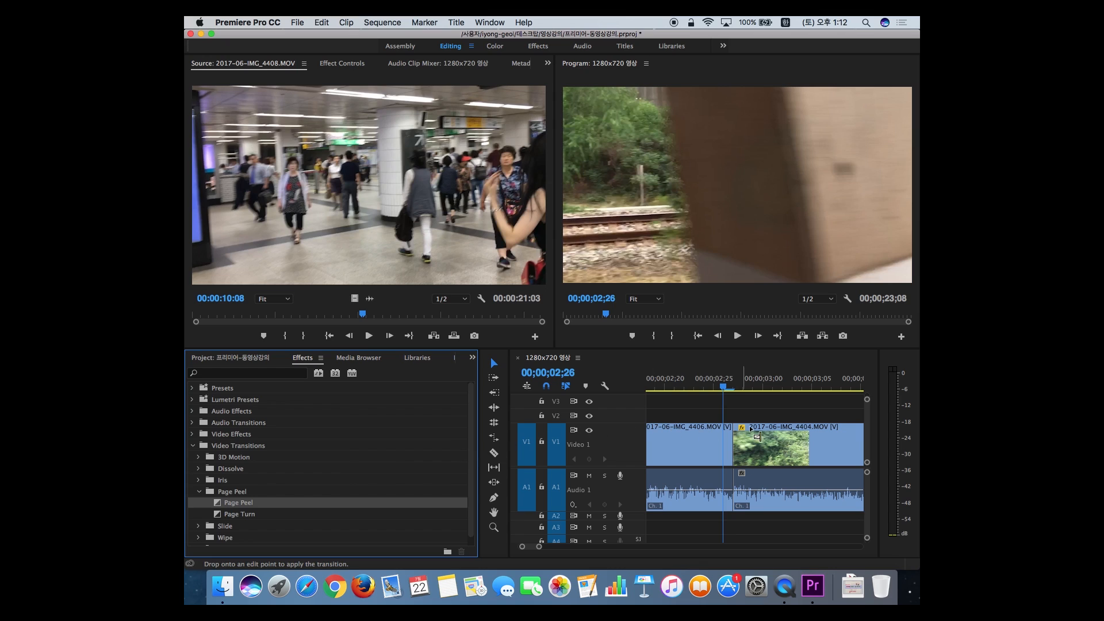
drag(823, 432, 788, 440)
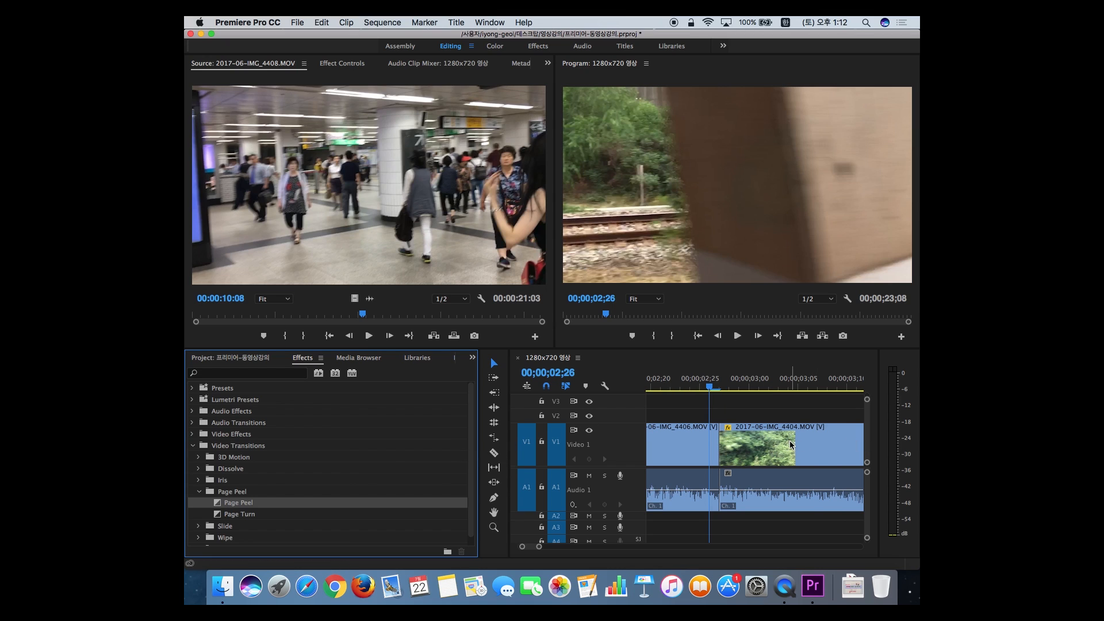
drag(217, 506, 727, 436)
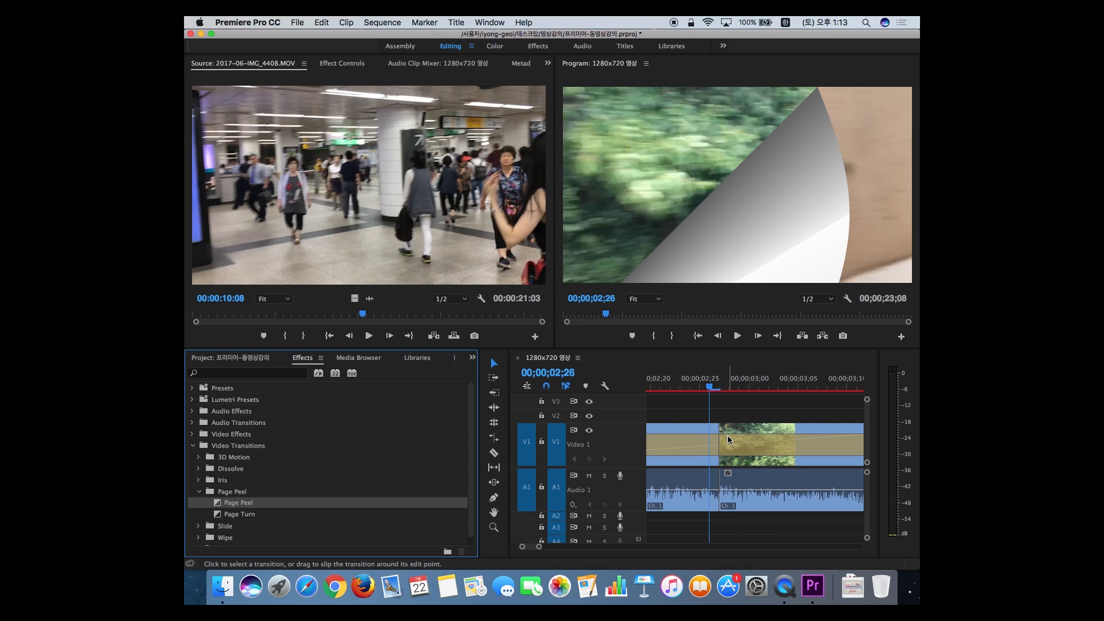
key(minus)
key(minus)
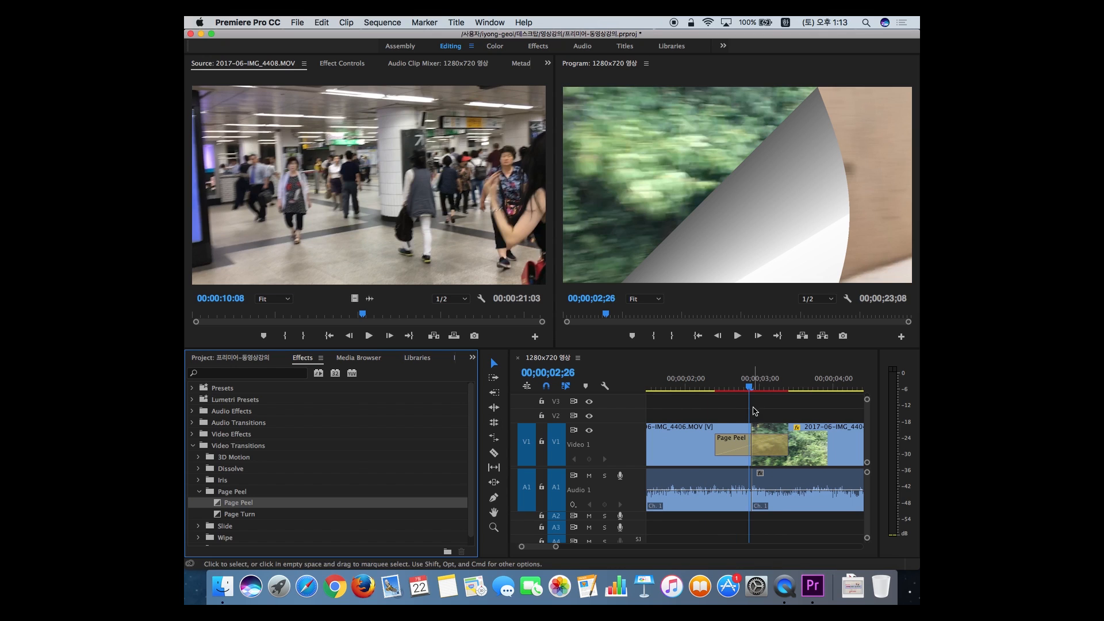
Play across the Page Peel transition from about 00;00;02;04 to 00;00;03;22, and delete it from the cut.
click(697, 391)
key(space)
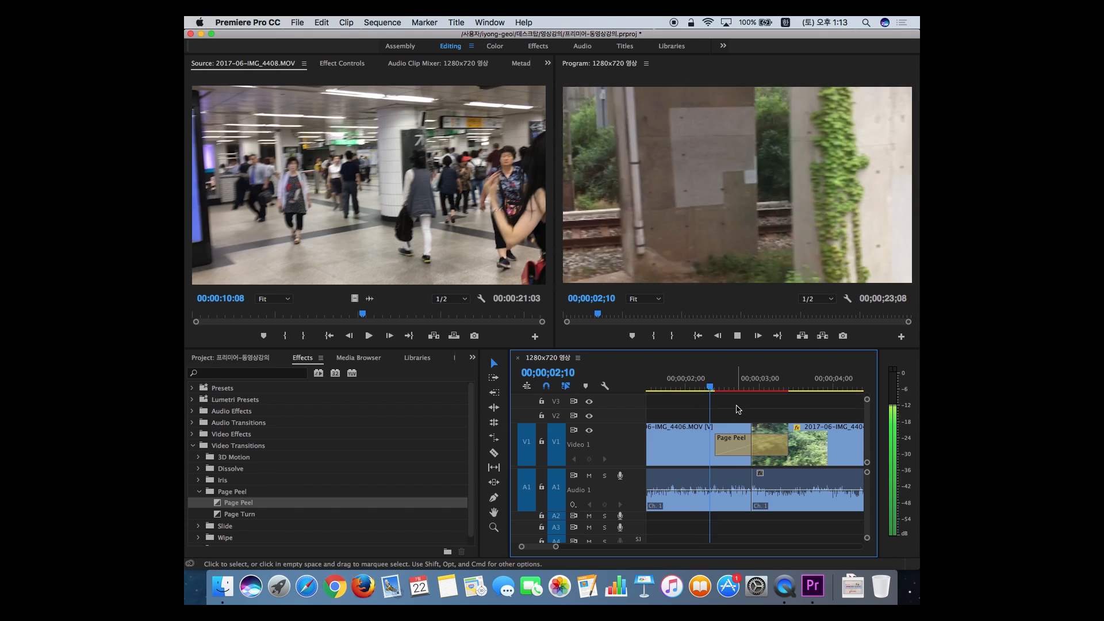
key(space)
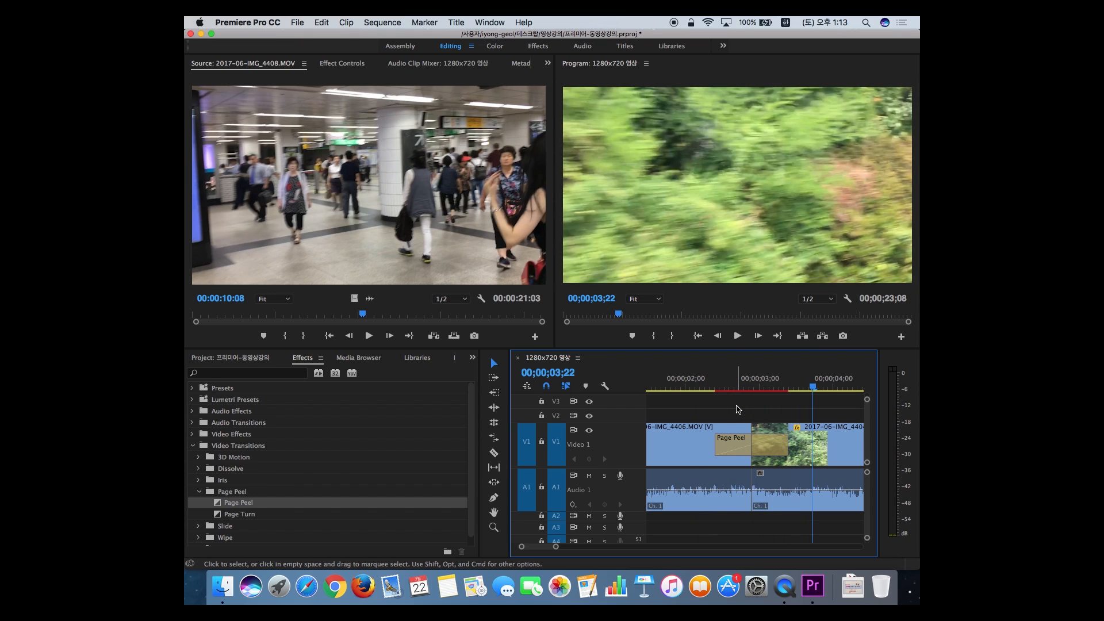
click(772, 450)
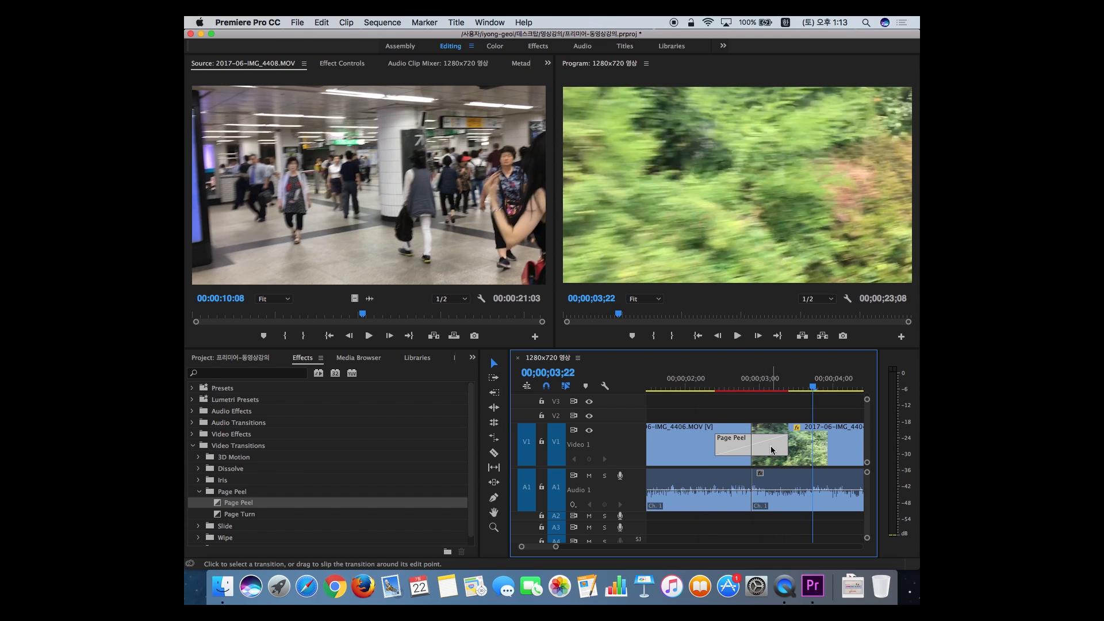
key(Delete)
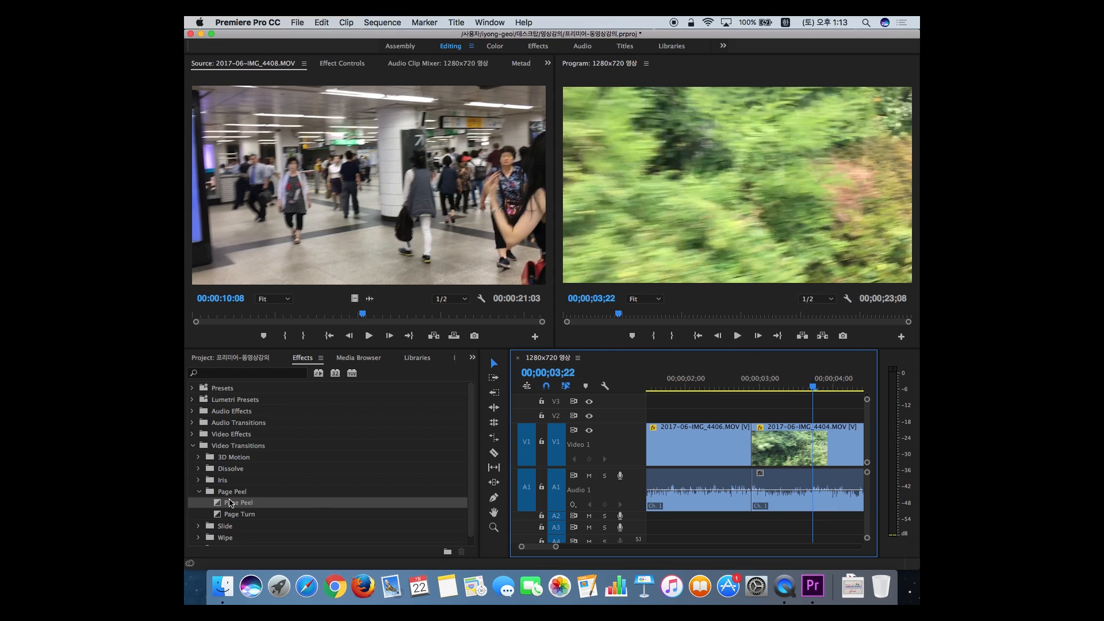
Try to apply Page Peel to the first V1 cut again, and save the project.
drag(230, 505, 749, 443)
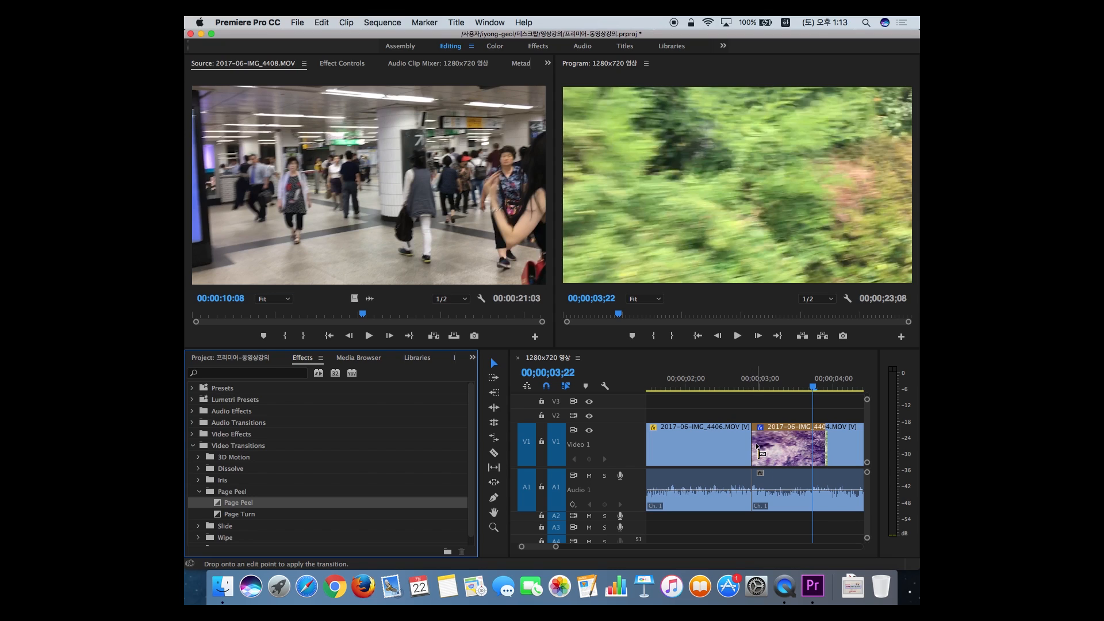
key(super+s)
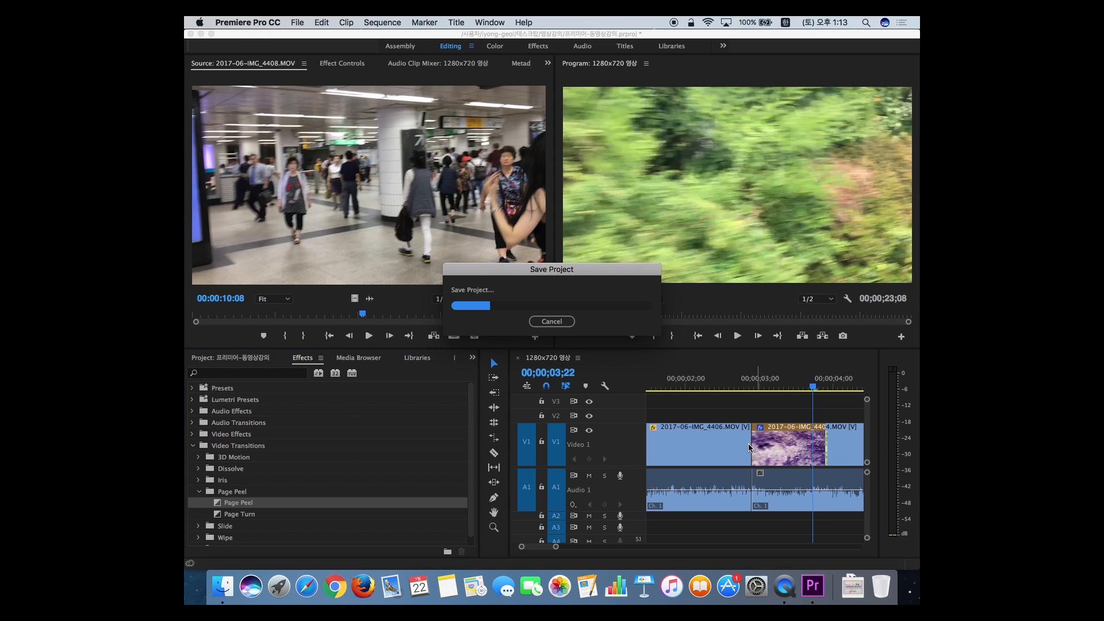
scroll(747, 443, up, 3)
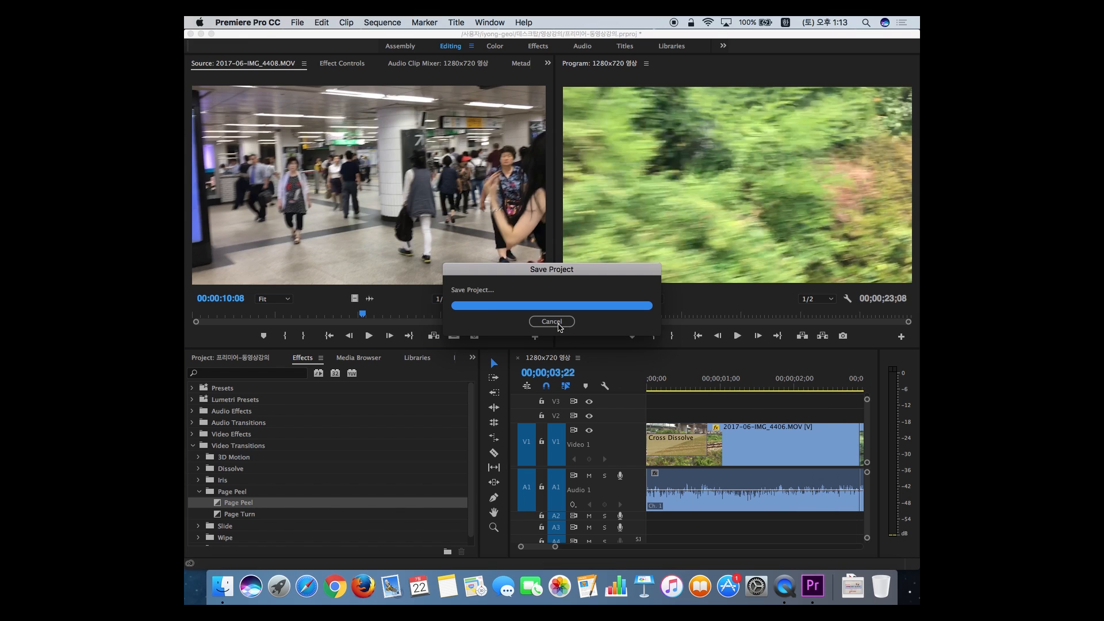
Play across the Push transition on V1 from about 00;00;06;23 to 00;00;07;19.
key(minus)
key(equal)
key(minus)
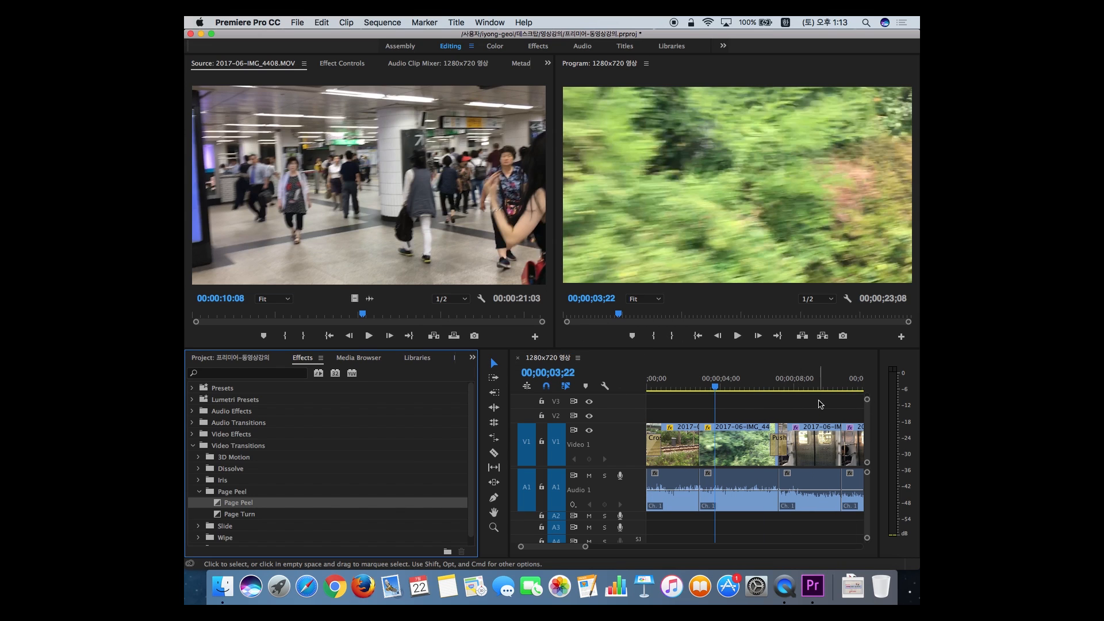
click(771, 387)
key(space)
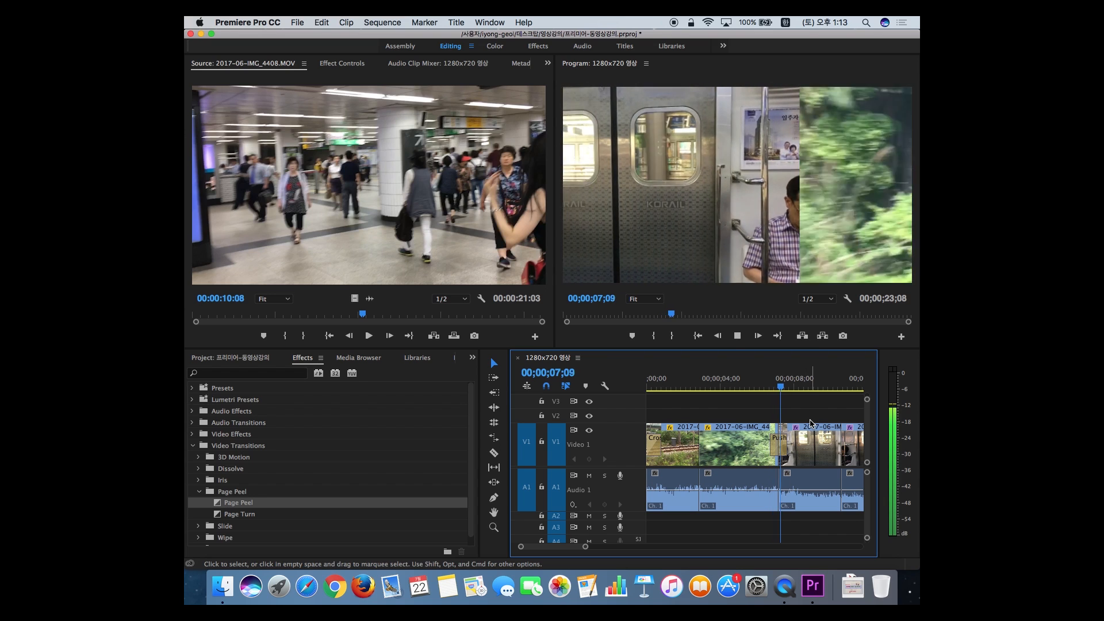
key(space)
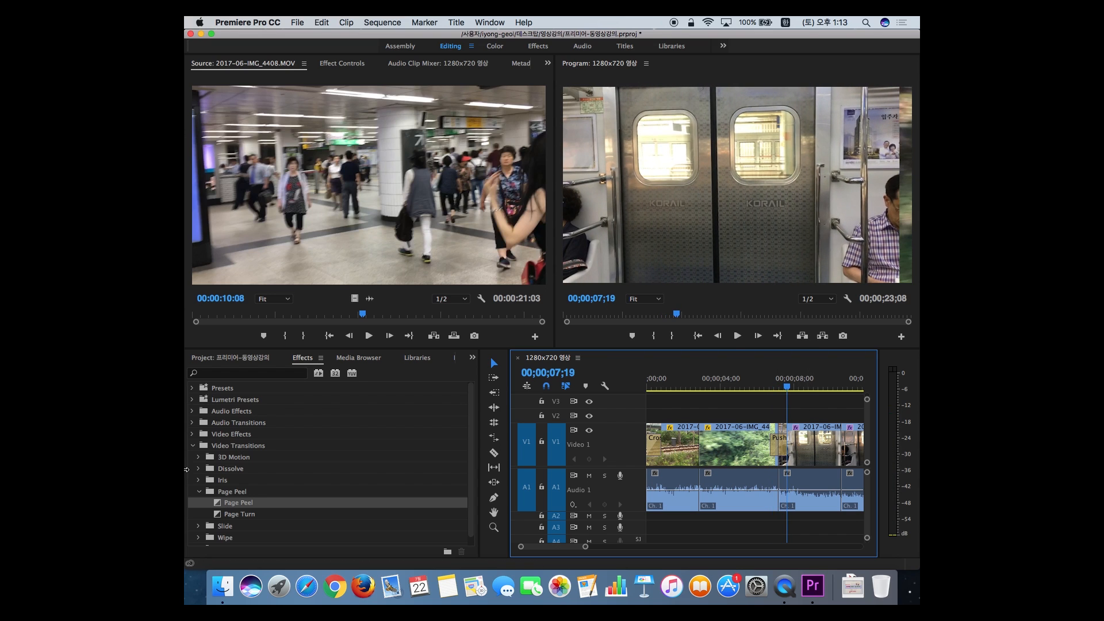
Replace the Push transition with Page Turn, and play across it from about 00;00;06;05 to 00;00;07;27.
click(239, 517)
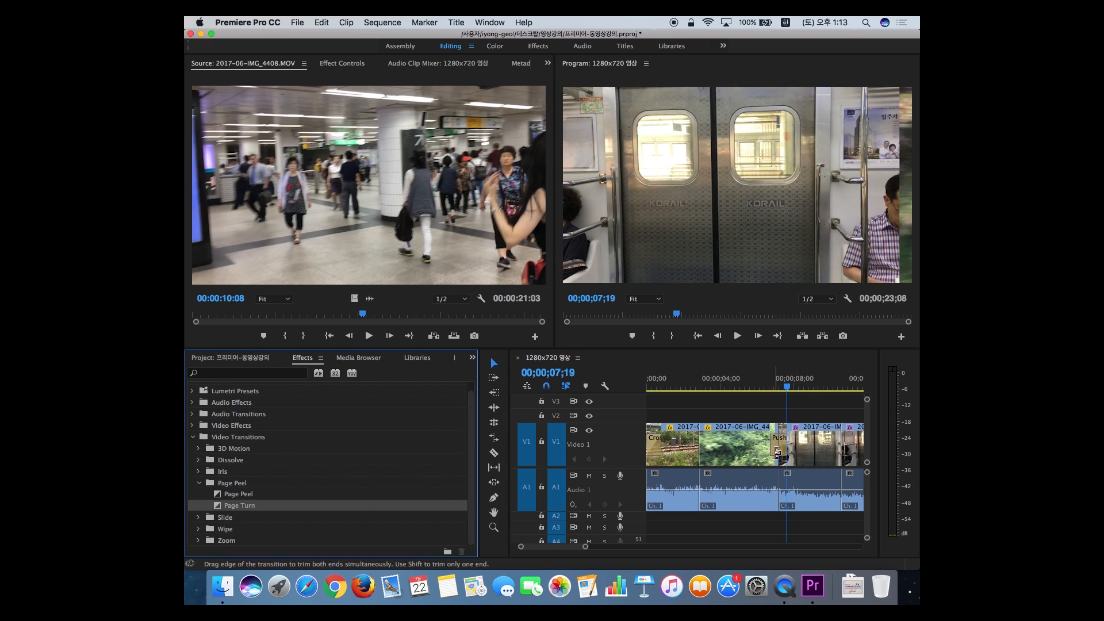
scroll(541, 464, up, 1)
drag(224, 508, 781, 448)
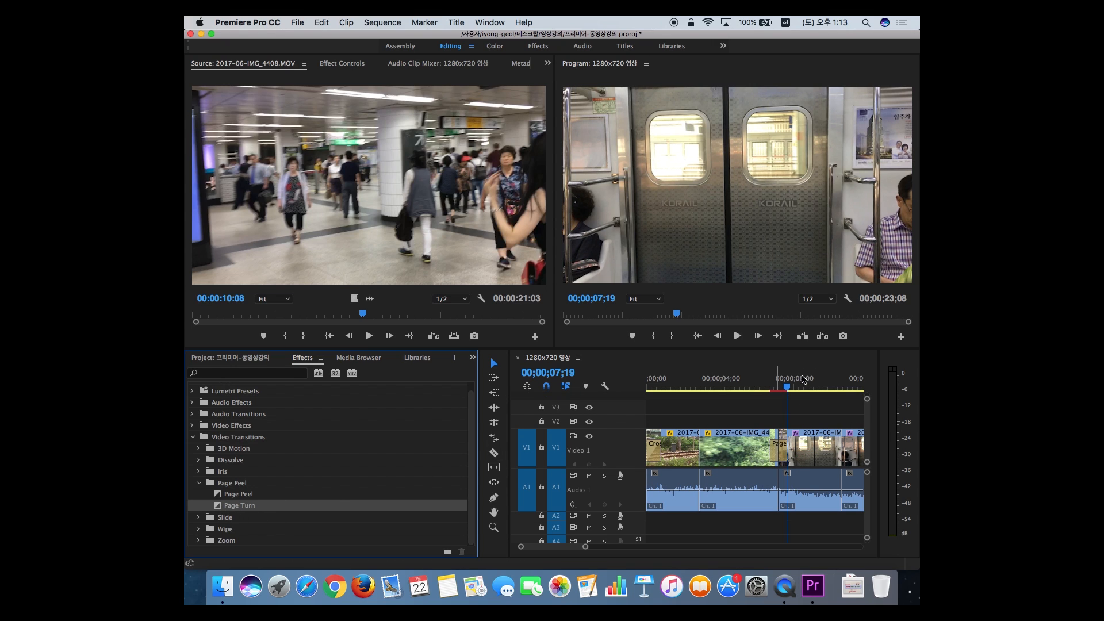
click(761, 384)
key(space)
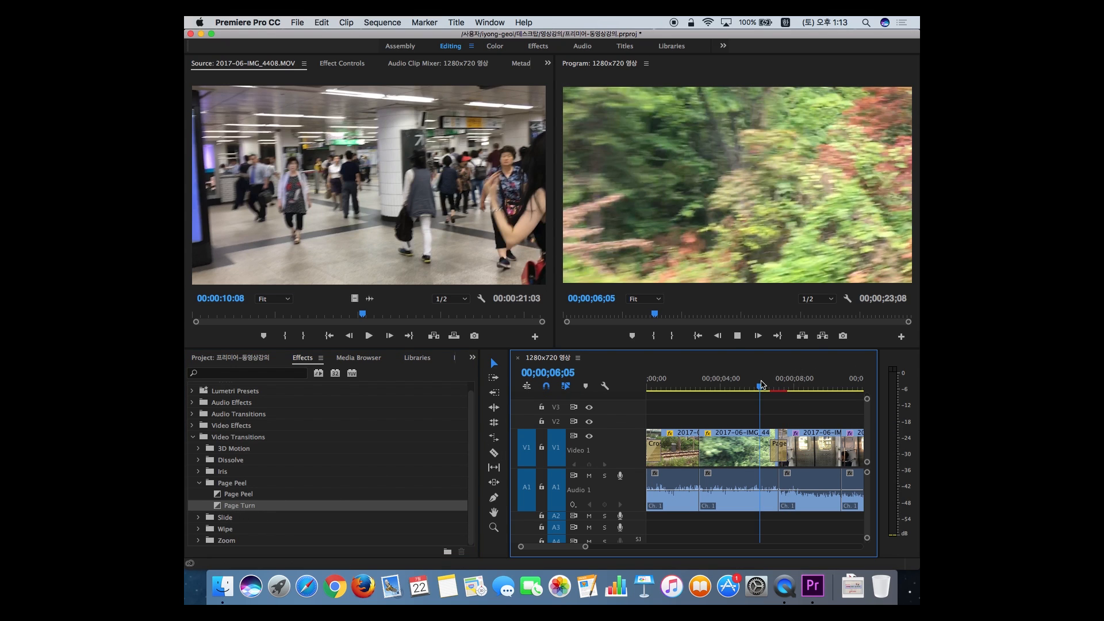
key(space)
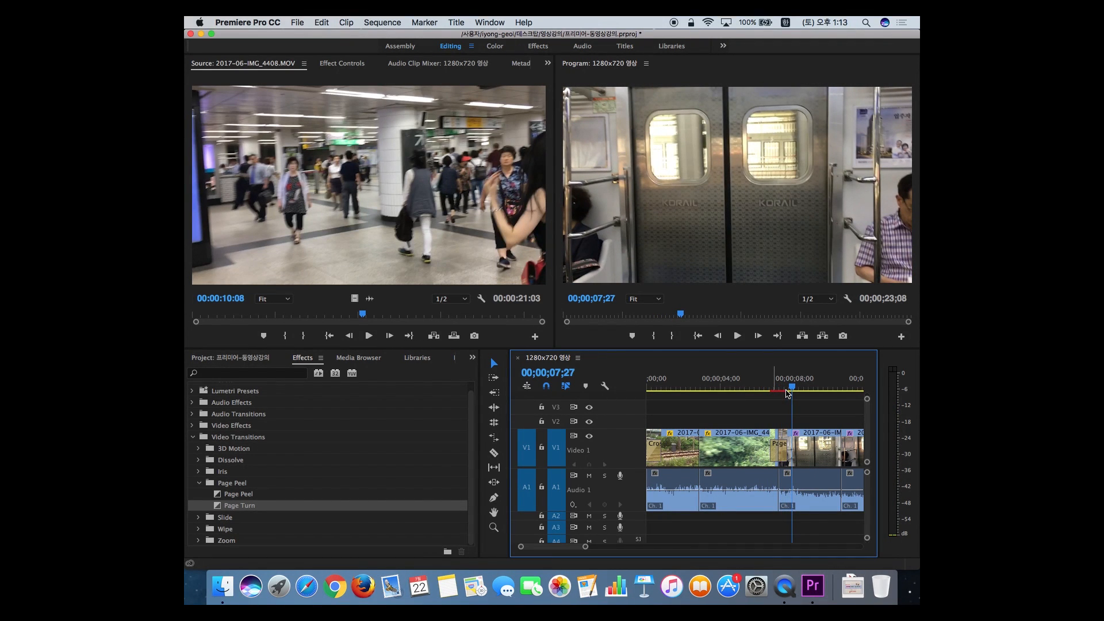
Replace the Page Turn transition between the second and third V1 clips with Barn Doors from the Wipe transitions.
mouse_move(787, 393)
mouse_down()
mouse_move(763, 392)
mouse_move(789, 394)
mouse_up()
key(=)
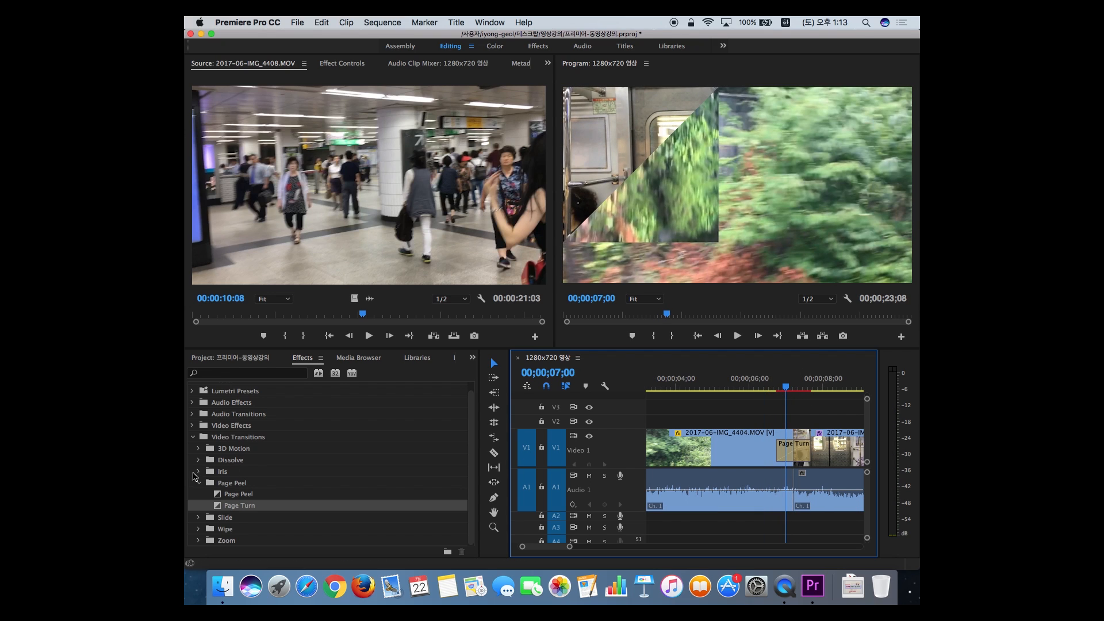
click(197, 482)
click(198, 526)
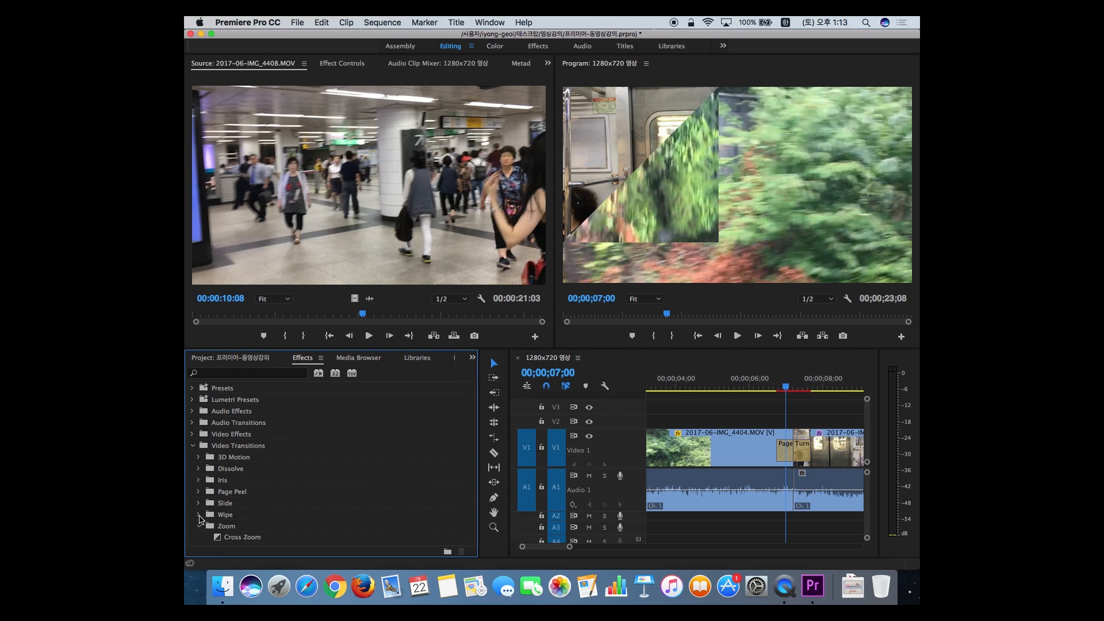
click(199, 515)
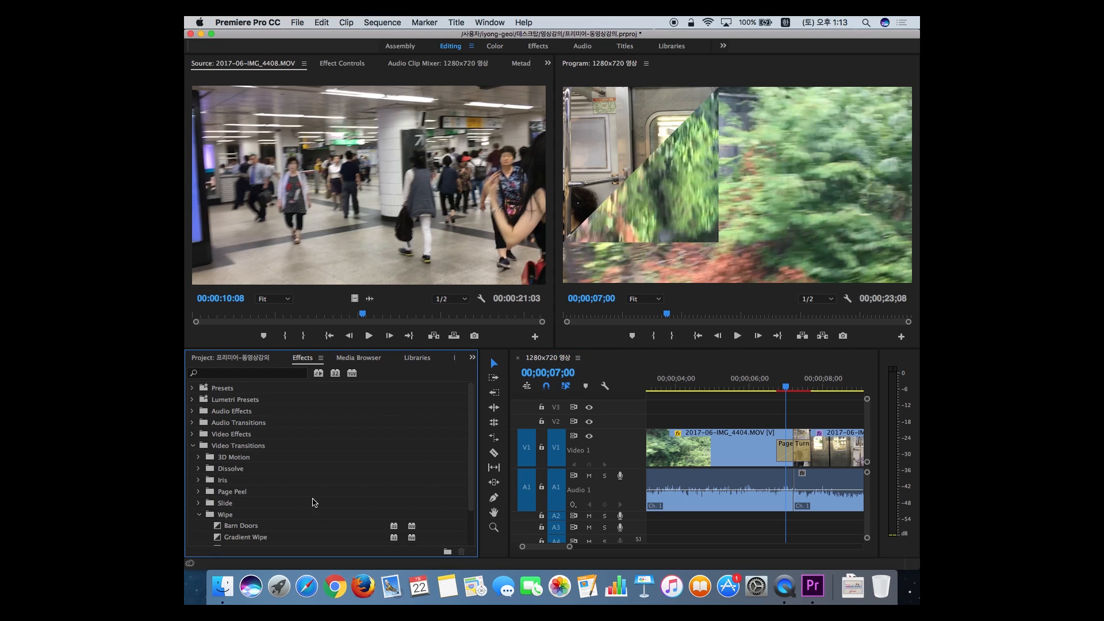
scroll(315, 502, down, 3)
drag(217, 486, 802, 452)
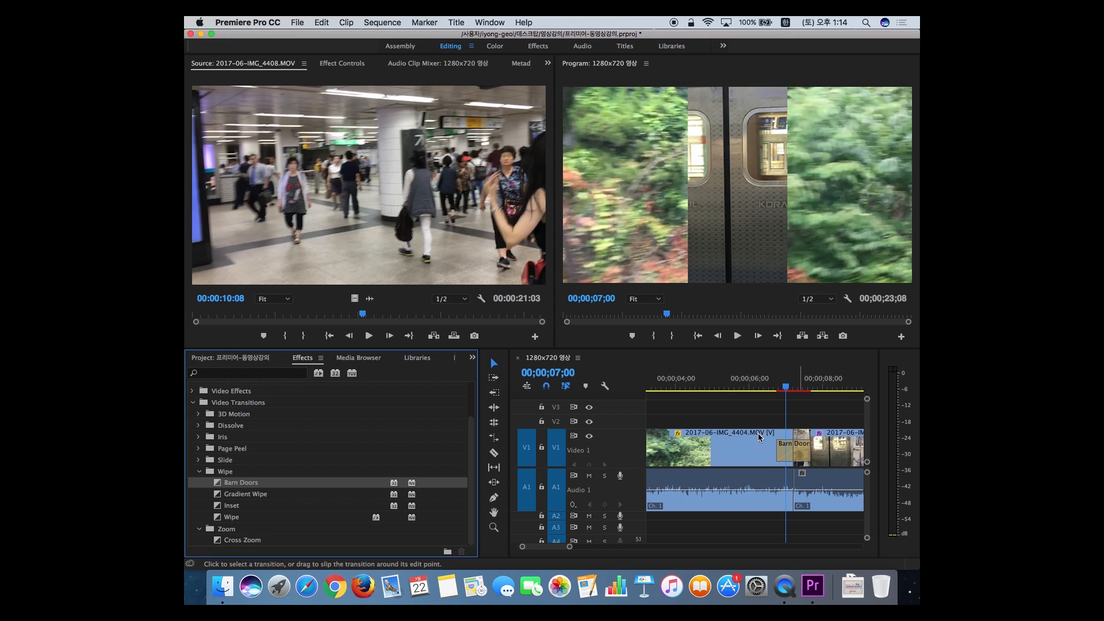
Play across the Barn Doors transition on V1 from about 00;00;06;19 to 00;00;09;15.
click(772, 383)
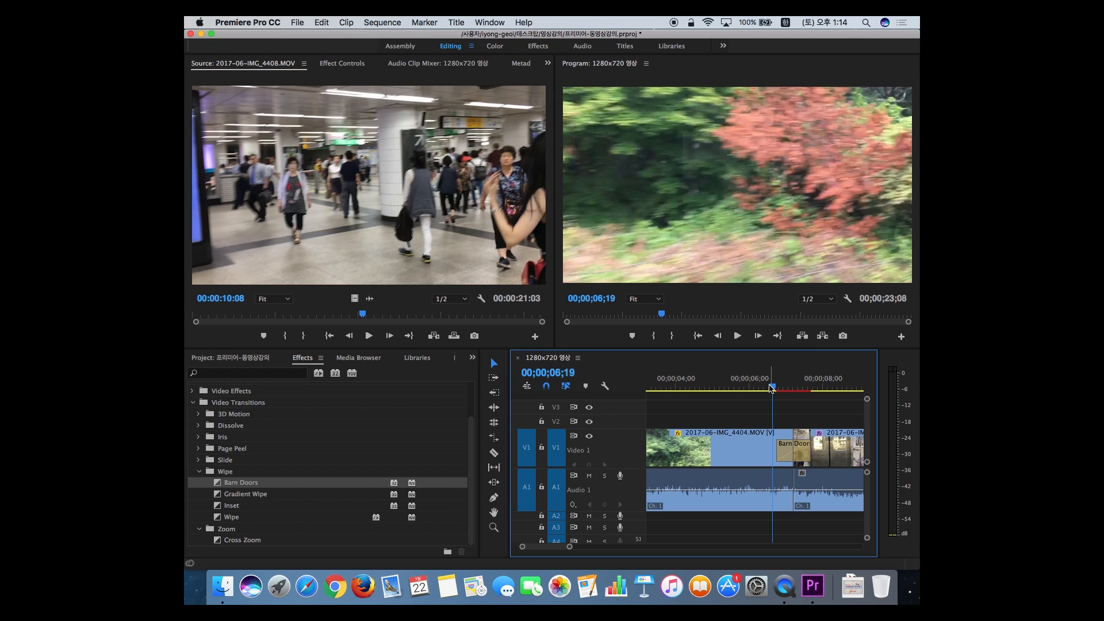
key(space)
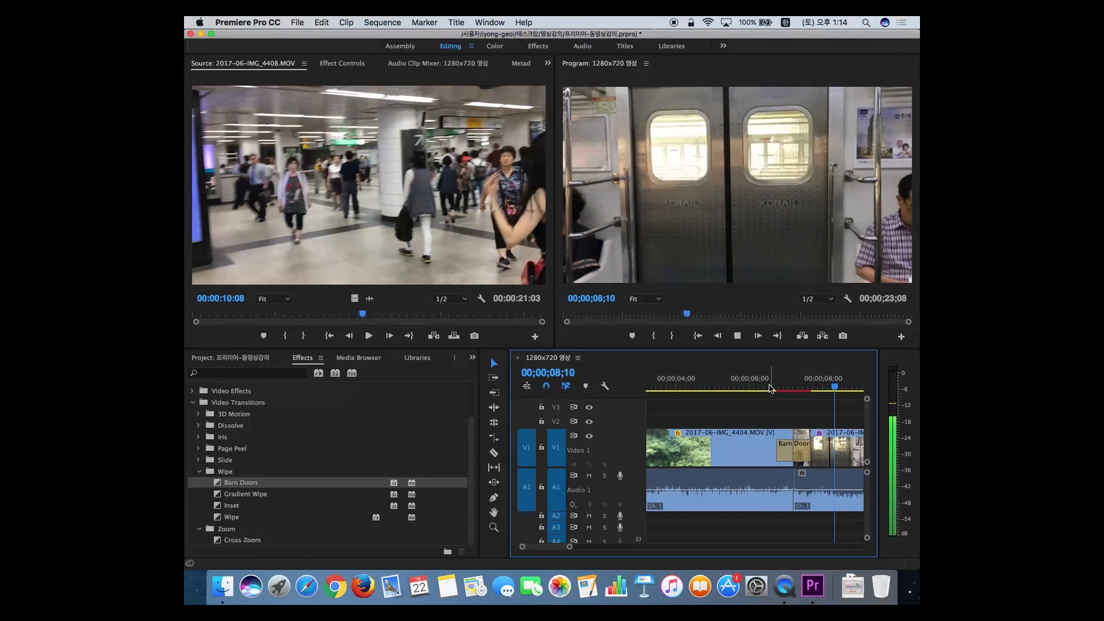
key(space)
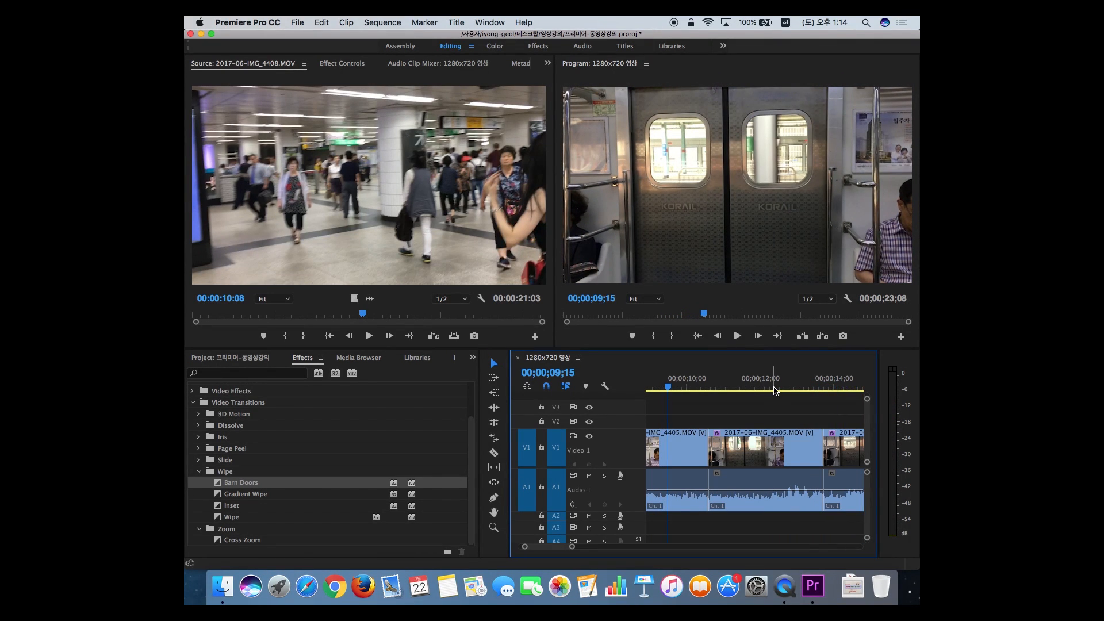
Replace the Barn Doors transition with Wipe, and scrub across it to about 00;00;07;05.
key(backslash)
click(702, 384)
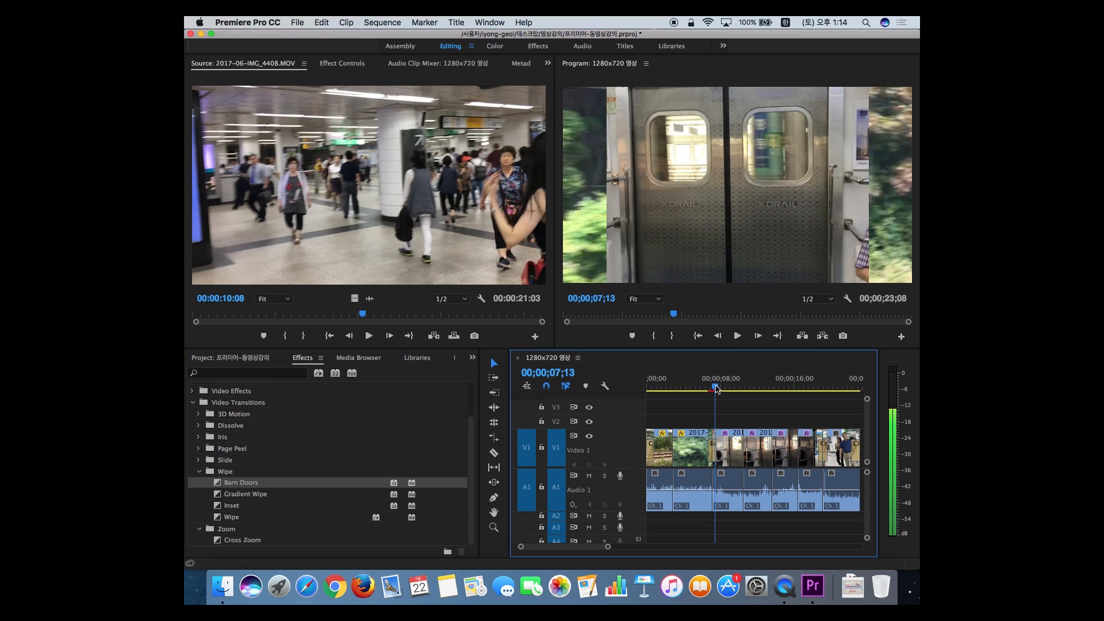
key(=)
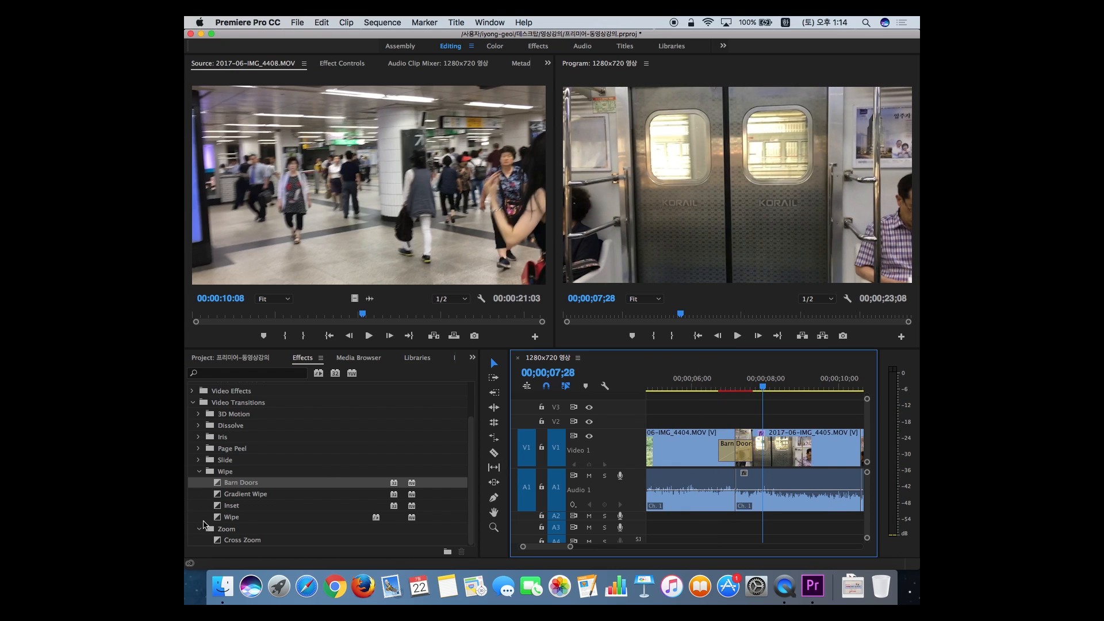
drag(215, 521, 736, 443)
drag(709, 387, 736, 393)
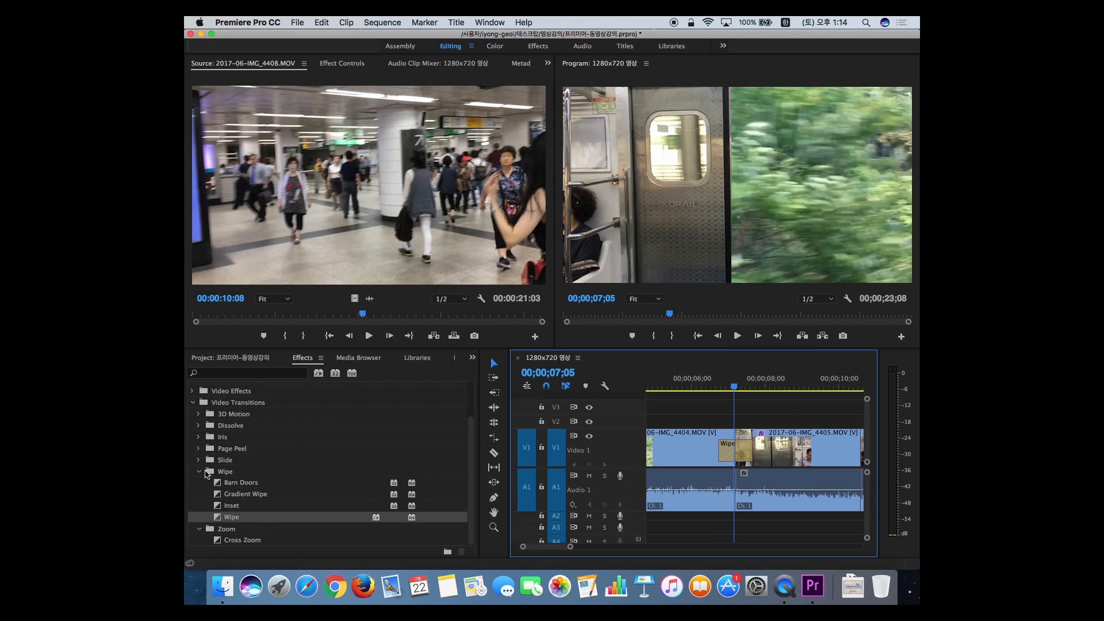
Replace the Wipe transition with Flip Over from 3D Motion, and play across it from about 00;00;05;28 to 00;00;07;26.
click(198, 438)
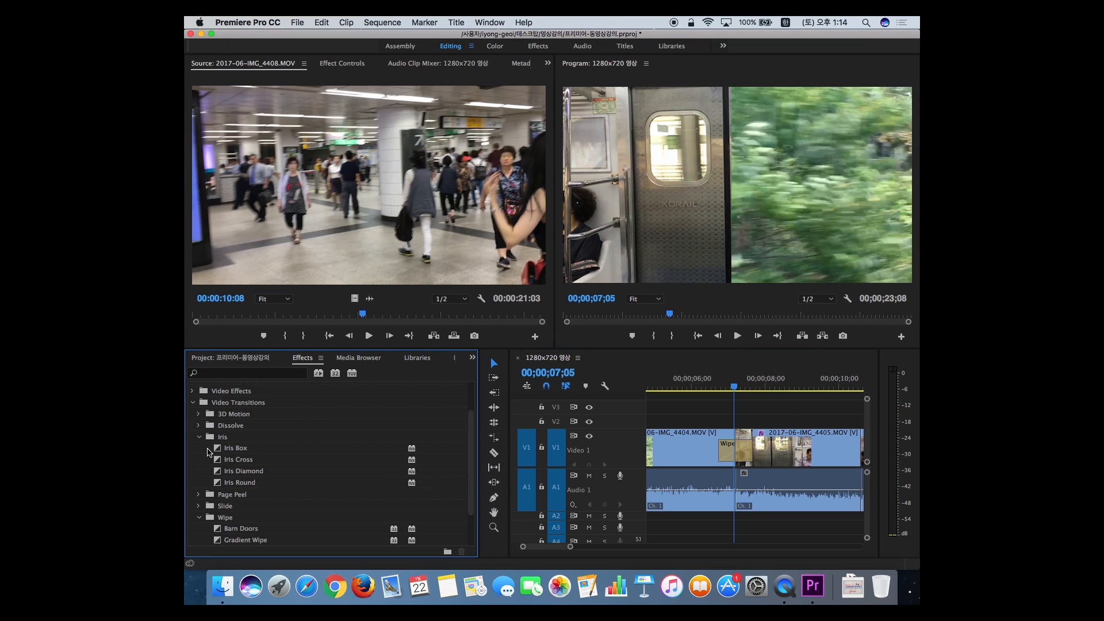
click(200, 414)
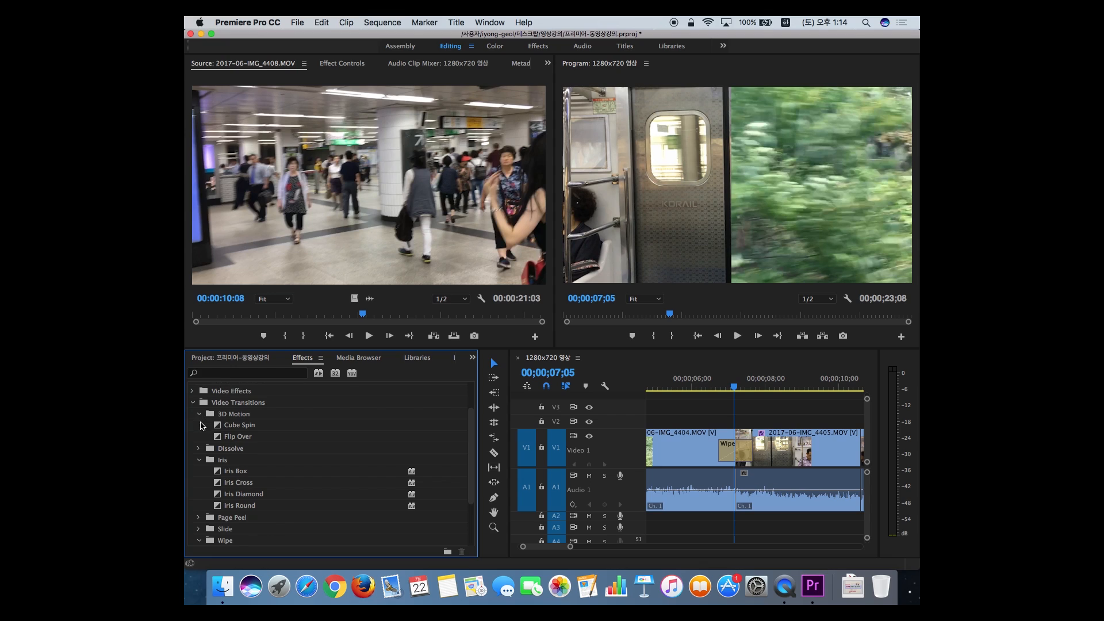
drag(221, 441, 743, 452)
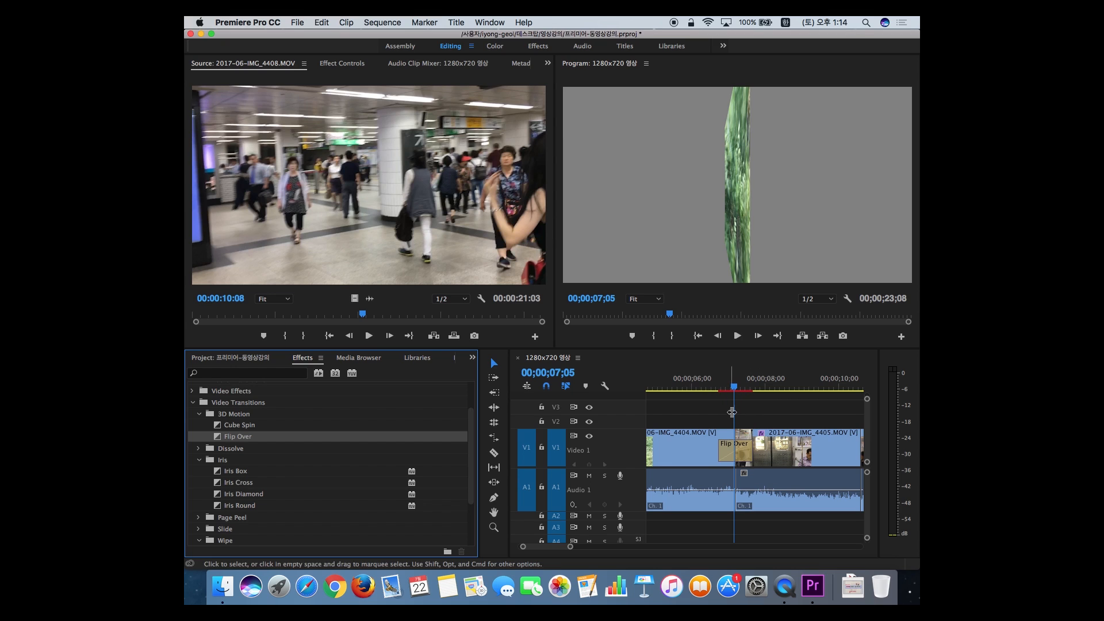
drag(727, 385, 691, 390)
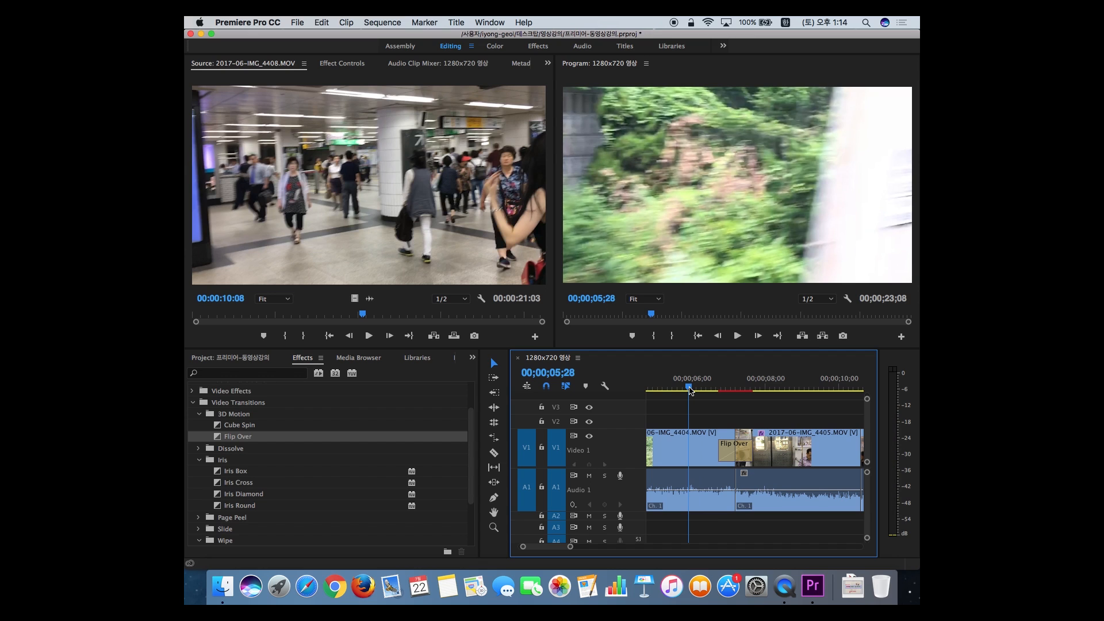
key(space)
key(space)
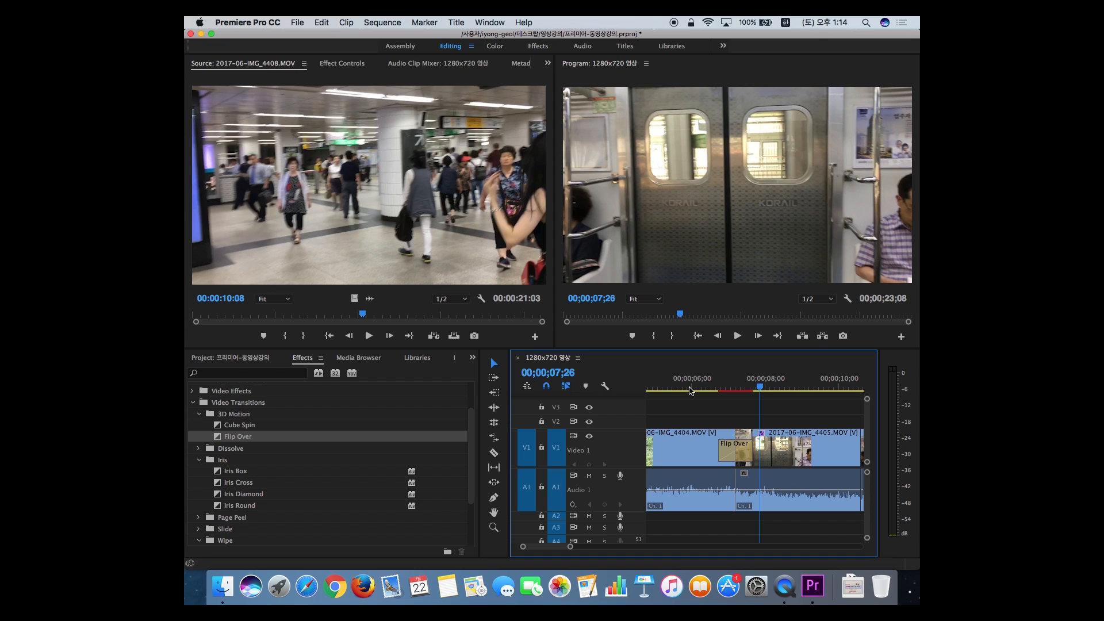
Replace the Cross Dissolve at the start of the first V1 clip with Flip Over, and play it to about 00;00;01;01.
key(backslash)
drag(684, 391, 652, 391)
key(backslash)
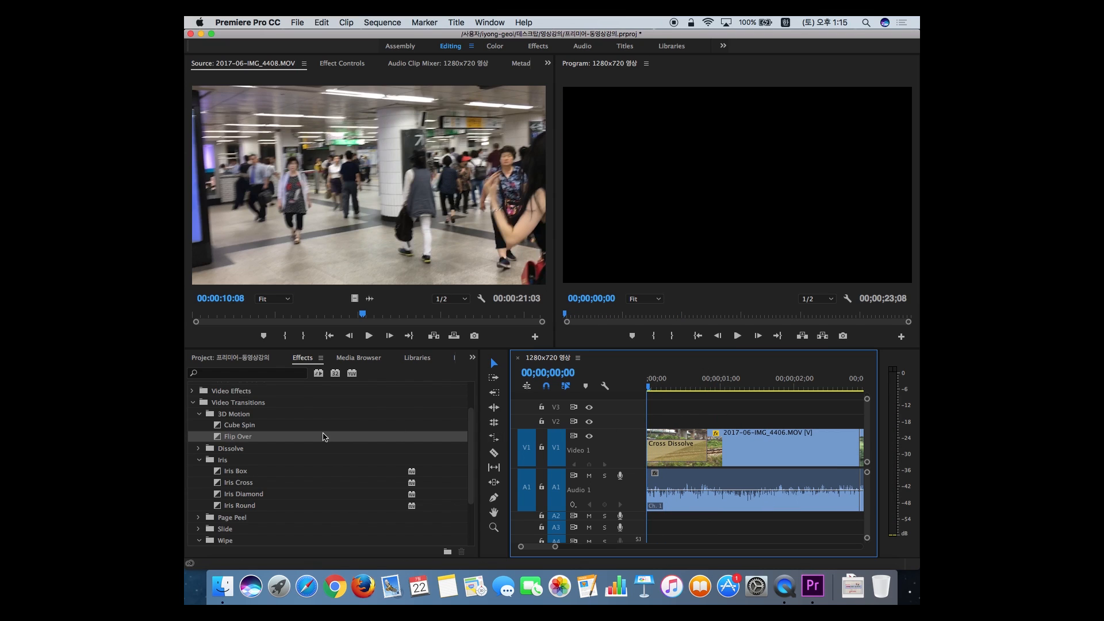
drag(223, 438, 677, 456)
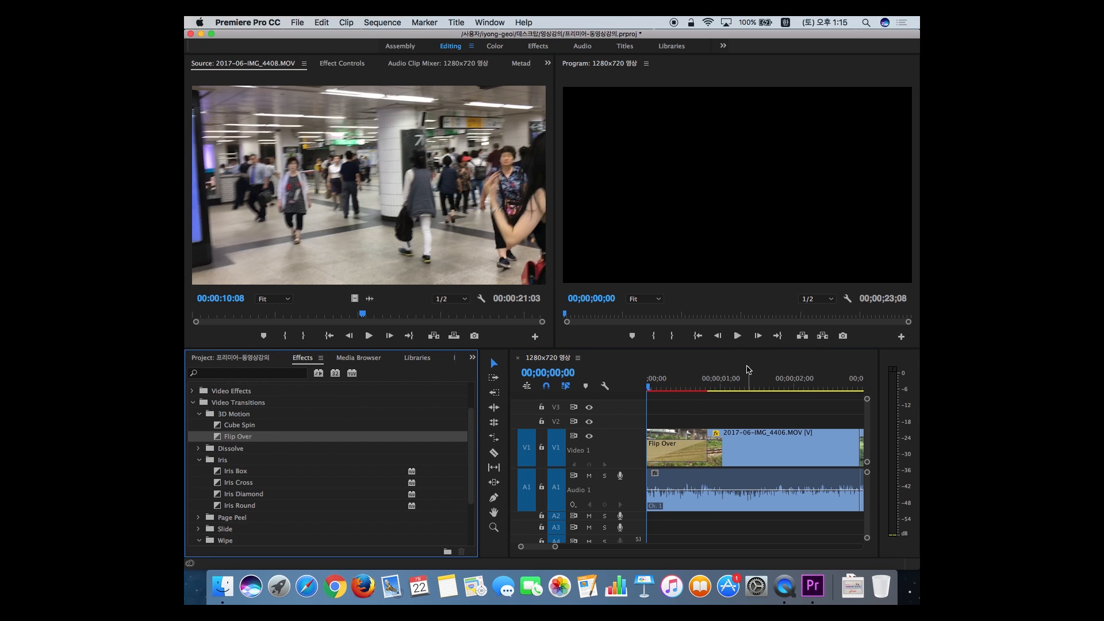
key(space)
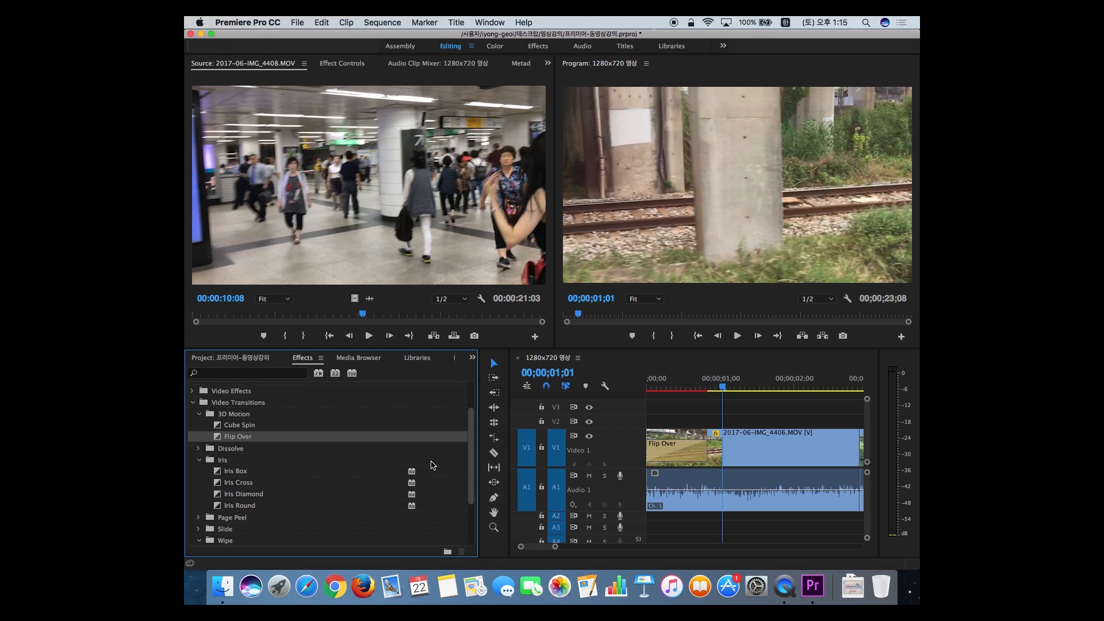
Replace the Flip Over transition at the start of the first V1 clip with Cross Zoom.
click(201, 415)
click(201, 437)
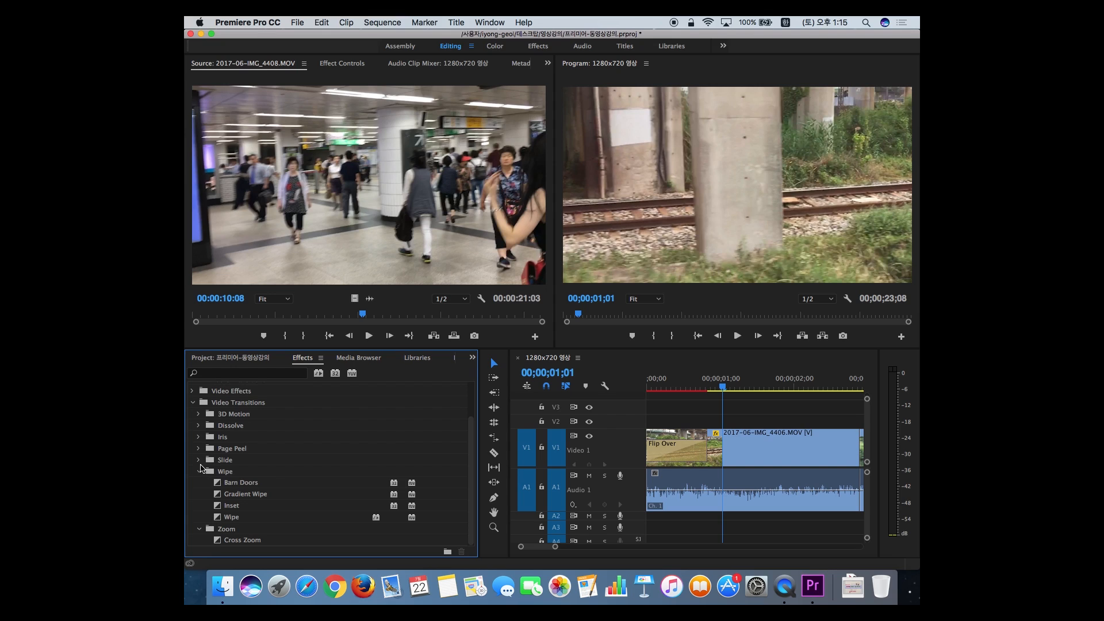
click(200, 471)
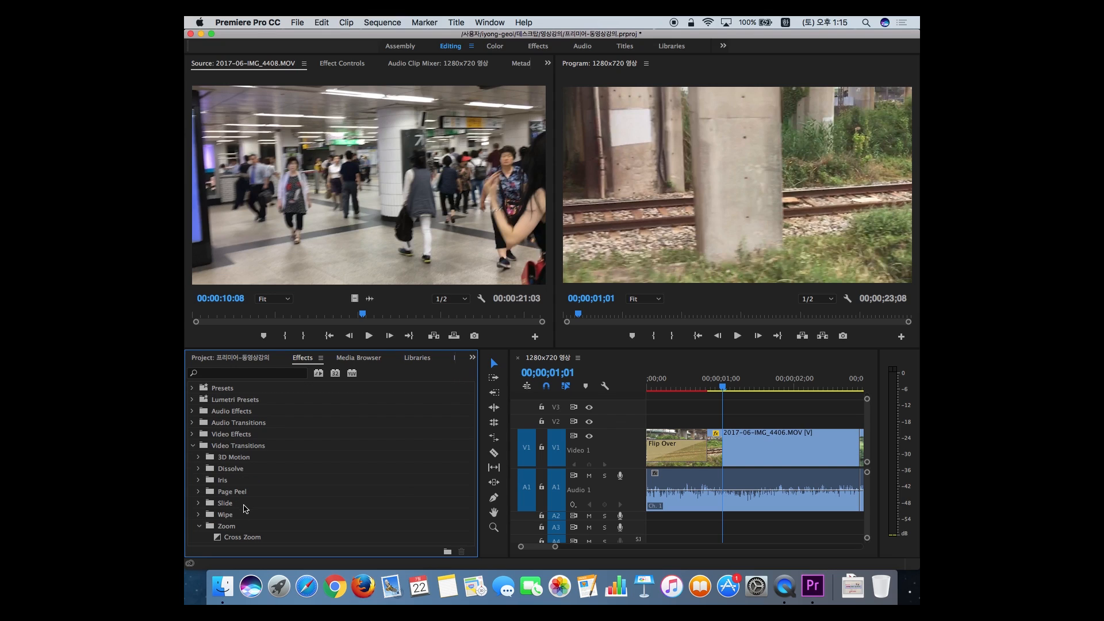
drag(218, 539, 684, 446)
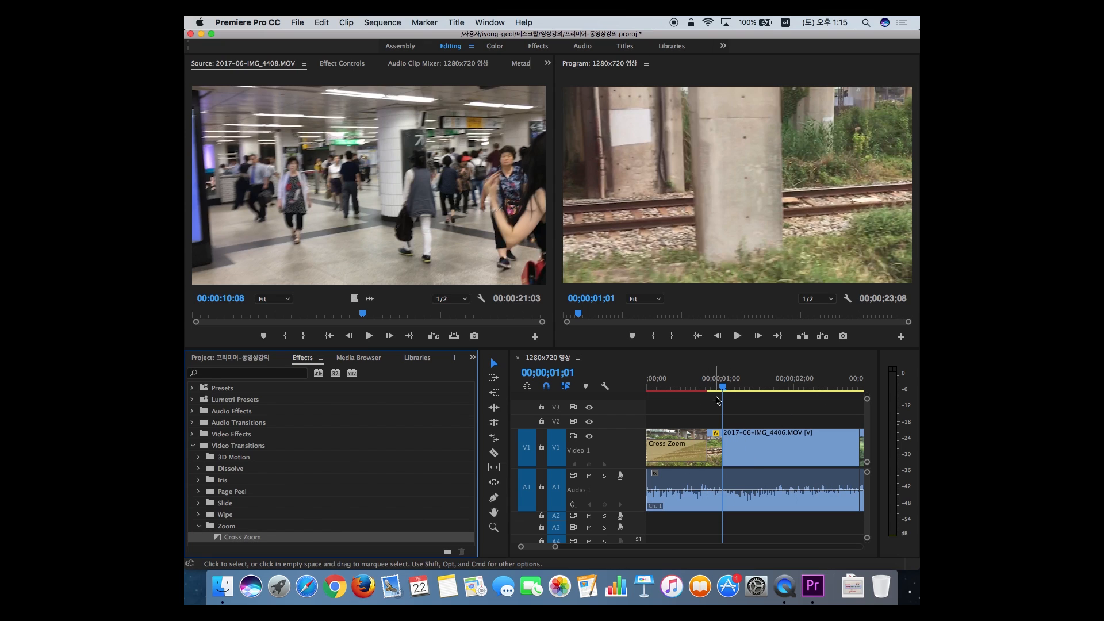
Play across the opening Cross Zoom transition twice, first from the sequence start and then to about 00;00;01;25.
drag(719, 395, 642, 388)
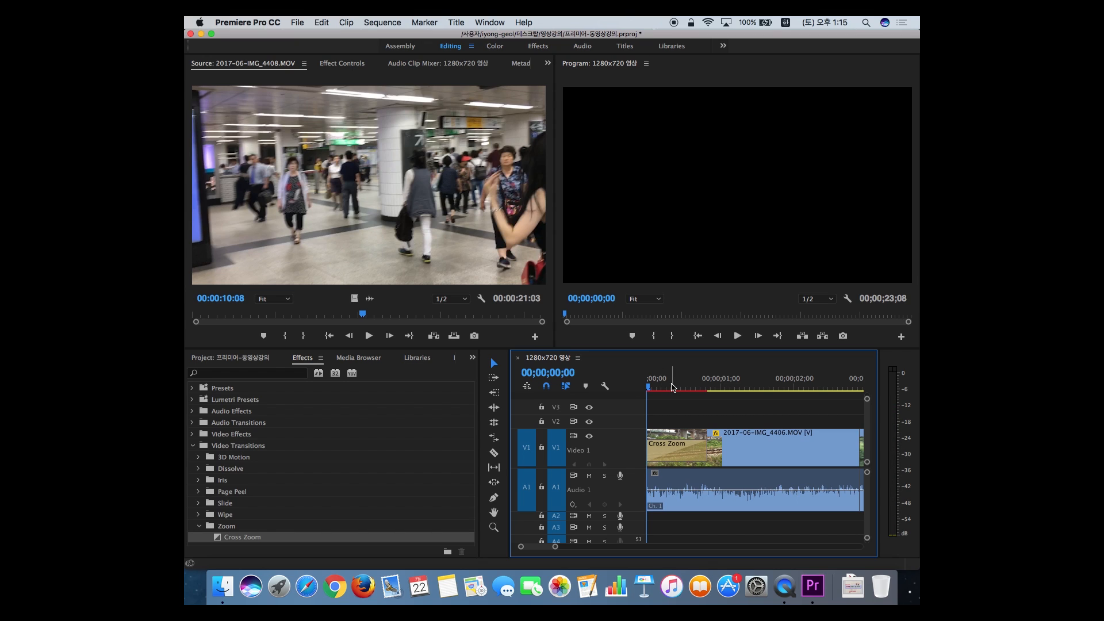
key(space)
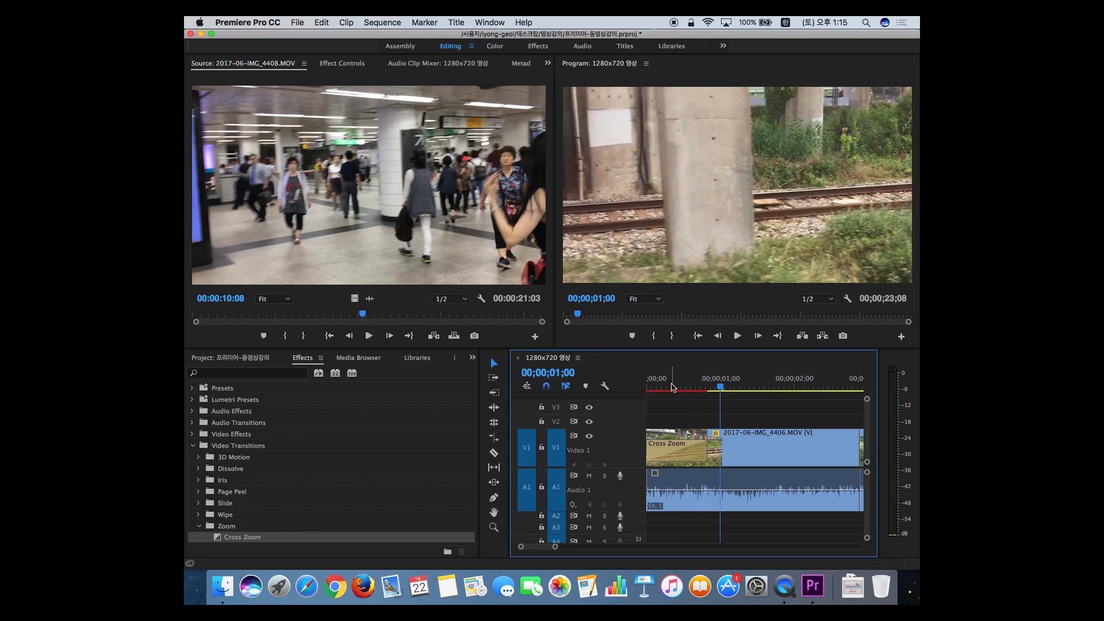
click(678, 384)
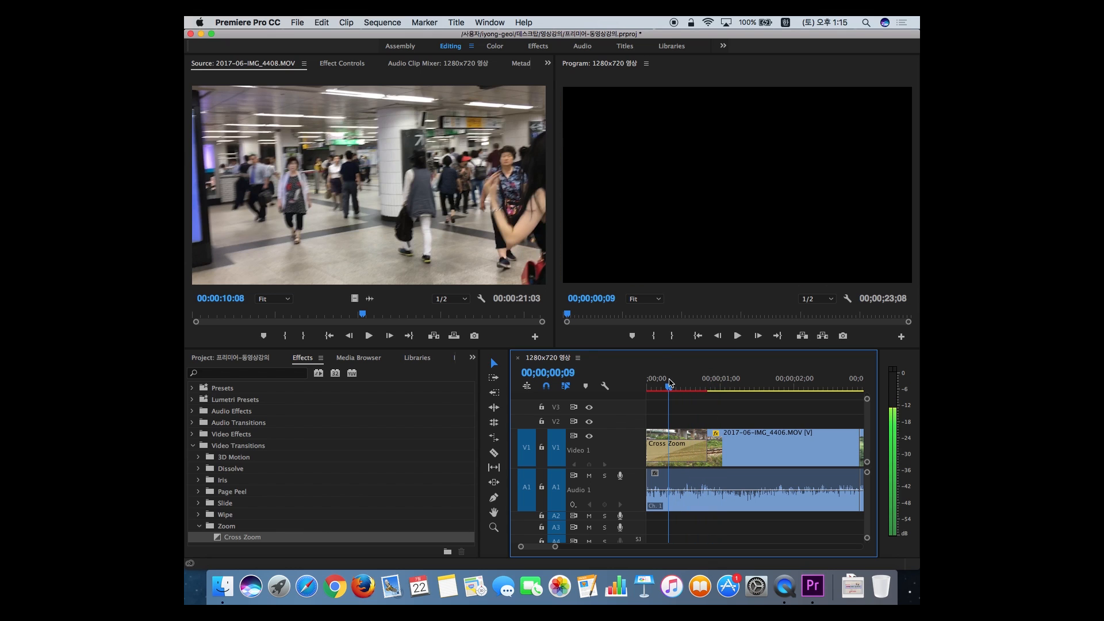
drag(677, 380, 655, 382)
key(space)
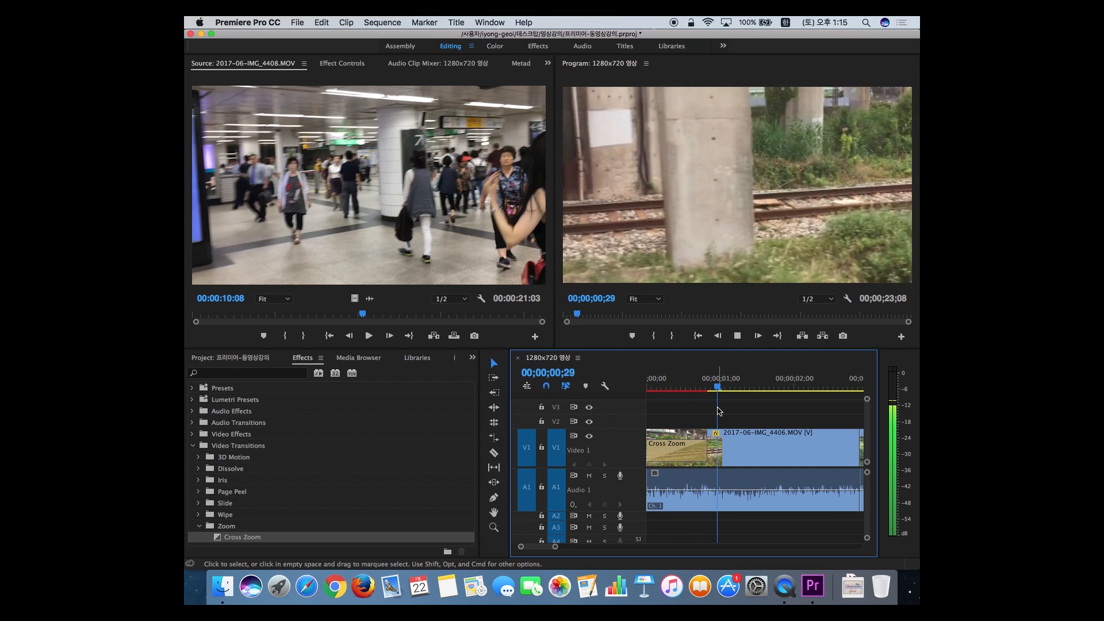
key(space)
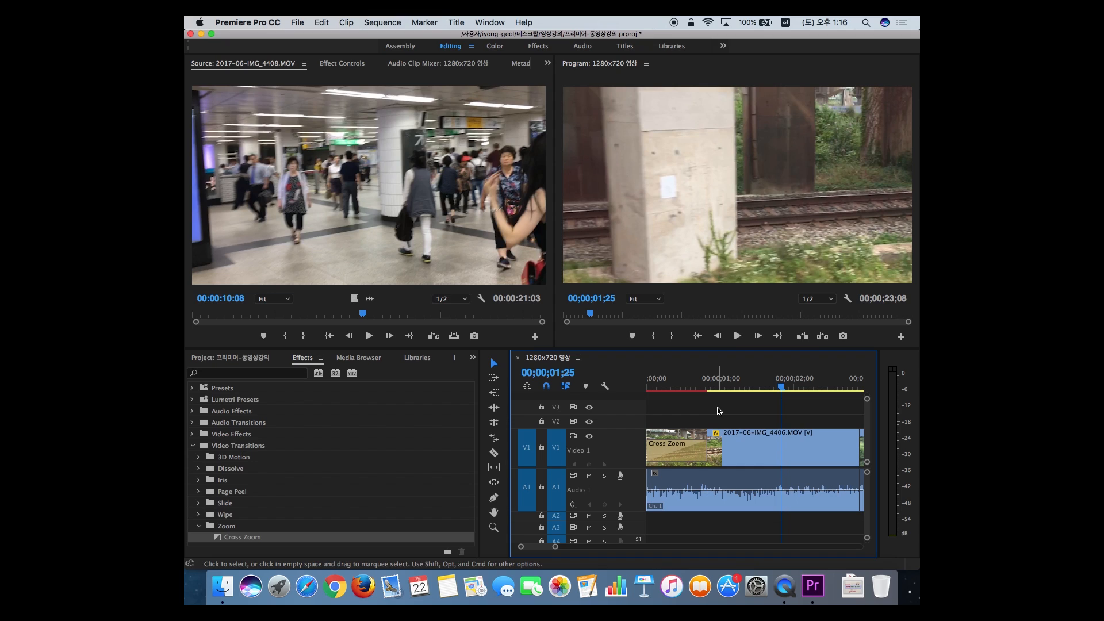
Go to the end of the sequence and examine the last clip and its closing transition, leaving the playhead at about 00;00;21;05.
key(minus)
key(minus)
key(minus)
key(minus)
key(minus)
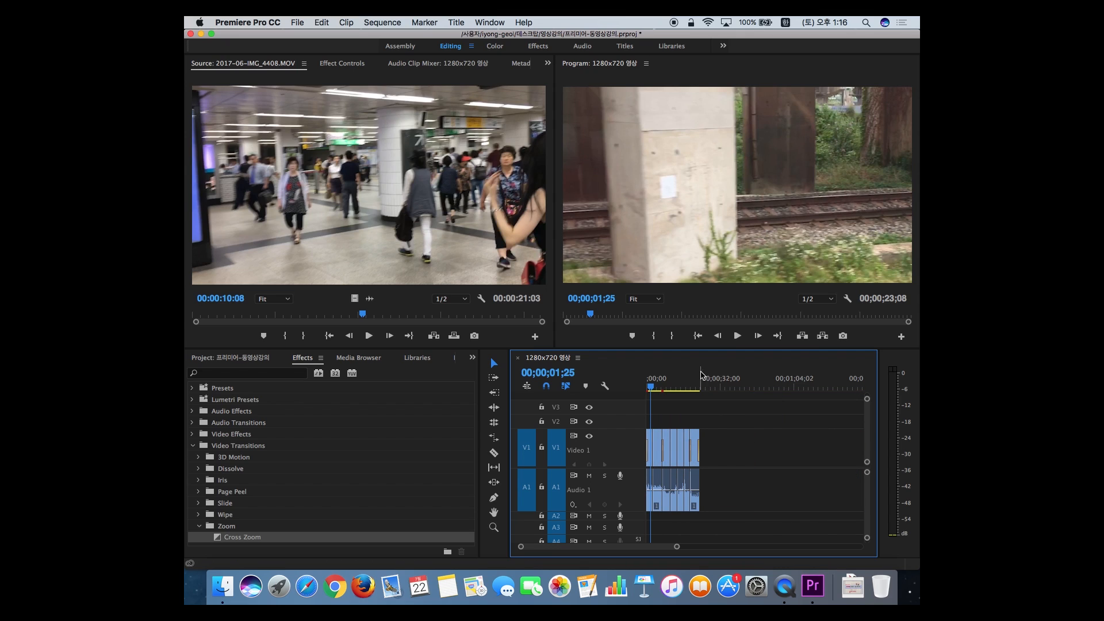
click(707, 381)
key(equal)
key(equal)
key(equal)
key(equal)
key(minus)
drag(695, 385, 666, 391)
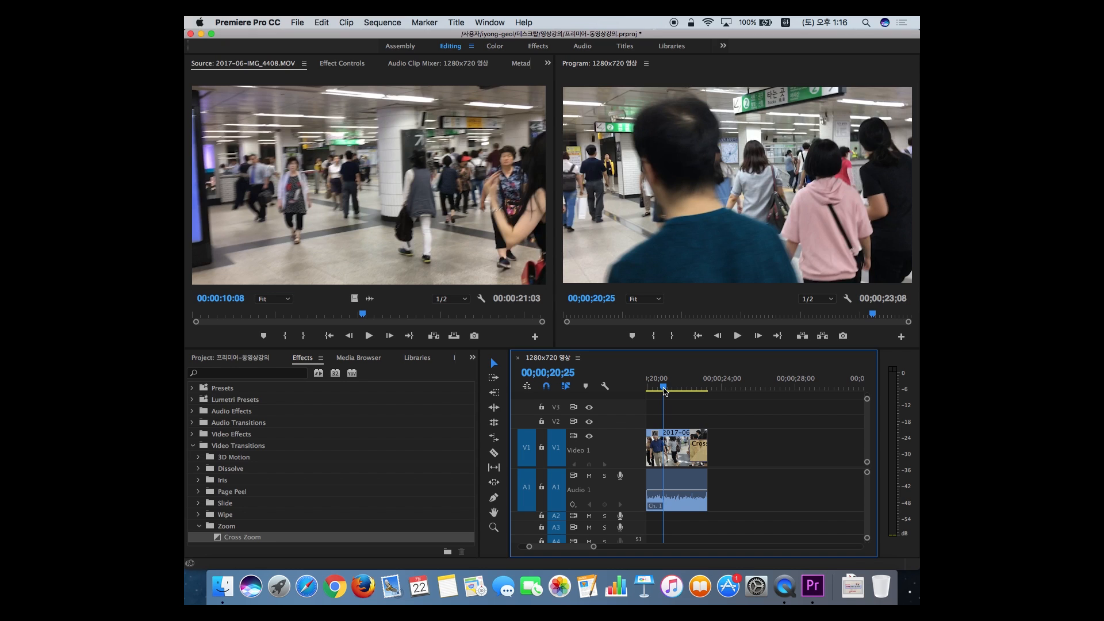
mouse_move(683, 388)
mouse_down()
mouse_move(704, 389)
mouse_move(669, 389)
mouse_up()
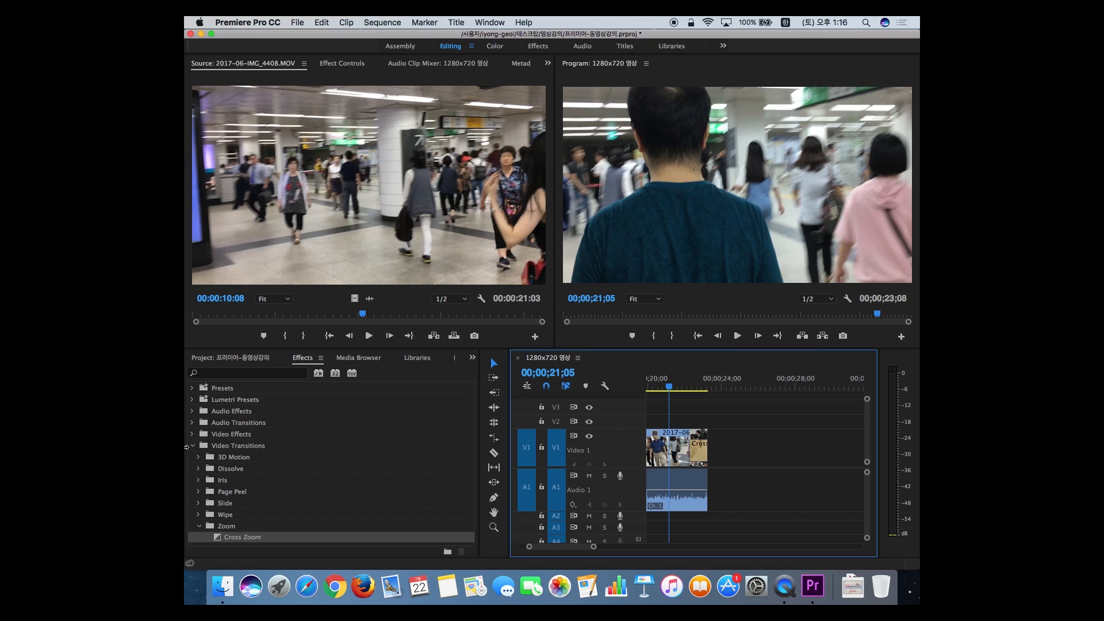
Collapse the Video Transitions folder and browse the effect categories under Video Effects, with the playhead at about 00;00;17;25.
click(192, 446)
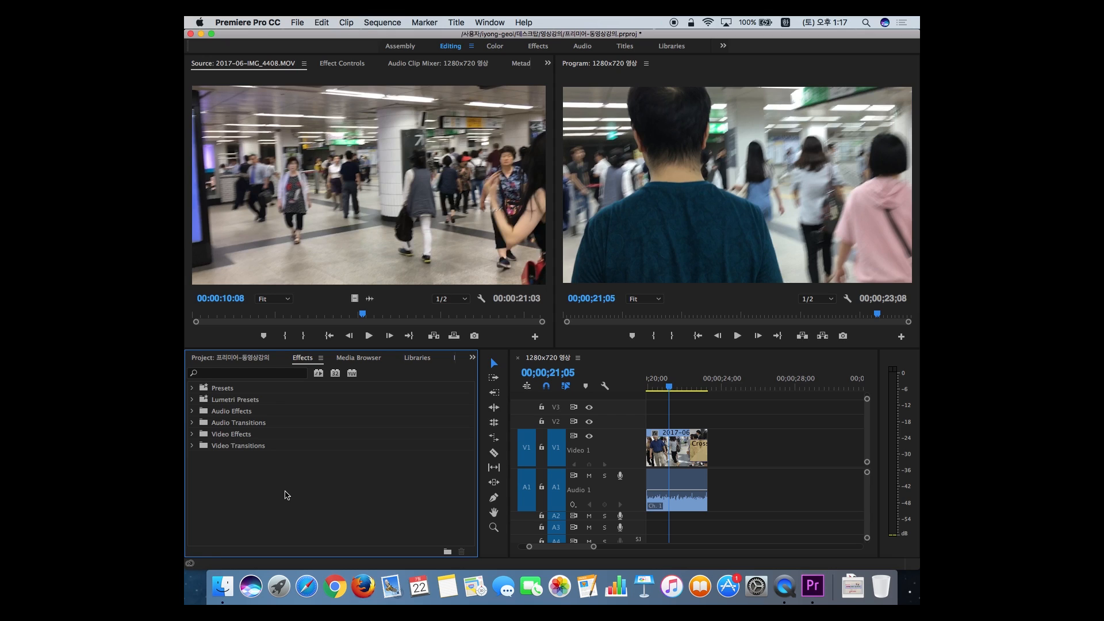
click(192, 446)
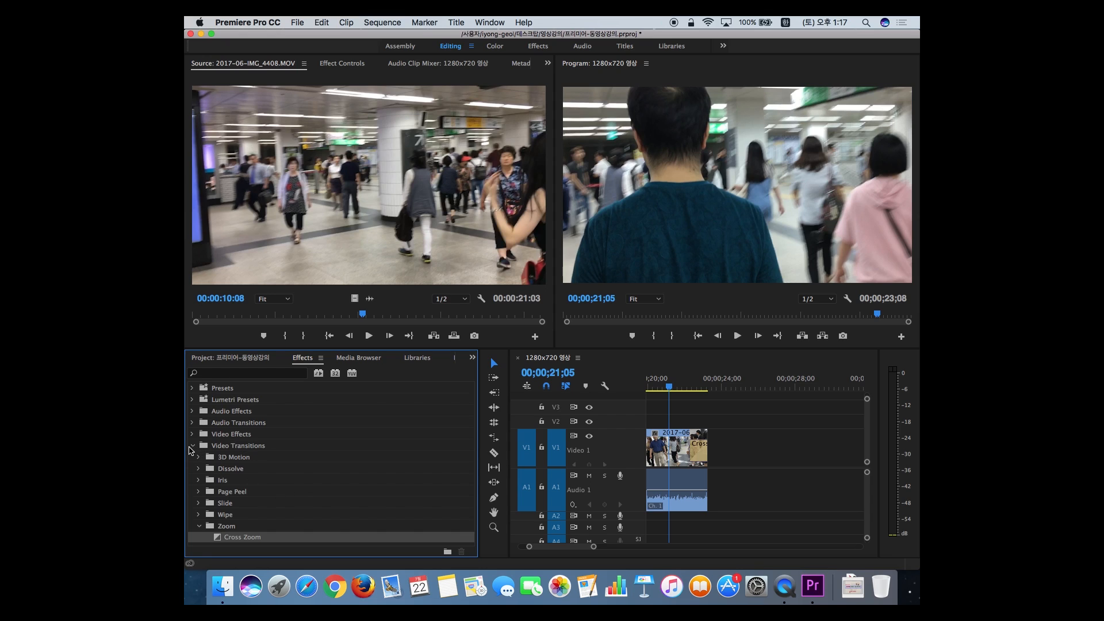
click(194, 446)
click(194, 435)
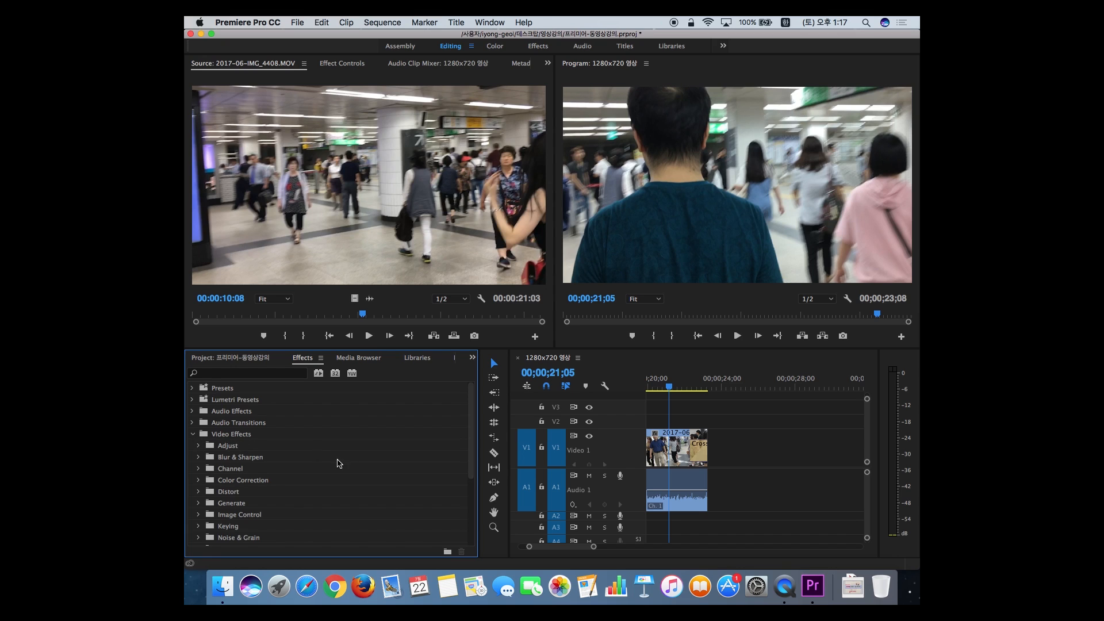
drag(668, 387, 636, 393)
scroll(353, 468, down, 5)
scroll(353, 468, up, 3)
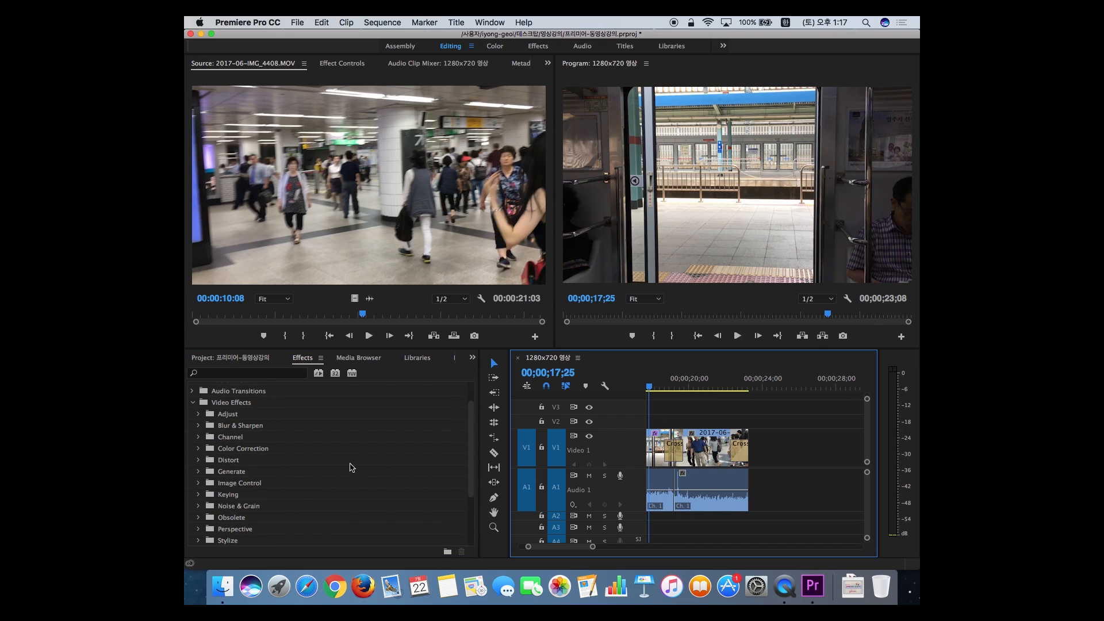
scroll(353, 468, up, 1)
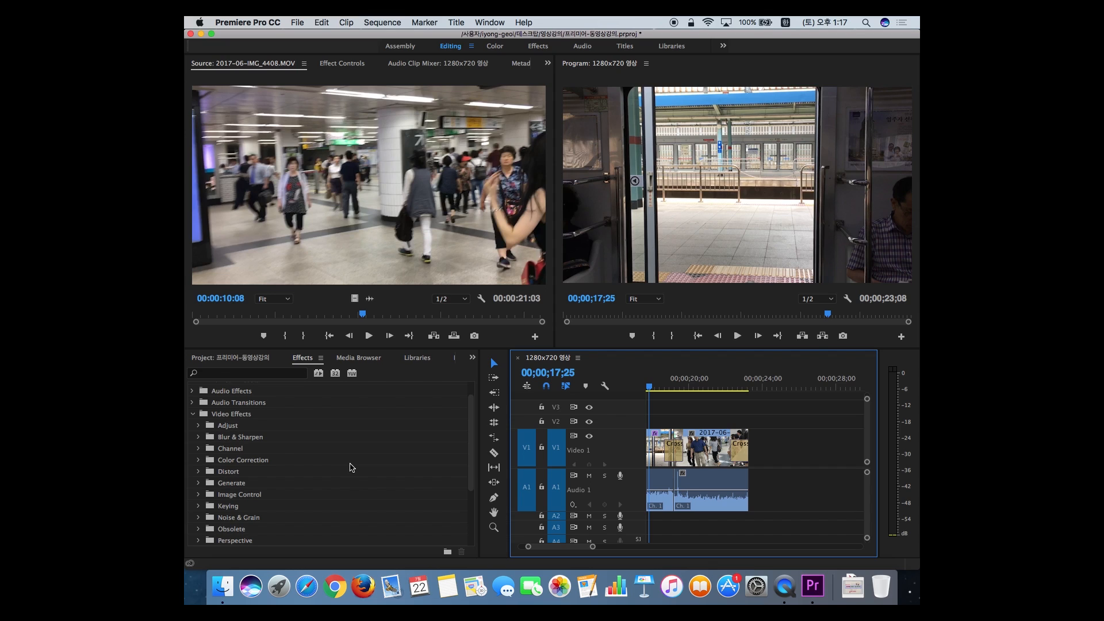
scroll(258, 472, down, 2)
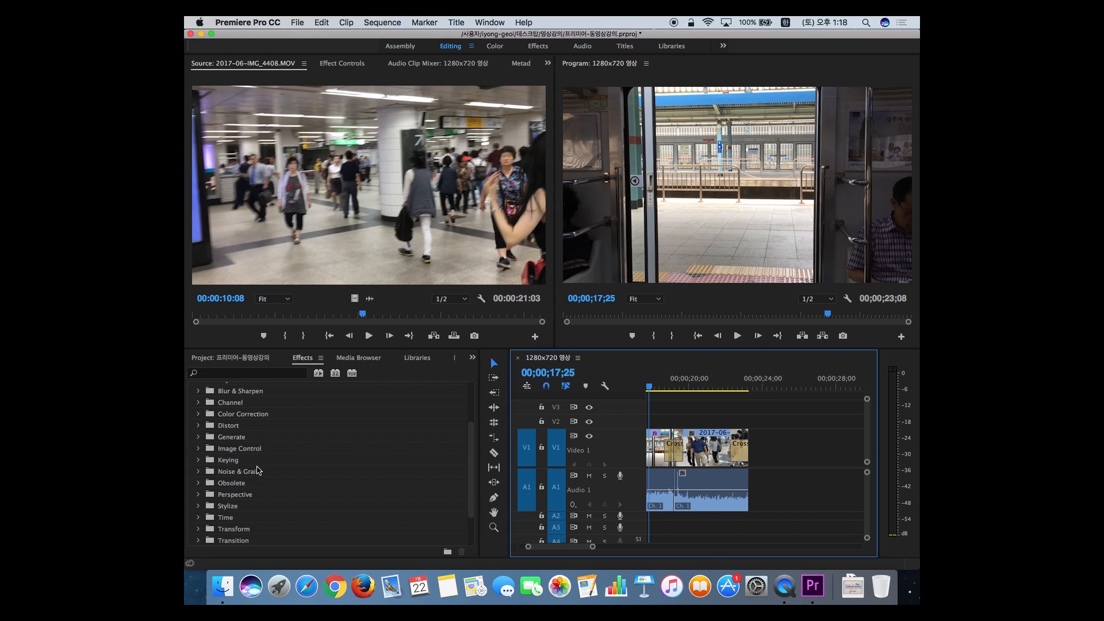
Switch the keyboard input source to English and clear the mistyped effects search.
click(248, 374)
scroll(265, 487, down, 4)
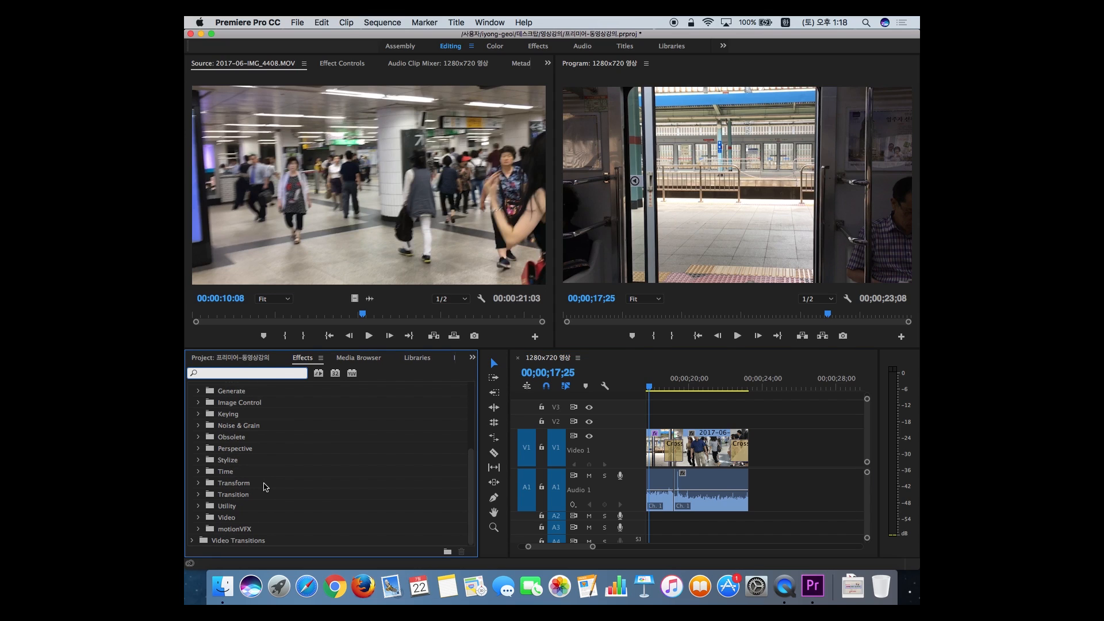
text(ㄴ스)
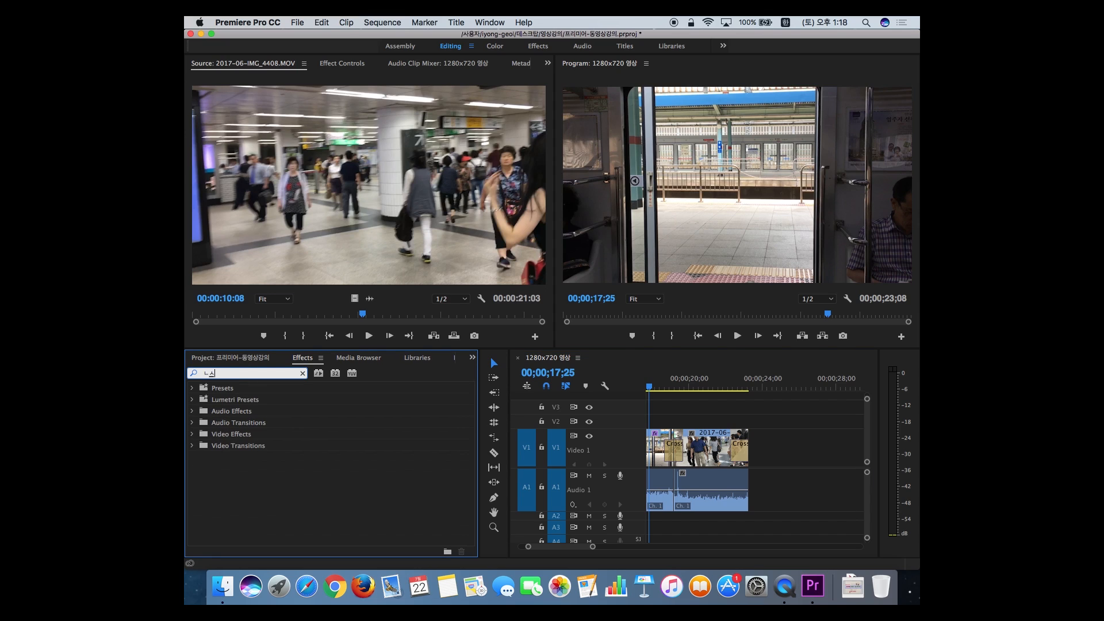
key(ctrl+space)
text(st)
key(BackSpace)
key(BackSpace)
Move the playhead to 00;00;06;02 and expand the Video Effects folder to view its categories.
drag(729, 386, 691, 403)
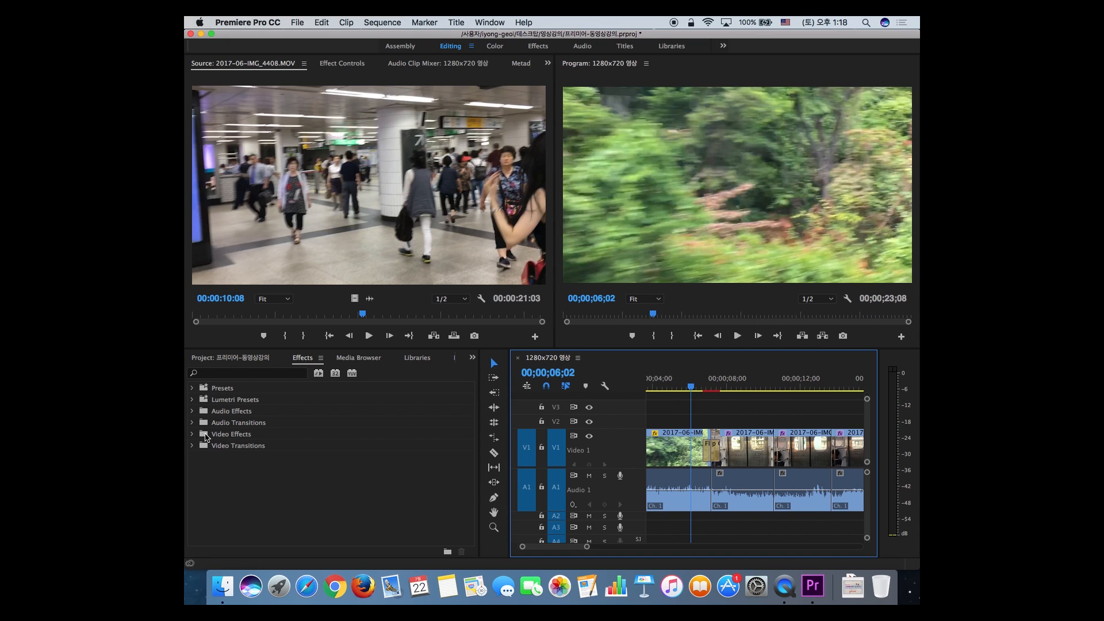
click(195, 434)
scroll(263, 460, down, 5)
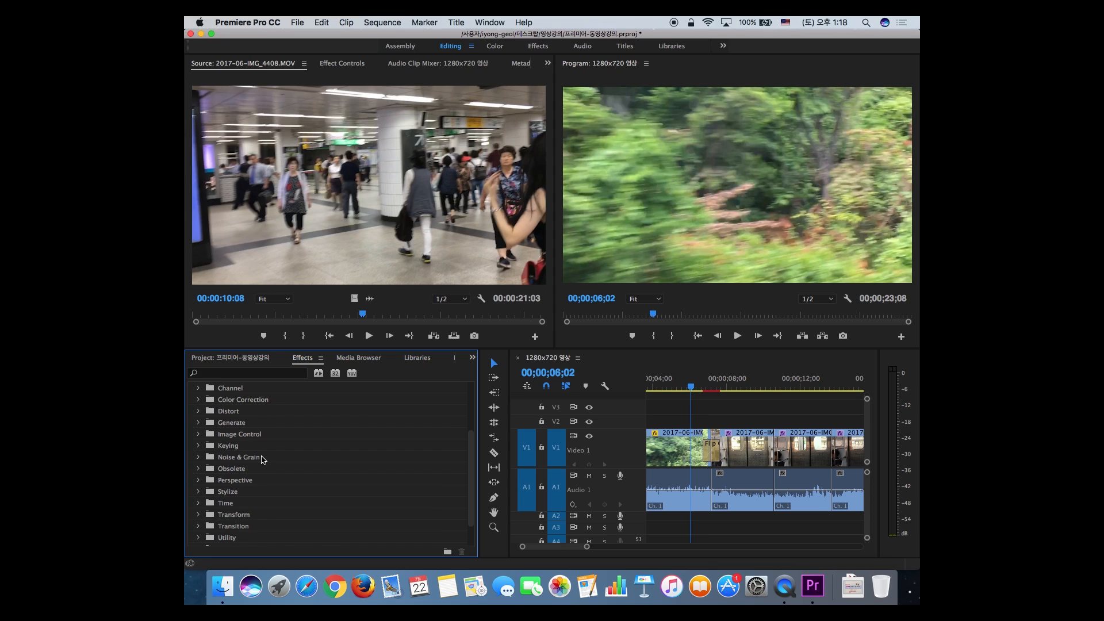
Search the effects for "stab" and select the Distort folder that contains Warp Stabilizer.
click(222, 374)
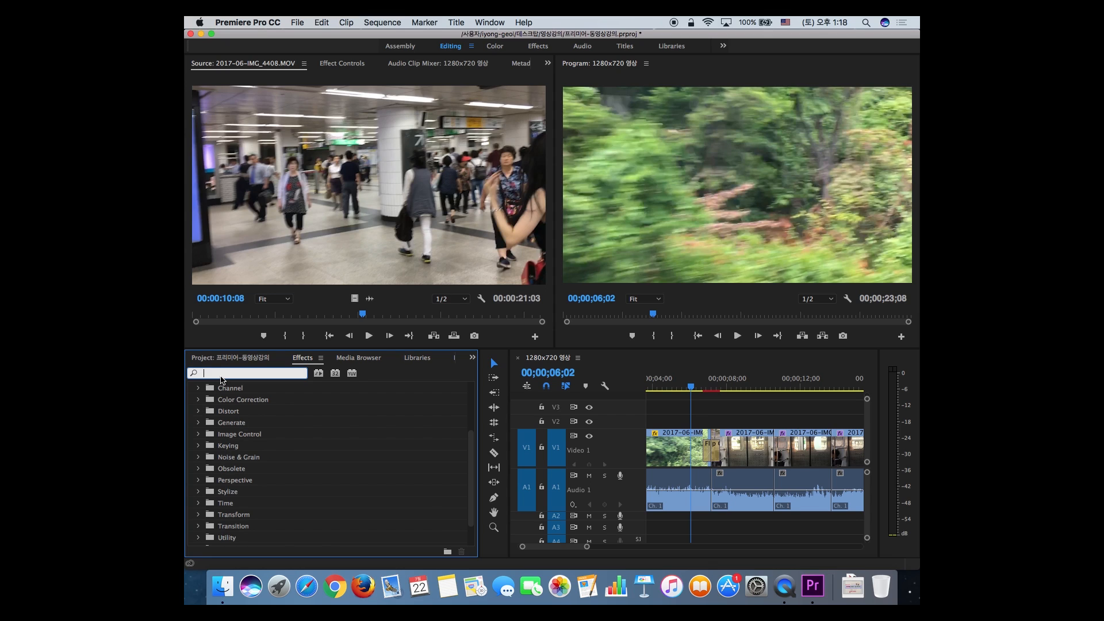
text(st)
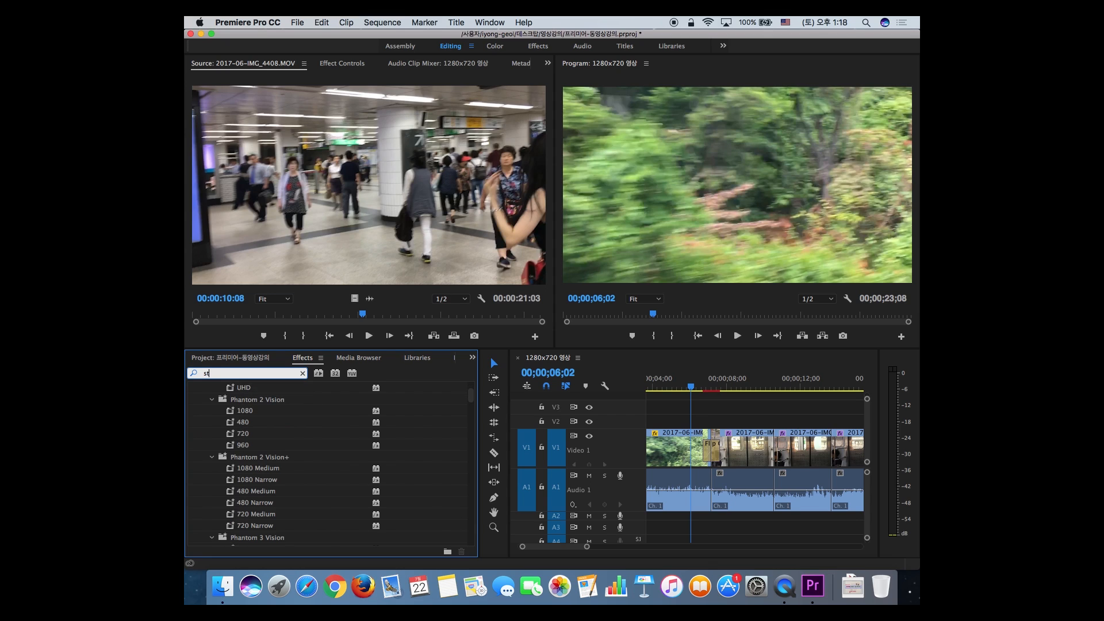
text(a)
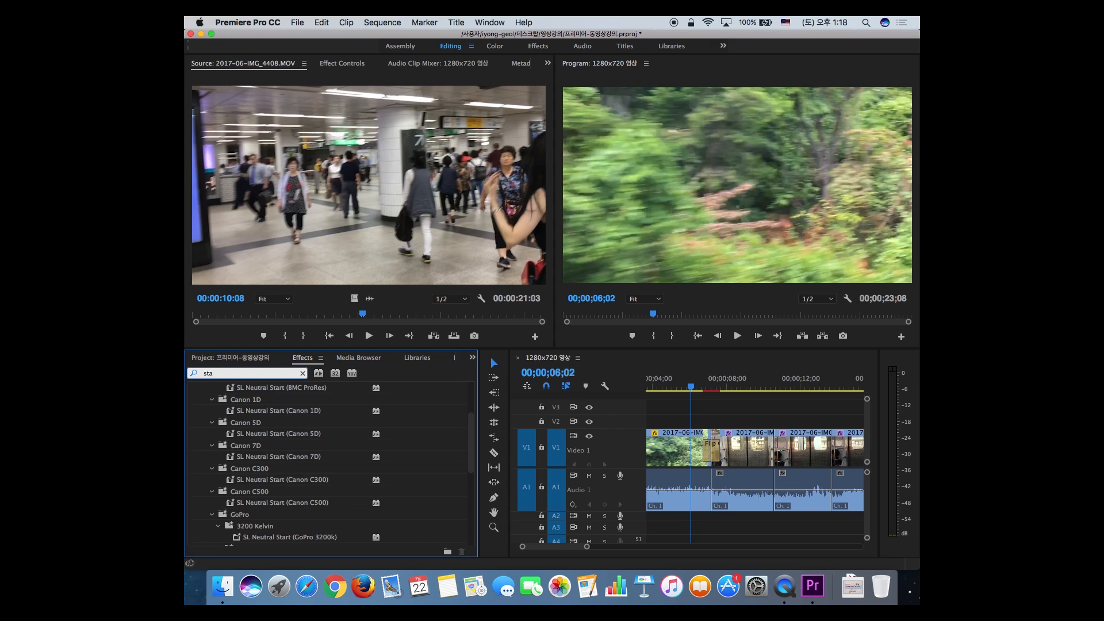
text(b)
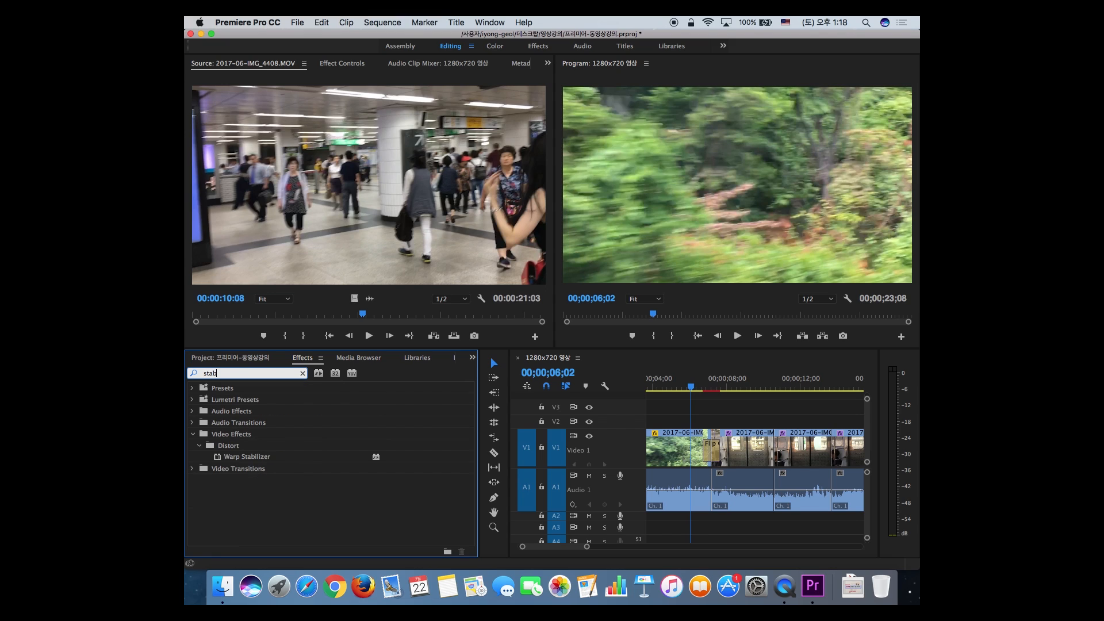
click(239, 446)
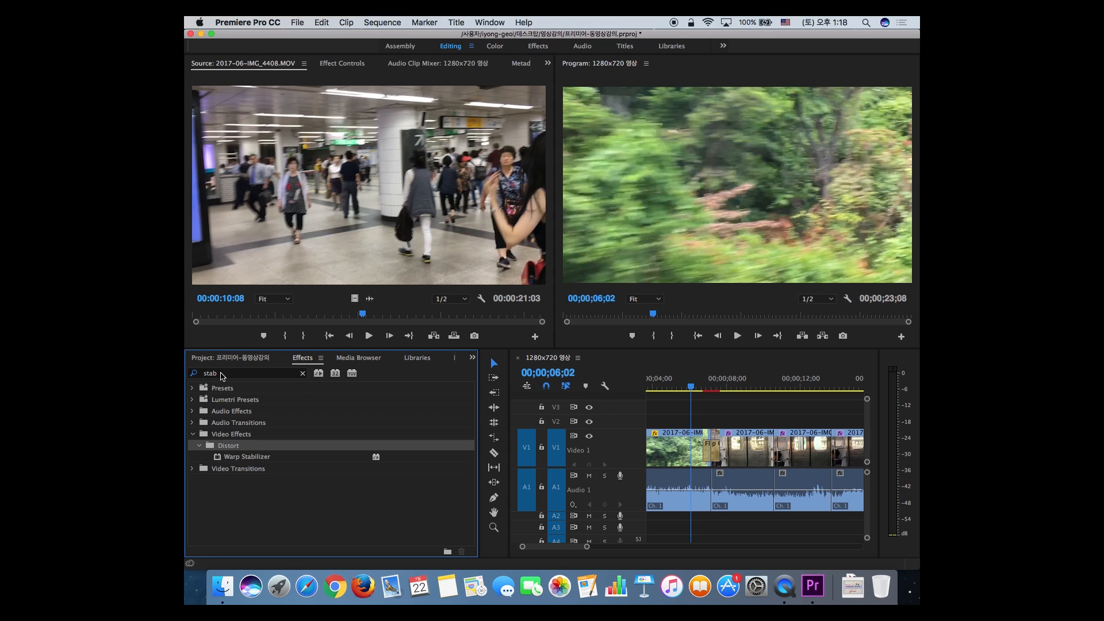
Clear the effects search and apply Warp Stabilizer from the Distort folder to the 2017-06-IMG_4405.MOV clip on V1.
drag(222, 376, 198, 374)
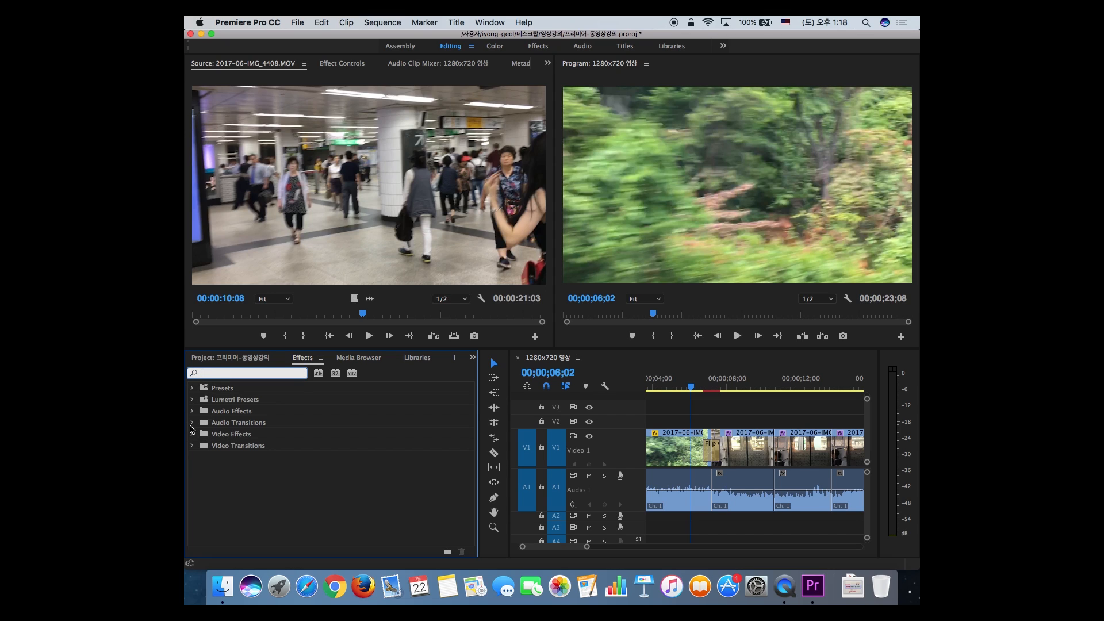
key(BackSpace)
scroll(249, 429, down, 3)
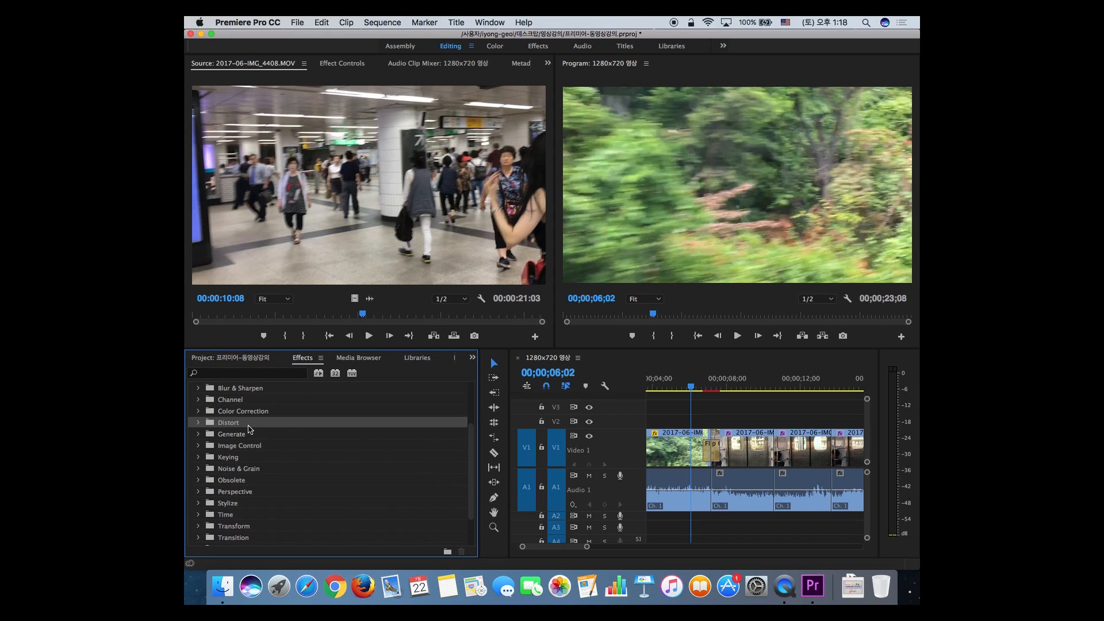
click(199, 422)
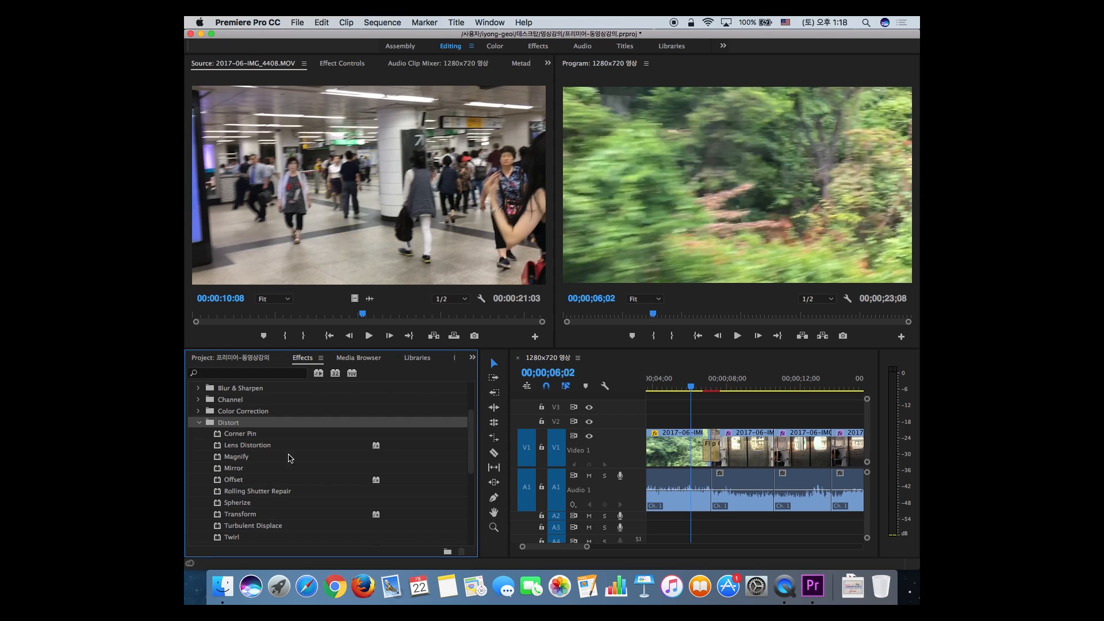
scroll(276, 454, down, 4)
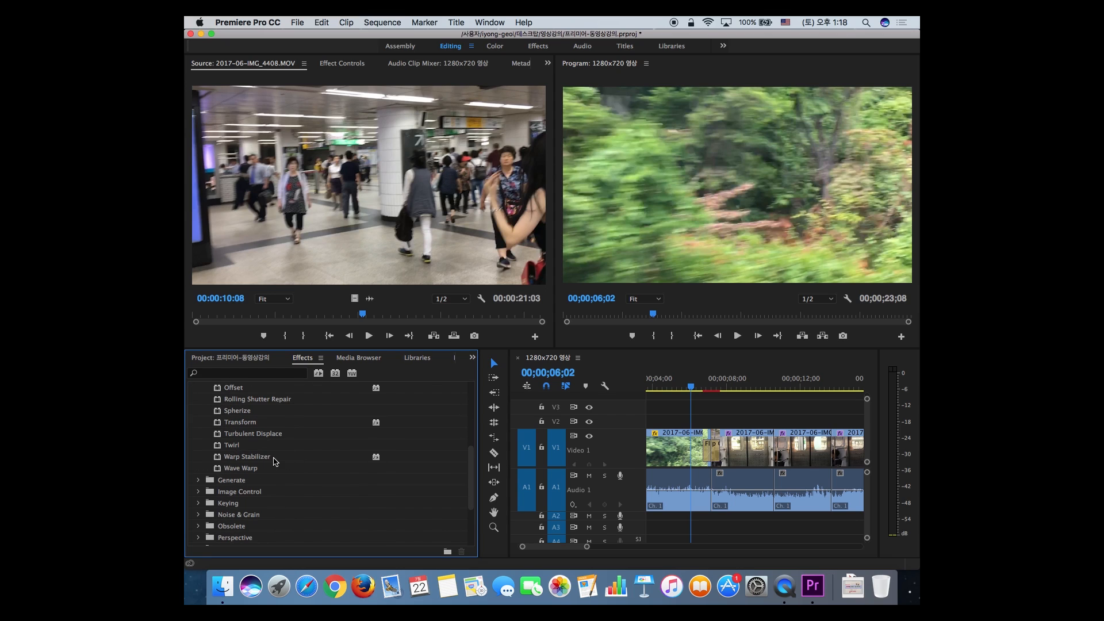
click(280, 460)
drag(242, 460, 750, 414)
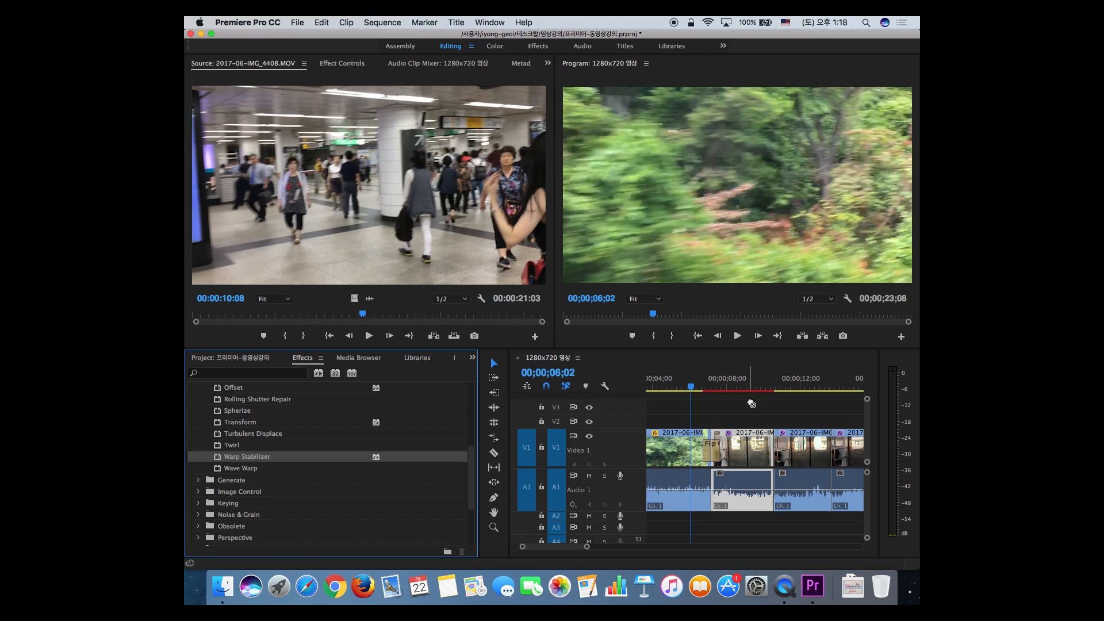
Place the playhead at 00;00;08;09, show the clip's effect settings and start re-analyzing the first Warp Stabilizer.
click(732, 380)
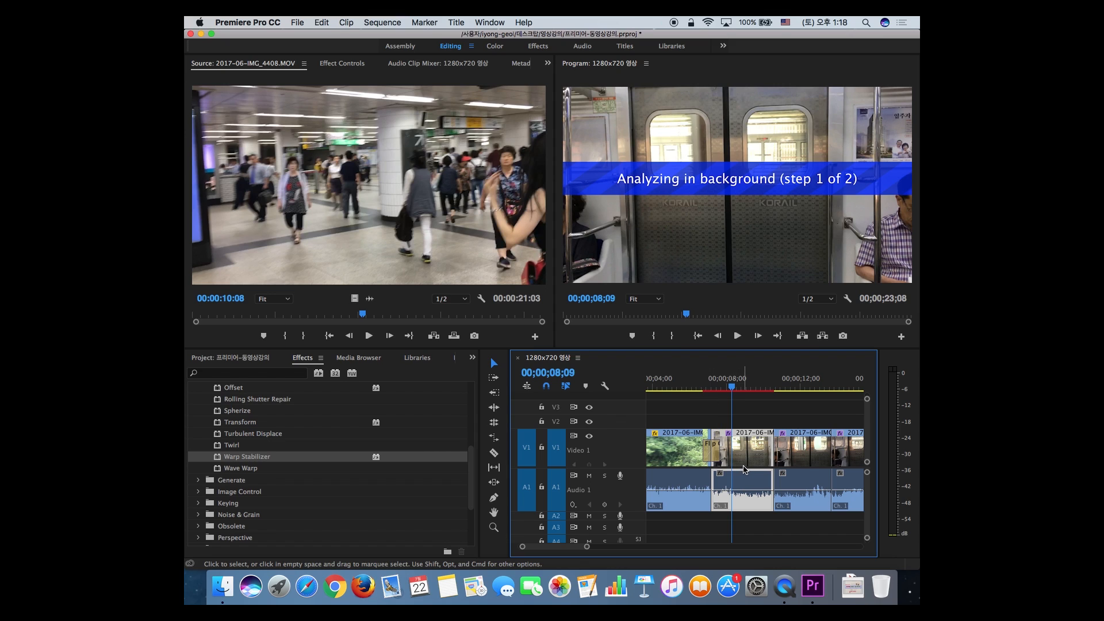
click(343, 64)
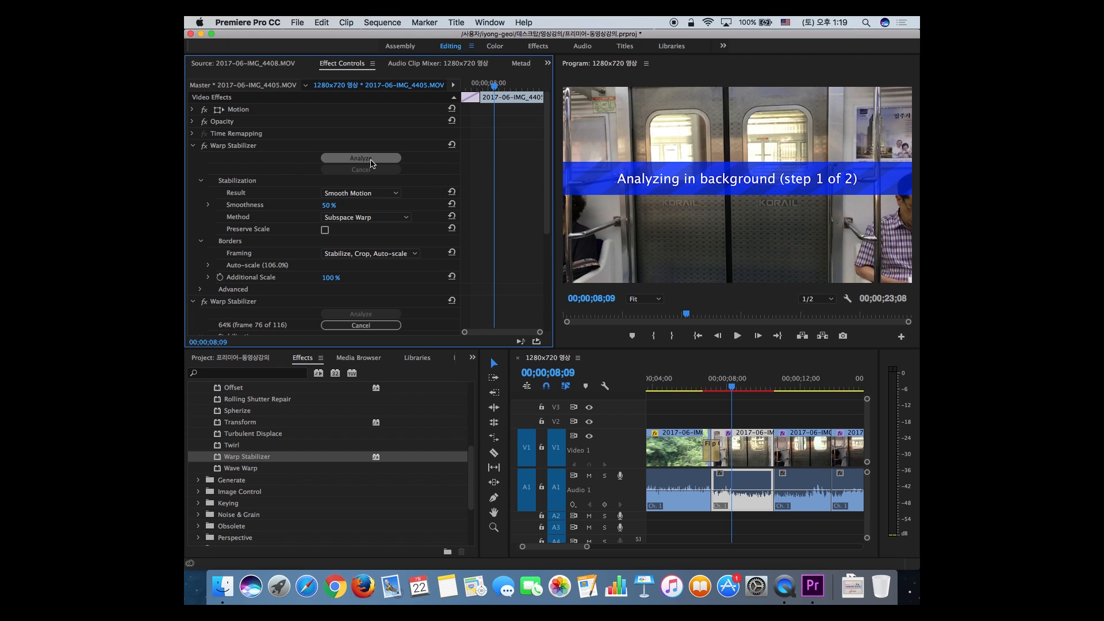
click(370, 159)
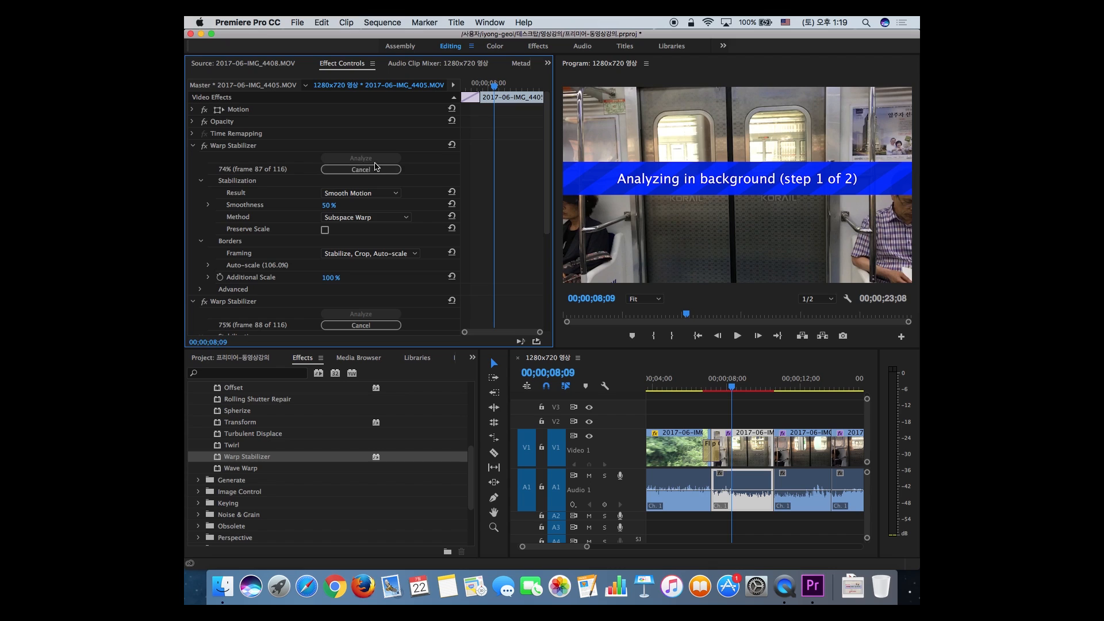
Collapse the first of the clip's two Warp Stabilizer effects and delete it.
click(194, 145)
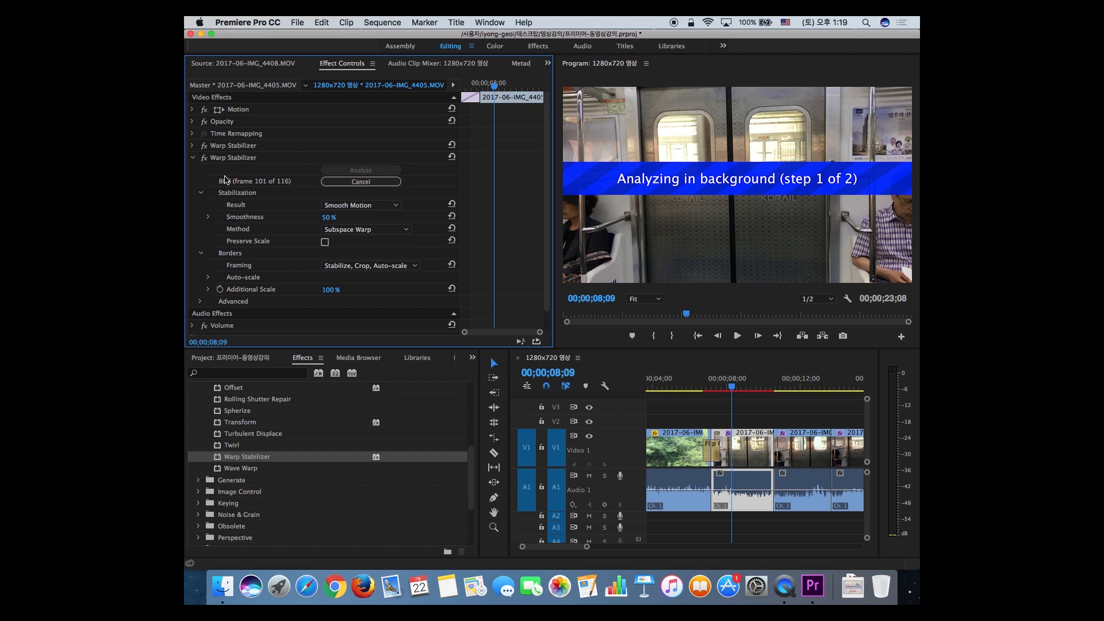
click(236, 148)
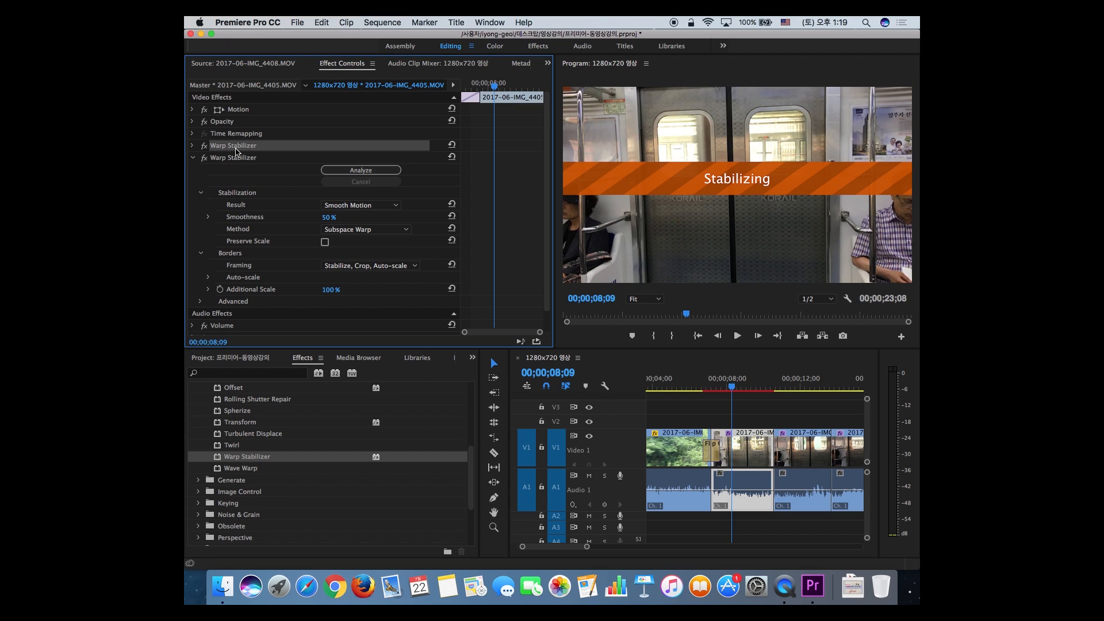
key(Delete)
Run the analysis of the remaining Warp Stabilizer again and move the playhead to 00;00;08;08.
click(366, 160)
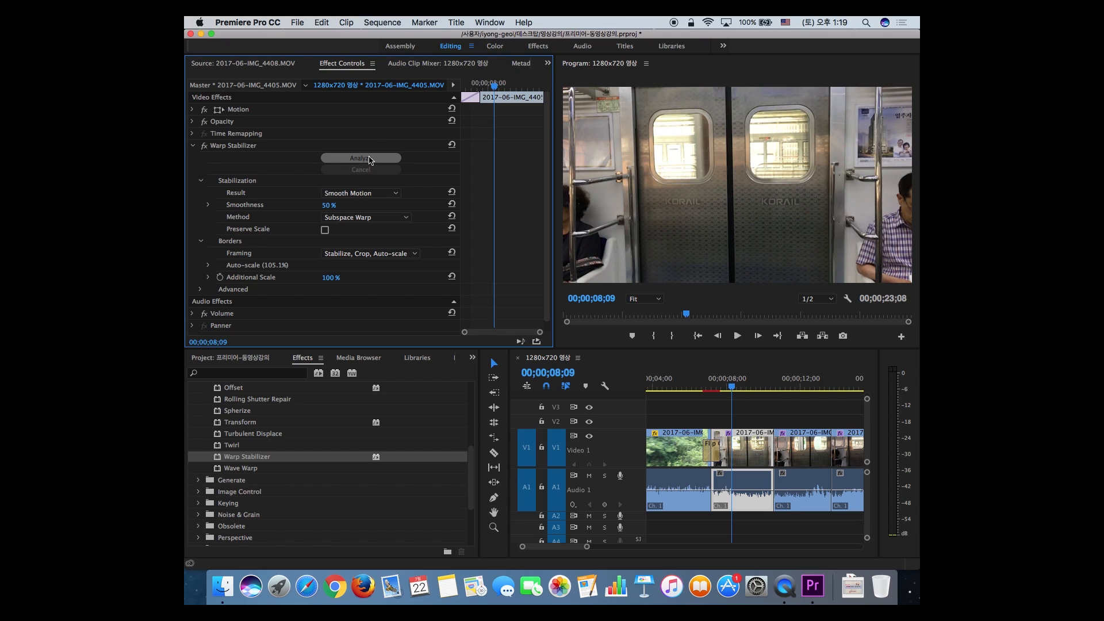
click(368, 160)
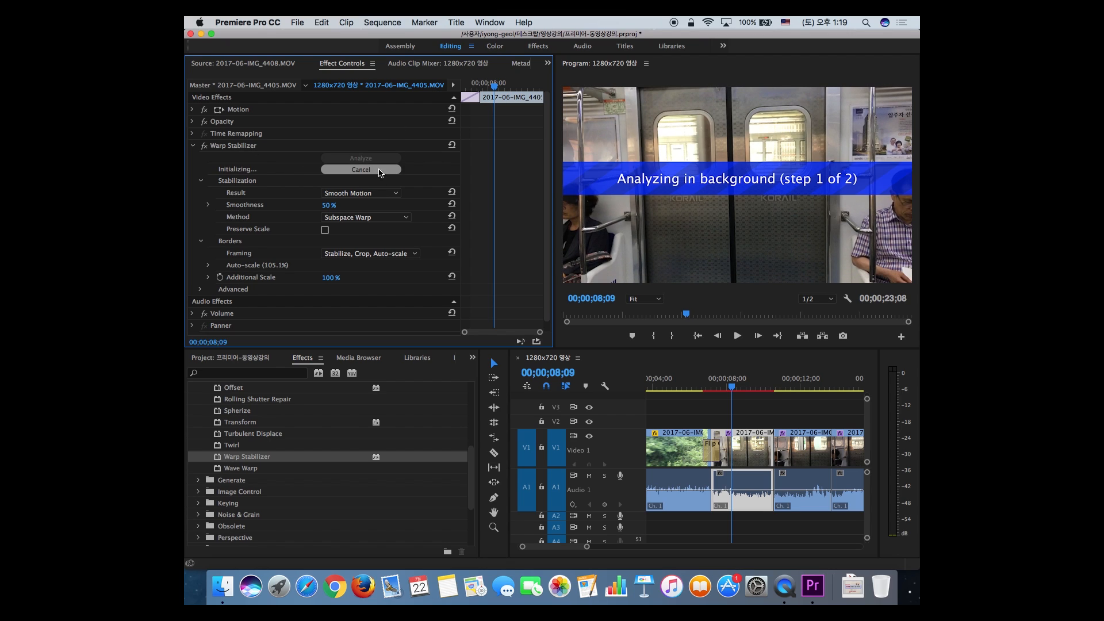
mouse_move(731, 386)
mouse_down()
mouse_move(699, 391)
mouse_move(759, 391)
mouse_move(685, 390)
mouse_move(791, 392)
mouse_move(731, 391)
mouse_up()
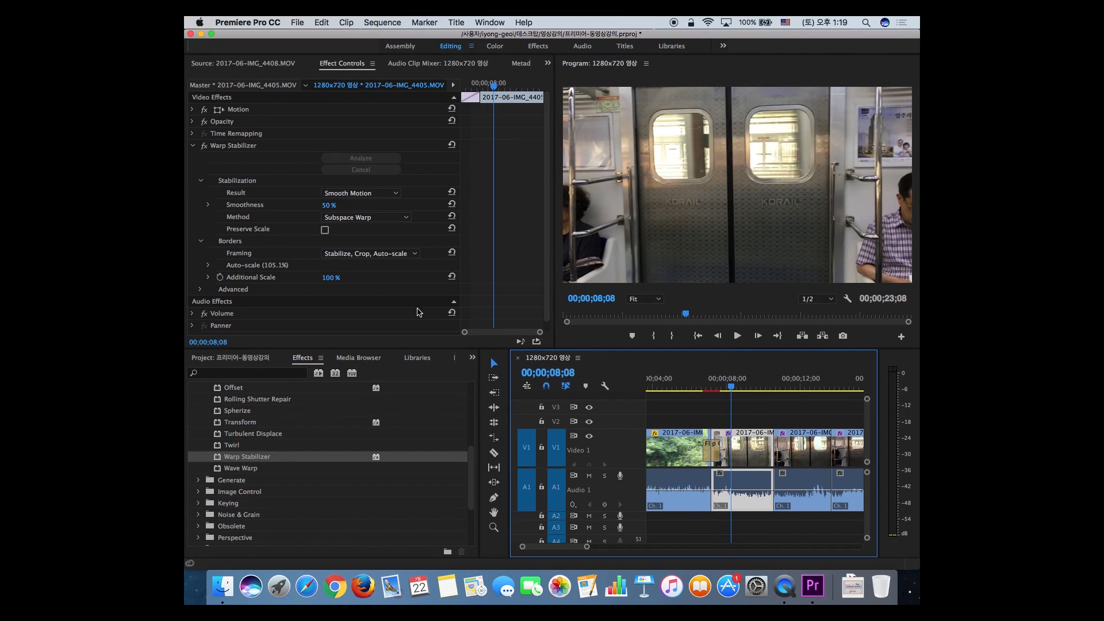
Delete the remaining Warp Stabilizer effect from the clip.
click(224, 149)
click(194, 147)
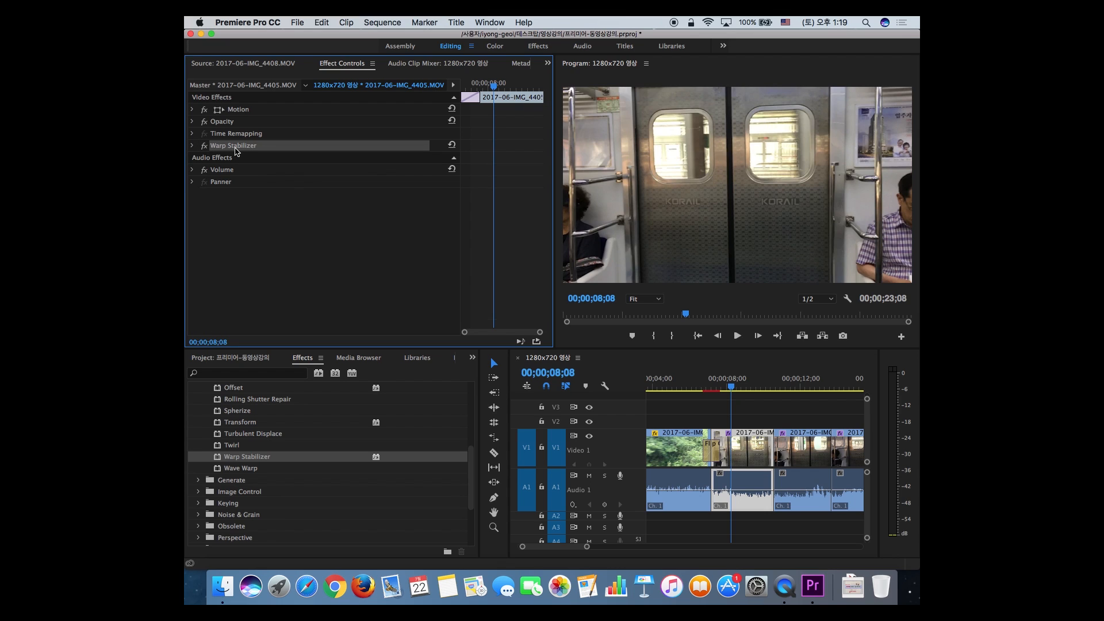
key(BackSpace)
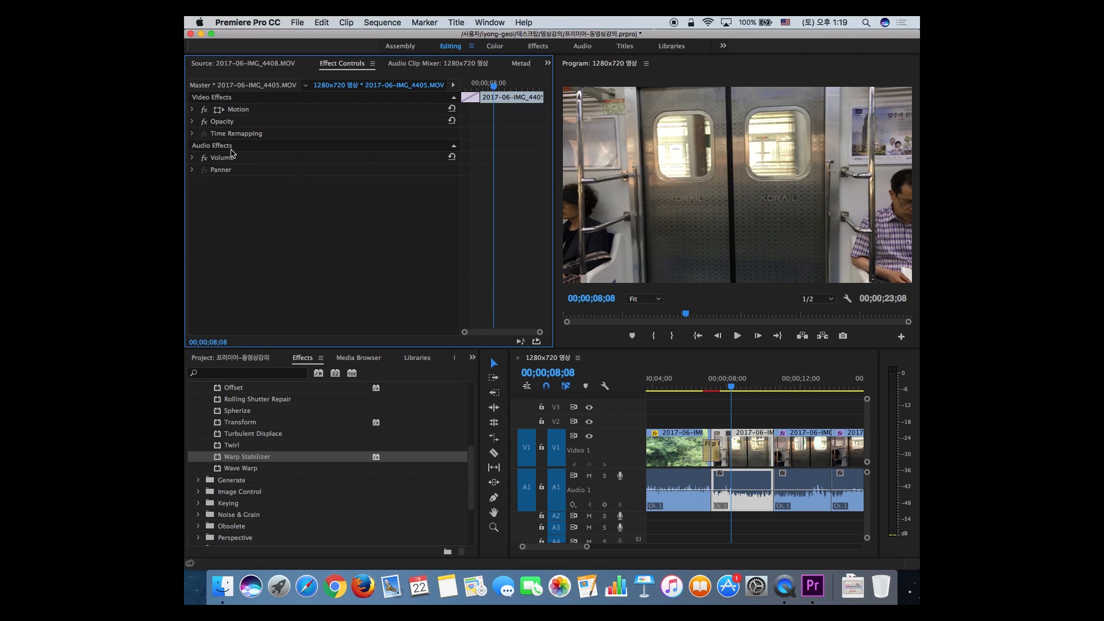
Apply Brightness & Contrast from Color Correction to the 2017-06-IMG_4405.MOV clip, with Brightness 18.0 and Contrast 25.0.
scroll(257, 432, up, 5)
scroll(257, 432, down, 1)
click(200, 469)
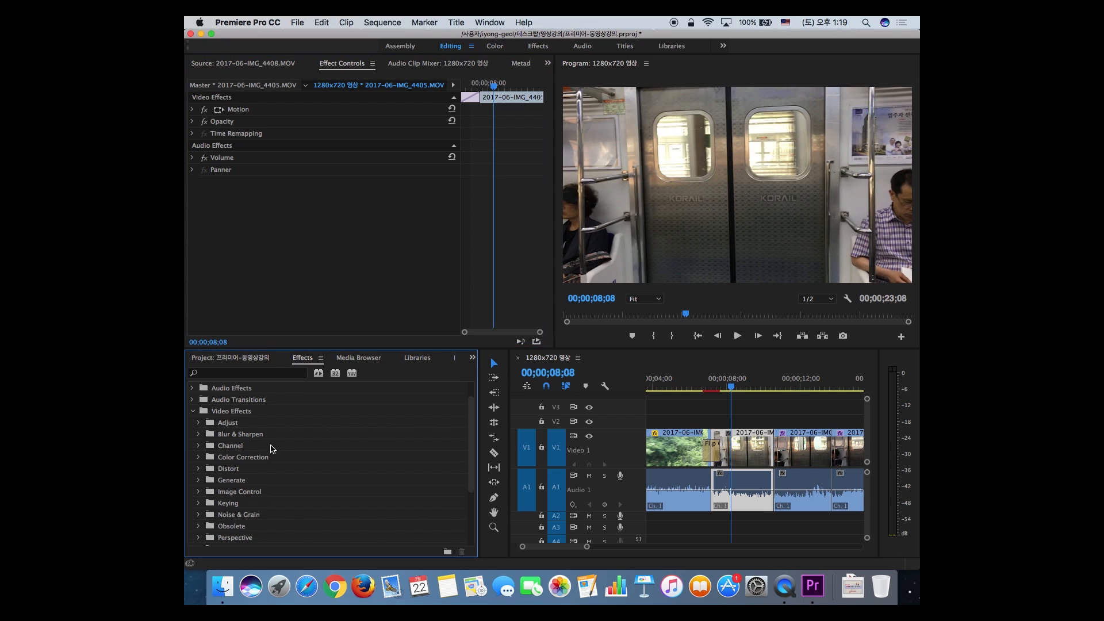
click(234, 458)
click(200, 458)
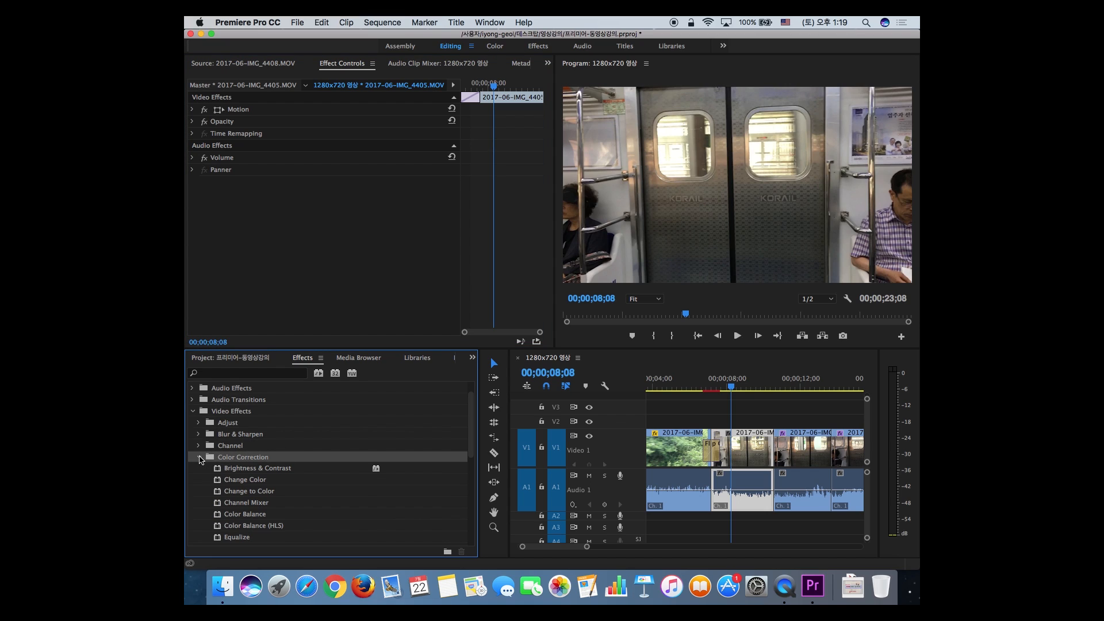
click(251, 472)
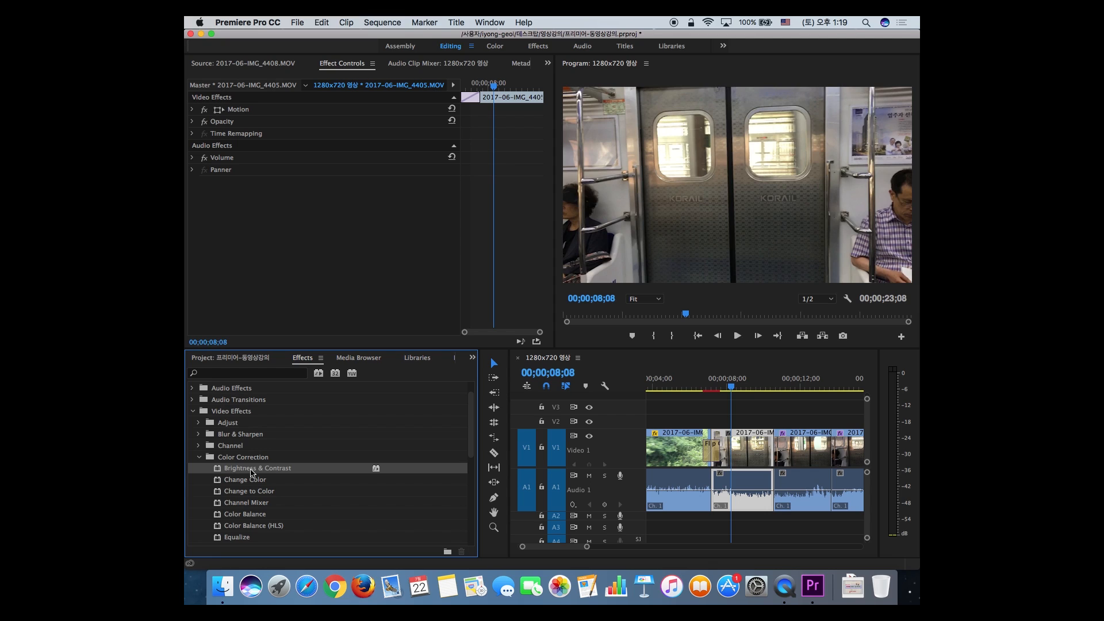
drag(251, 472, 755, 453)
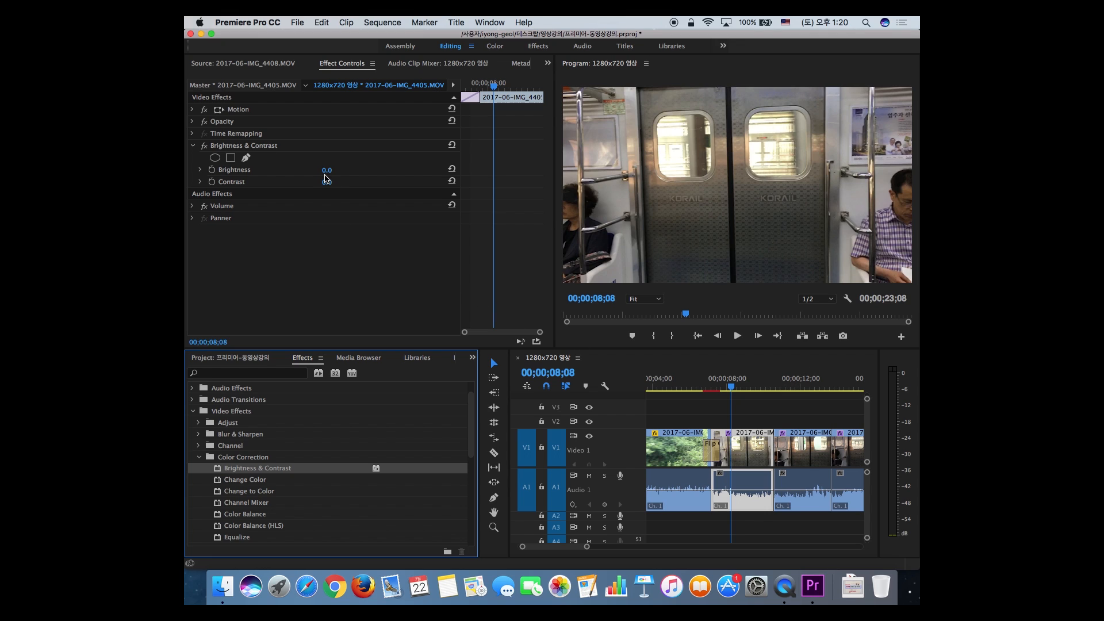
drag(327, 170, 340, 182)
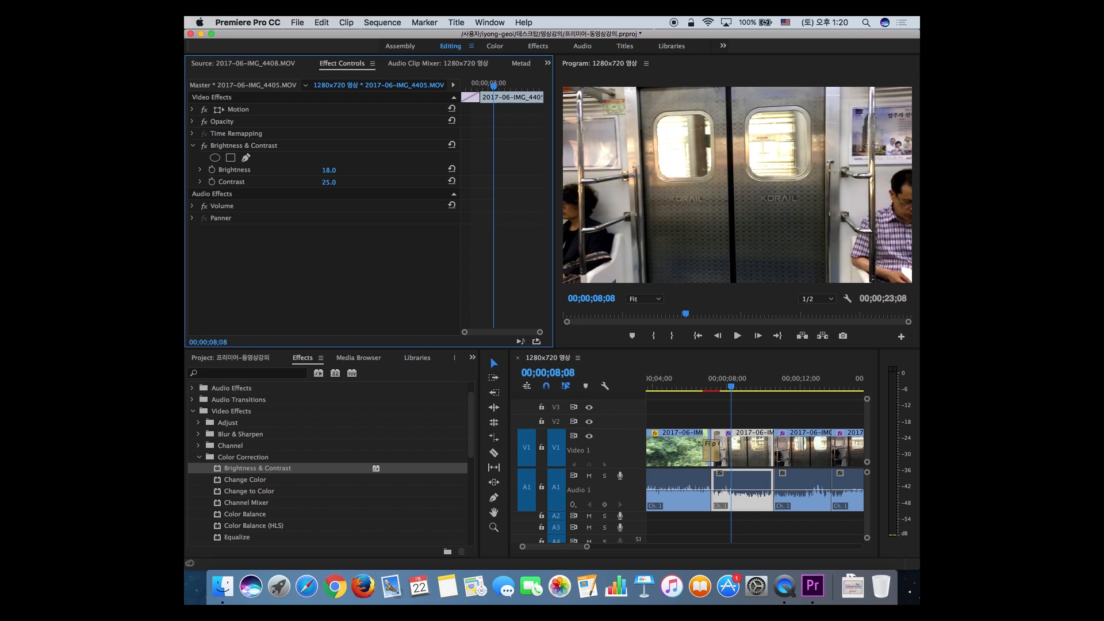
Toggle Brightness & Contrast off and on repeatedly to compare the picture, leave it enabled and select the effect.
click(204, 145)
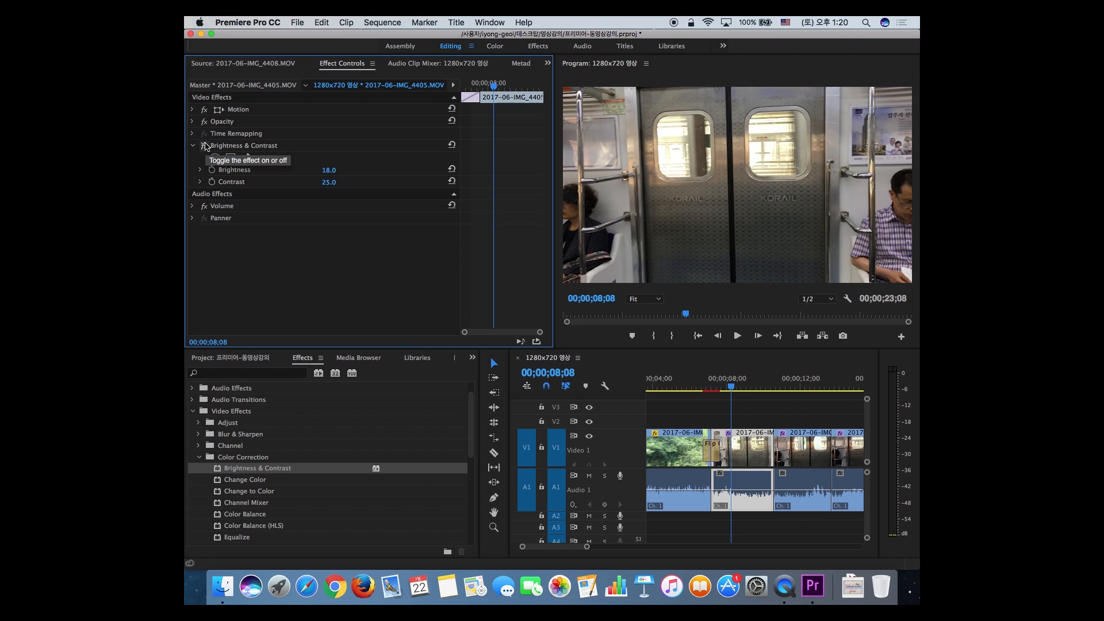
click(205, 145)
click(205, 145)
click(205, 145)
click(205, 145)
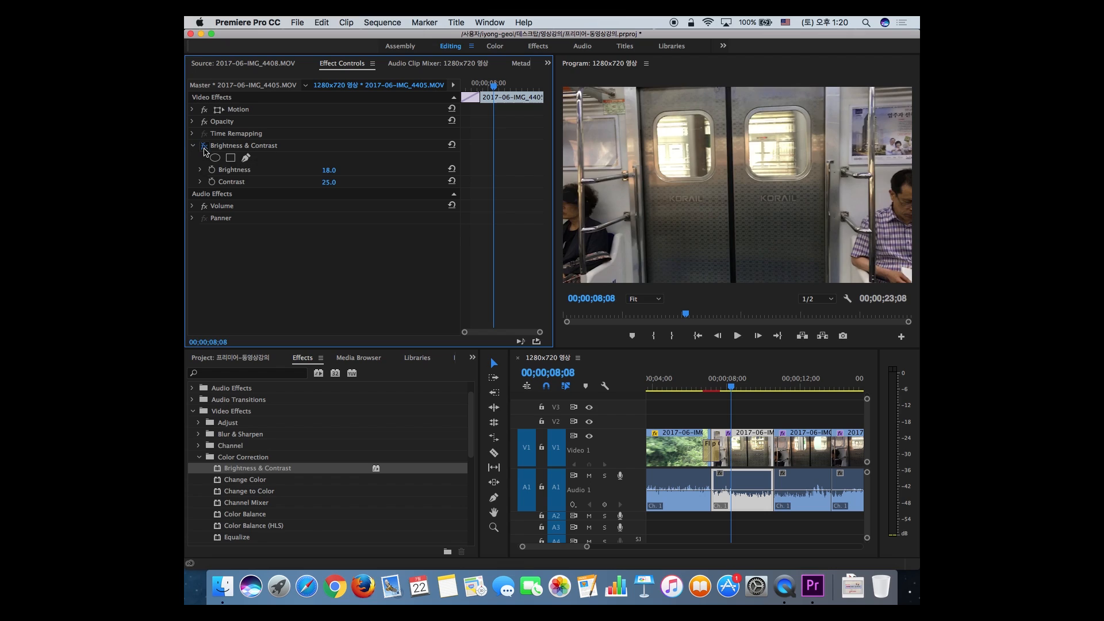
click(205, 146)
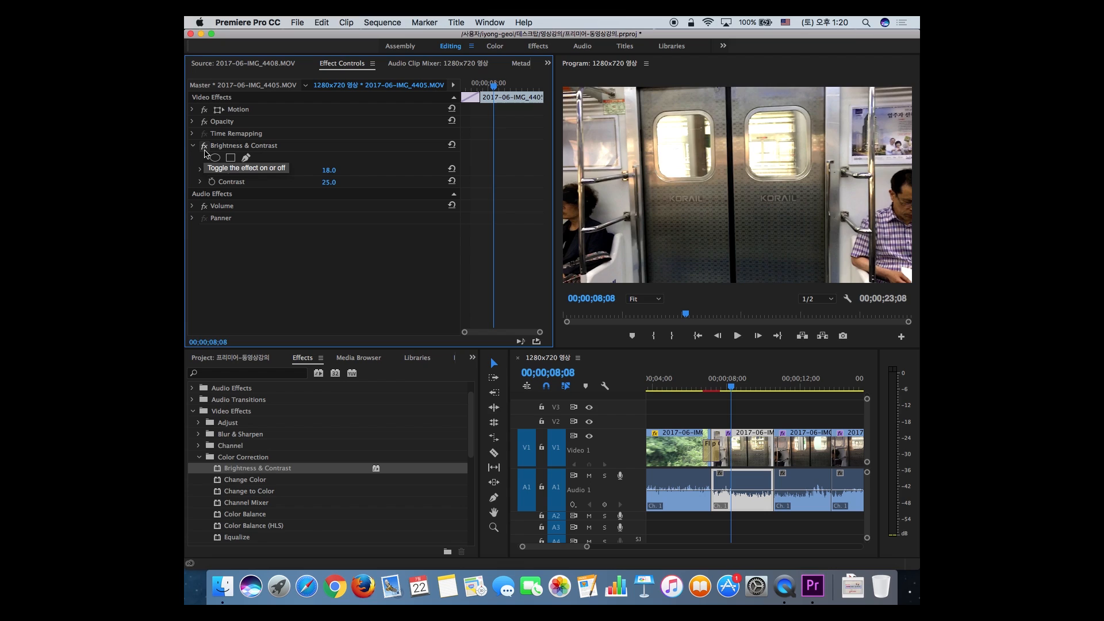
click(205, 146)
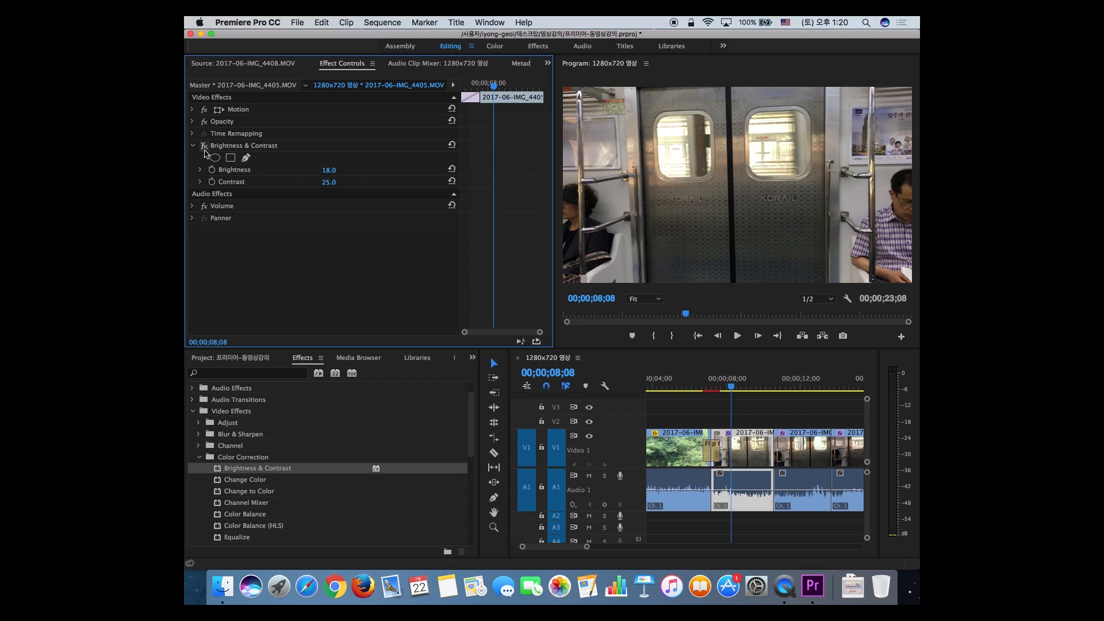
click(204, 150)
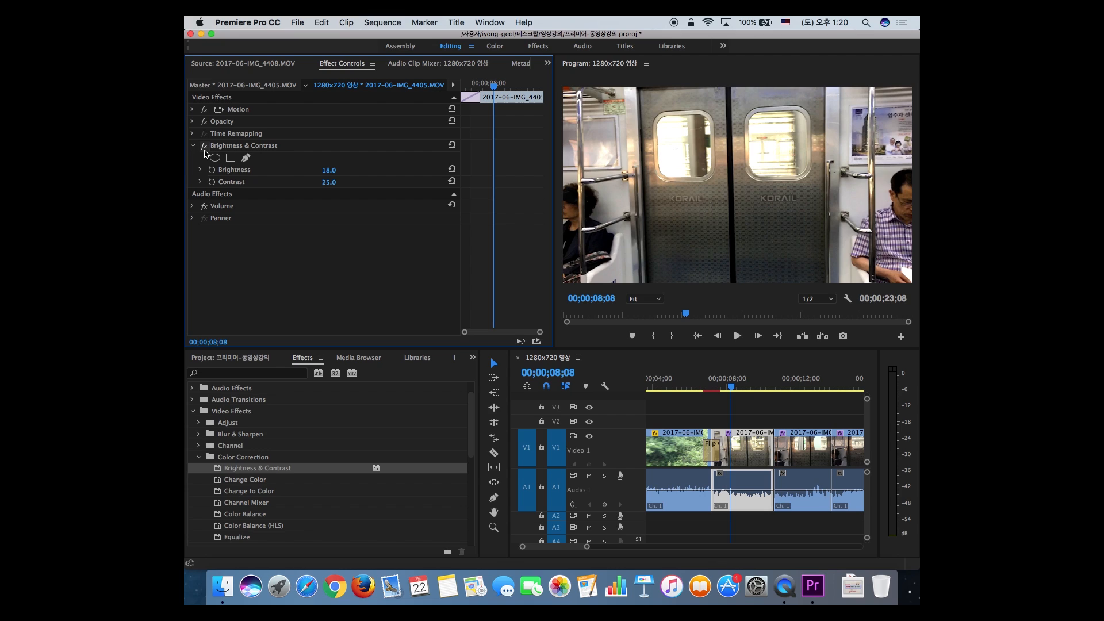
click(271, 149)
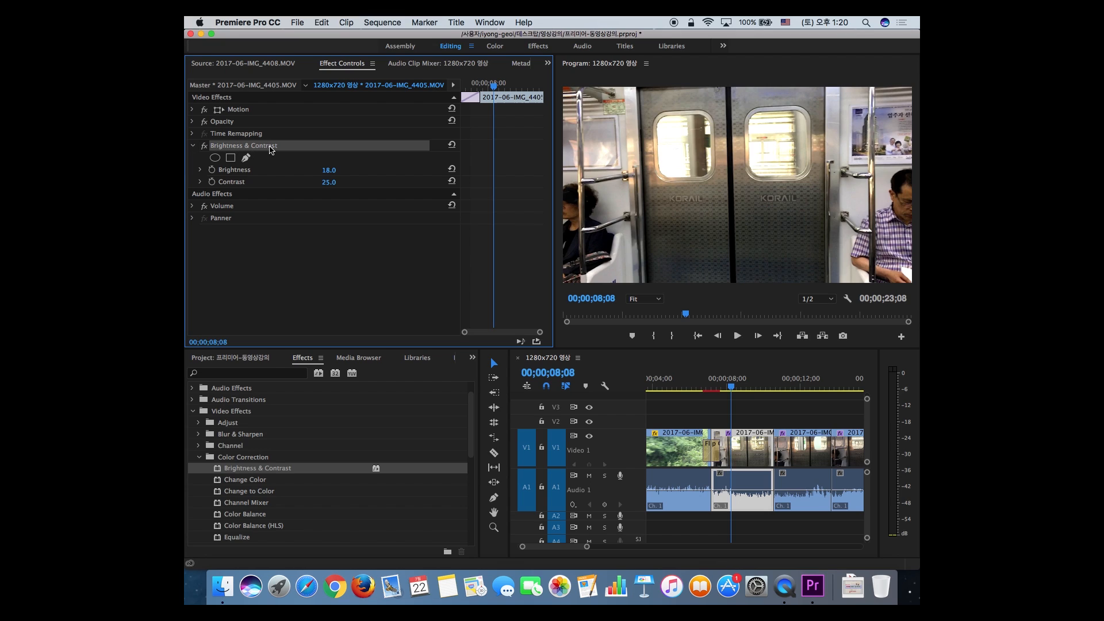
Replace Brightness & Contrast on the 2017-06-IMG_4405.MOV clip with a fresh copy set to Brightness 24.0 and Contrast 17.0.
key(Delete)
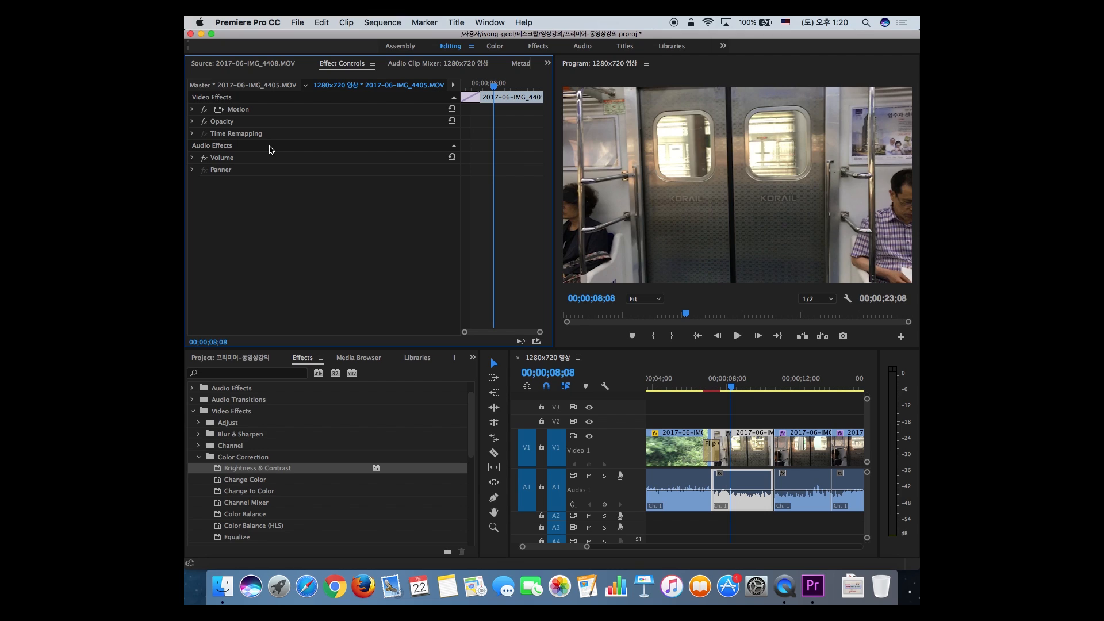
drag(222, 470, 749, 459)
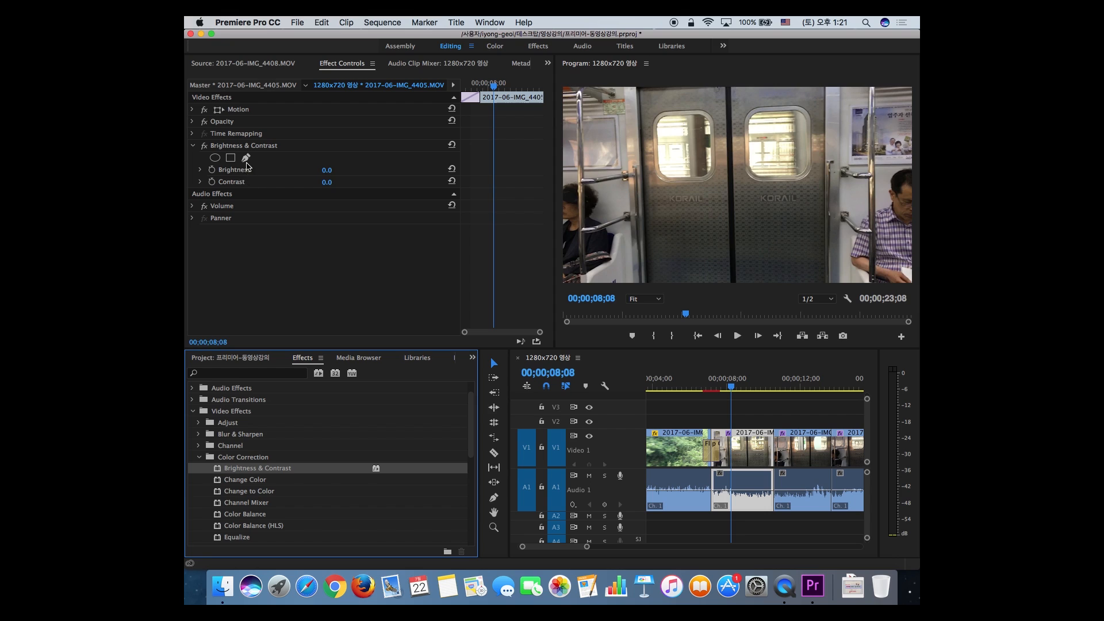
click(327, 171)
drag(326, 172, 337, 172)
drag(336, 170, 328, 170)
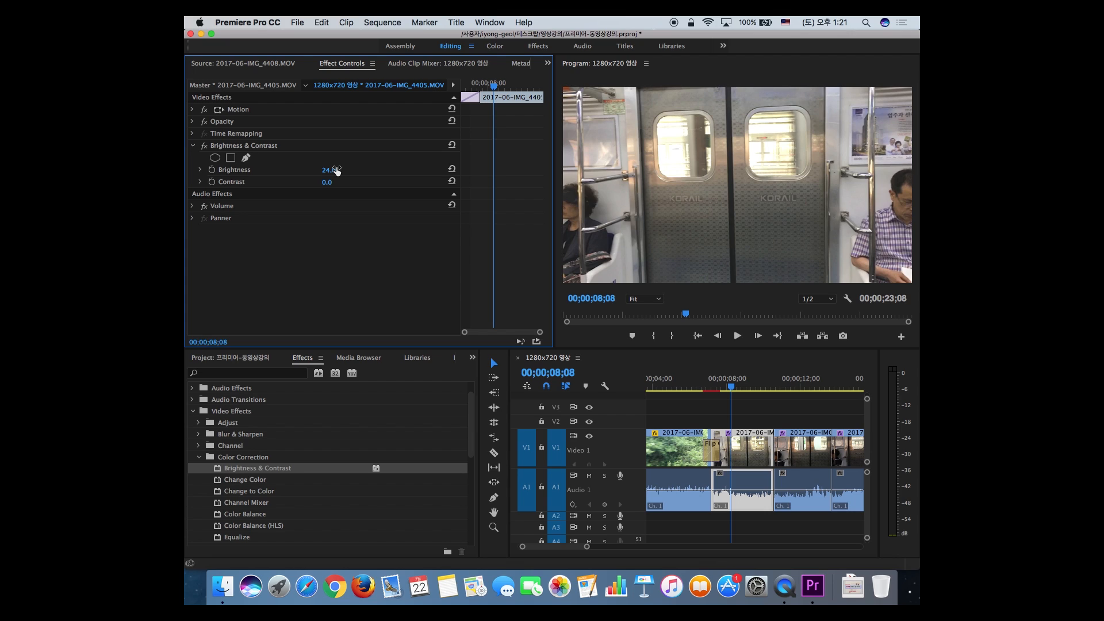
drag(327, 182, 332, 183)
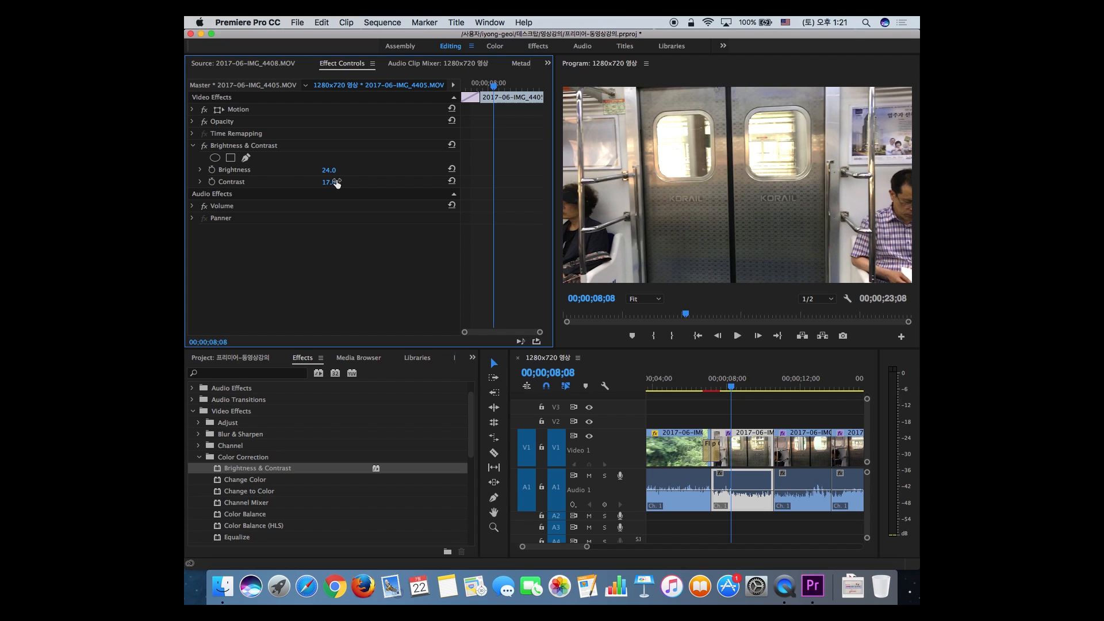
Toggle the new Brightness & Contrast effect off and on repeatedly to compare the picture.
click(204, 145)
click(204, 145)
click(204, 146)
click(204, 145)
click(204, 145)
click(205, 145)
click(204, 145)
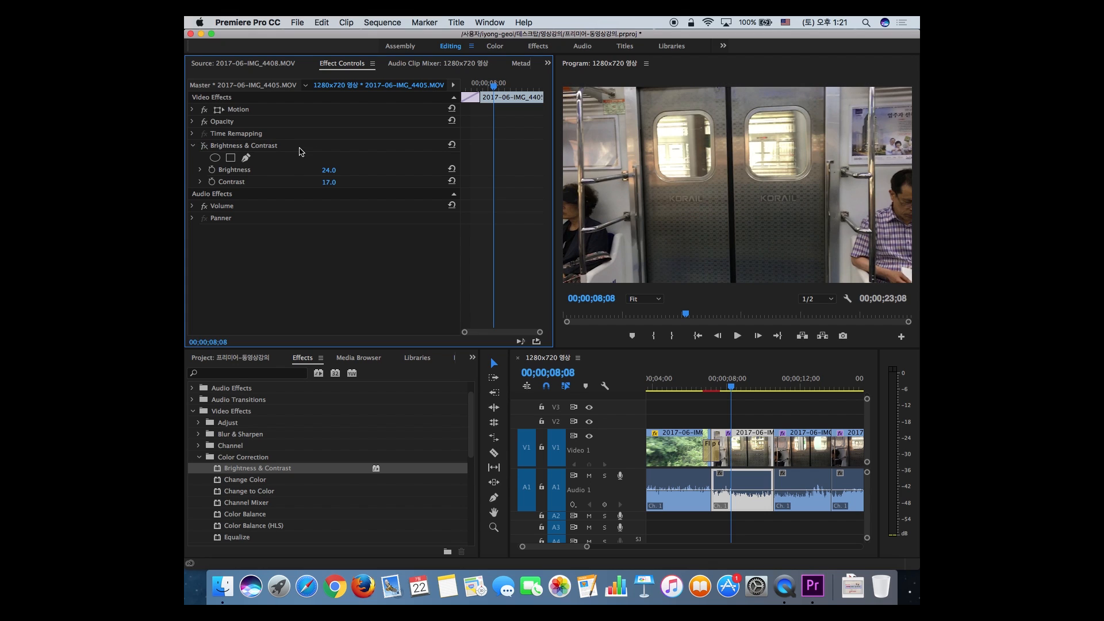
Re-enable Brightness & Contrast and raise its Brightness to 27.0.
drag(329, 170, 336, 170)
click(203, 147)
mouse_move(329, 171)
mouse_down()
mouse_move(321, 170)
mouse_move(331, 171)
mouse_up()
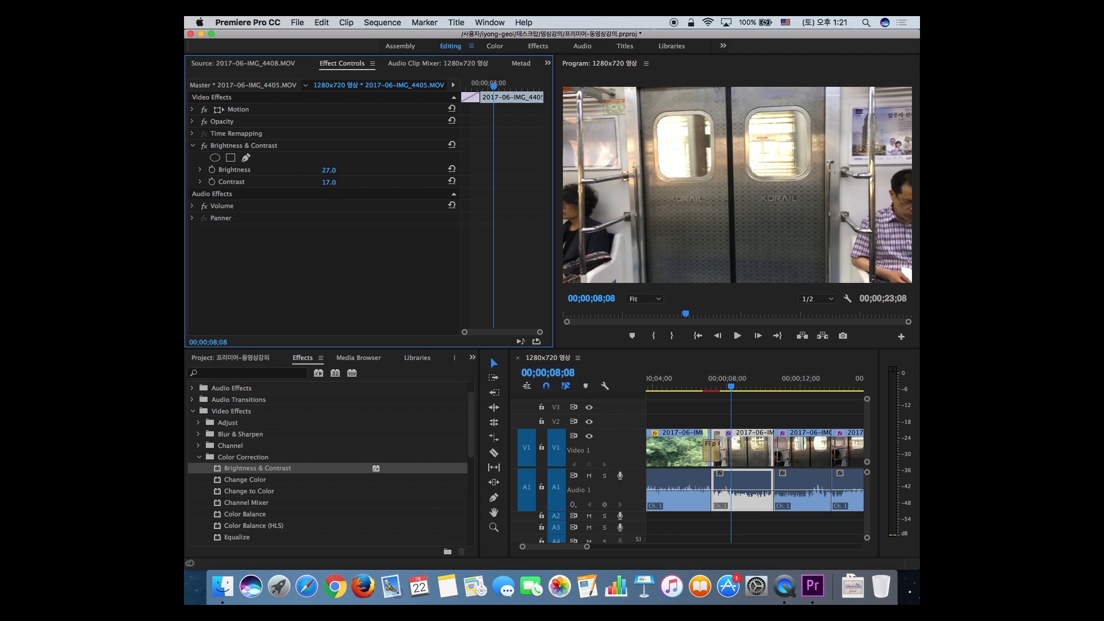
Compare the picture with Brightness & Contrast off and on, then darken it by setting Brightness to -27.0.
click(204, 147)
click(204, 147)
click(205, 147)
click(204, 148)
click(204, 147)
click(204, 147)
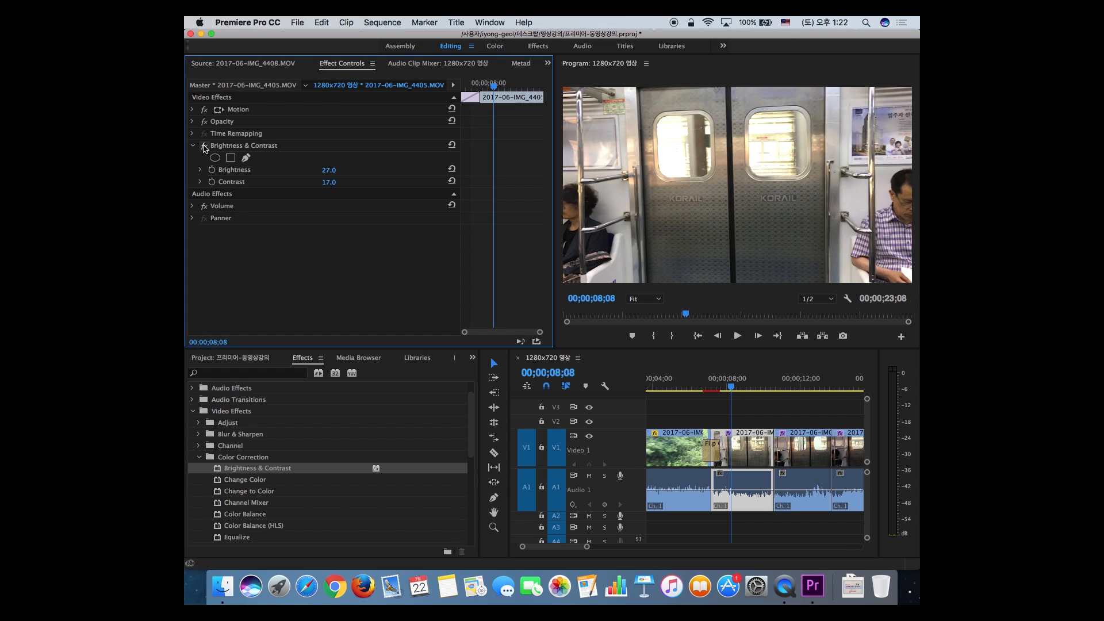
drag(328, 171, 297, 171)
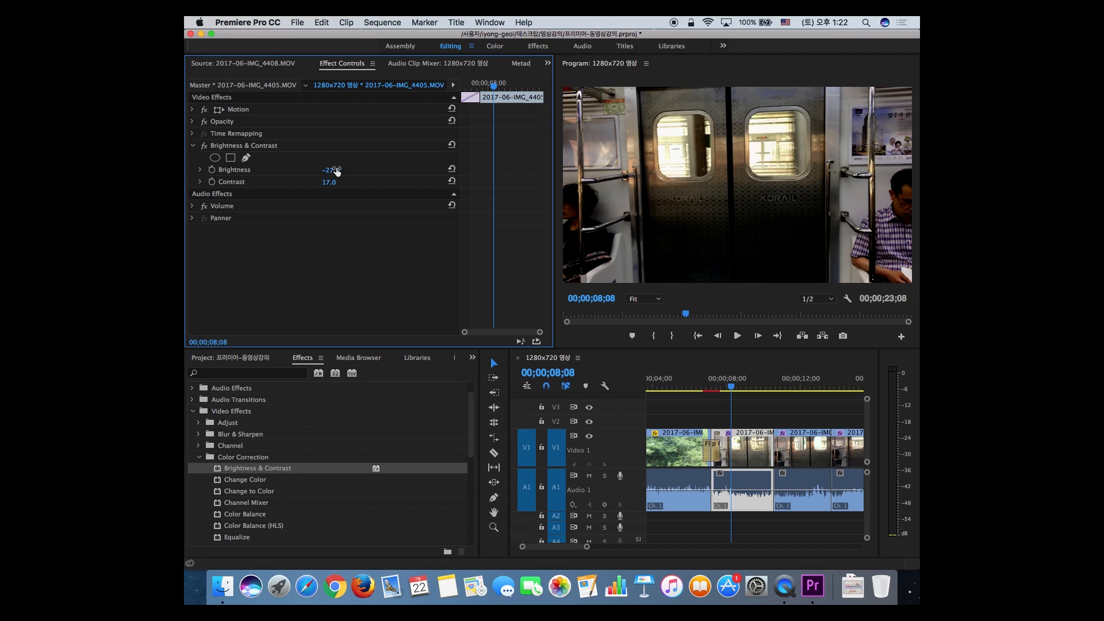
Collapse the Color Correction and Video Effects folders and move the playhead to 00;00;19;26 over the 2017-06-IMG_4408.MOV clip.
click(201, 457)
click(194, 411)
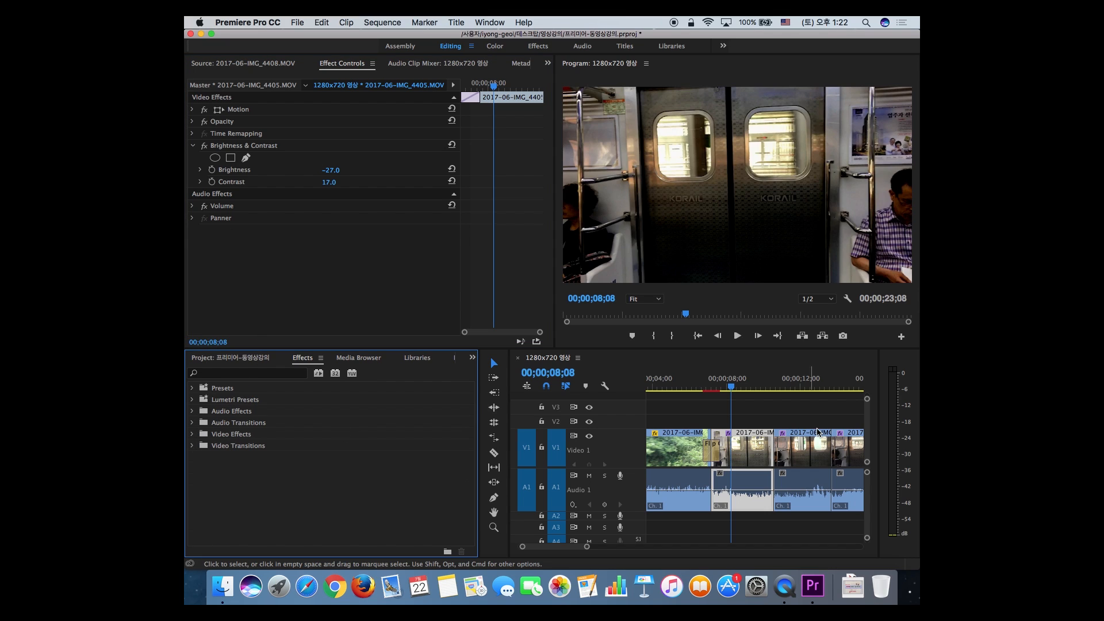
click(800, 381)
key(minus)
key(minus)
click(736, 386)
key(equal)
key(equal)
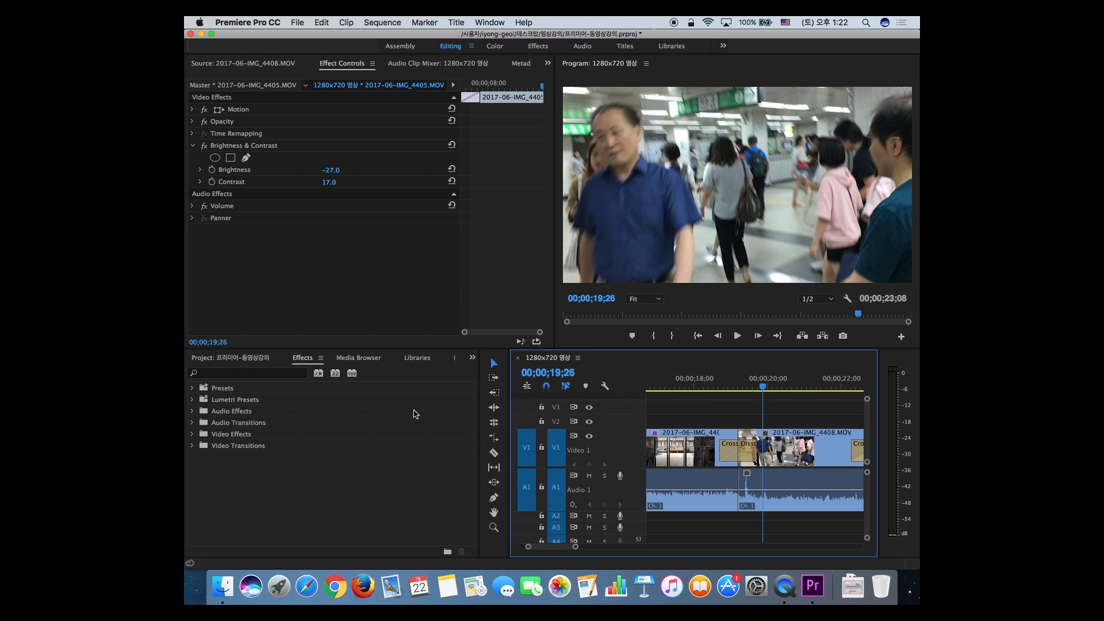
Look through the Presets and Lumetri Presets folders and preview the Cinespace looks in the Cinematic group.
click(193, 390)
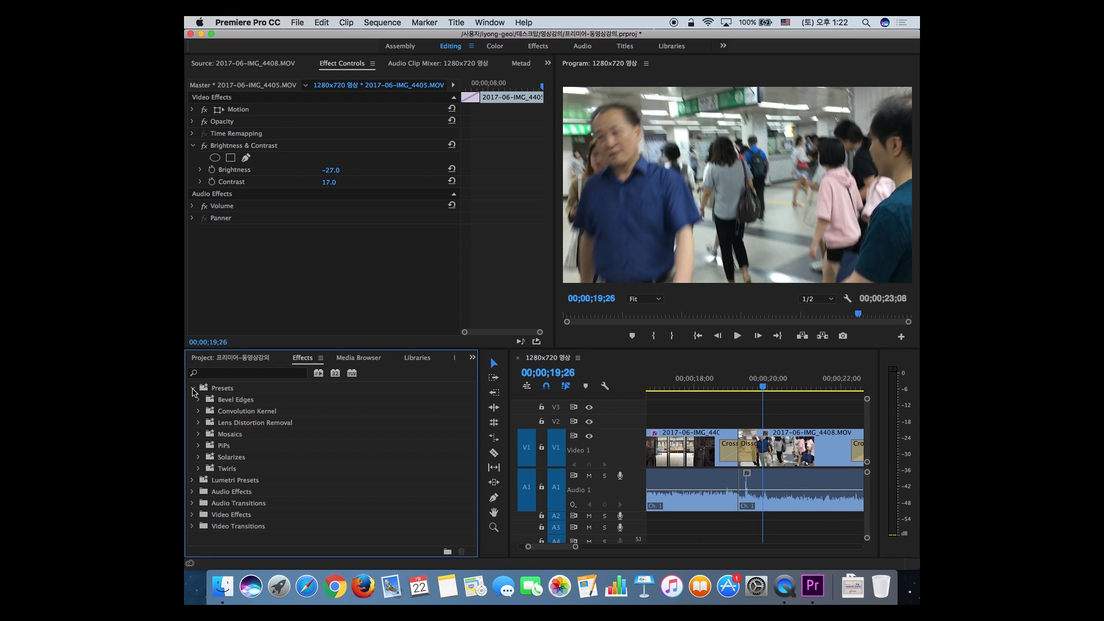
click(193, 389)
click(193, 400)
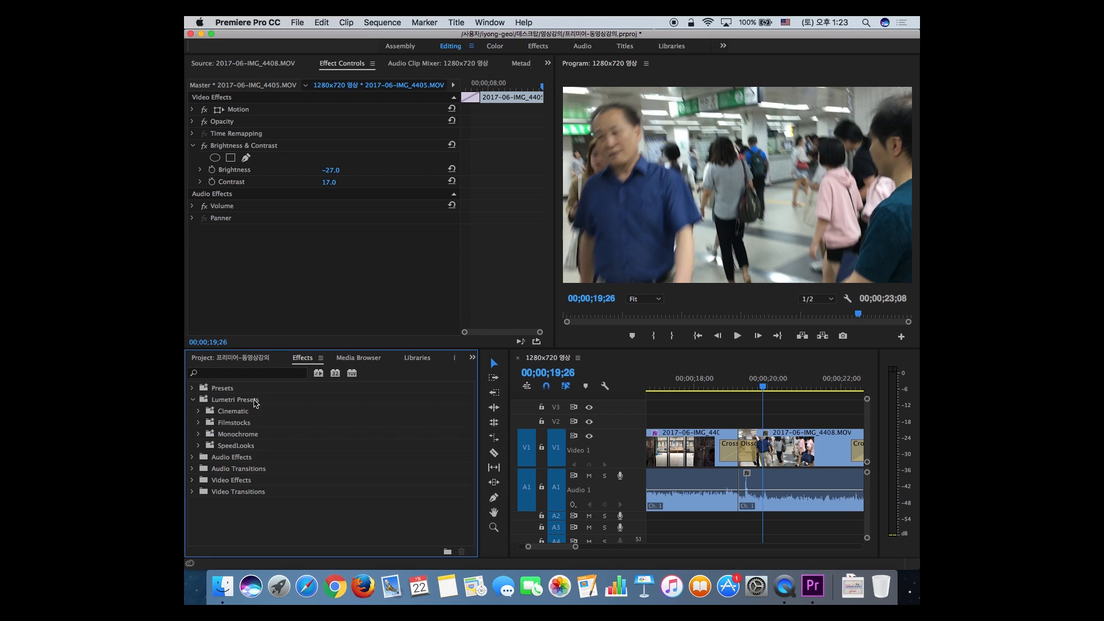
click(199, 412)
click(200, 412)
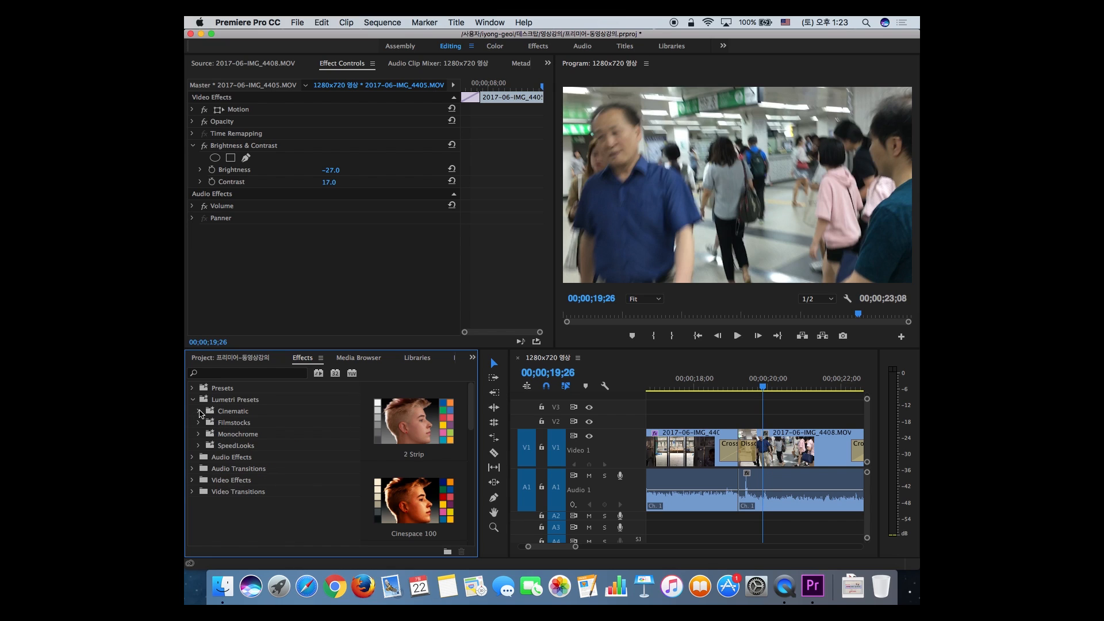
click(200, 411)
click(260, 434)
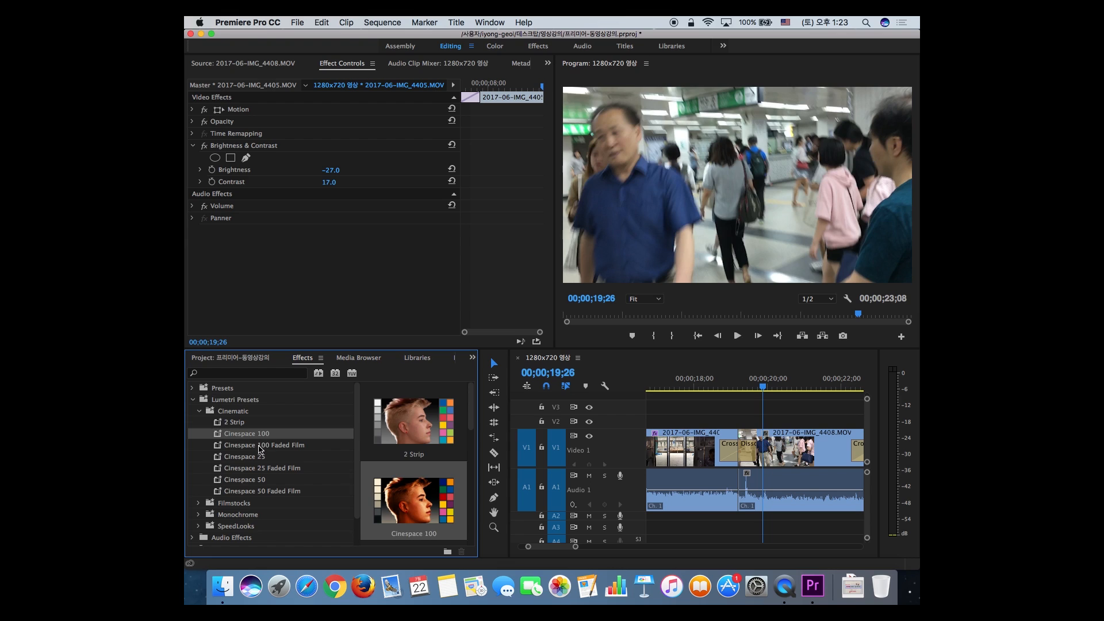
click(259, 446)
click(258, 460)
click(259, 477)
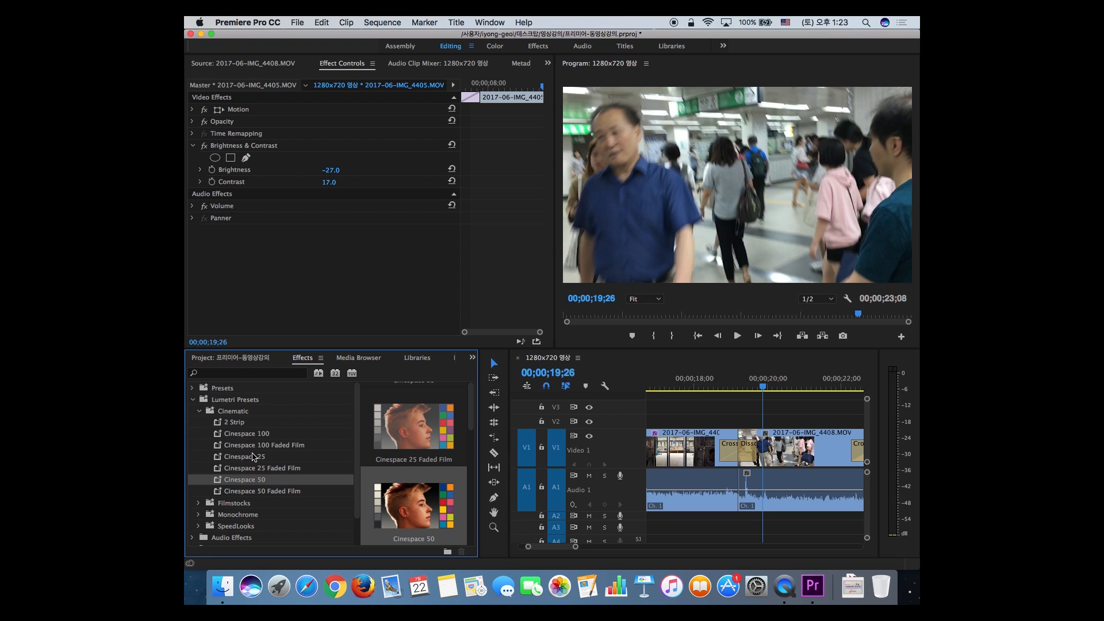
Try the Cinespace 100 Lumetri preset on the 2017-06-IMG_4408.MOV clip and undo it.
click(250, 435)
drag(911, 425, 819, 453)
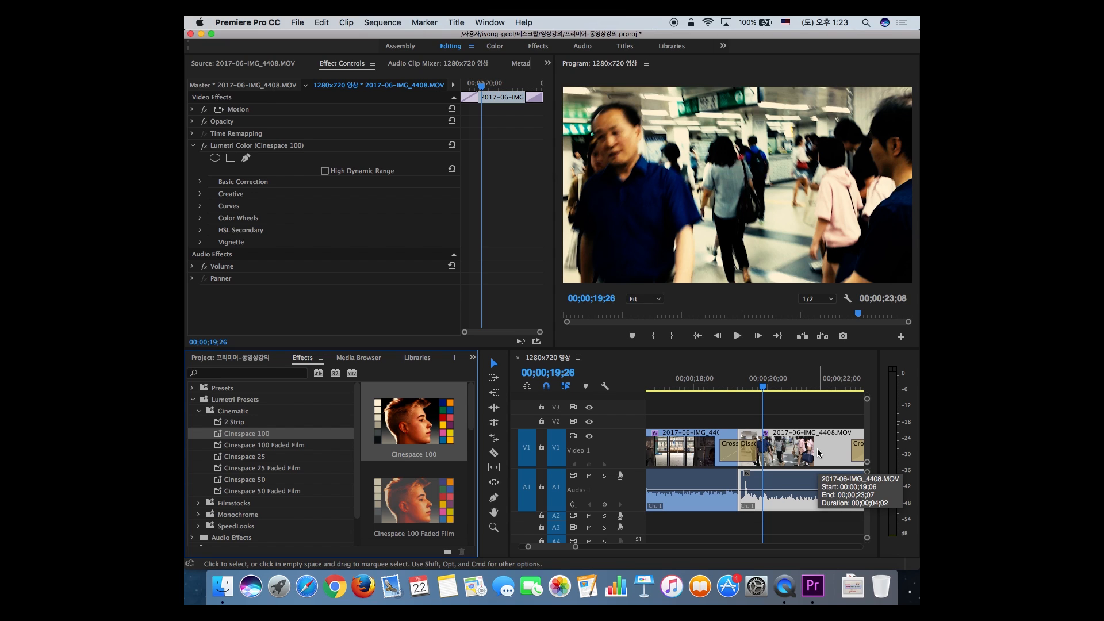
key(super+z)
Try the 2 Strip Lumetri preset on the 2017-06-IMG_4408.MOV clip and delete the effect.
drag(230, 422, 808, 454)
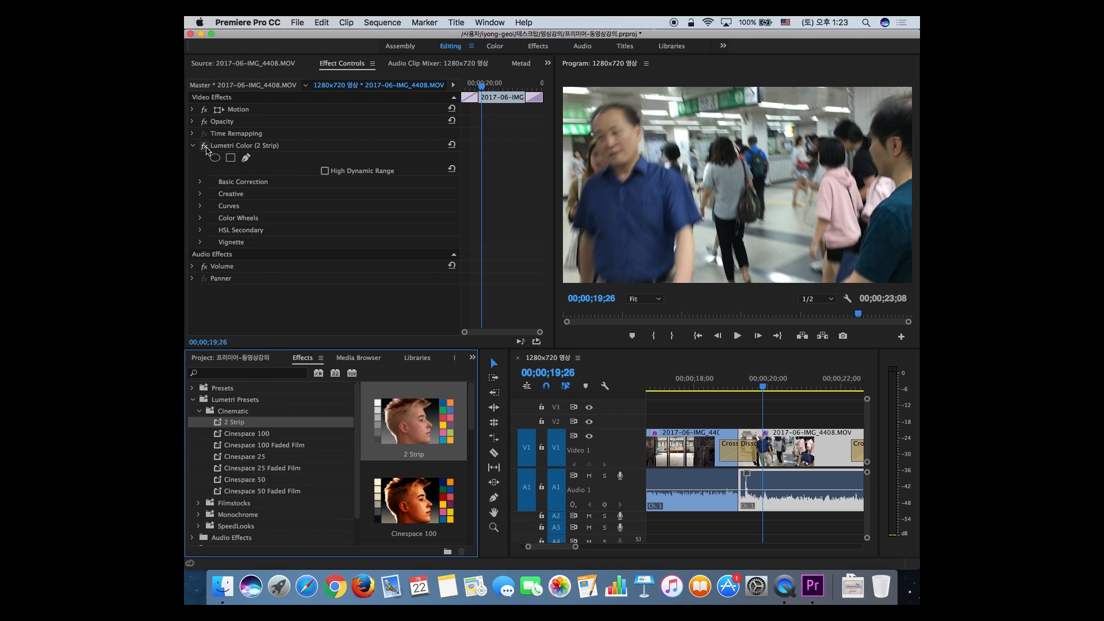
click(229, 146)
key(Delete)
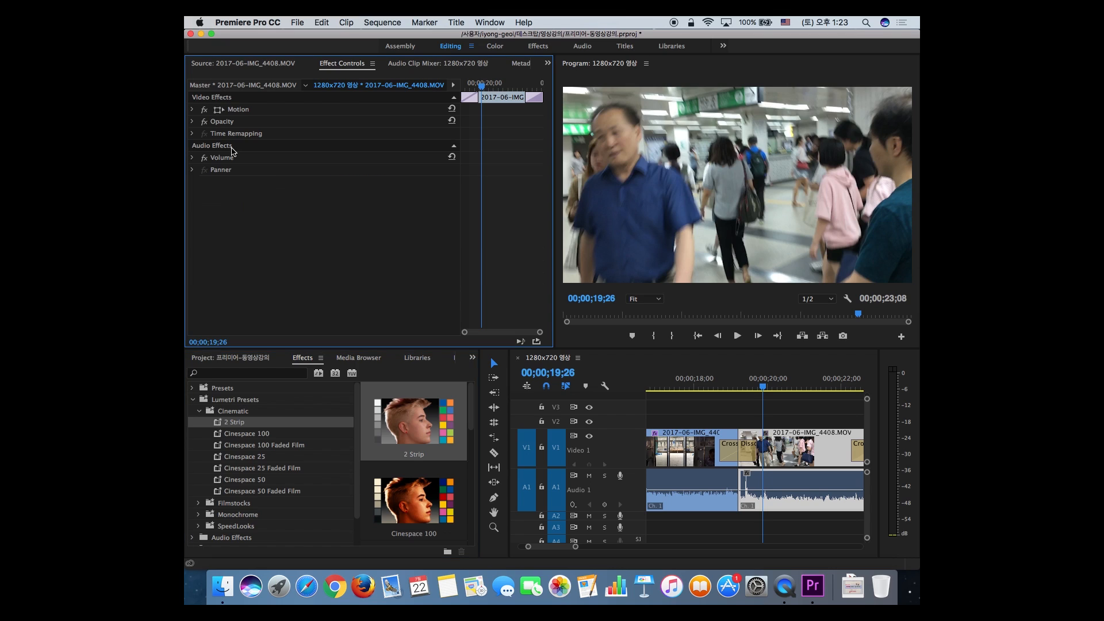
Apply the Cinespace 25 Lumetri preset to the 2017-06-IMG_4408.MOV clip and start playback.
click(254, 457)
drag(254, 457, 805, 447)
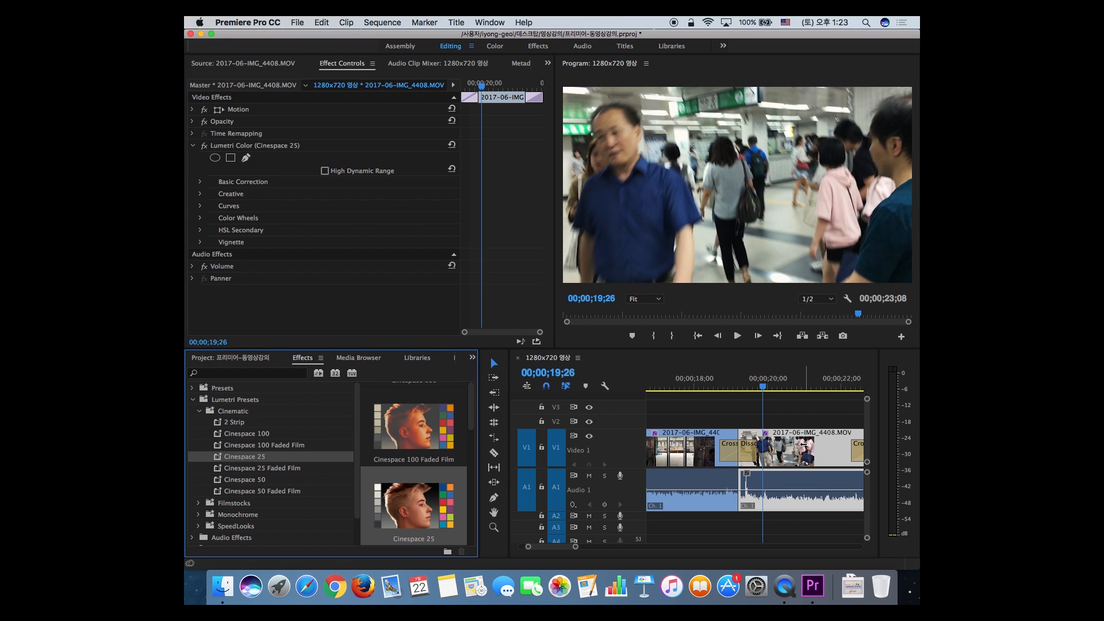
key(space)
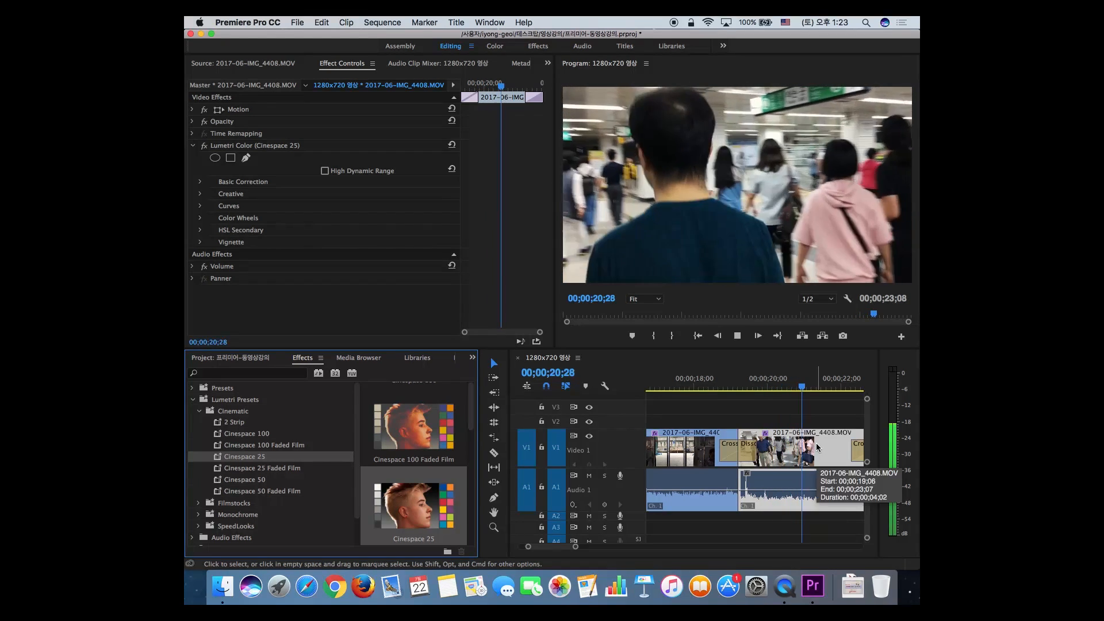
Toggle the Cinespace 25 Lumetri Color effect off and on to compare the picture, then delete it from the clip.
click(205, 149)
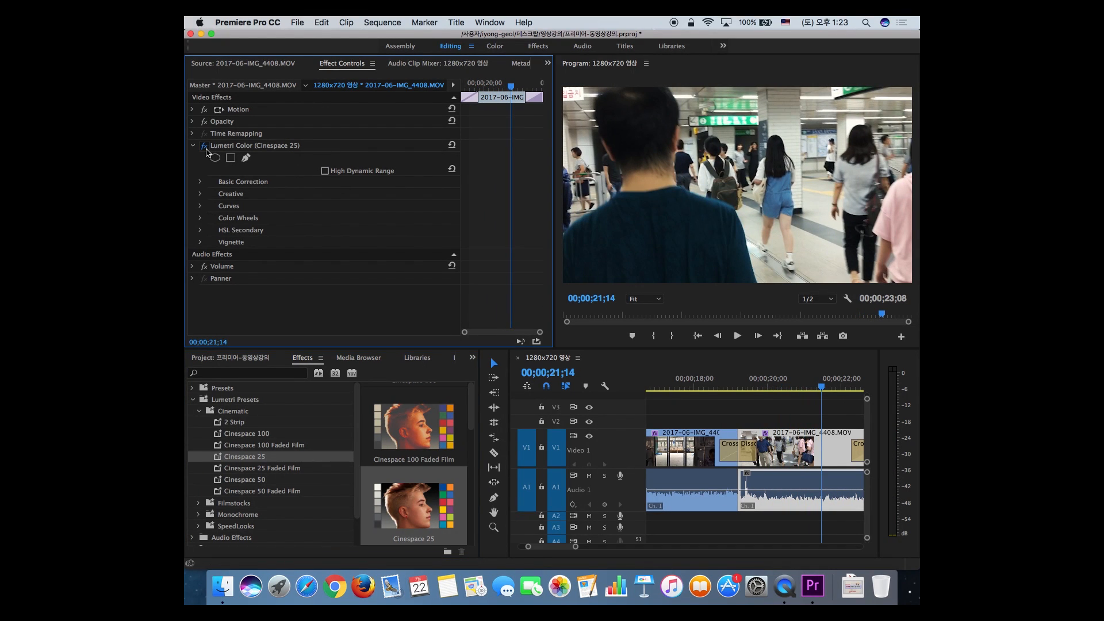
key(space)
click(205, 148)
click(205, 149)
click(205, 148)
click(205, 149)
click(205, 148)
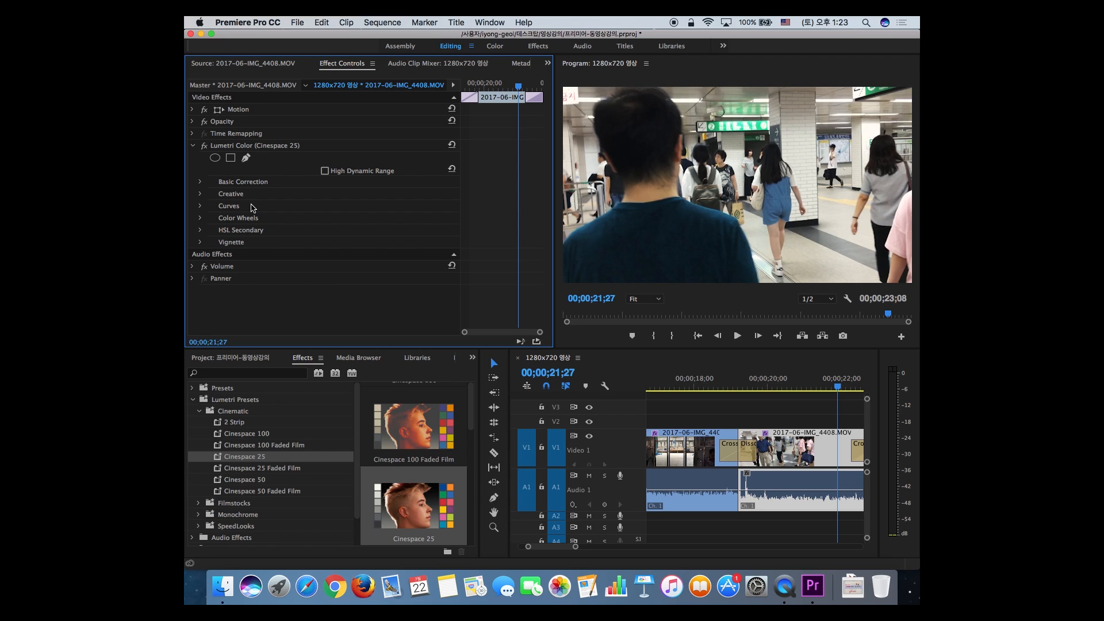
click(240, 146)
key(BackSpace)
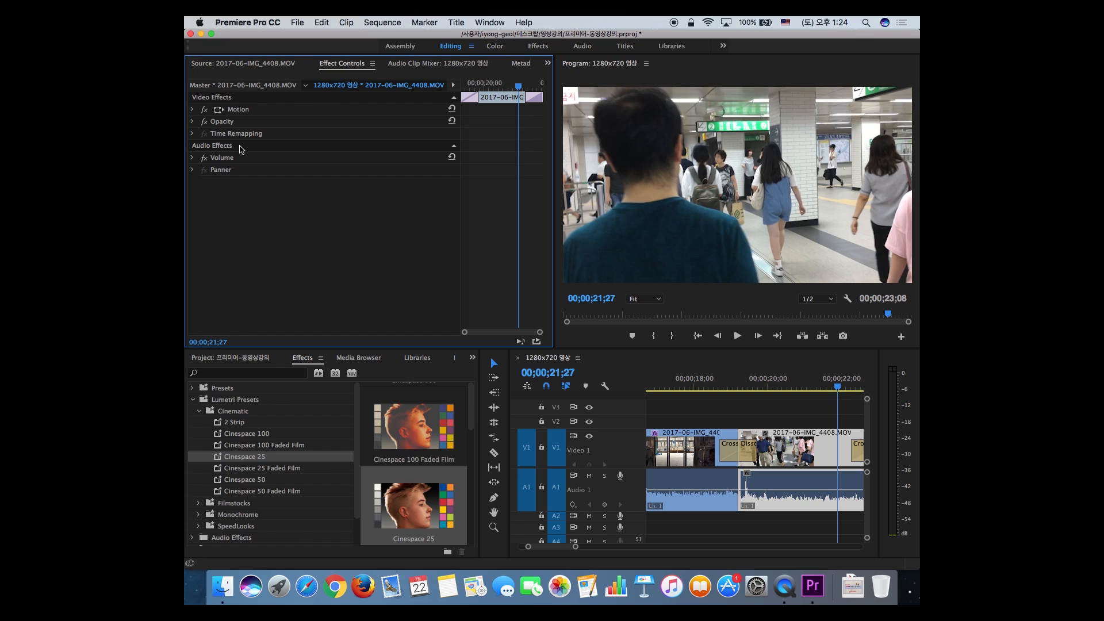
Preview the Filmstocks presets and apply Fuji Eterna 250d Kodak 2395 (by Adobe) to the 2017-06-IMG_4408.MOV clip.
click(199, 411)
click(199, 422)
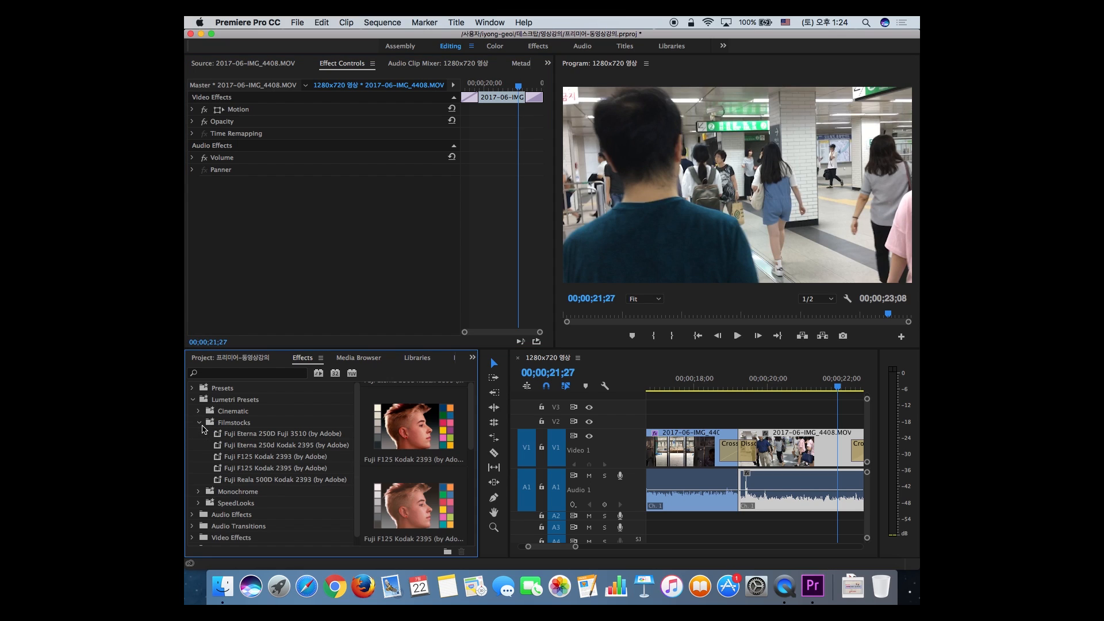
click(289, 437)
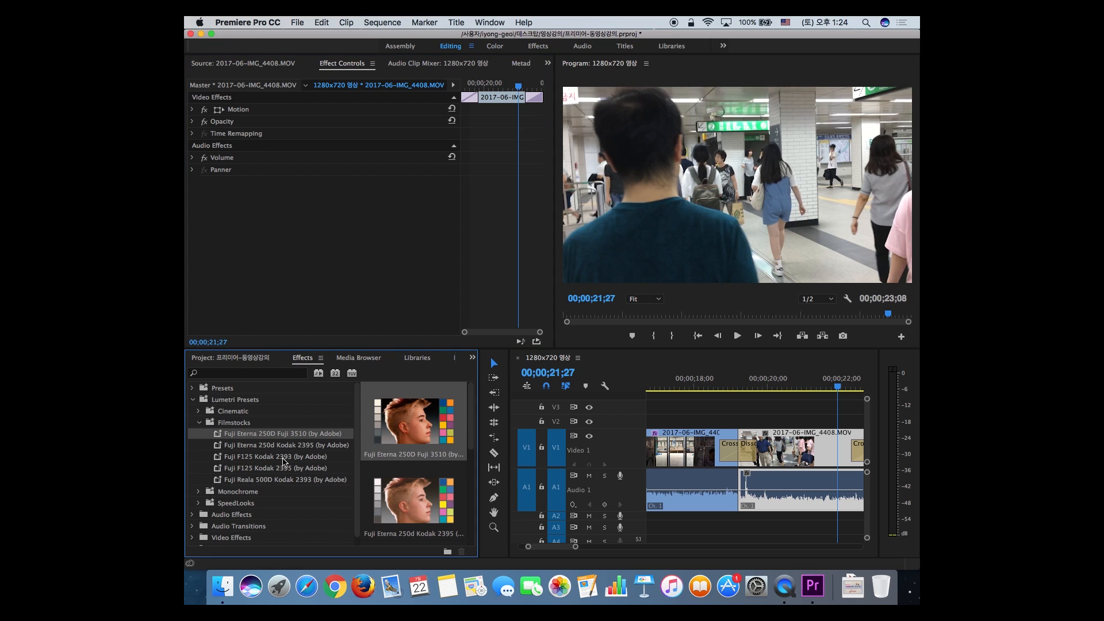
click(281, 447)
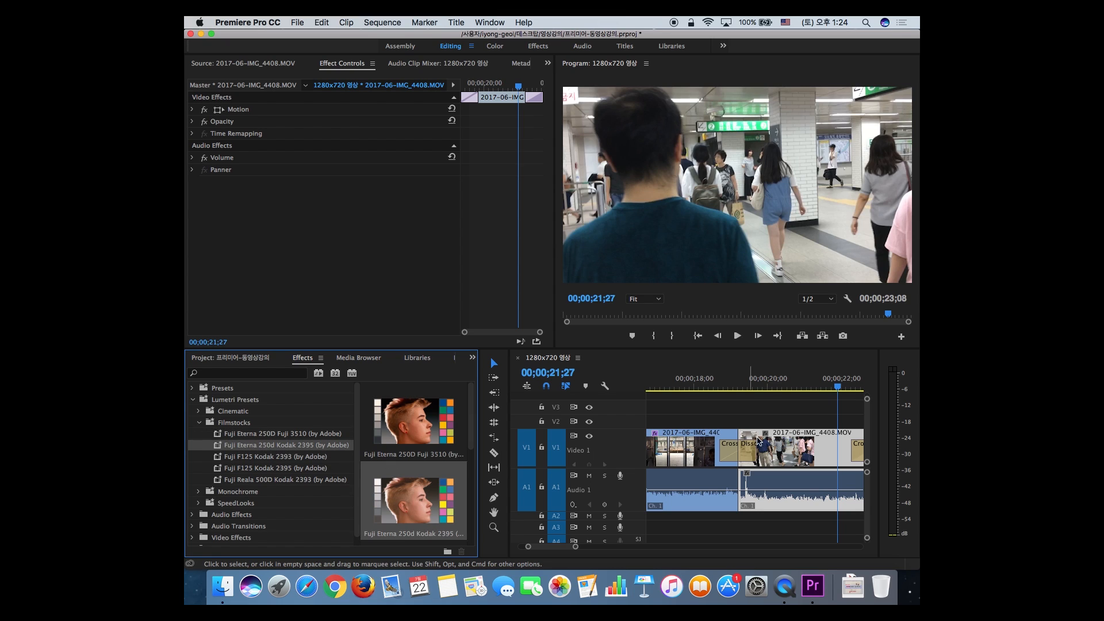
click(198, 453)
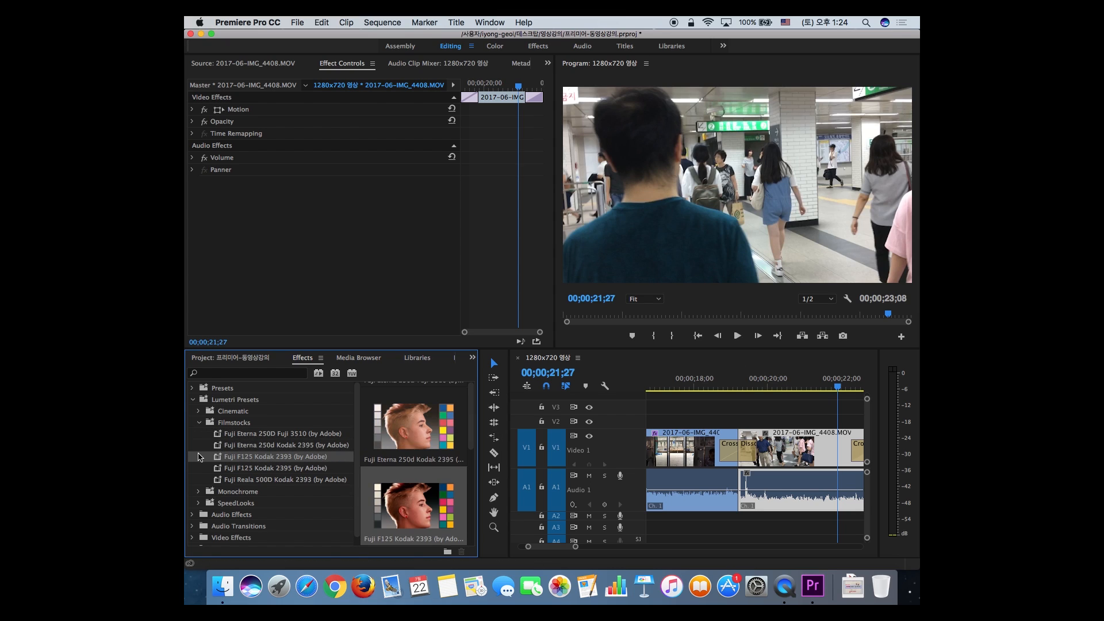
click(216, 448)
drag(218, 451, 799, 460)
Play a short stretch of the graded 2017-06-IMG_4408.MOV clip and pause at 00;00;21;04.
click(793, 393)
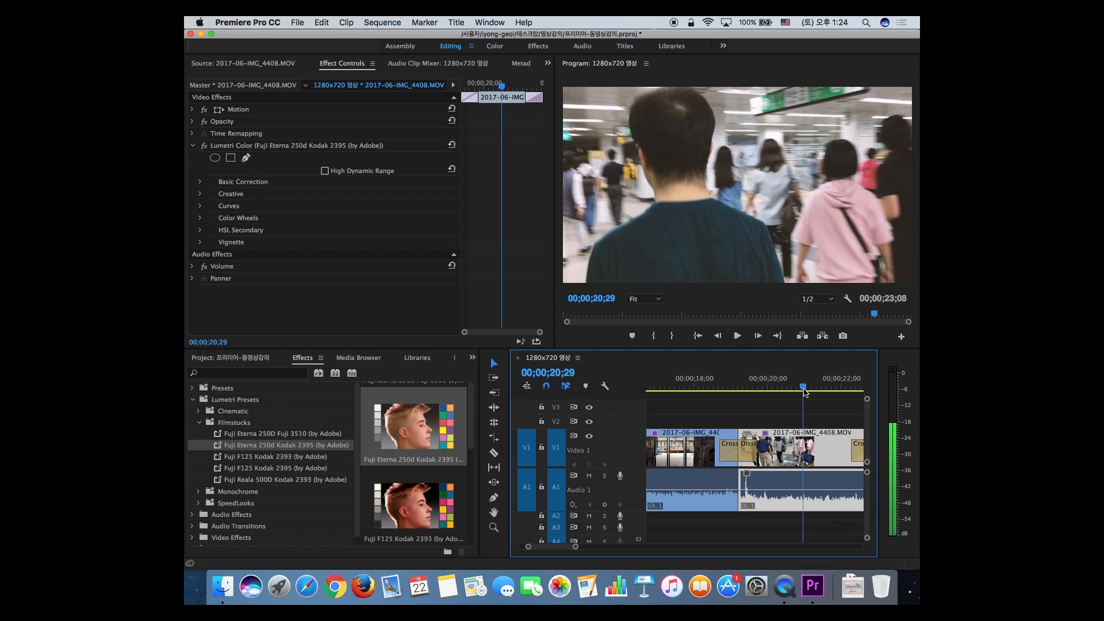
key(space)
key(space)
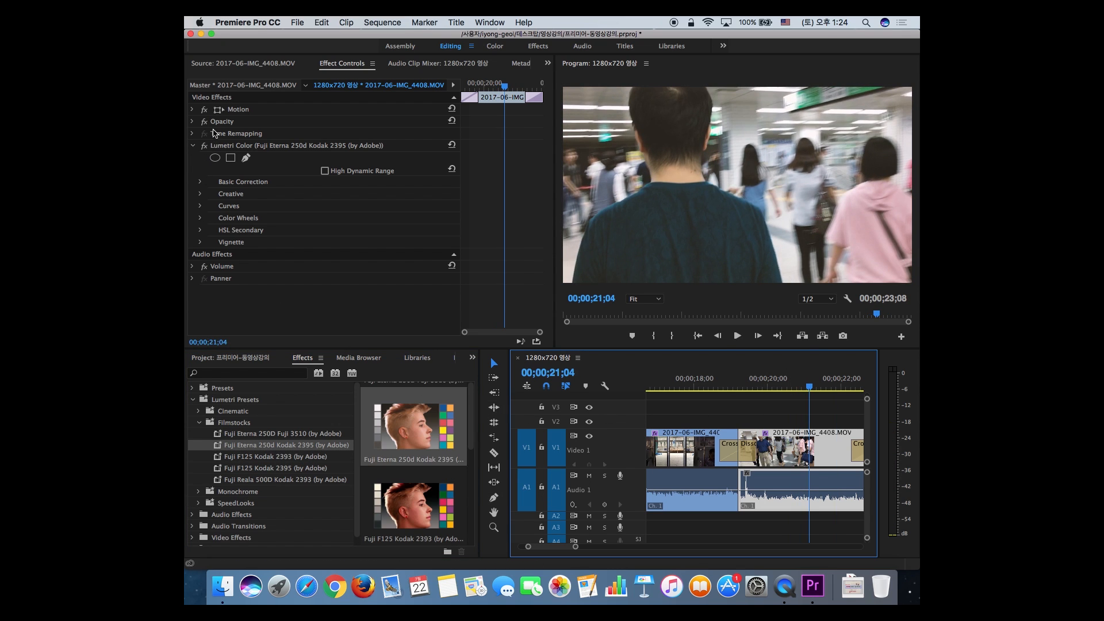
Toggle the Fuji Eterna 250d Kodak 2395 Lumetri Color effect off and on repeatedly, then play the sequence to its end.
click(204, 146)
click(204, 146)
click(204, 146)
click(205, 146)
click(204, 146)
click(205, 146)
click(204, 146)
click(204, 146)
click(204, 146)
click(204, 146)
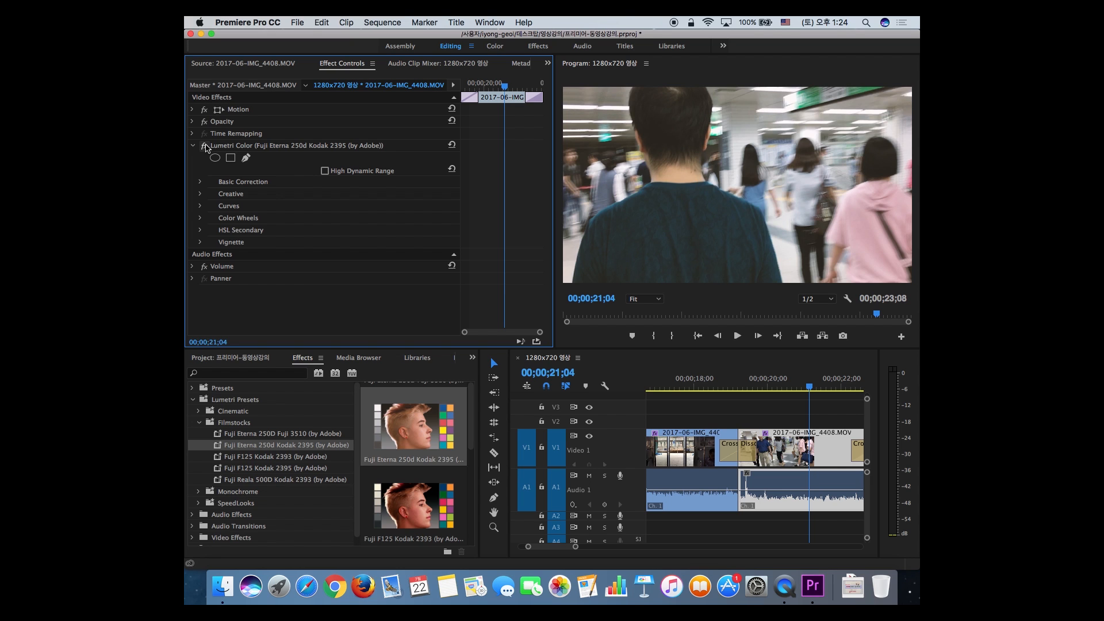
key(space)
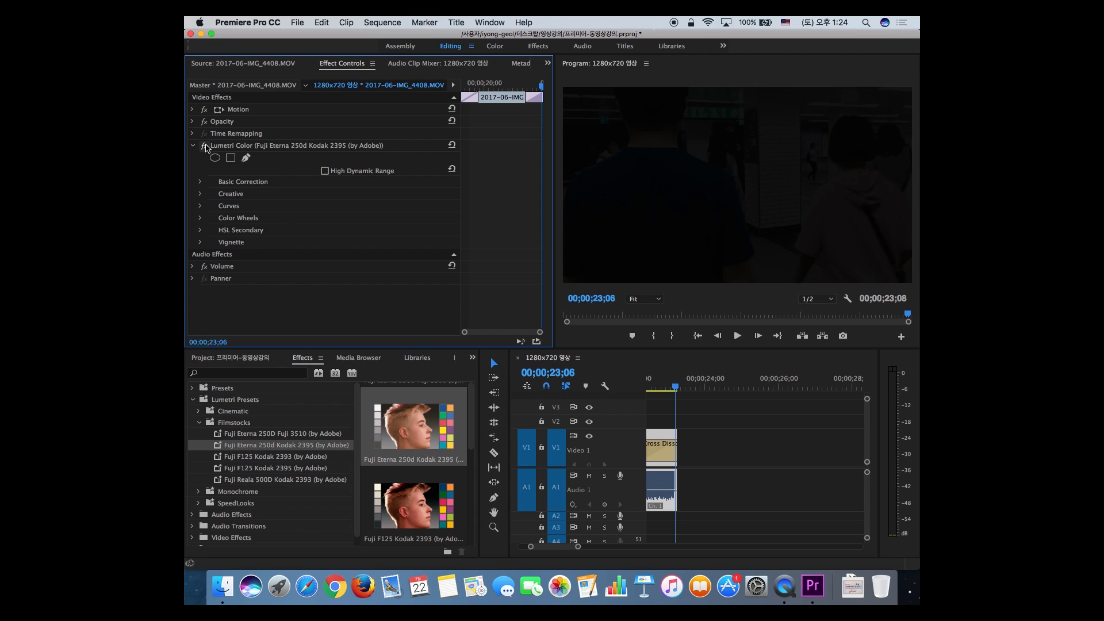
Collapse the Lumetri Presets folder and show the whole sequence in the timeline.
click(195, 400)
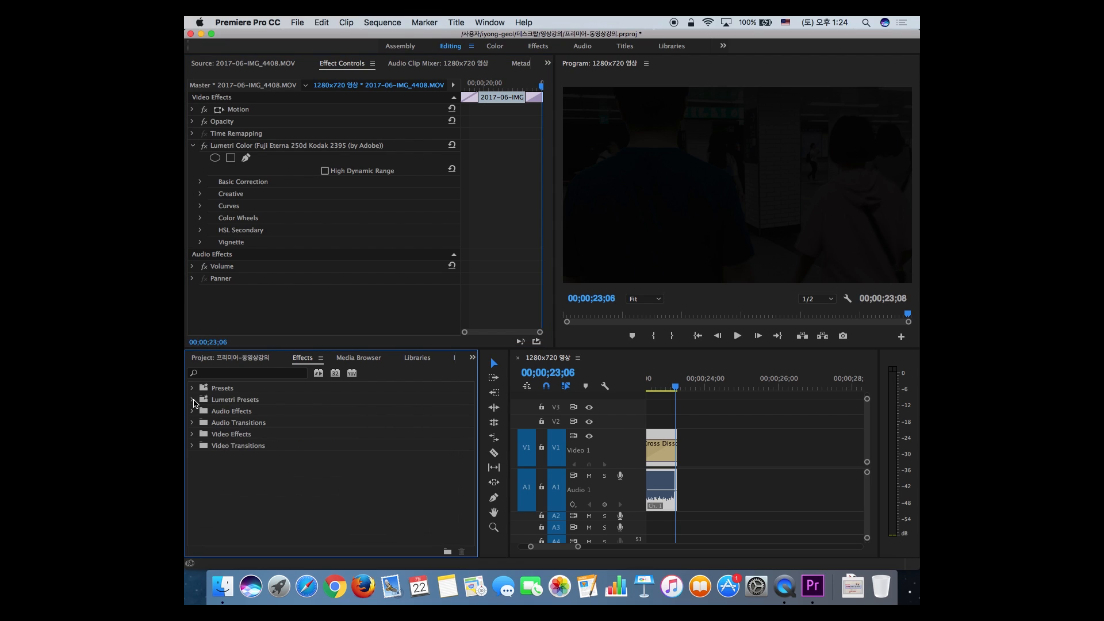
click(253, 403)
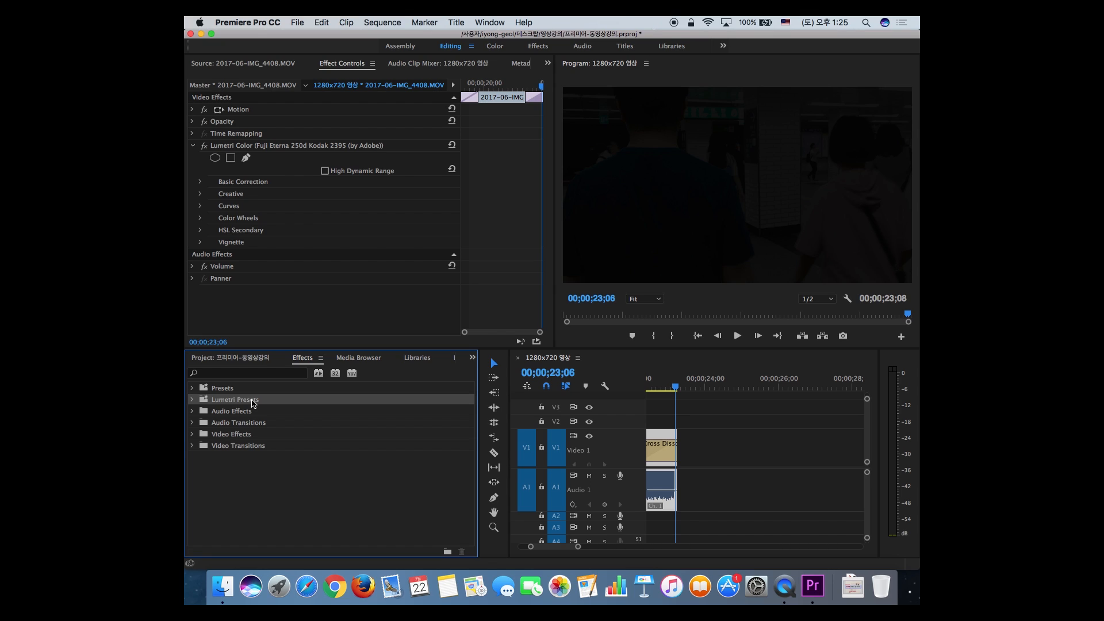
key(minus)
key(minus)
key(minus)
key(minus)
key(minus)
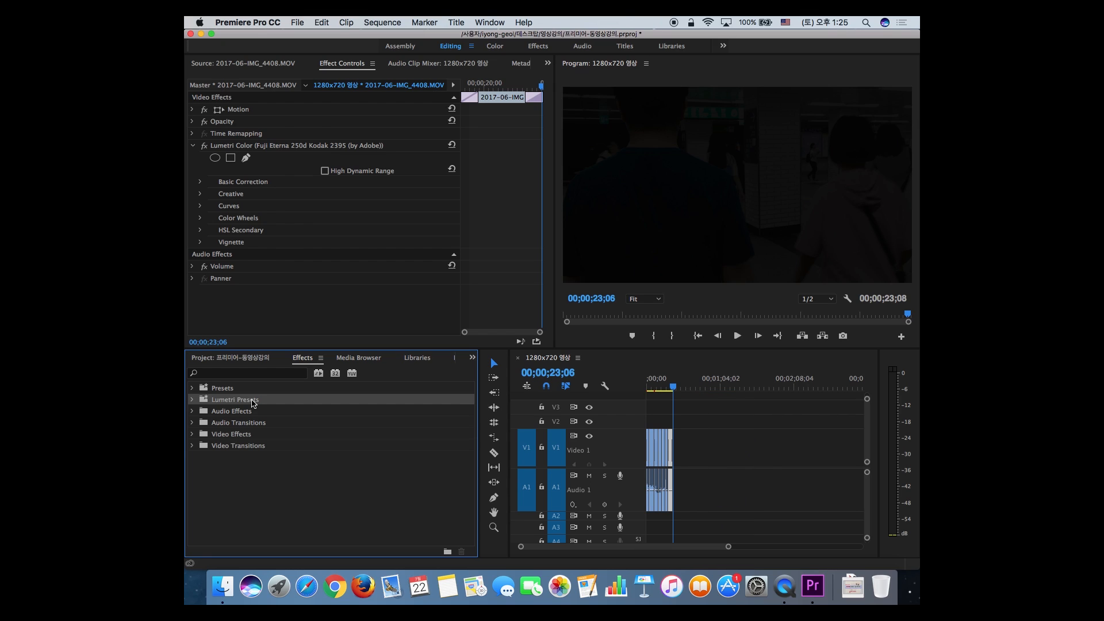
key(equal)
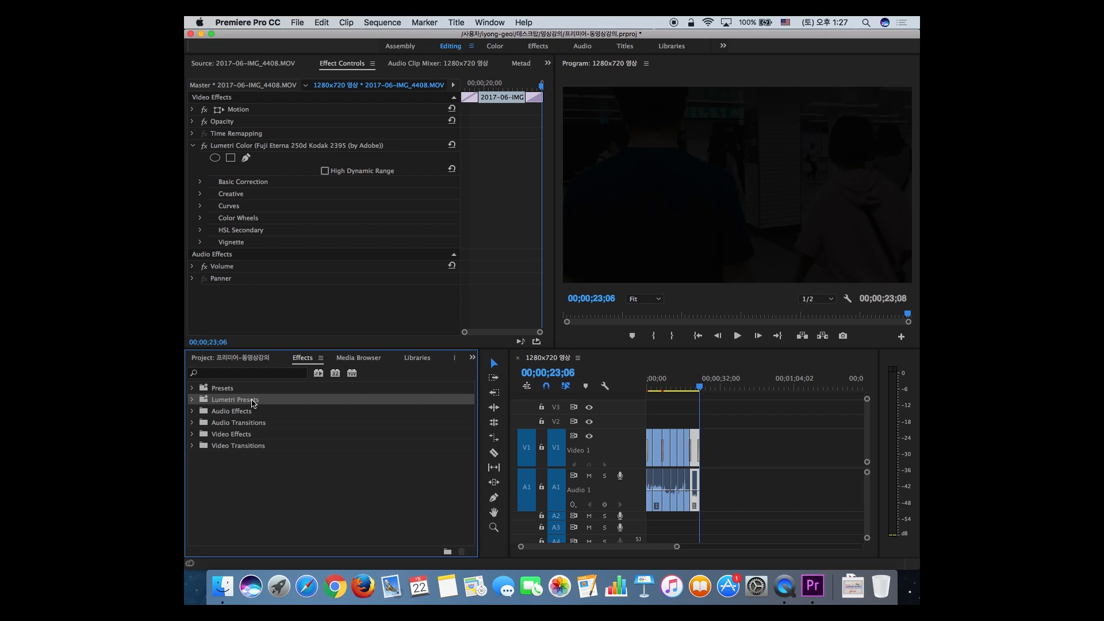
Save the project, move the playhead to 00;00;20;07 in the last clip and deselect all clips.
key(super+s)
click(694, 385)
key(equal)
key(equal)
key(equal)
key(minus)
click(785, 402)
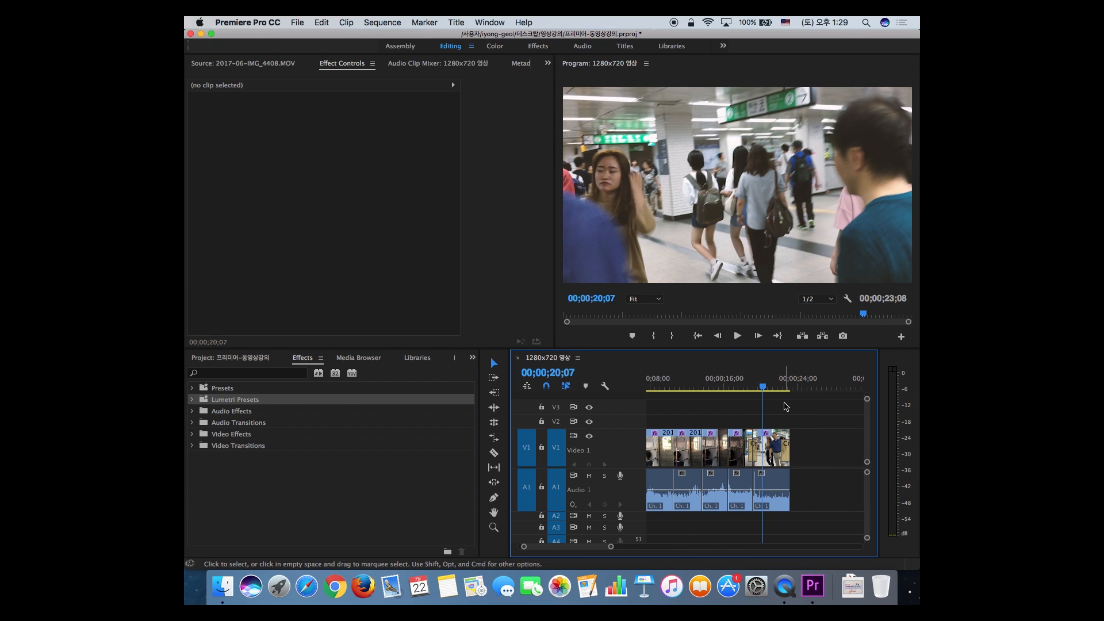
Raise the computer's output volume by several levels.
key(XF86AudioRaiseVolume)
key(XF86AudioRaiseVolume)
key(XF86AudioRaiseVolume)
key(XF86AudioRaiseVolume)
key(XF86AudioRaiseVolume)
key(XF86AudioRaiseVolume)
key(XF86AudioRaiseVolume)
key(XF86AudioRaiseVolume)
key(XF86AudioRaiseVolume)
key(XF86AudioRaiseVolume)
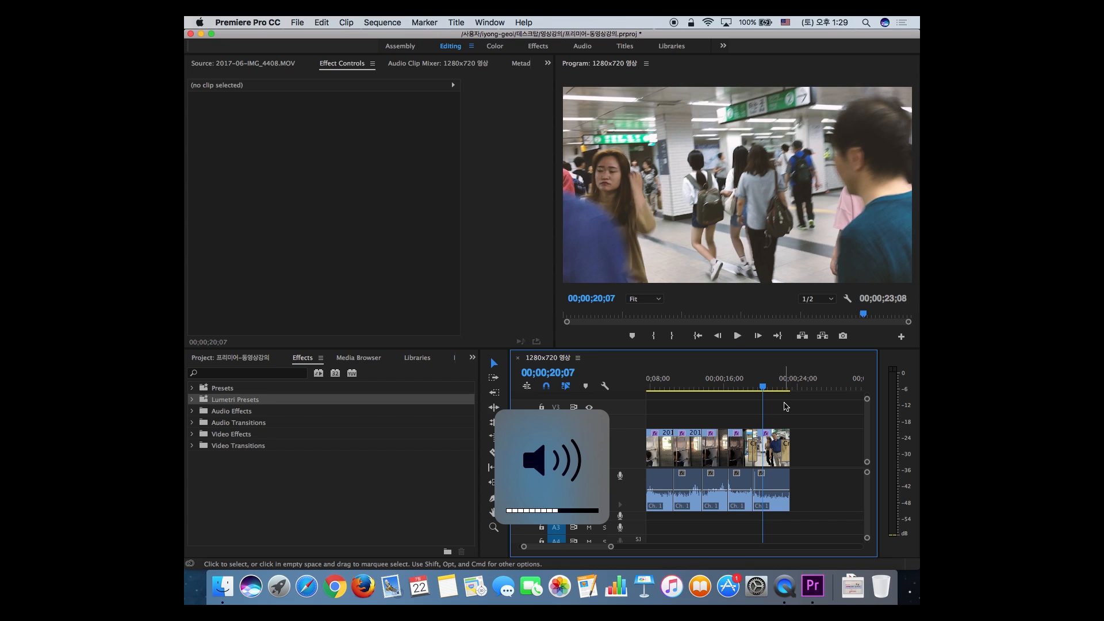
Play the sequence from 00;00;18;03 through the last clip while watching the audio meters, and pause at 00;00;22;15.
drag(761, 388, 743, 386)
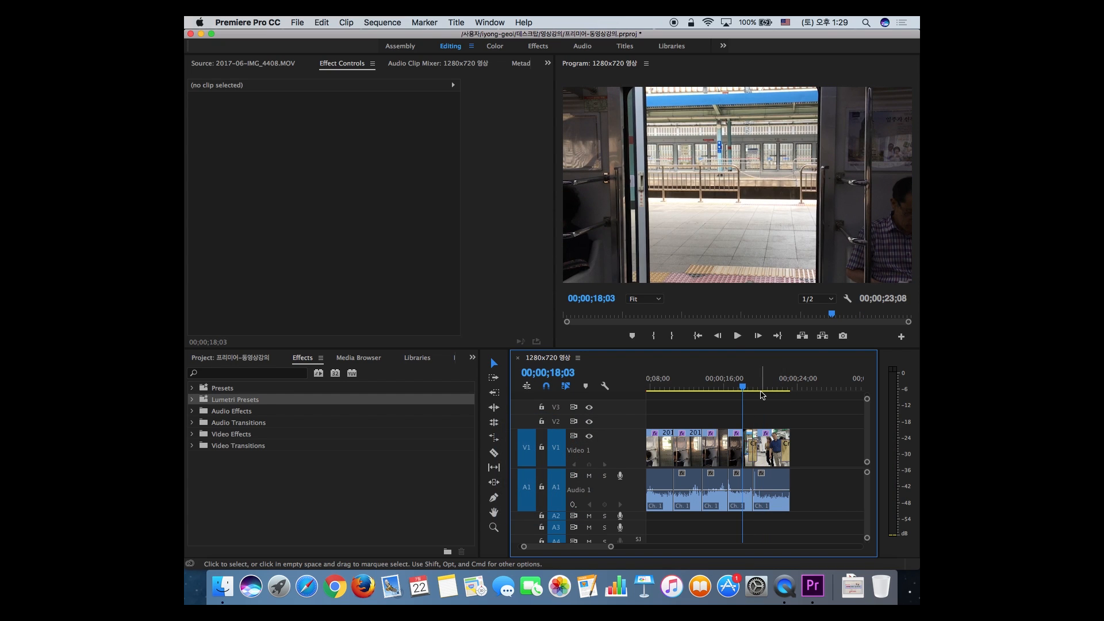
key(space)
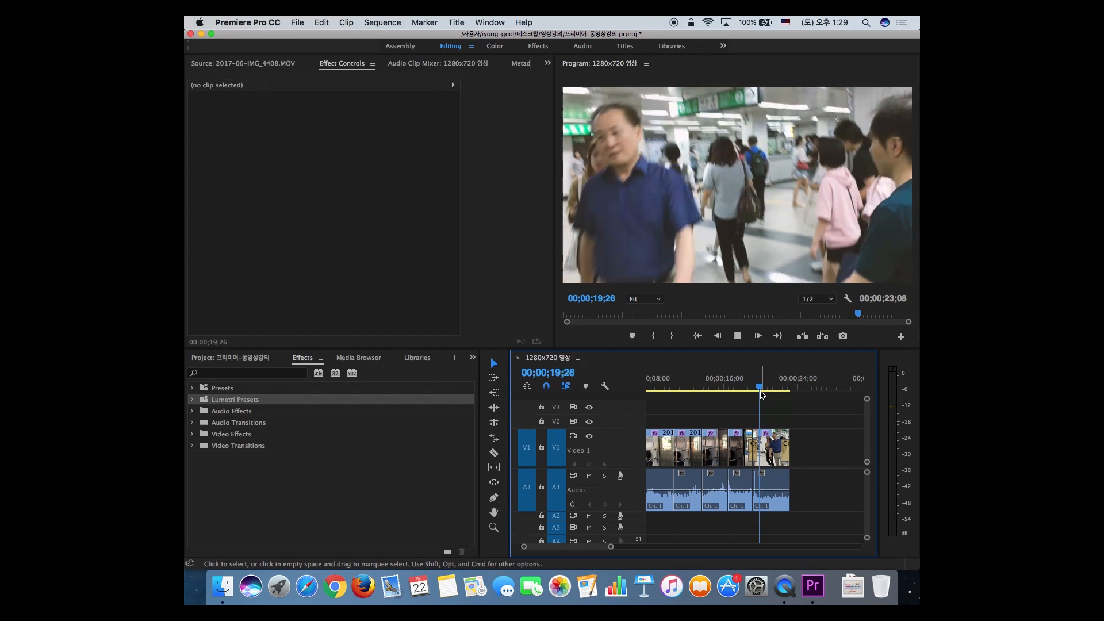
key(space)
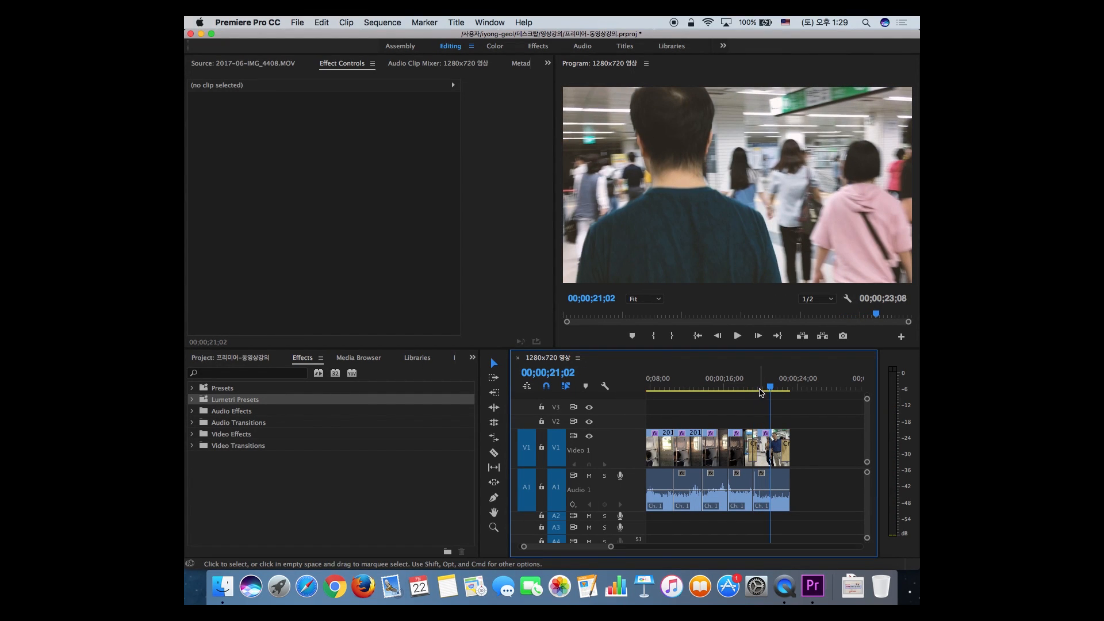
click(758, 388)
key(space)
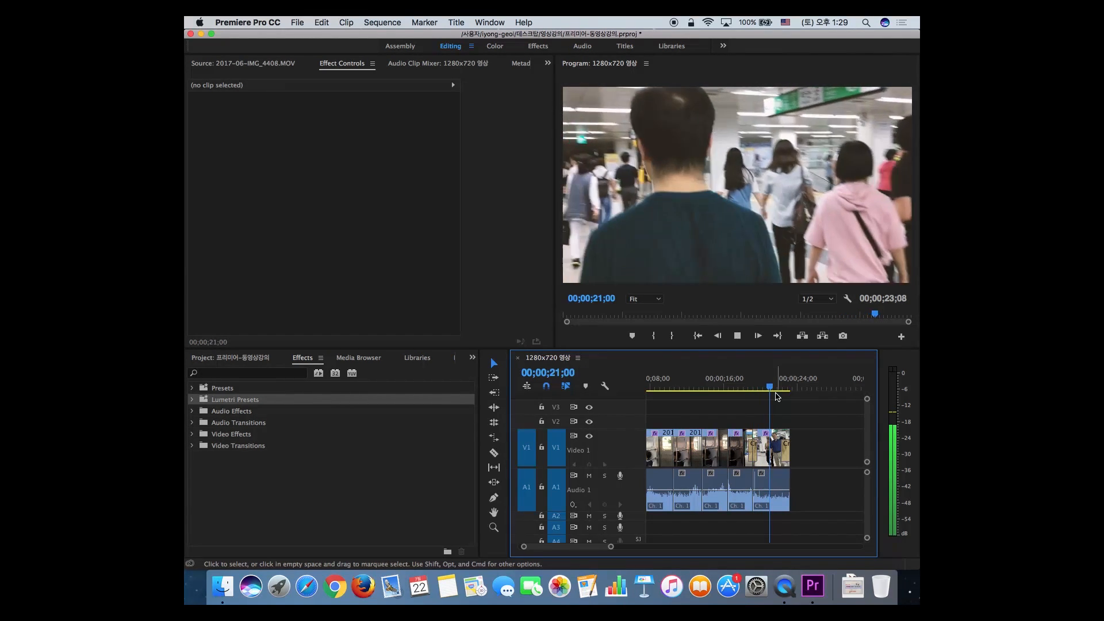
key(space)
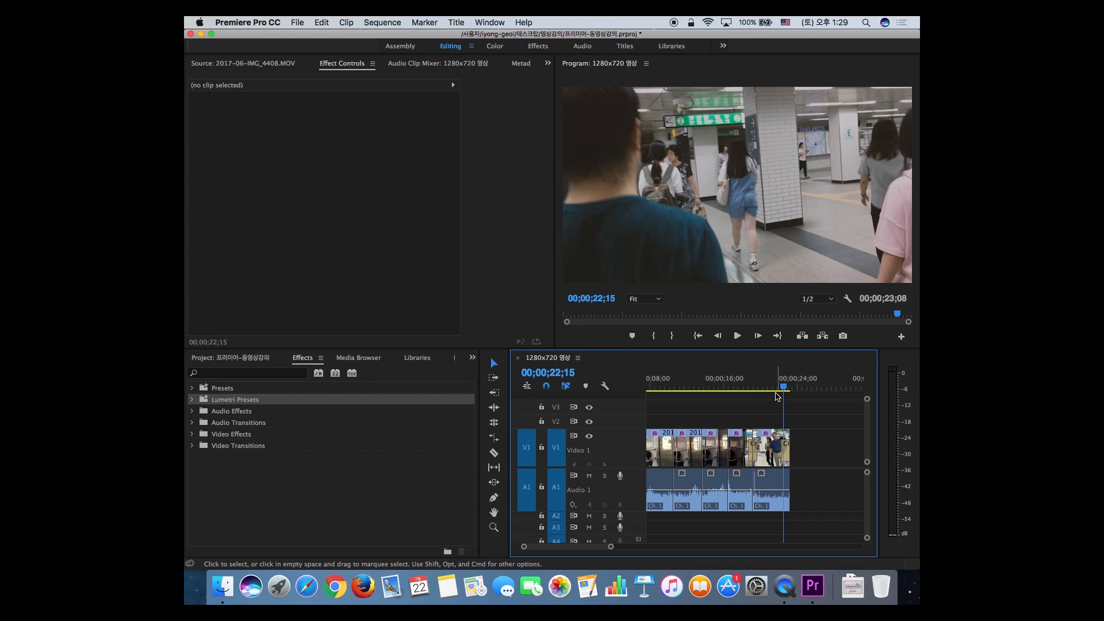
Try lowering the 2017-06-IMG_4408.MOV clip's audio level to about -14.28 dB on its volume line, and return it to the original level.
key(=)
key(=)
key(=)
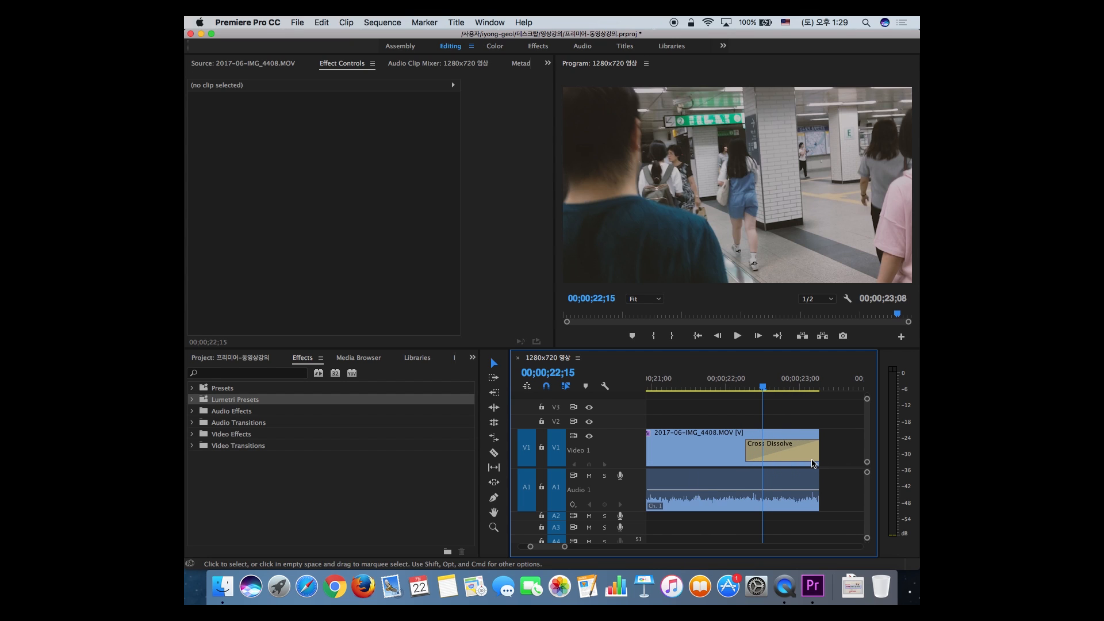
drag(700, 388, 743, 391)
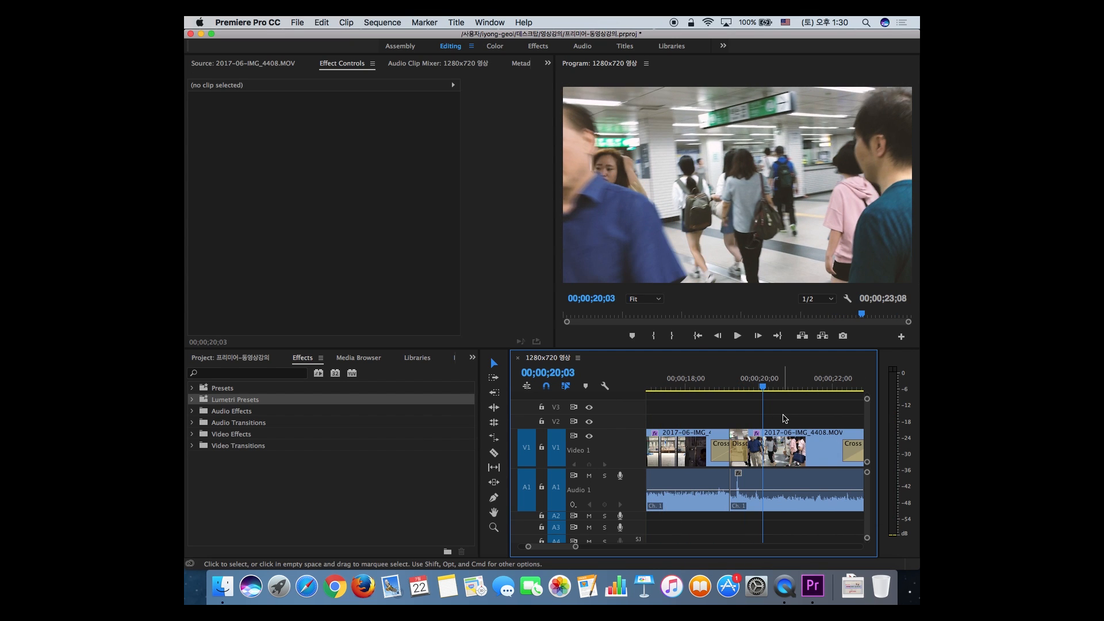
click(820, 495)
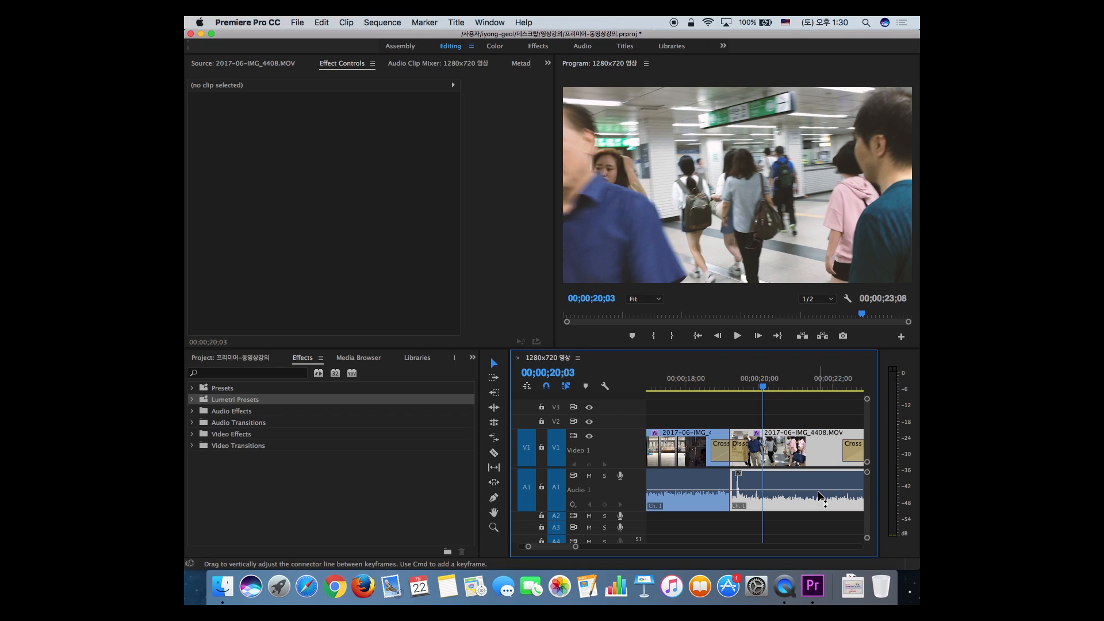
drag(820, 493, 820, 504)
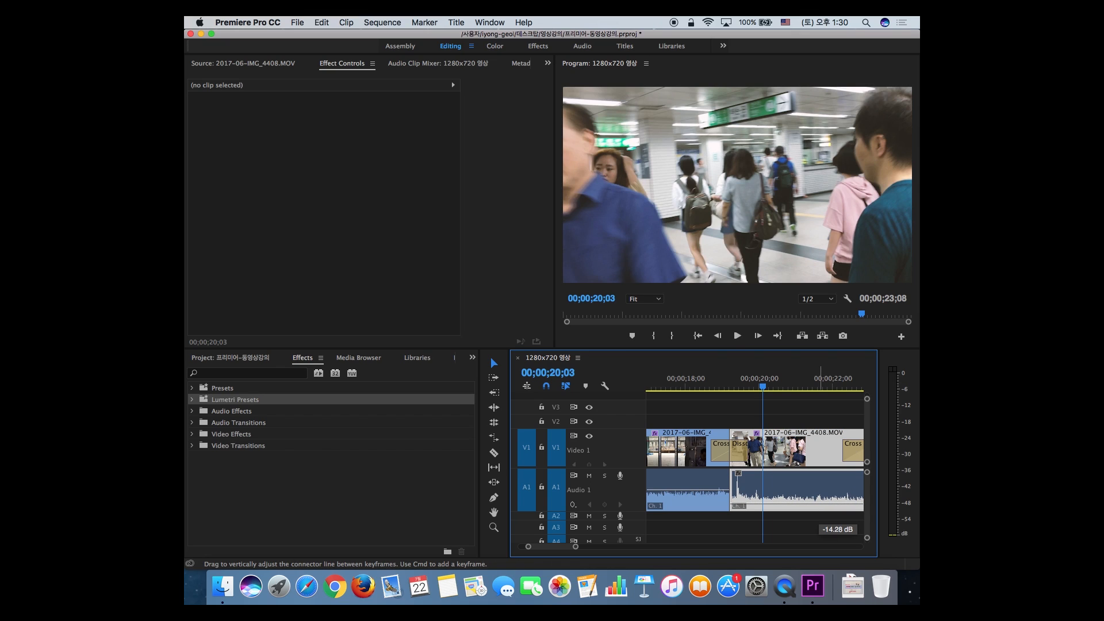
drag(820, 504, 819, 494)
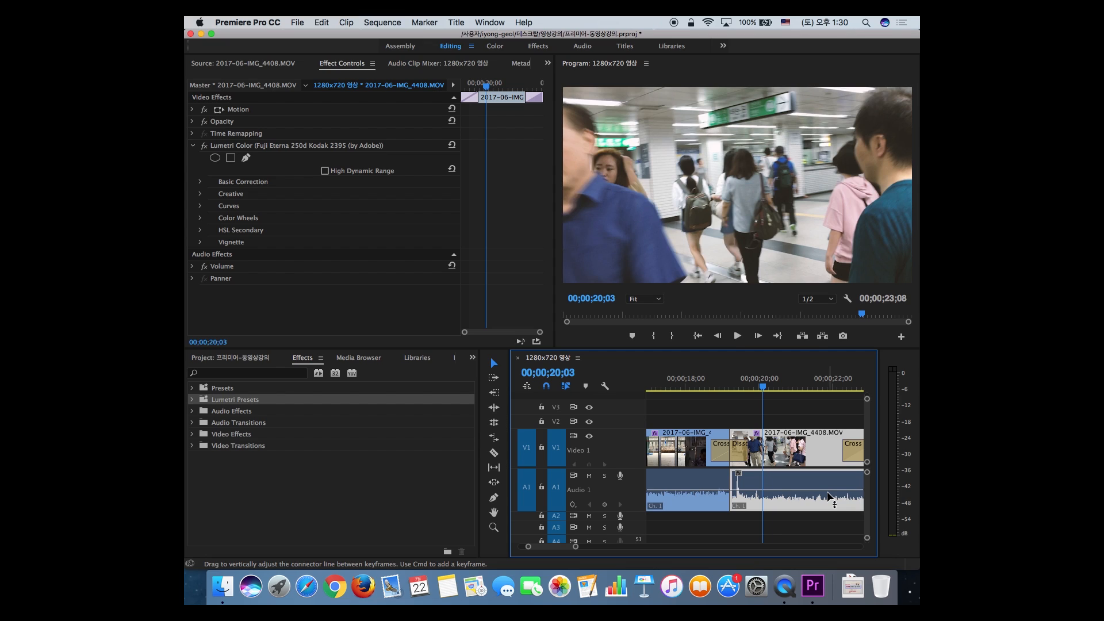
Lower the audio volume line of the 2017-06-IMG_4408.MOV clip in several passes, playing the clip between adjustments.
drag(828, 493, 828, 505)
key(space)
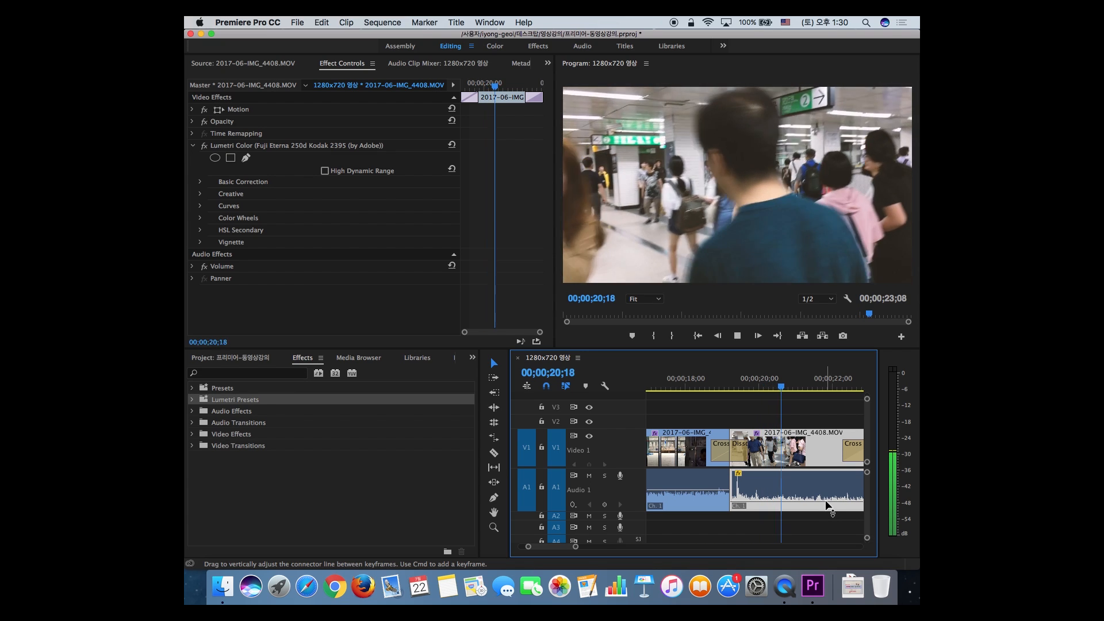
key(space)
drag(825, 505, 825, 510)
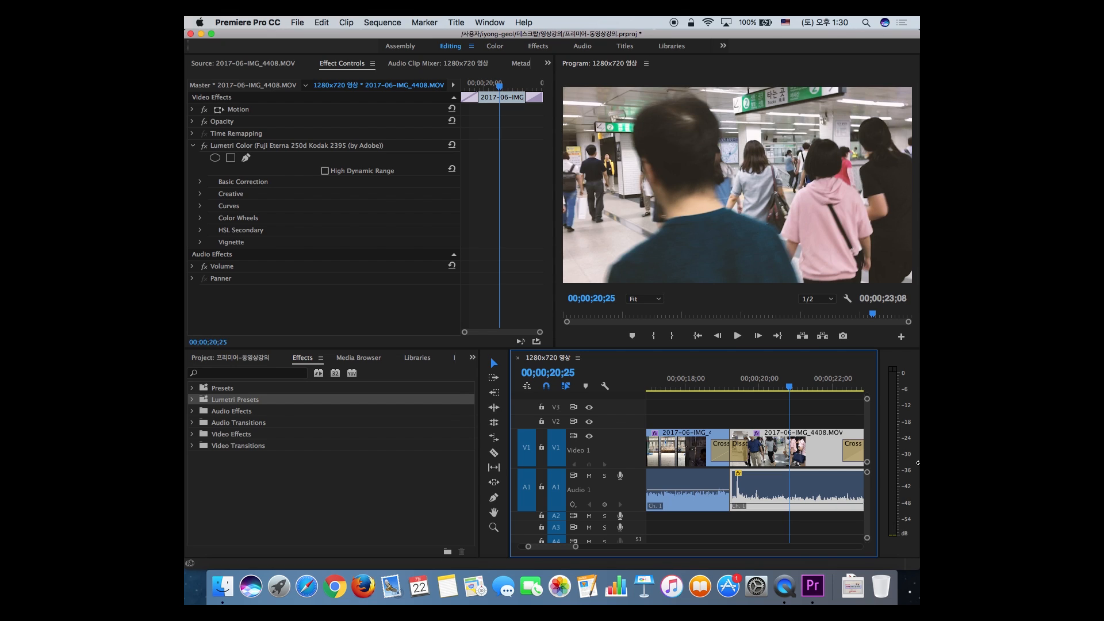
key(space)
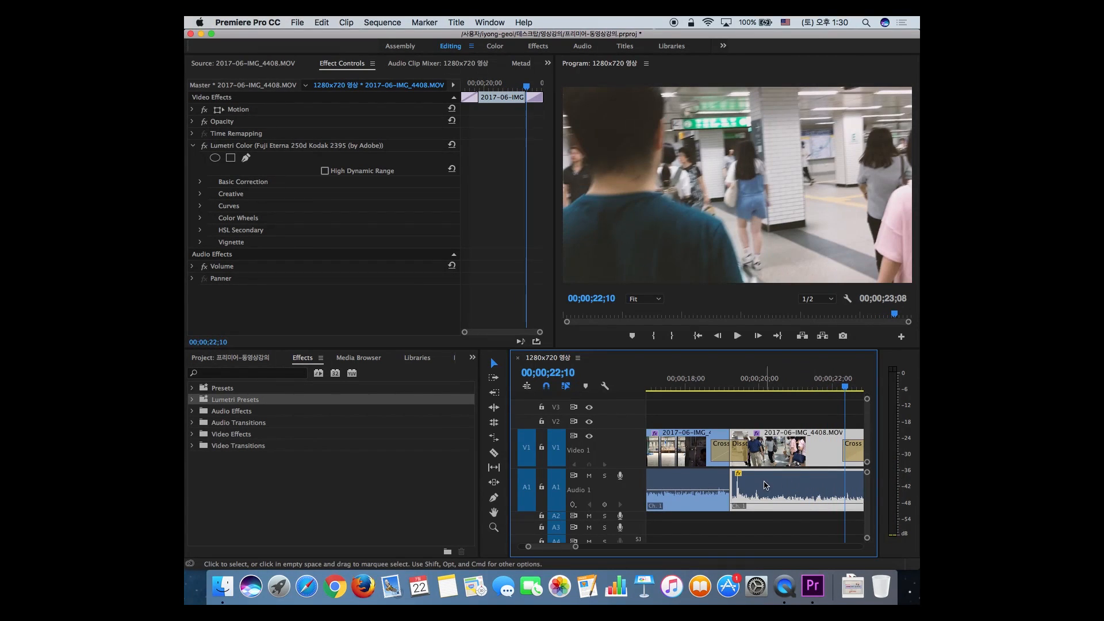
drag(761, 503, 761, 506)
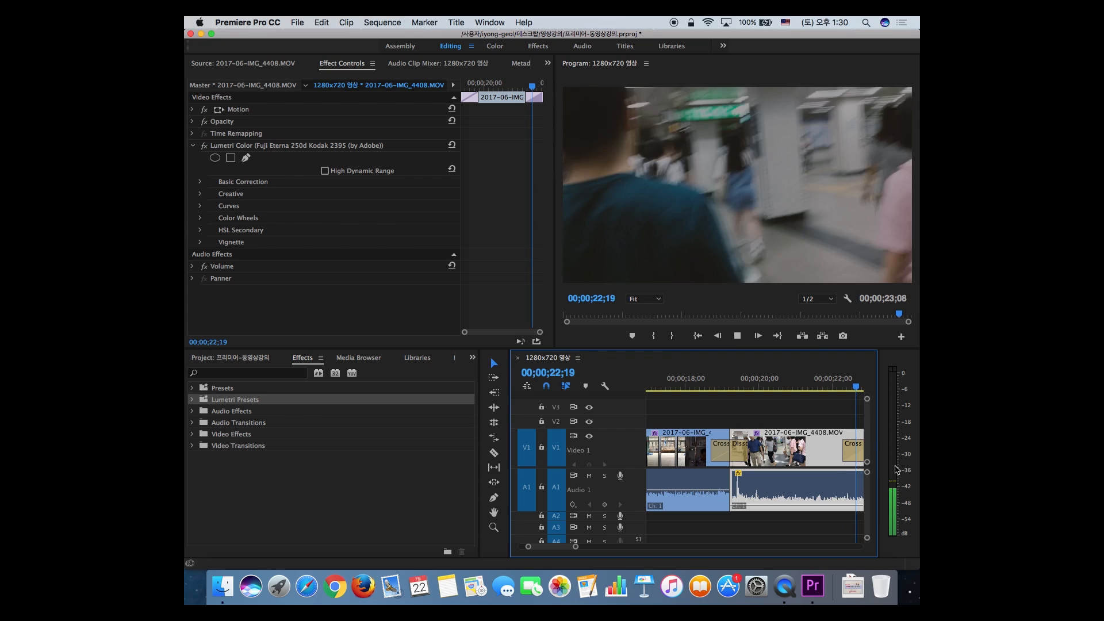
Play the start of the sequence and then the last clip from 00;00;19;14 to compare their audio meter levels.
key(Home)
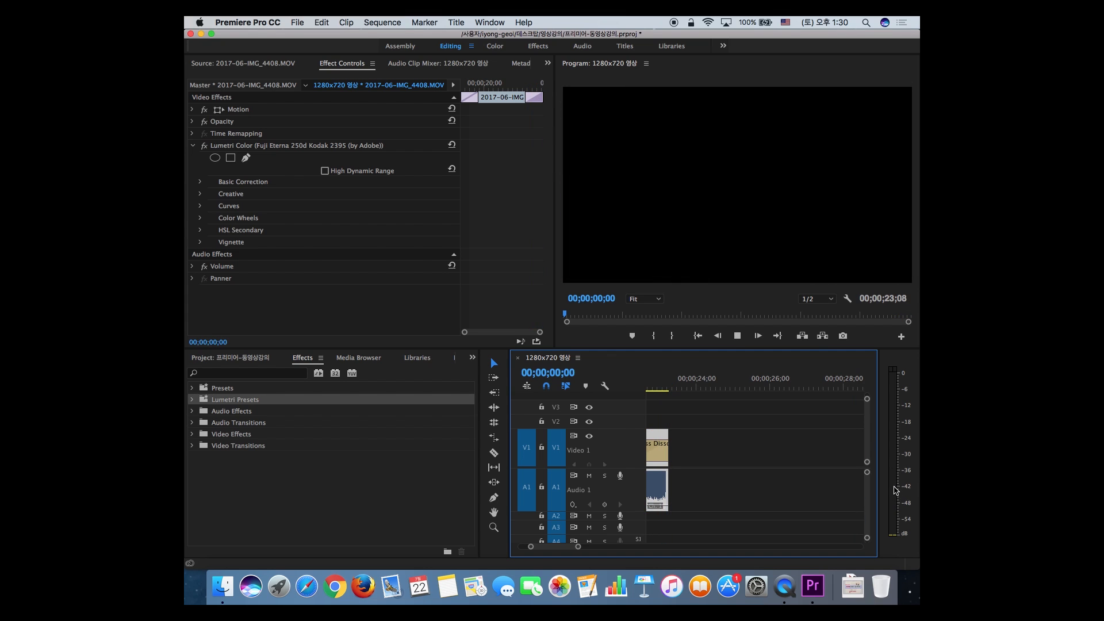
key(space)
key(minus)
key(minus)
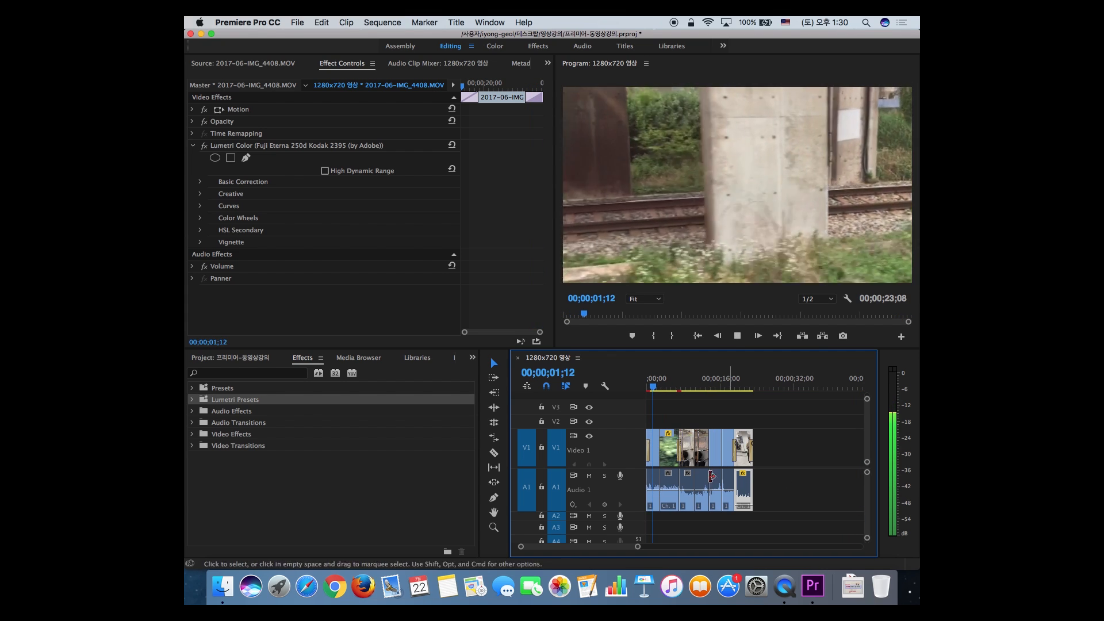
key(space)
click(741, 386)
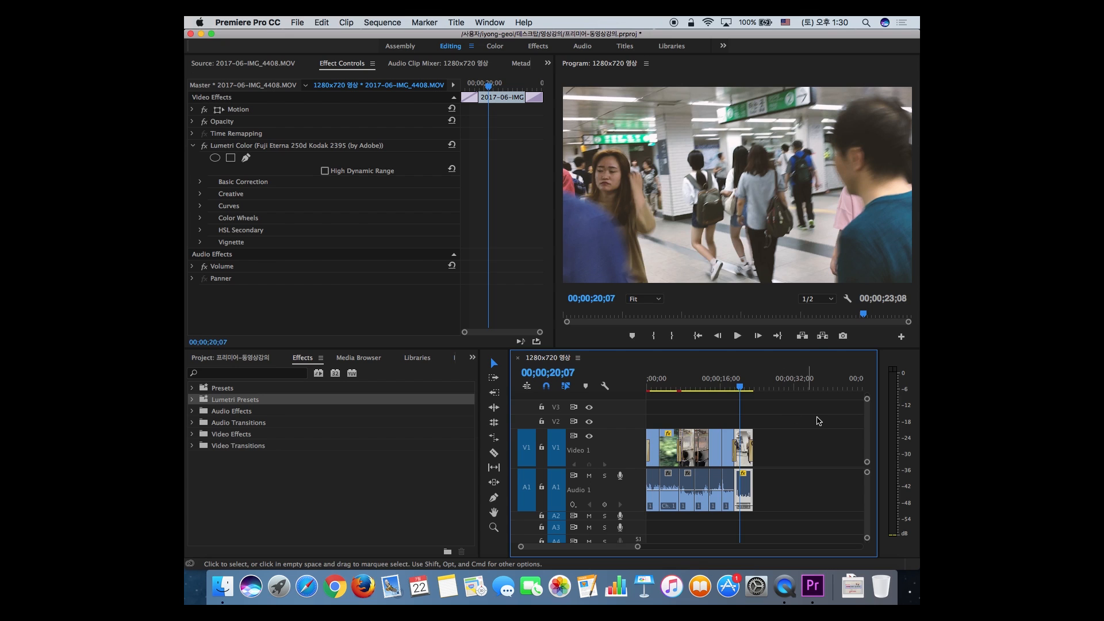
key(equal)
key(equal)
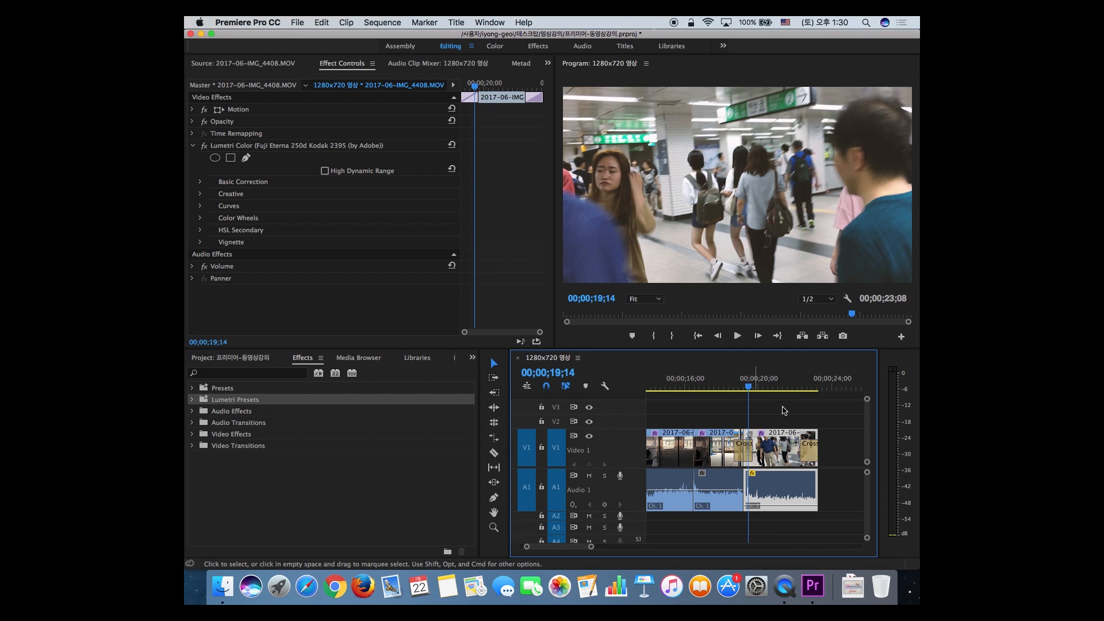
key(space)
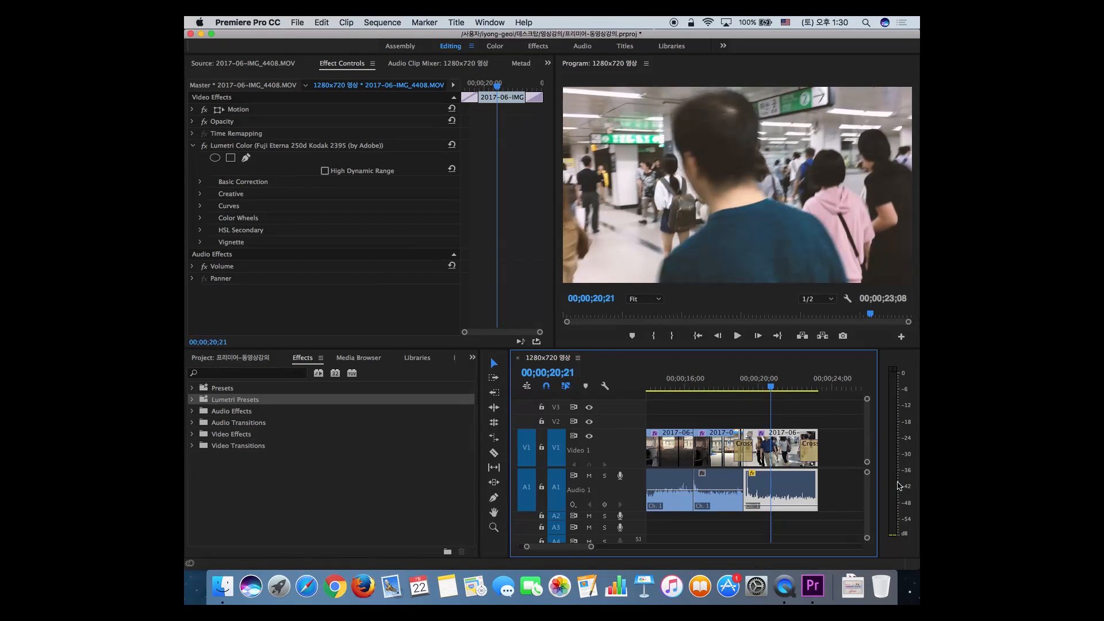
key(space)
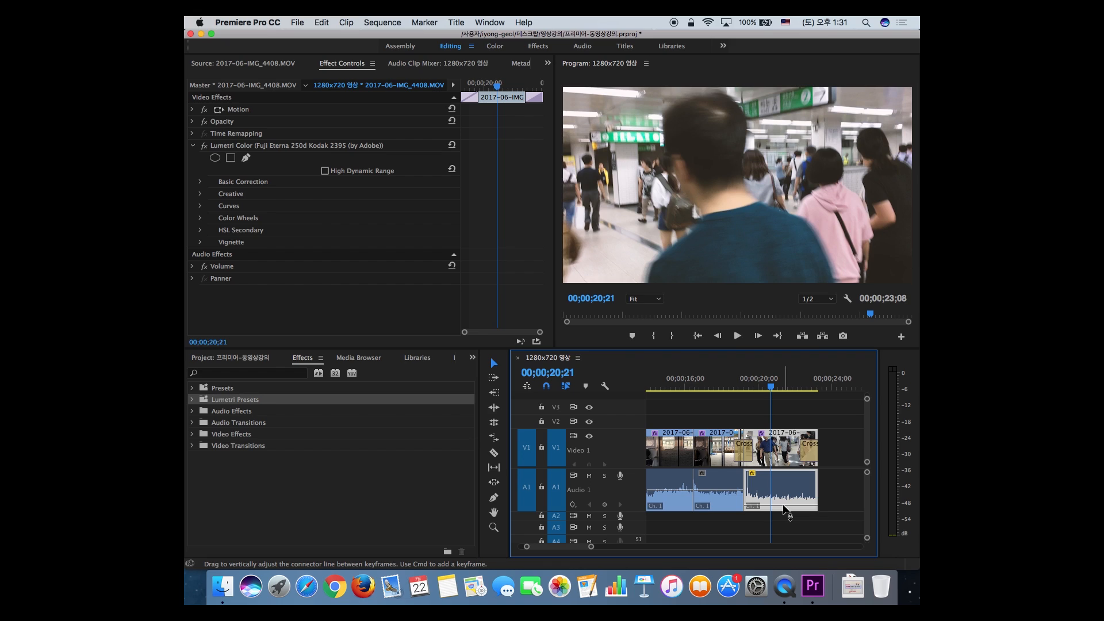
Select the 2017-06-IMG_4408.MOV clip and increase the height of the Audio 1 track to enlarge its waveform.
scroll(783, 501, right, 1)
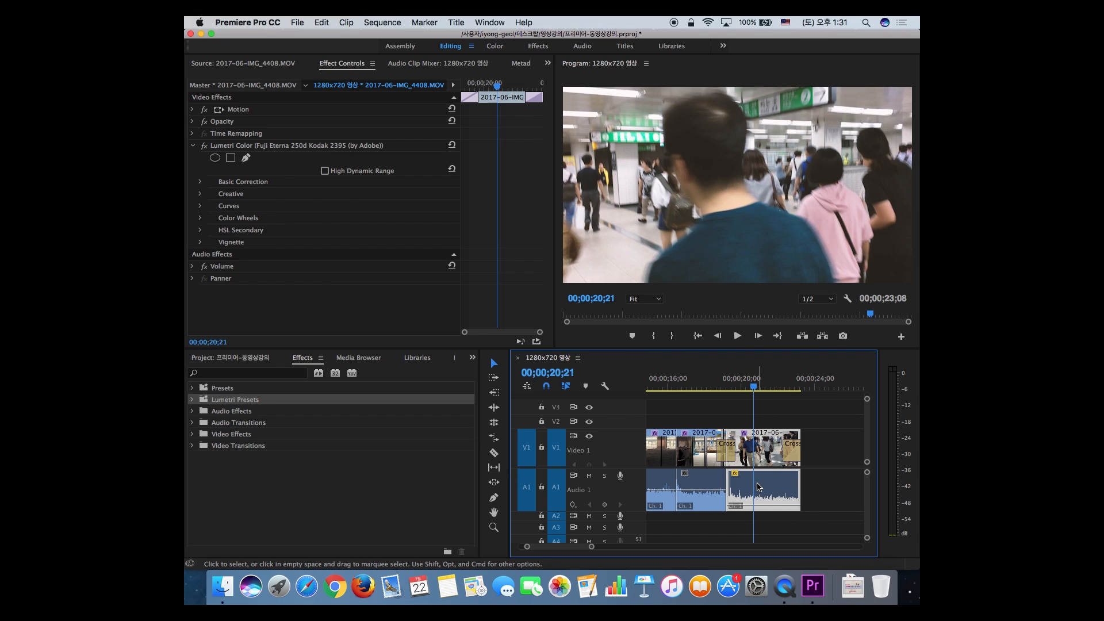
scroll(764, 509, up, 2)
click(777, 520)
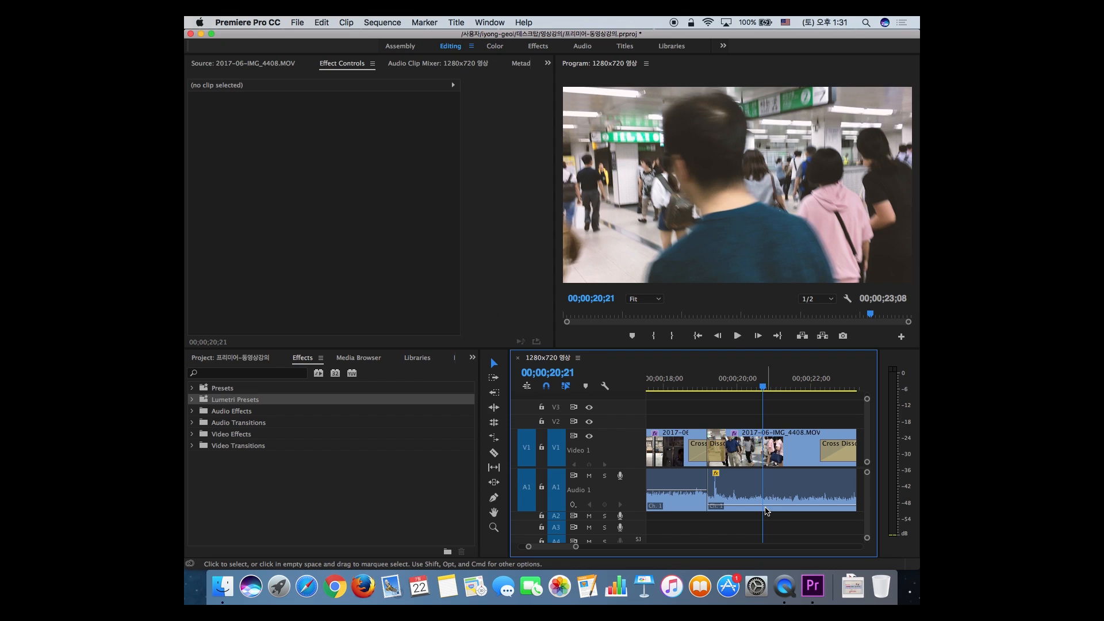
click(741, 508)
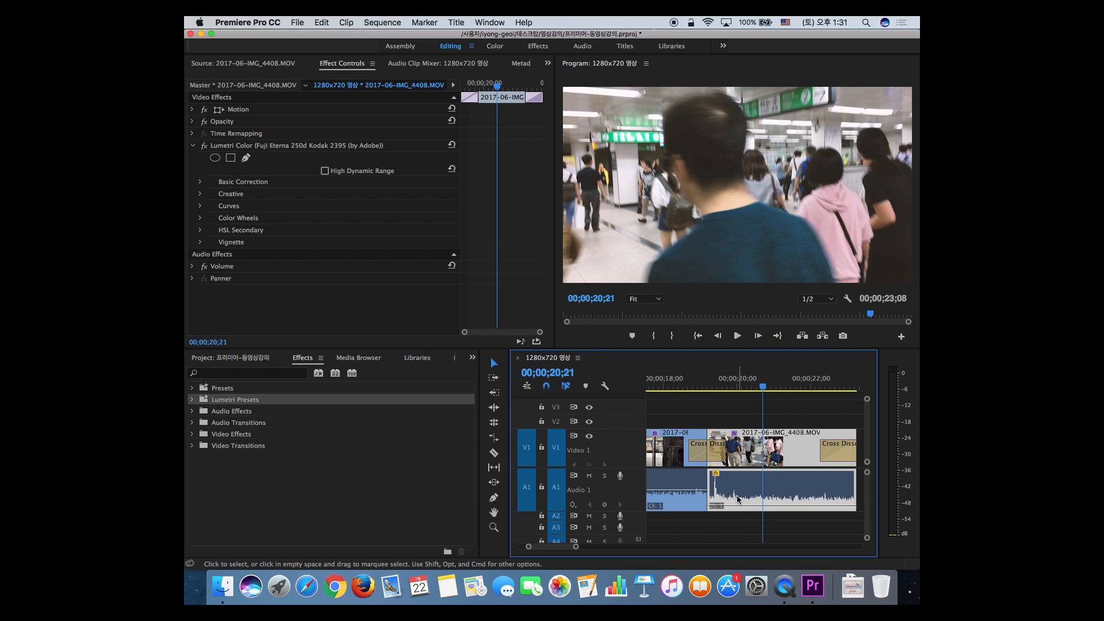
scroll(736, 495, up, 3)
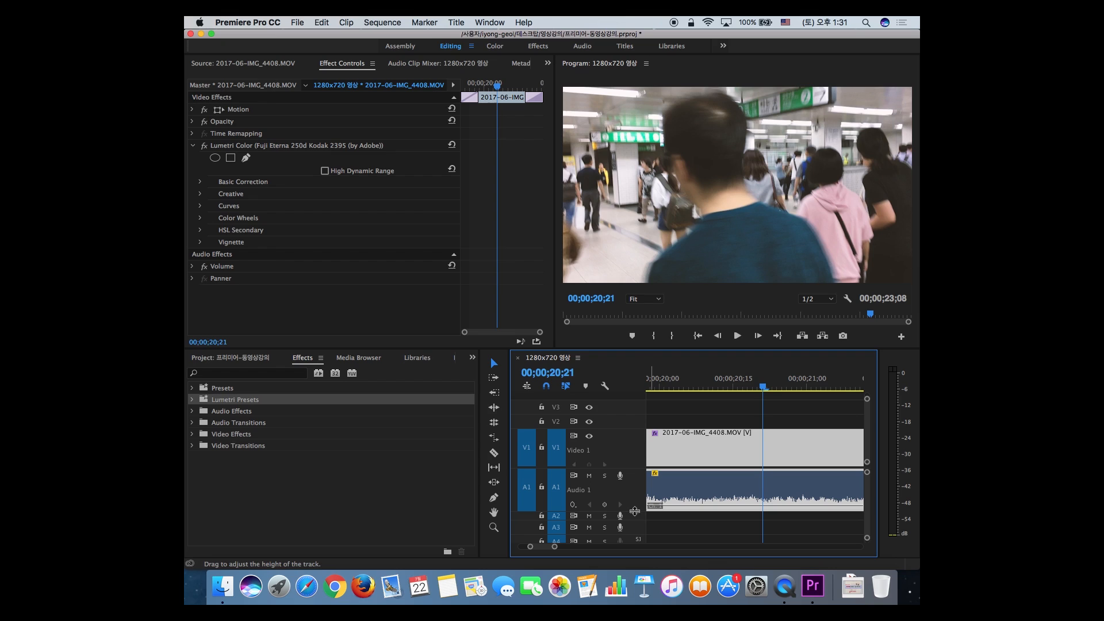
drag(638, 526, 679, 519)
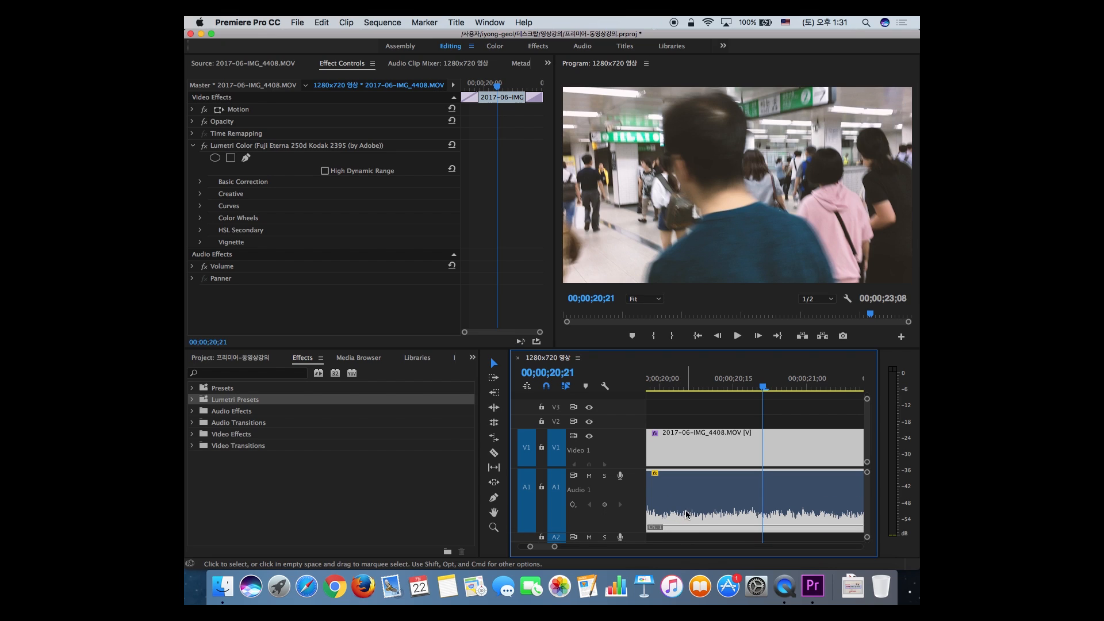
key(minus)
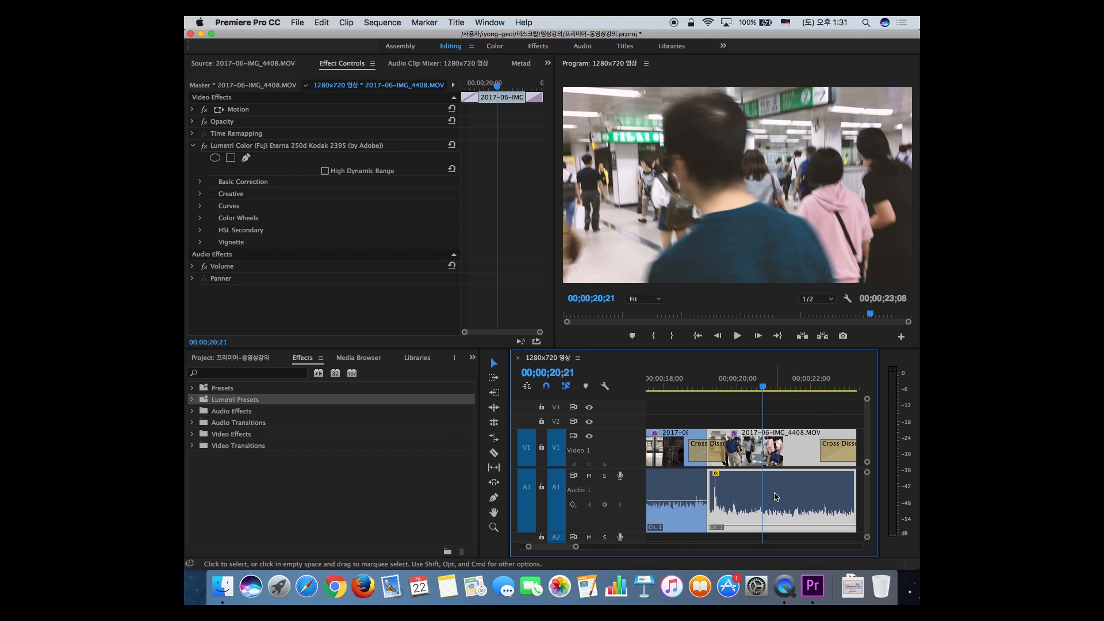
Undo the volume reductions on the 2017-06-IMG_4408.MOV clip.
key(super+z)
key(super+z)
key(super+z)
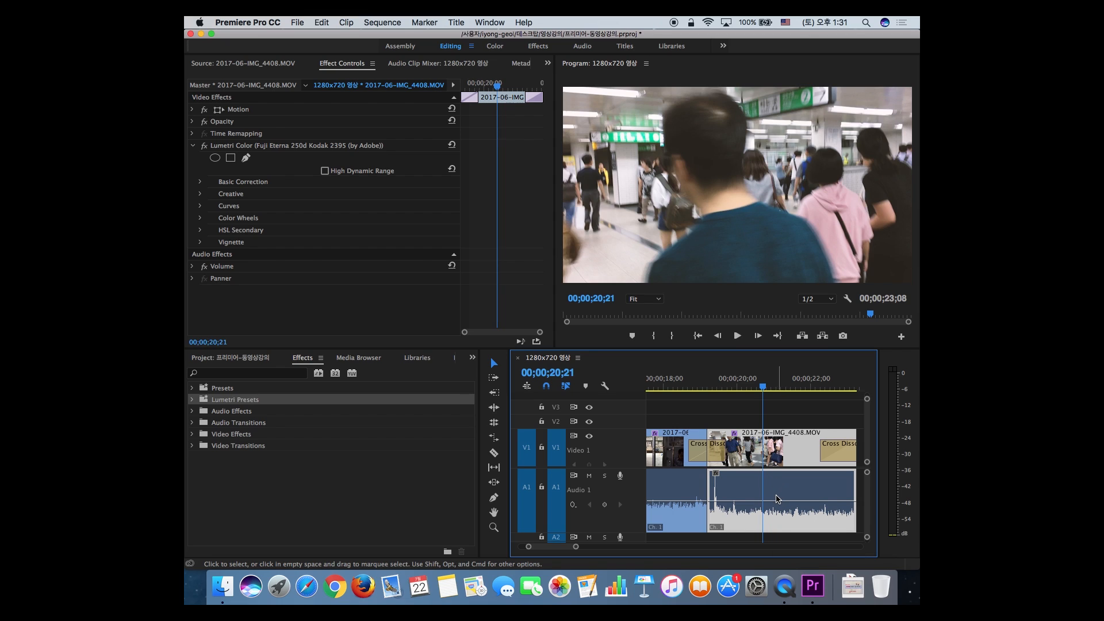
Raise the 2017-06-IMG_4408.MOV clip's audio level to about 4.51 dB and play it from 00;00;20;00 to check the meters.
drag(771, 504, 771, 481)
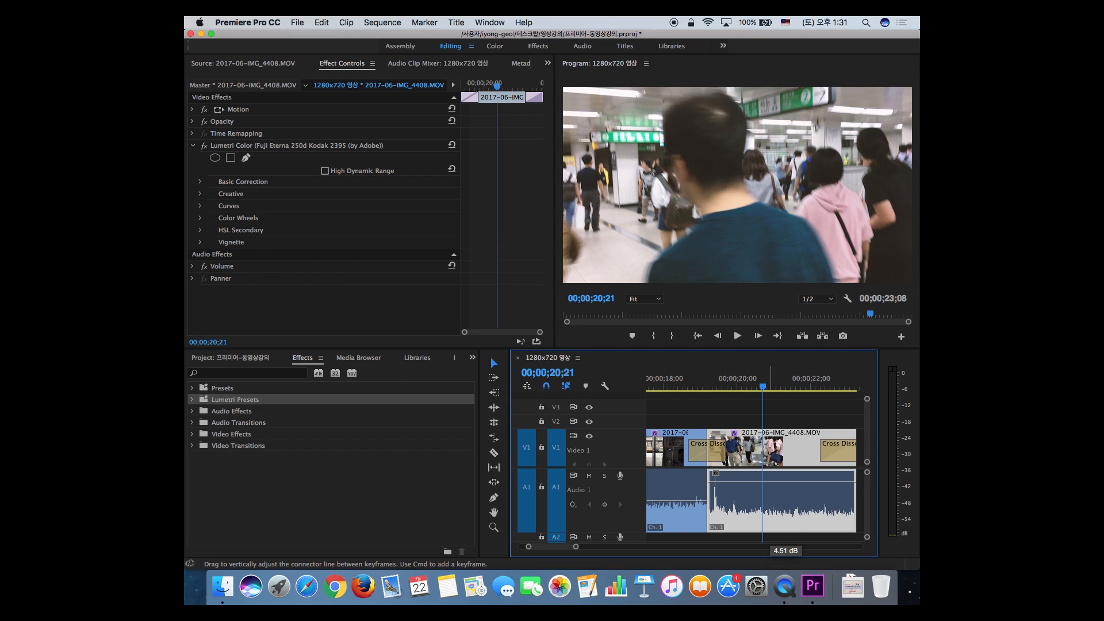
click(739, 391)
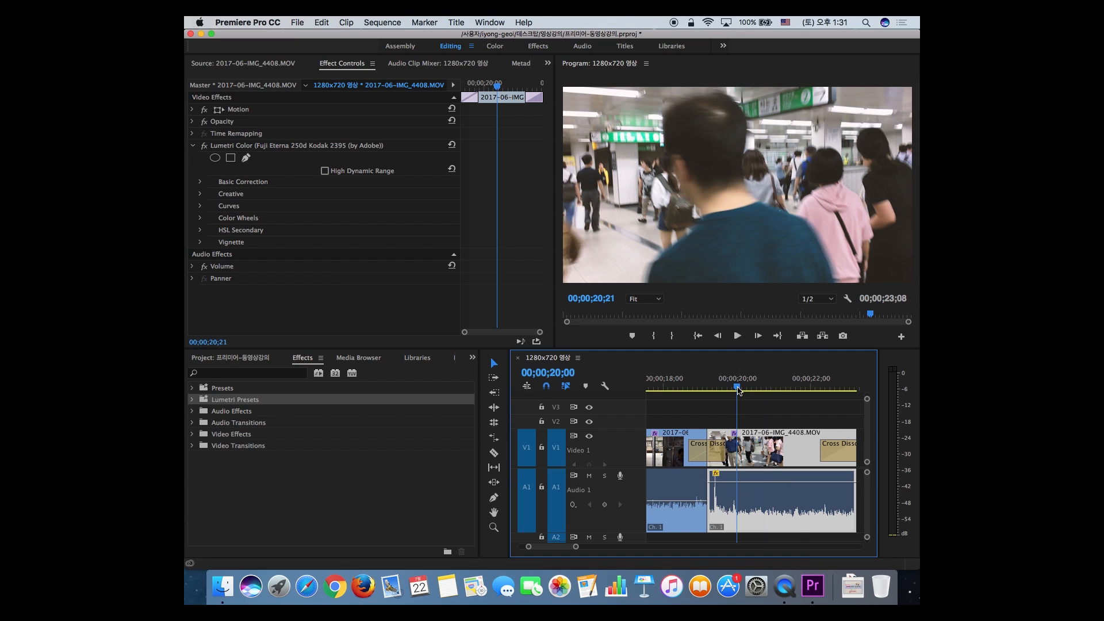
key(space)
key(space)
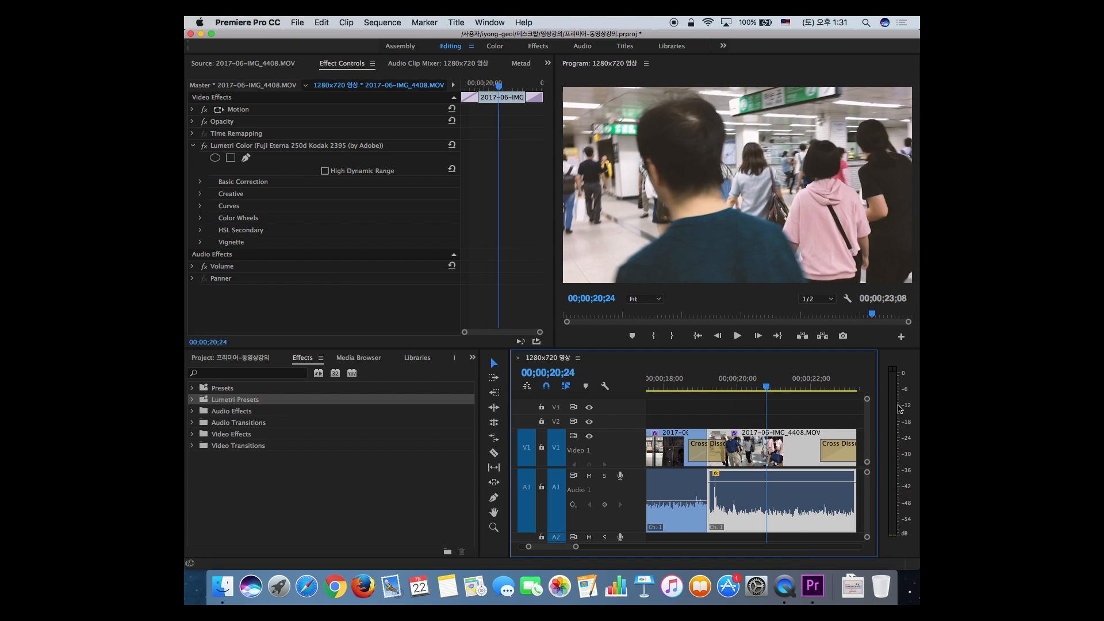
key(space)
key(space)
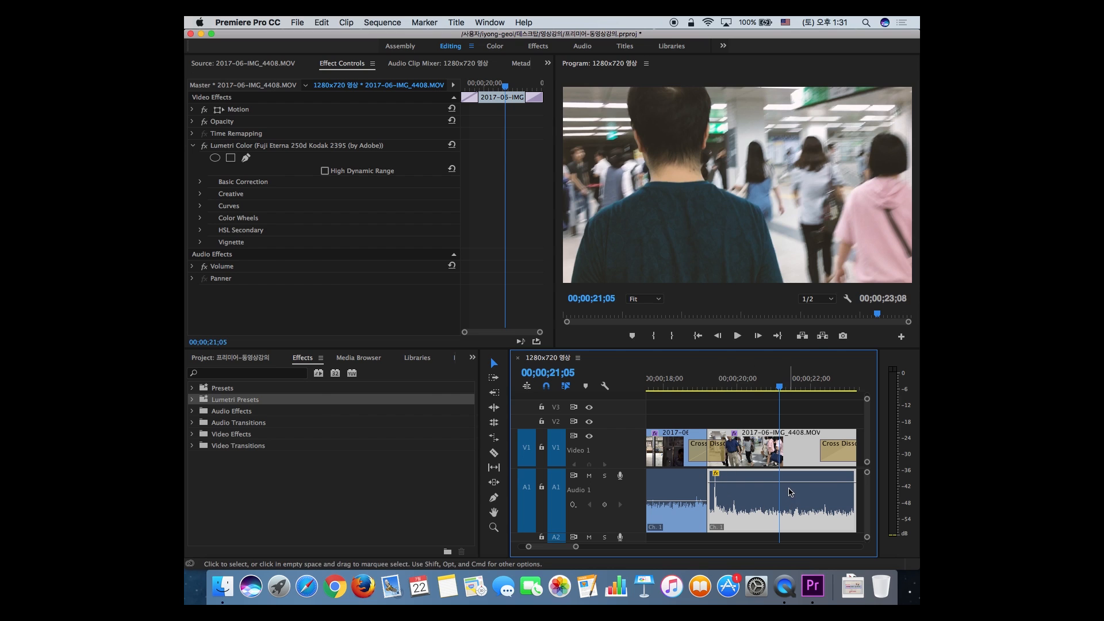
Raise the 2017-06-IMG_4408.MOV clip's volume line to the top of the audio clip, play it briefly and place the playhead at 00;00;21;08.
drag(796, 482, 796, 473)
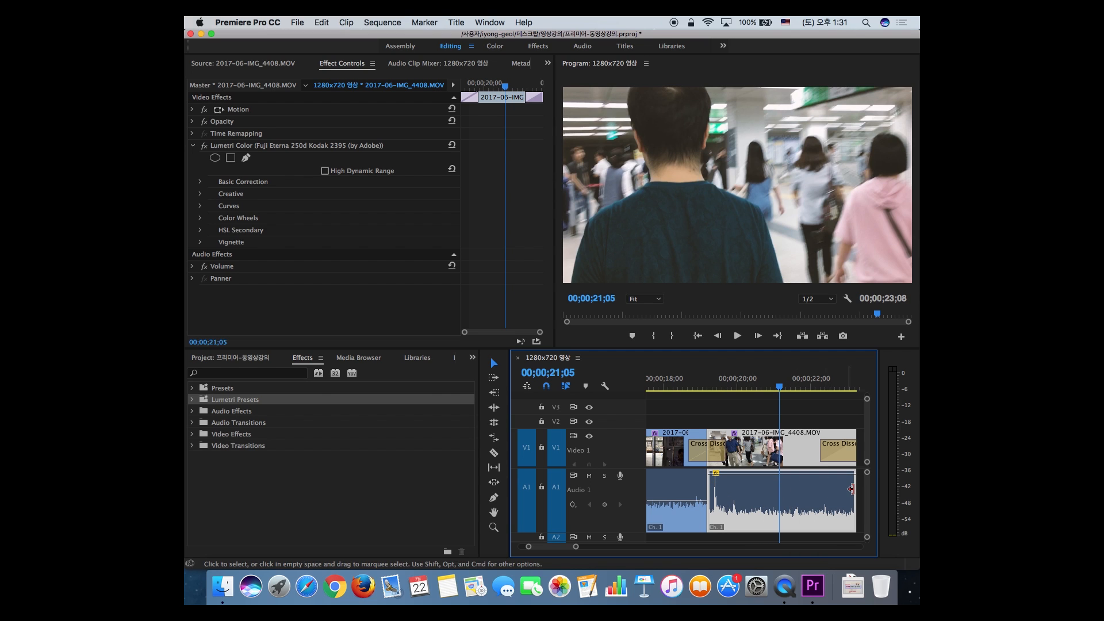
key(space)
key(space)
click(781, 383)
mouse_move(779, 380)
mouse_down()
mouse_move(743, 380)
mouse_move(784, 380)
mouse_up()
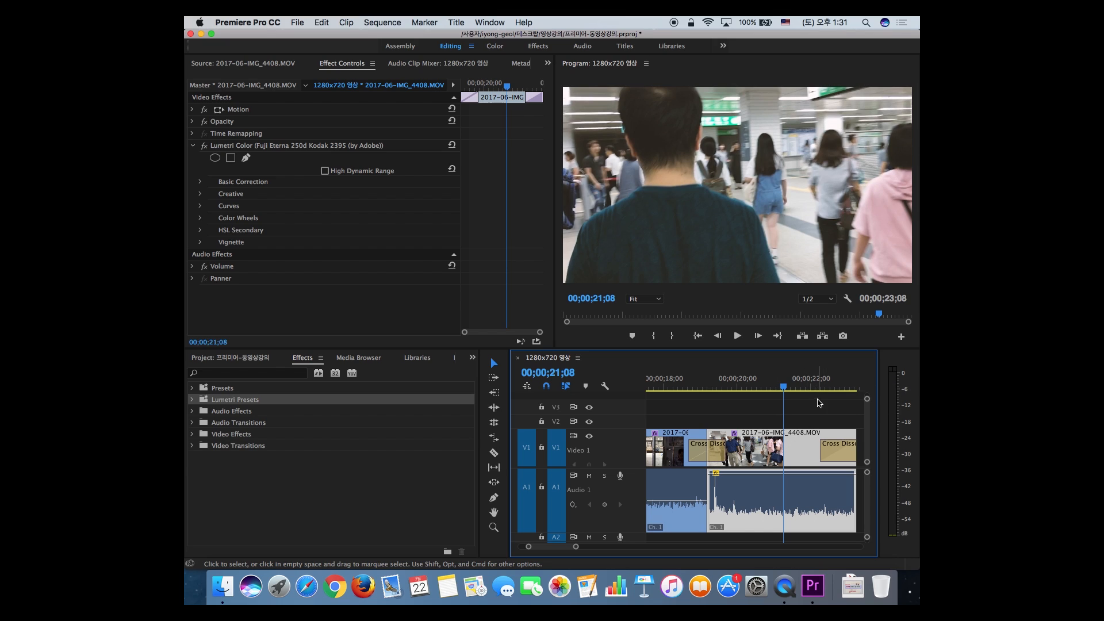
Adjust the 2017-06-IMG_4408.MOV clip's audio gain by 5 dB and play it briefly from 00;00;21;08.
click(822, 409)
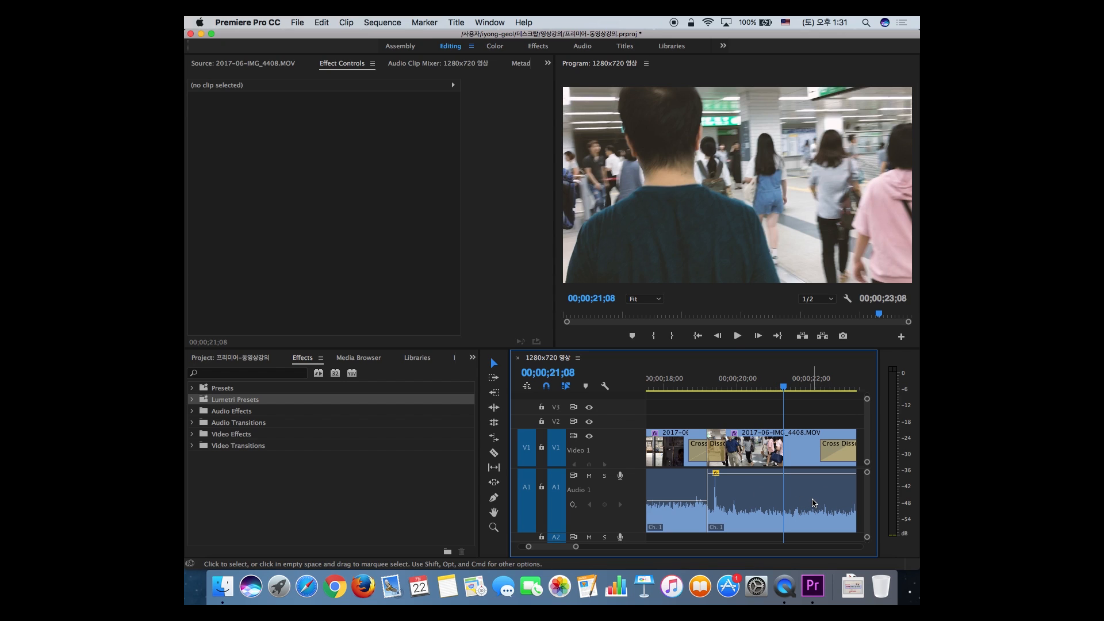
right_click(813, 503)
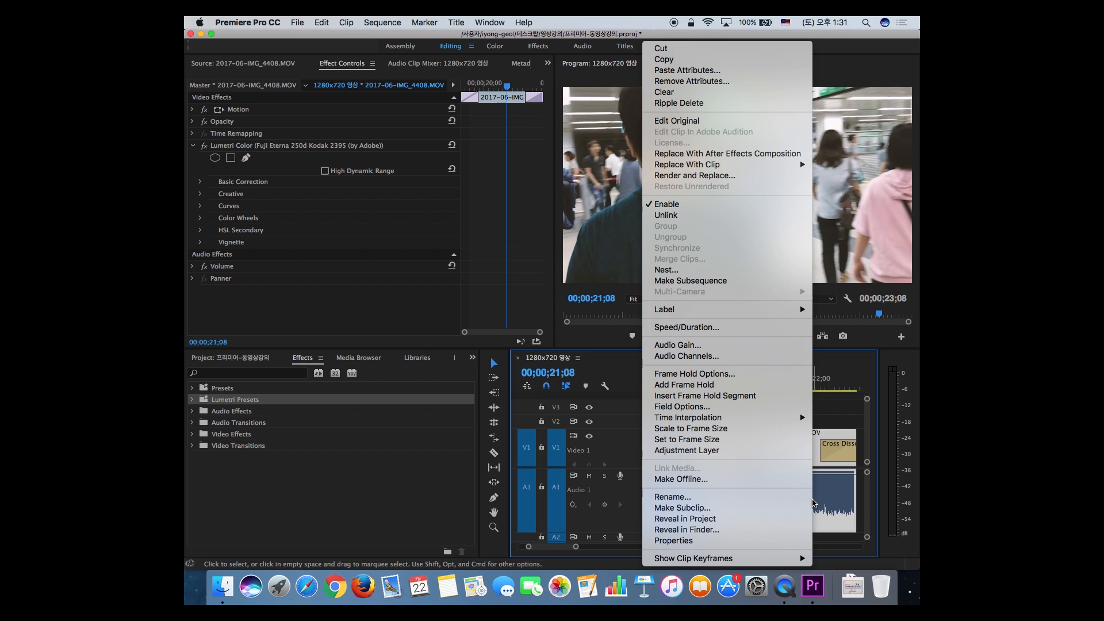
click(715, 349)
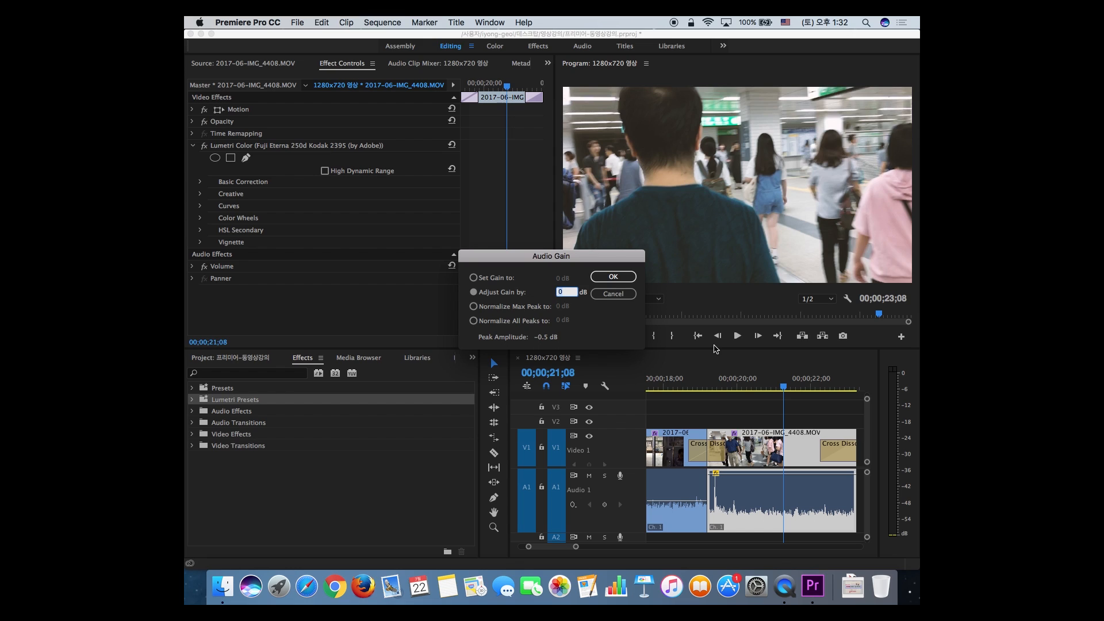
text(-)
key(Return)
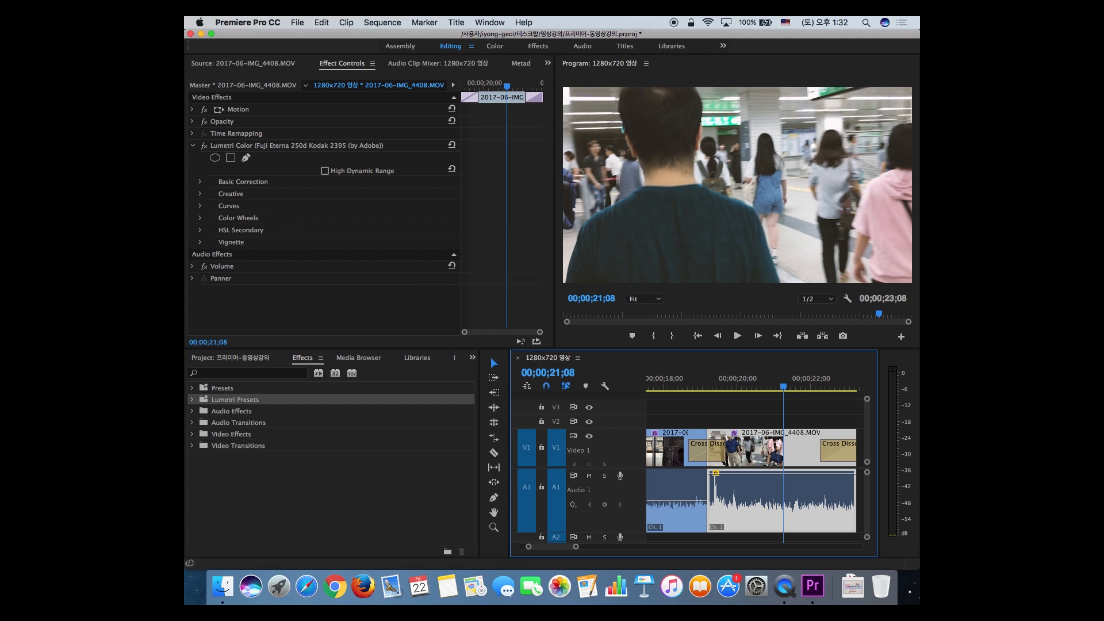
key(space)
key(space)
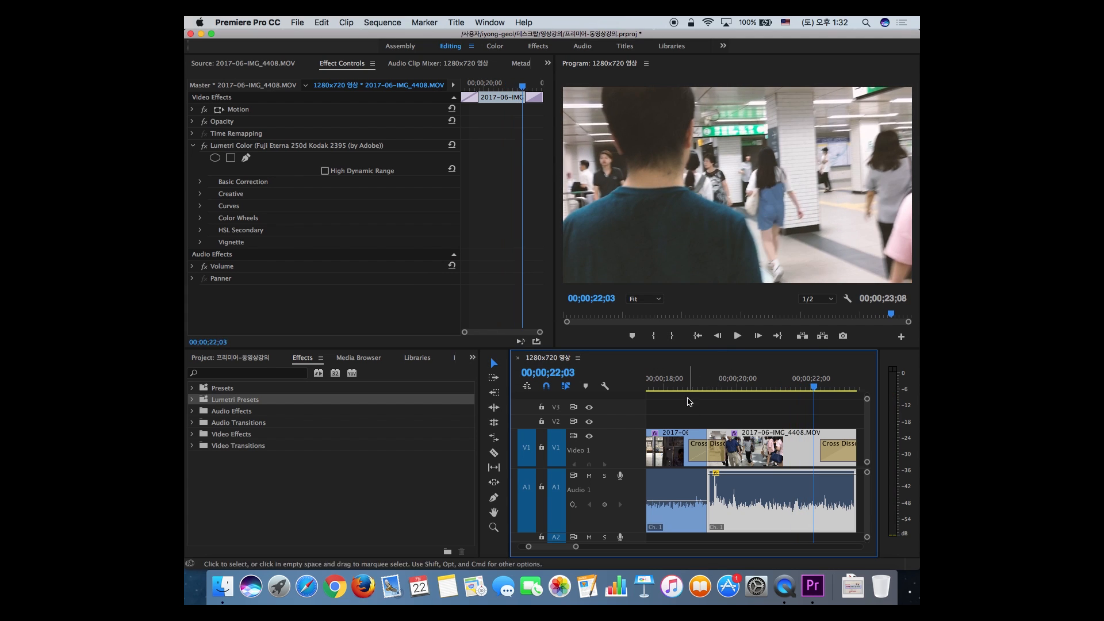
Adjust the 2017-06-IMG_4408.MOV clip's audio gain by a further 6 dB and play it from about 00;00;20;00 to check the meters.
right_click(789, 507)
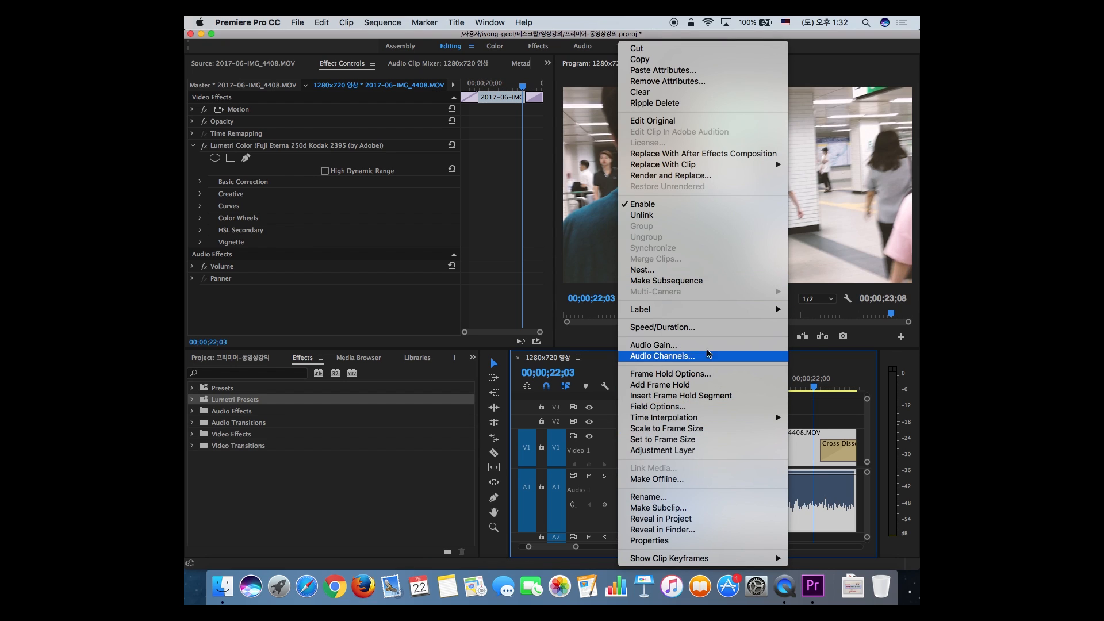
click(708, 350)
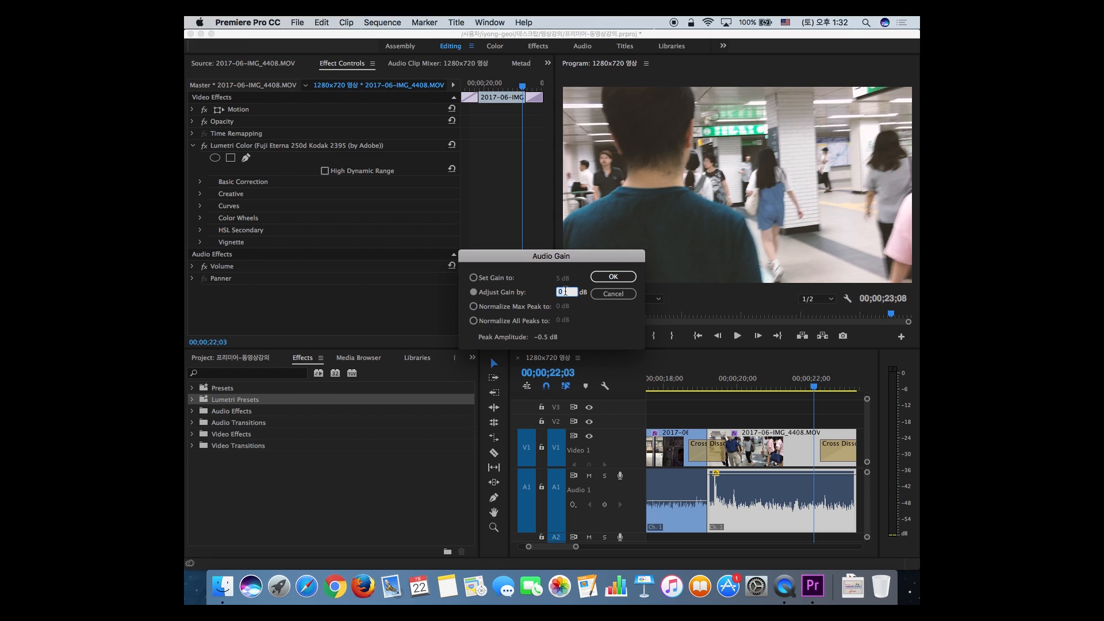
text(6)
key(Return)
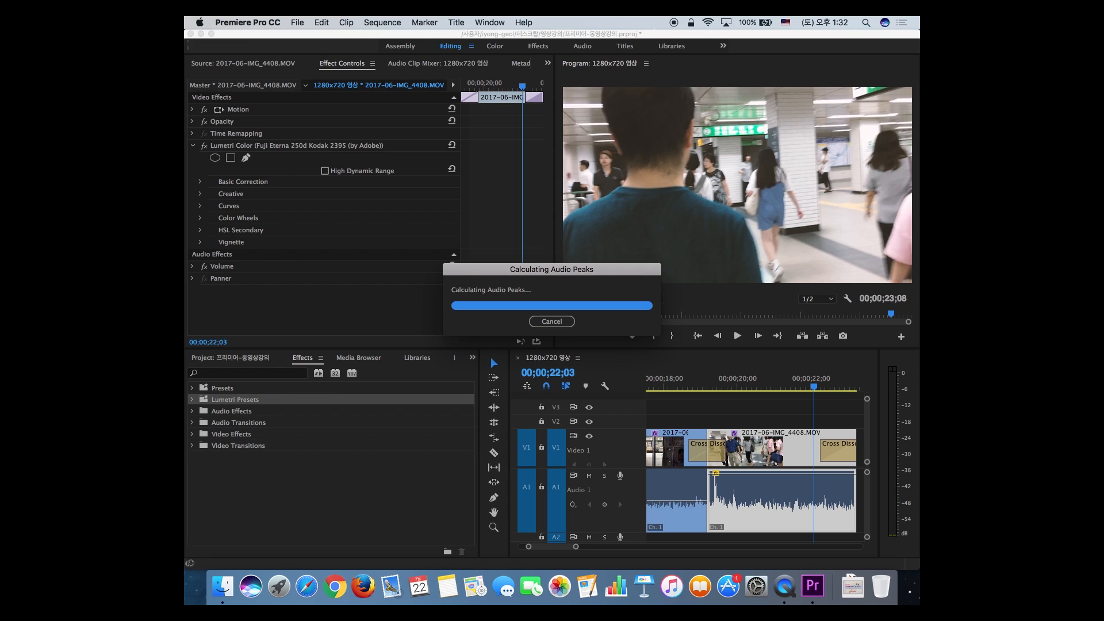
click(746, 376)
key(space)
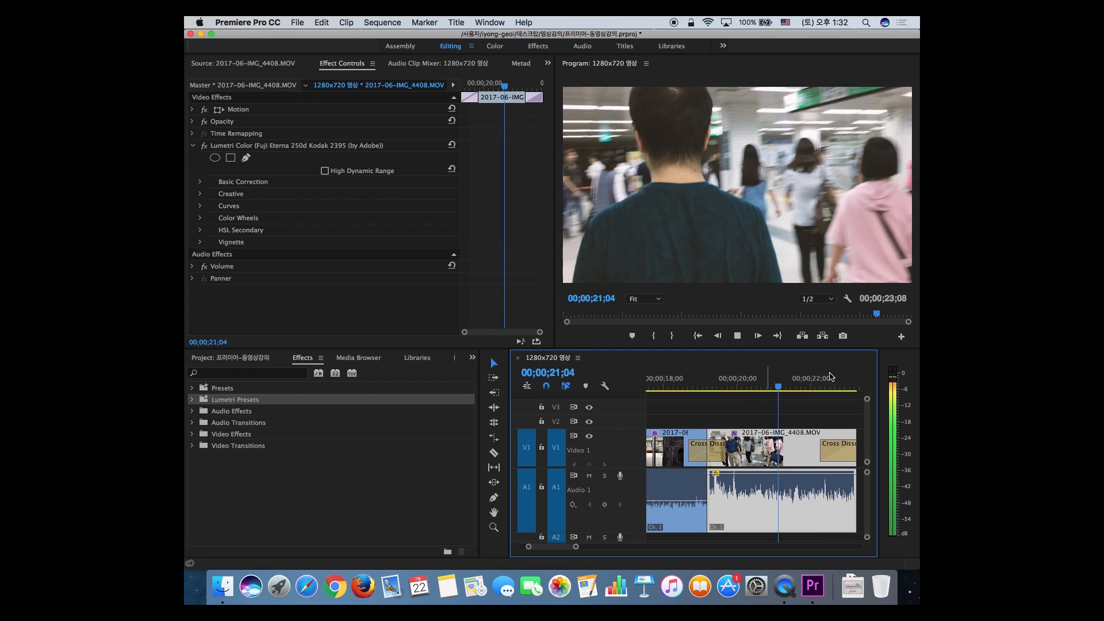
key(space)
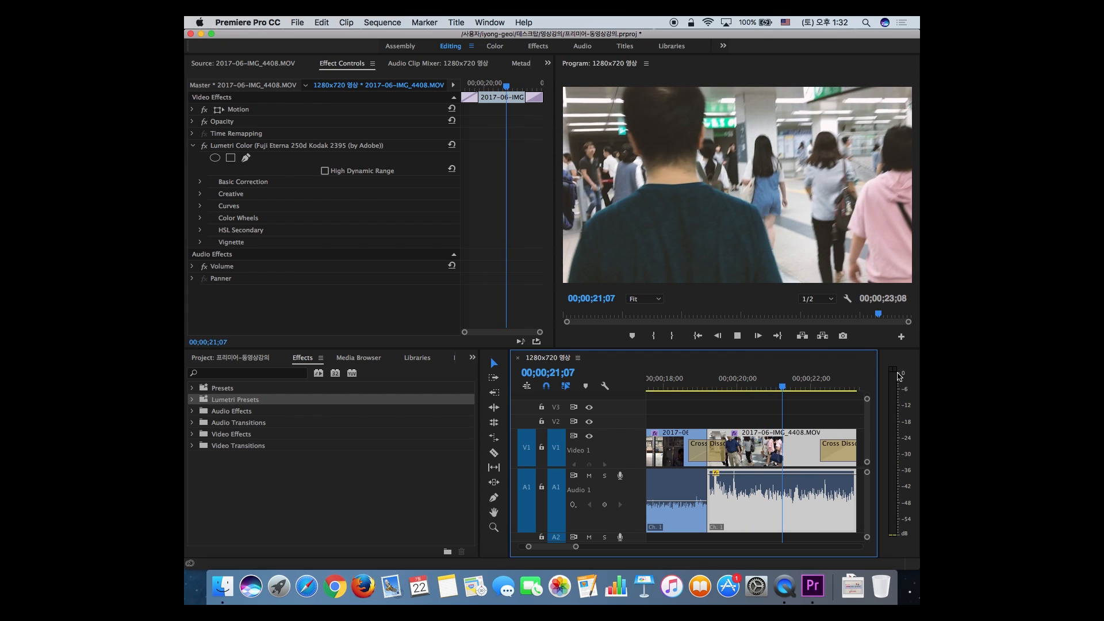
key(space)
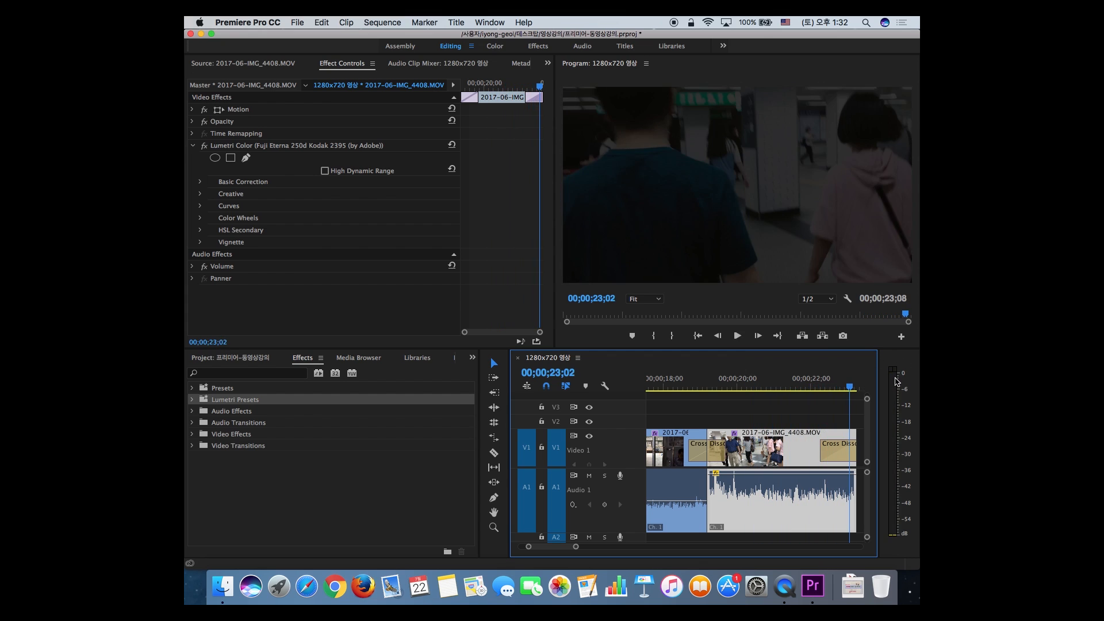
Place the playhead at 00;00;20;28 and adjust the 2017-06-IMG_4408.MOV clip's audio gain by -20 dB.
click(770, 380)
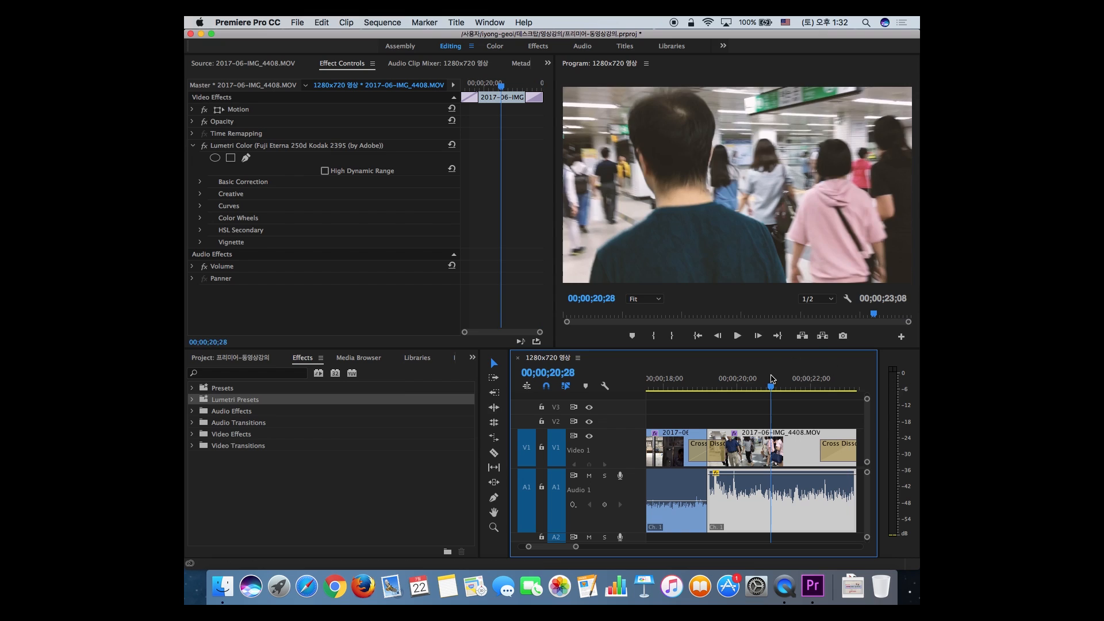
right_click(791, 499)
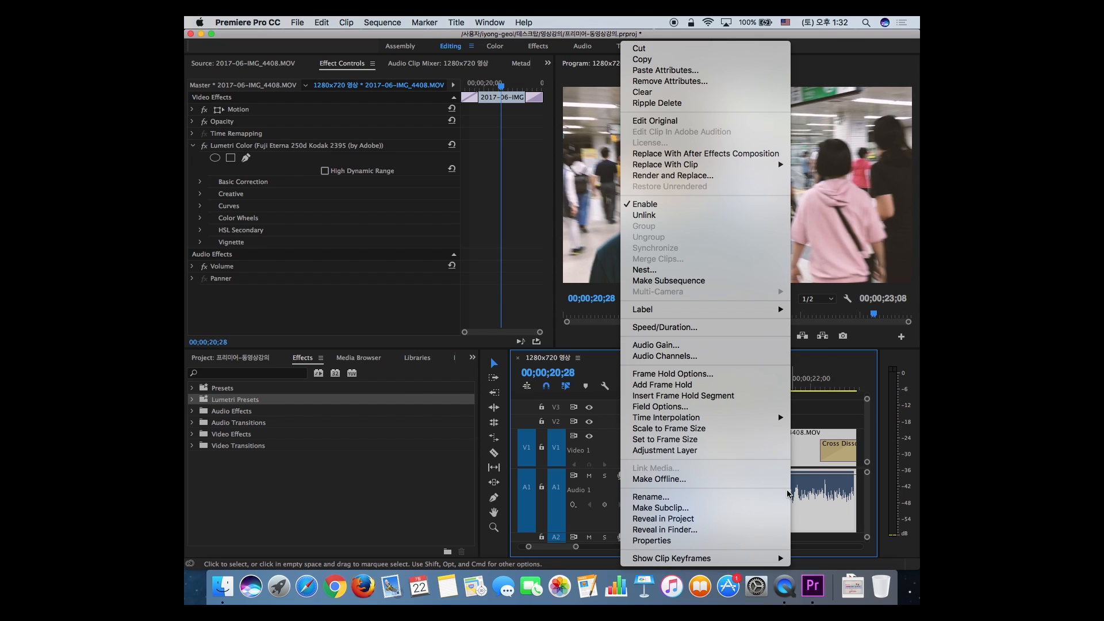
click(711, 346)
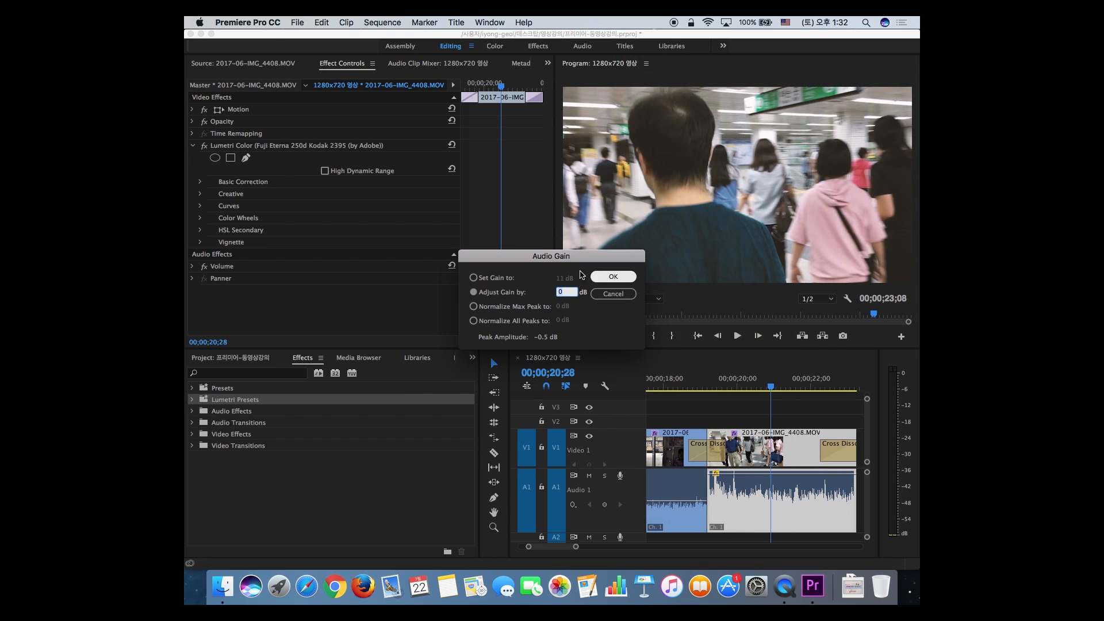
key(BackSpace)
text(-20)
key(Return)
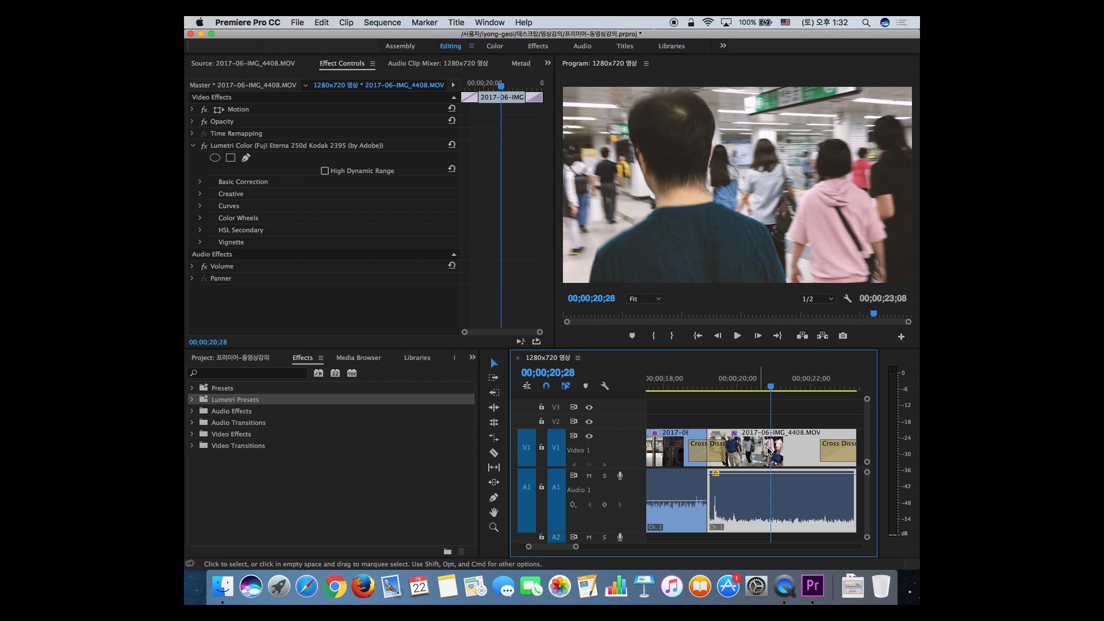
Play the 2017-06-IMG_4408.MOV clip from about 00;00;20;00 and check its level on the audio meters.
click(742, 378)
key(space)
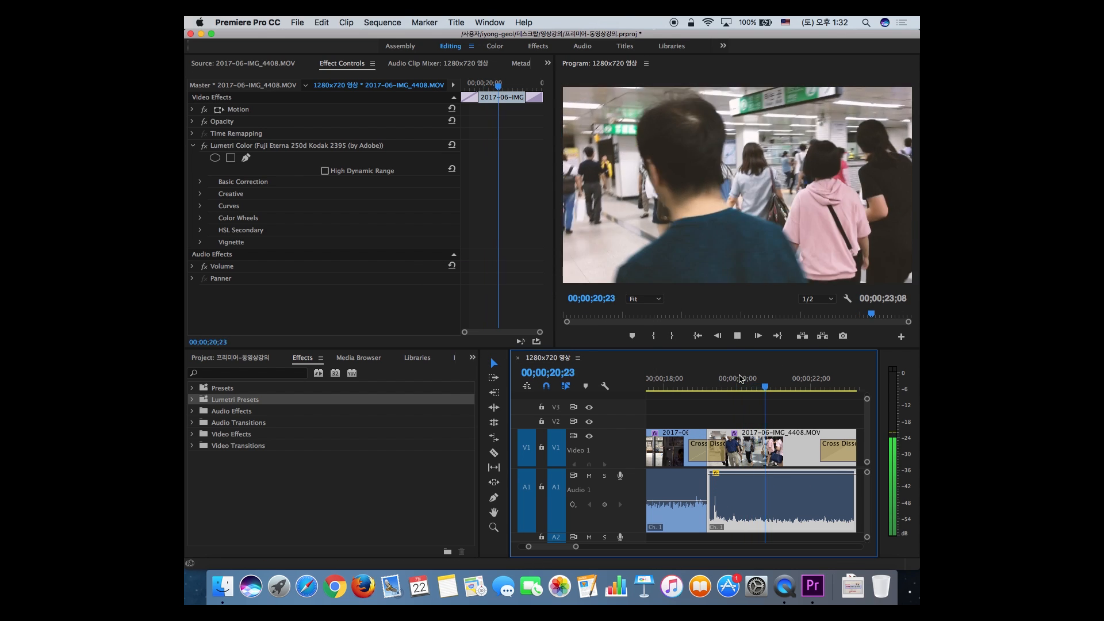
key(space)
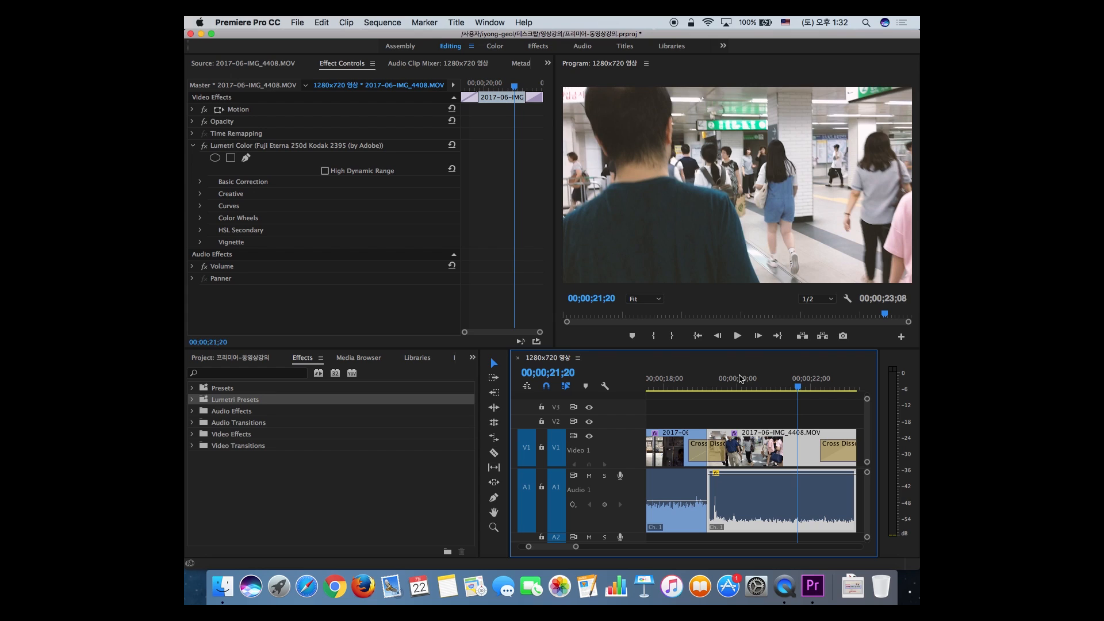
key(space)
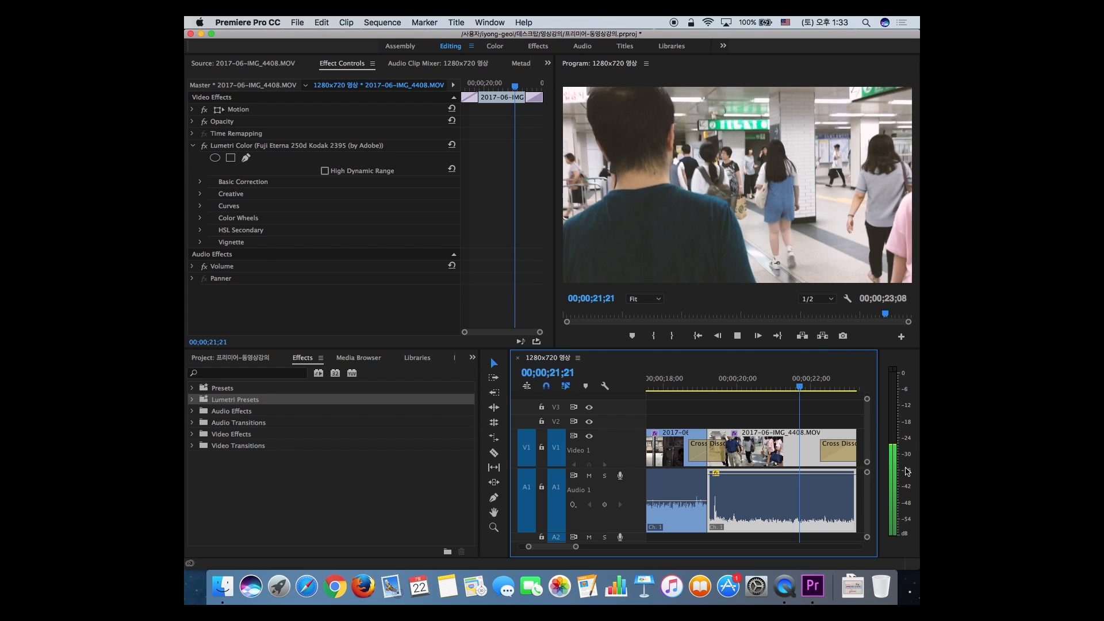
key(space)
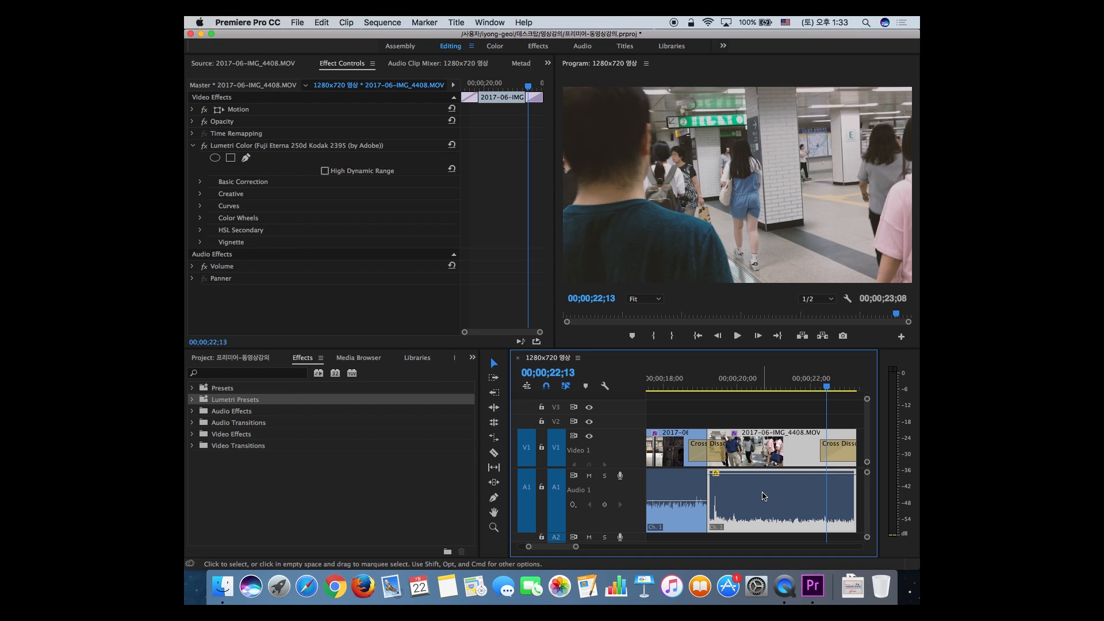
right_click(770, 502)
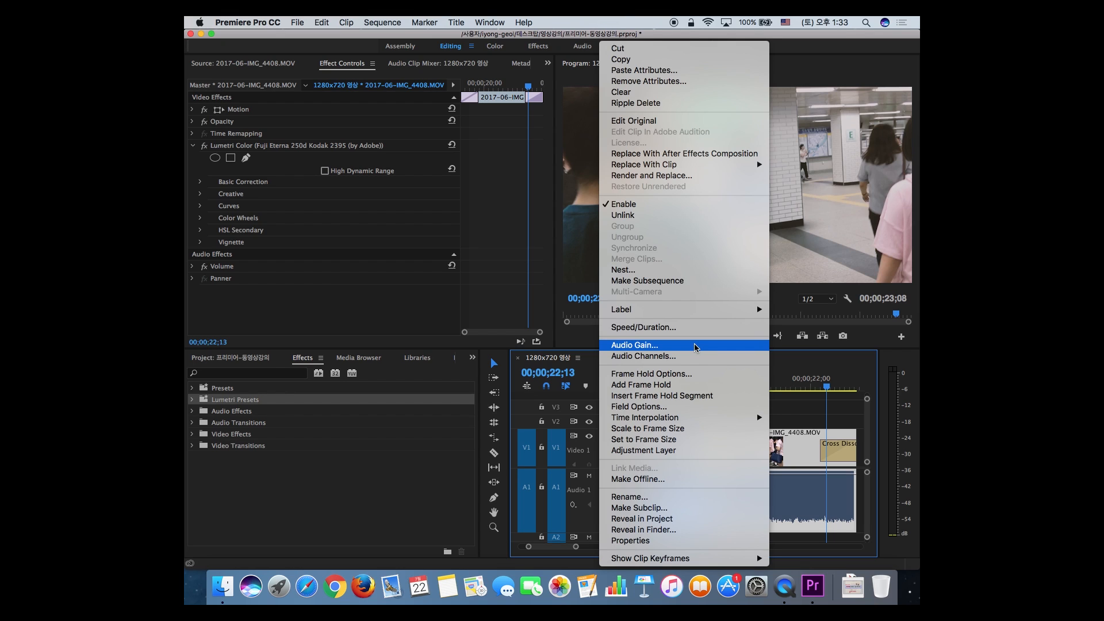
click(809, 411)
Add the 2017-06-IMG_4412 clip from the 영상 bin to Video 1 and Audio 1 at about 00;00;36;00, then close the bin.
key(minus)
key(minus)
key(minus)
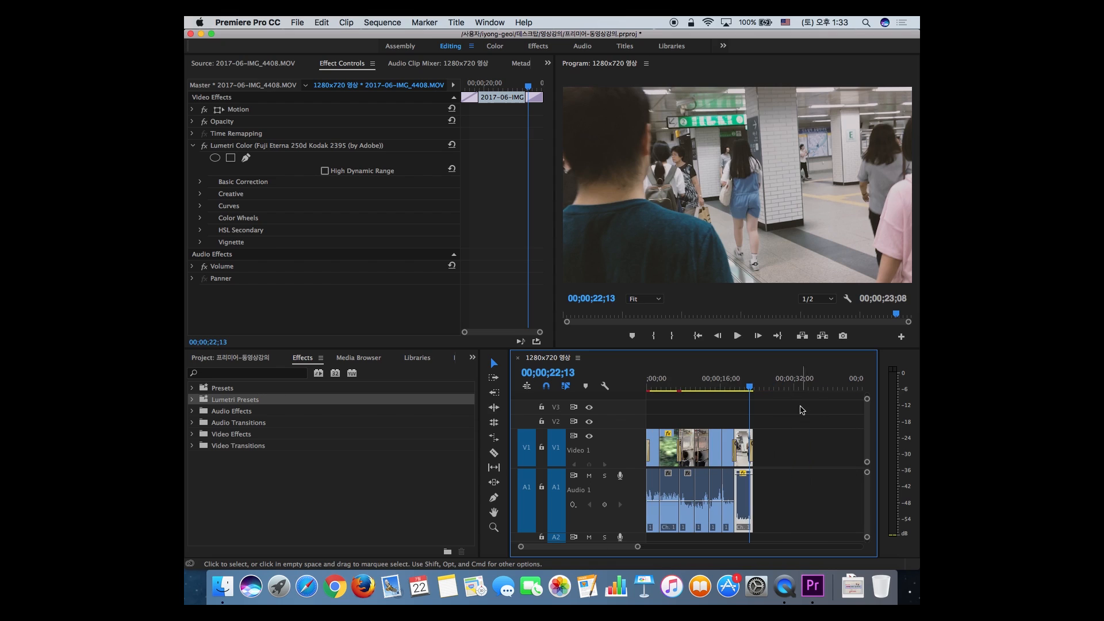
click(253, 360)
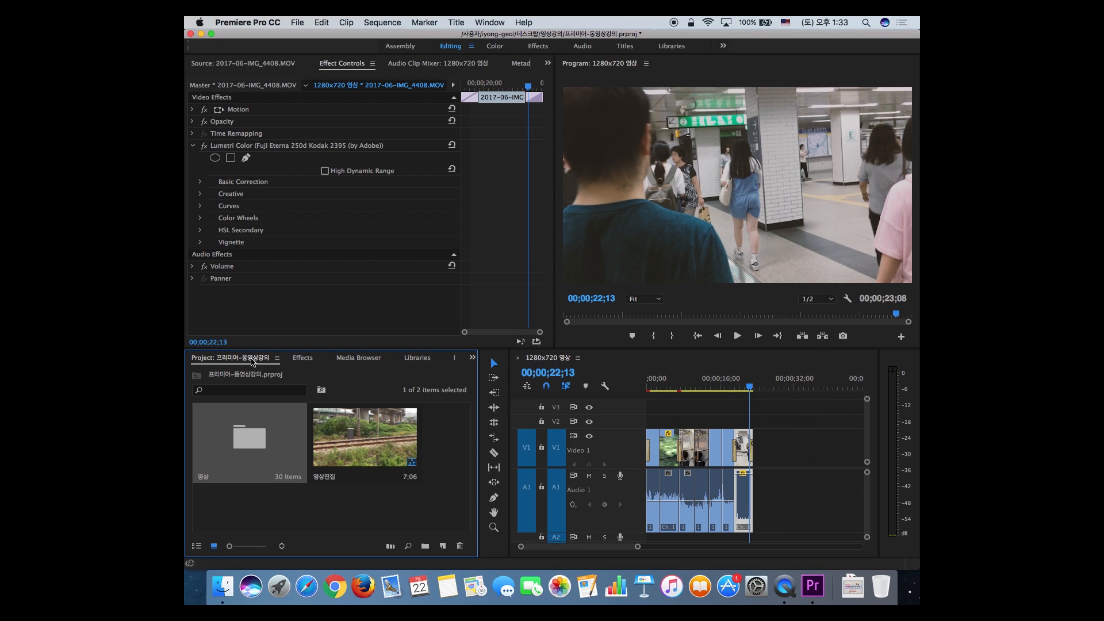
double_click(241, 446)
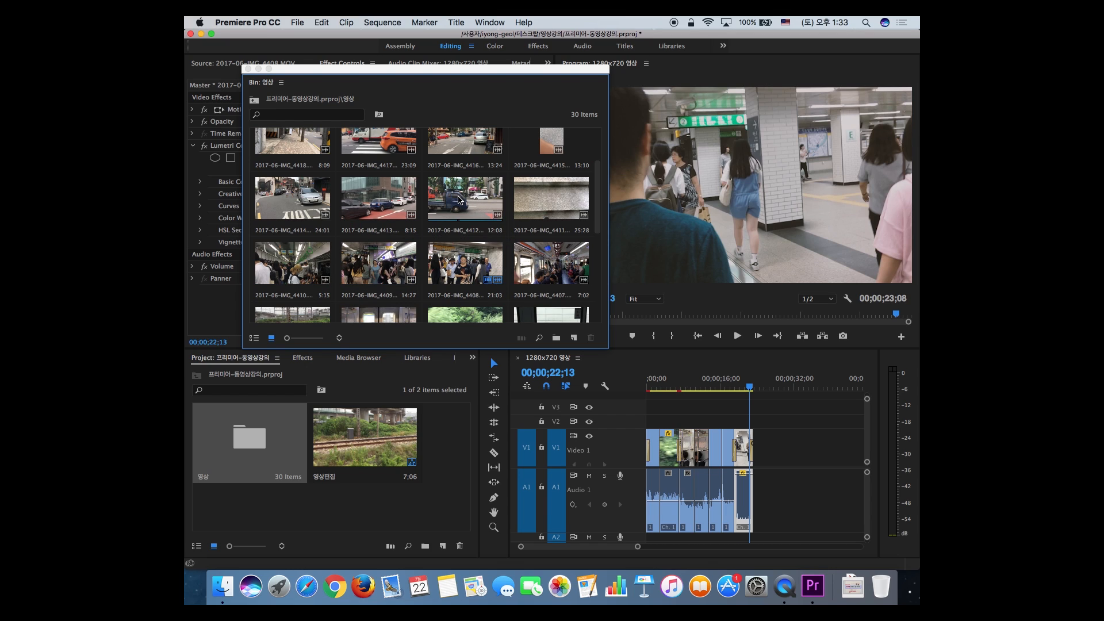
click(478, 199)
drag(452, 202, 822, 449)
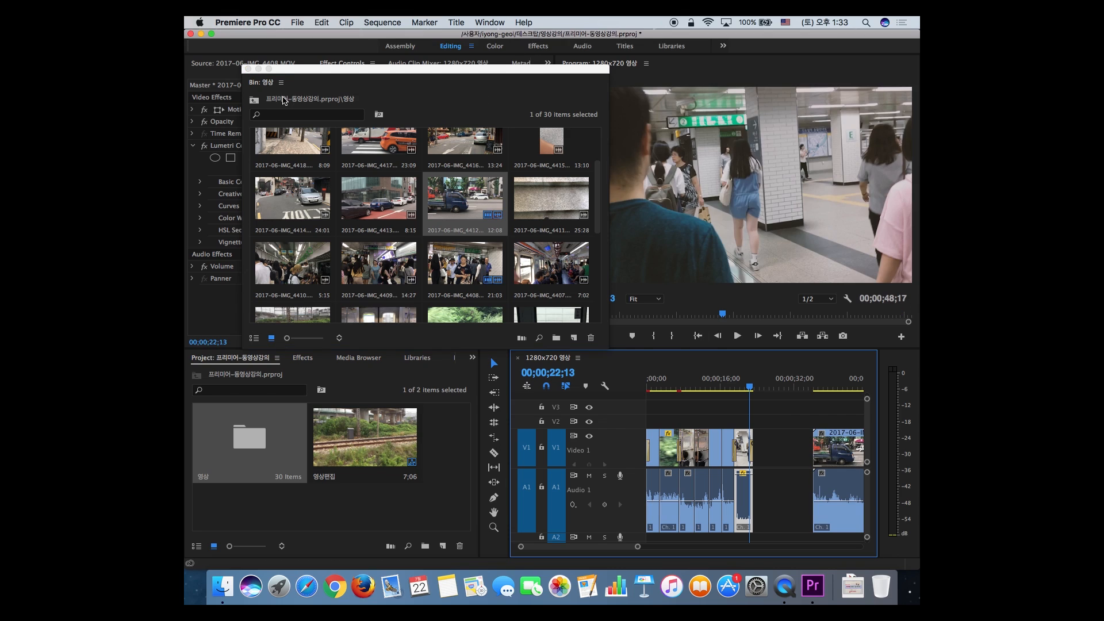
click(248, 69)
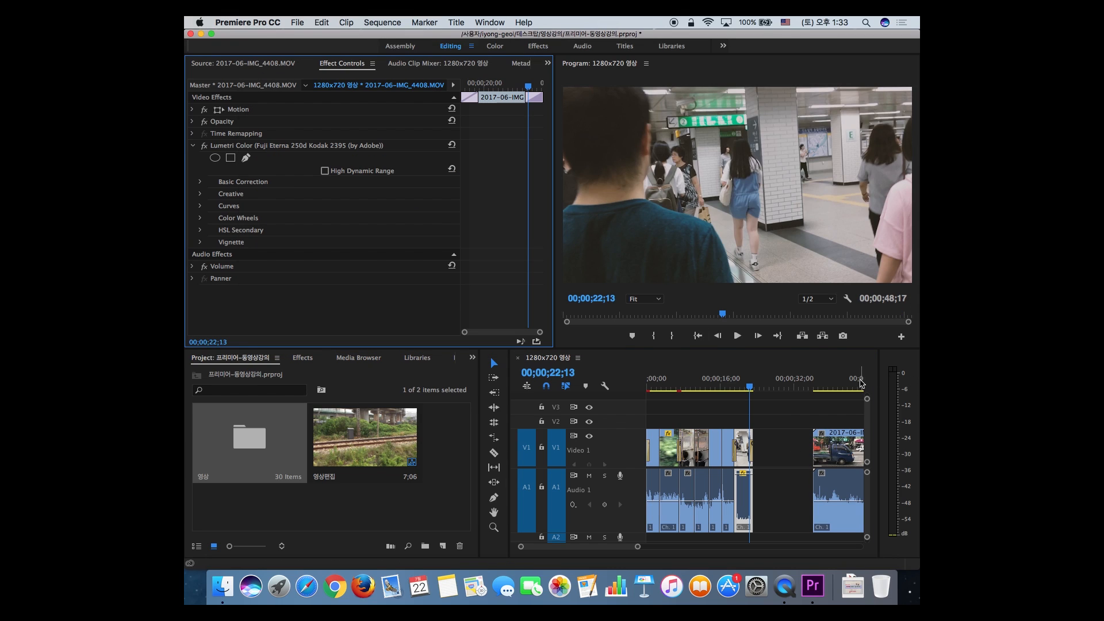
Copy the 2017-06-IMG_4412.MOV clip and paste the duplicate farther along the same tracks at about 00;01;03.
click(850, 384)
key(minus)
key(minus)
key(equal)
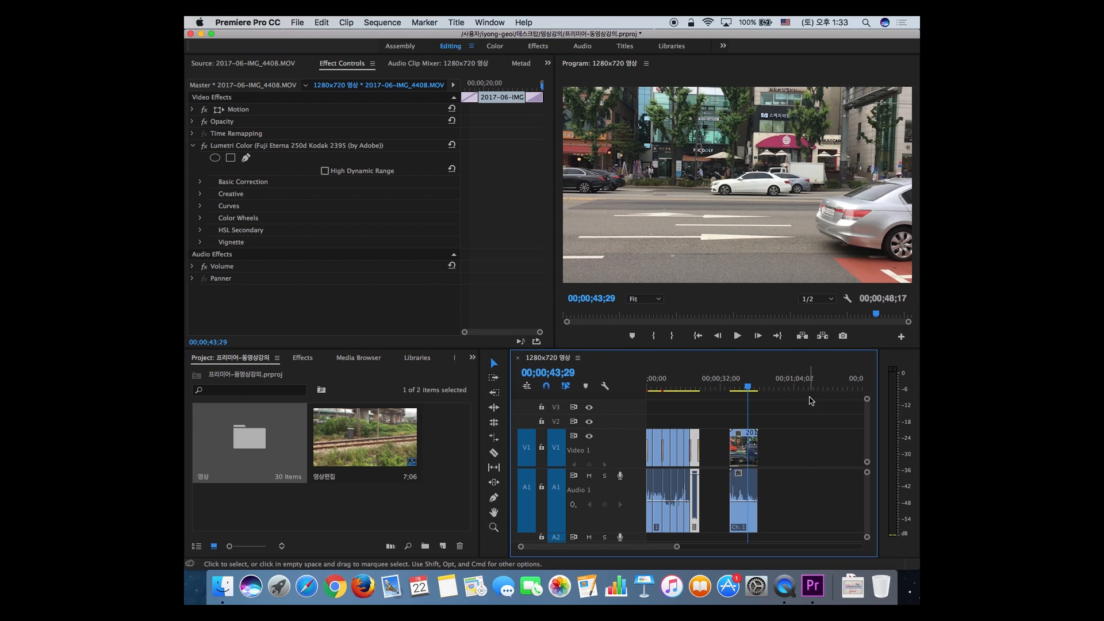
click(747, 453)
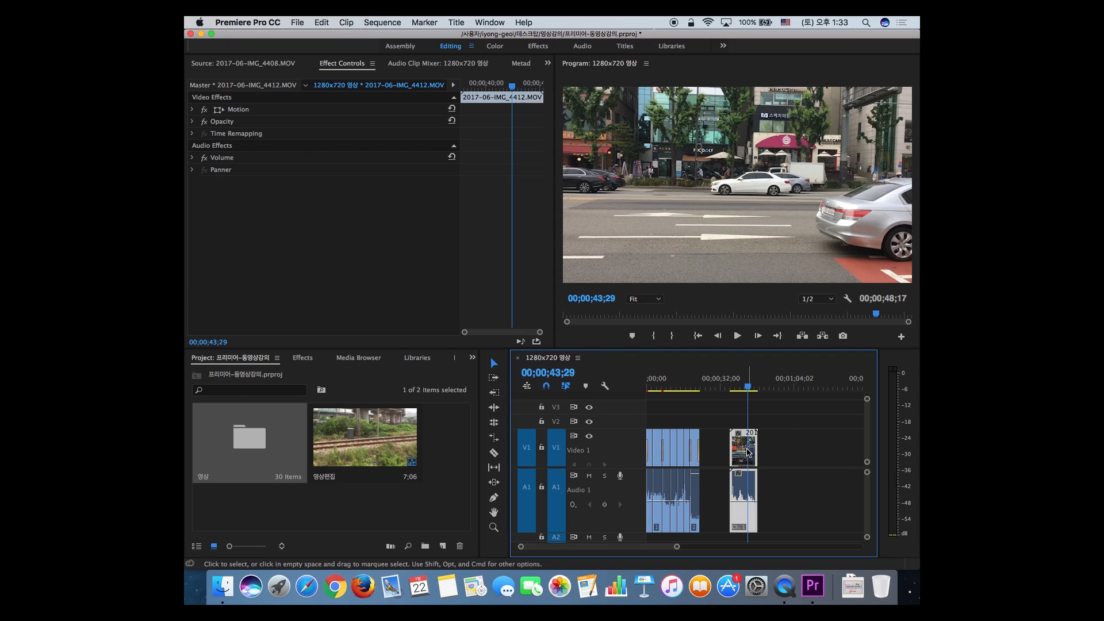
drag(785, 382, 794, 390)
key(super+v)
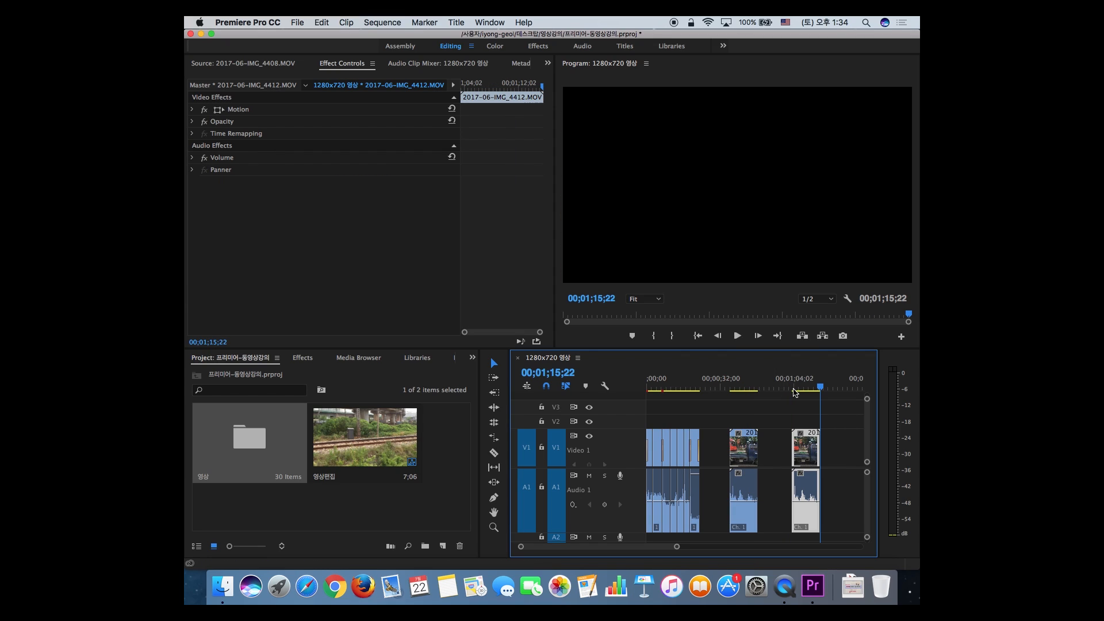
Deselect the pasted clip and place the playhead at 00;00;39;00 within the first 2017-06-IMG_4412.MOV clip.
click(747, 391)
key(equal)
key(minus)
key(equal)
key(equal)
key(minus)
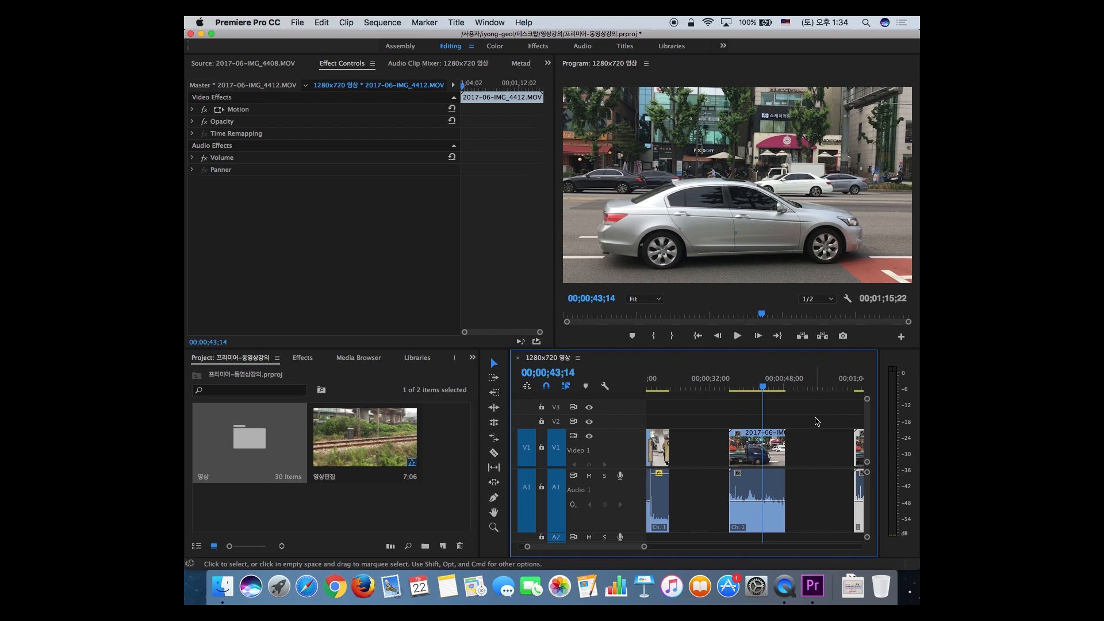
click(817, 420)
key(equal)
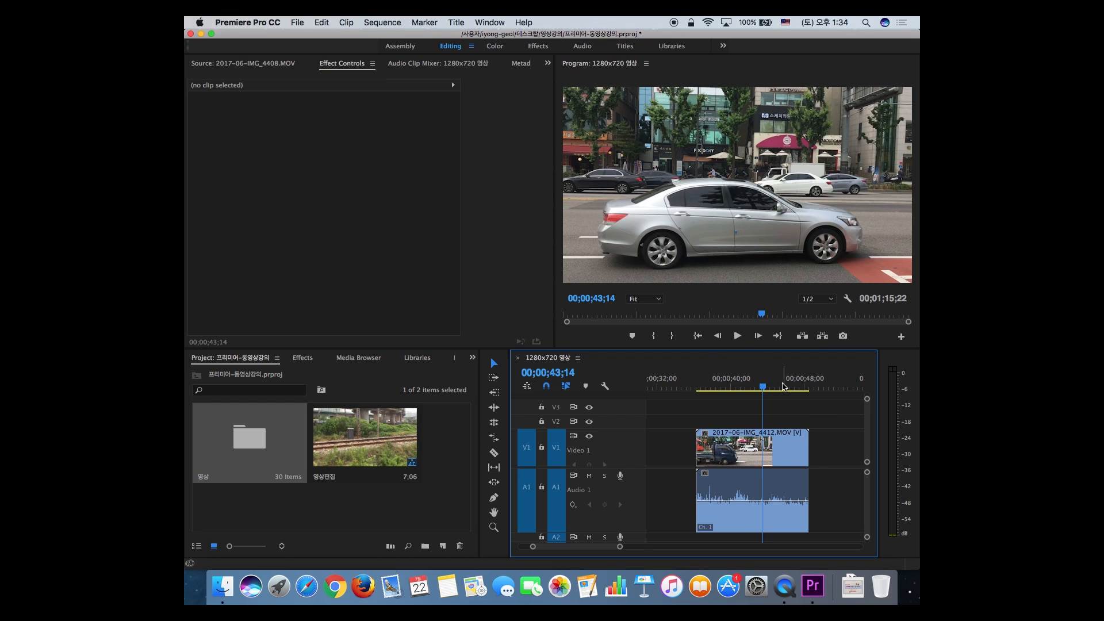
key(minus)
key(minus)
click(740, 387)
key(equal)
key(equal)
key(equal)
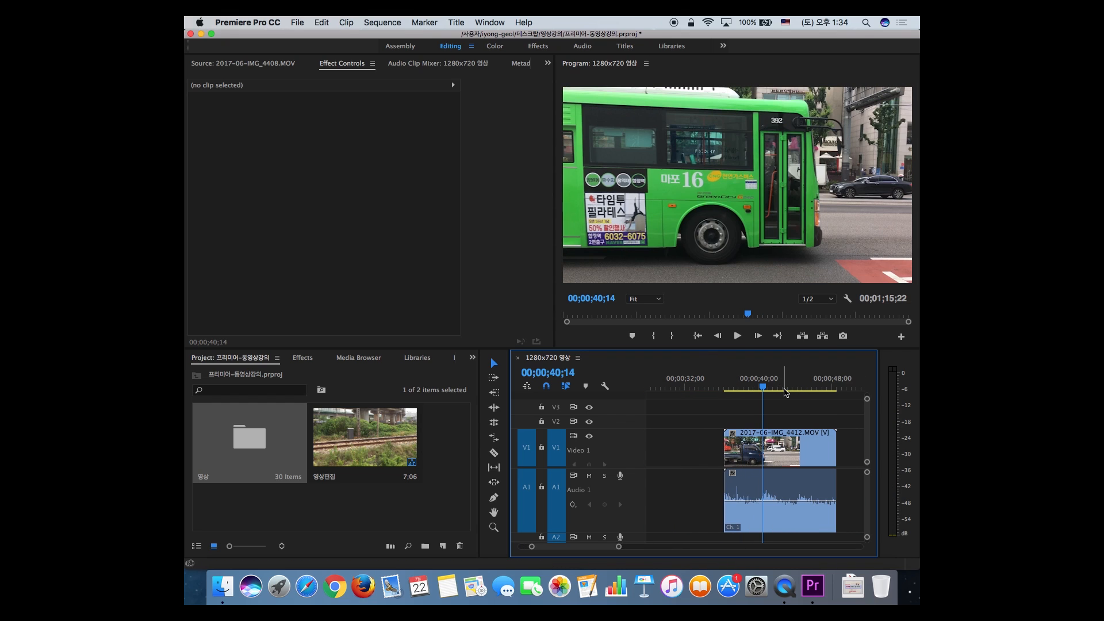
drag(768, 390, 736, 389)
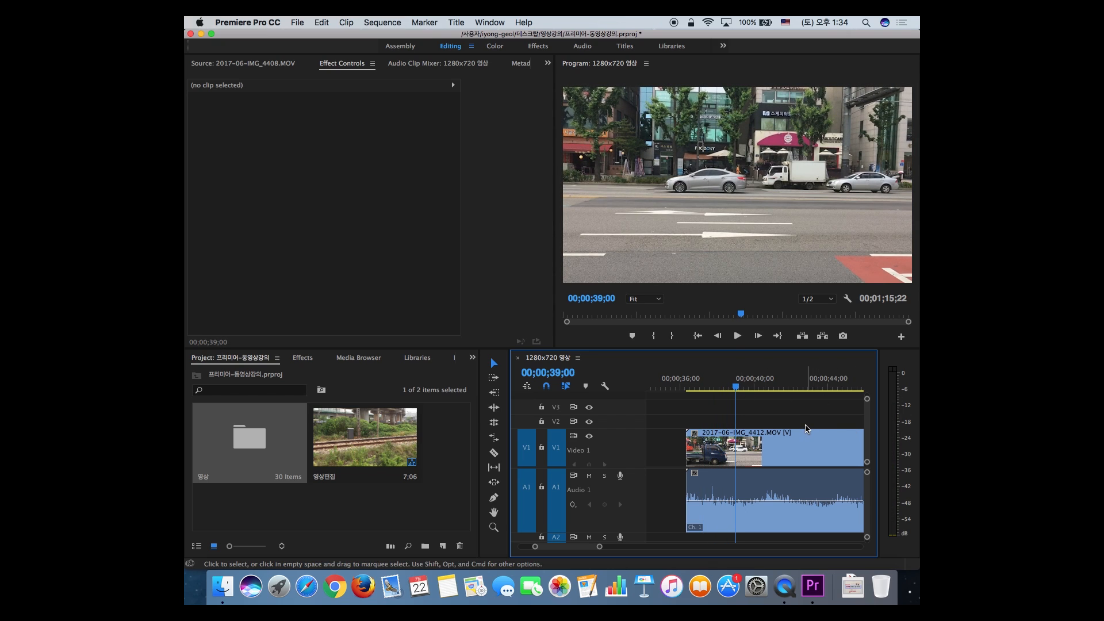
Lower the computer's sound output volume.
key(XF86AudioRaiseVolume)
key(XF86AudioLowerVolume)
key(XF86AudioLowerVolume)
key(XF86AudioLowerVolume)
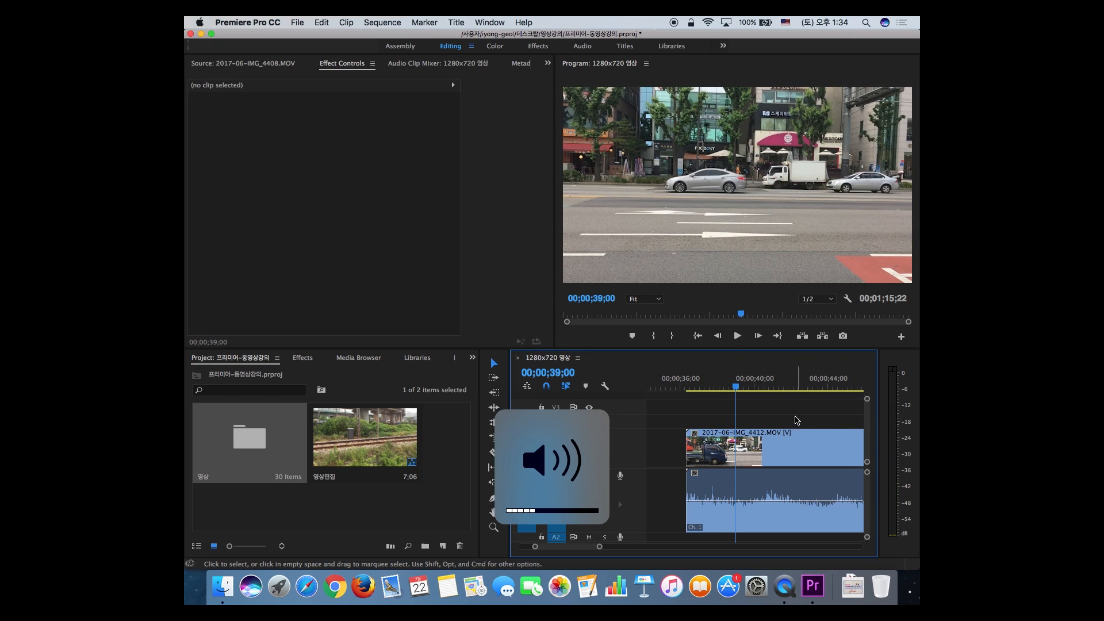
Split the first 2017-06-IMG_4412.MOV clip at 00;00;39;00 with the Razor tool and return to the Selection tool.
mouse_move(736, 390)
mouse_down()
mouse_move(702, 389)
mouse_move(784, 389)
mouse_move(717, 392)
mouse_move(736, 392)
mouse_up()
key(minus)
key(equal)
click(494, 452)
click(740, 450)
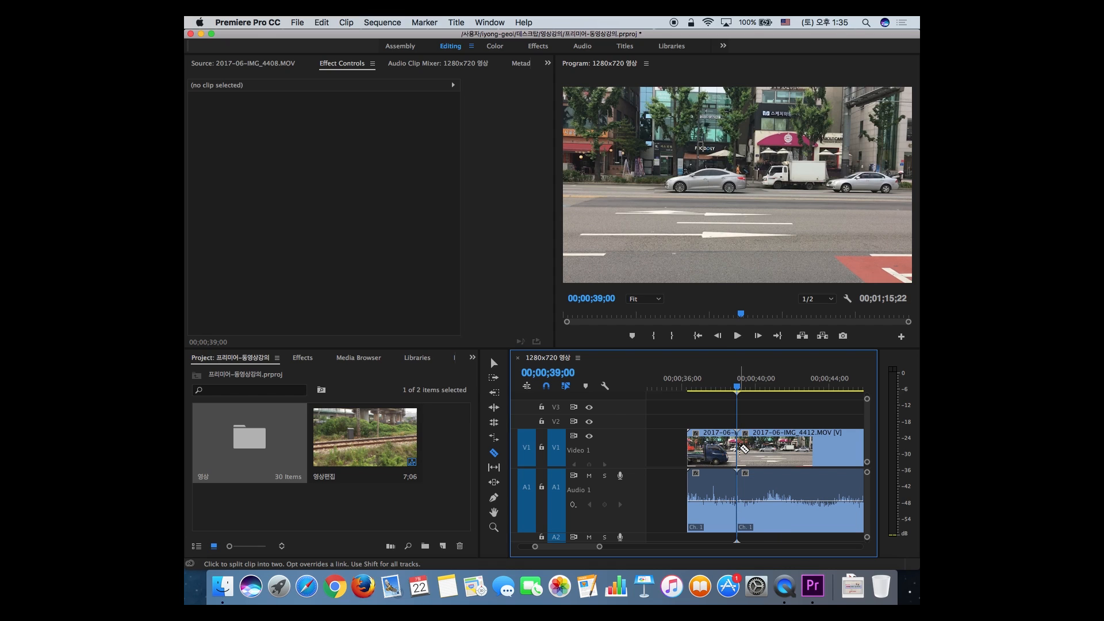
key(v)
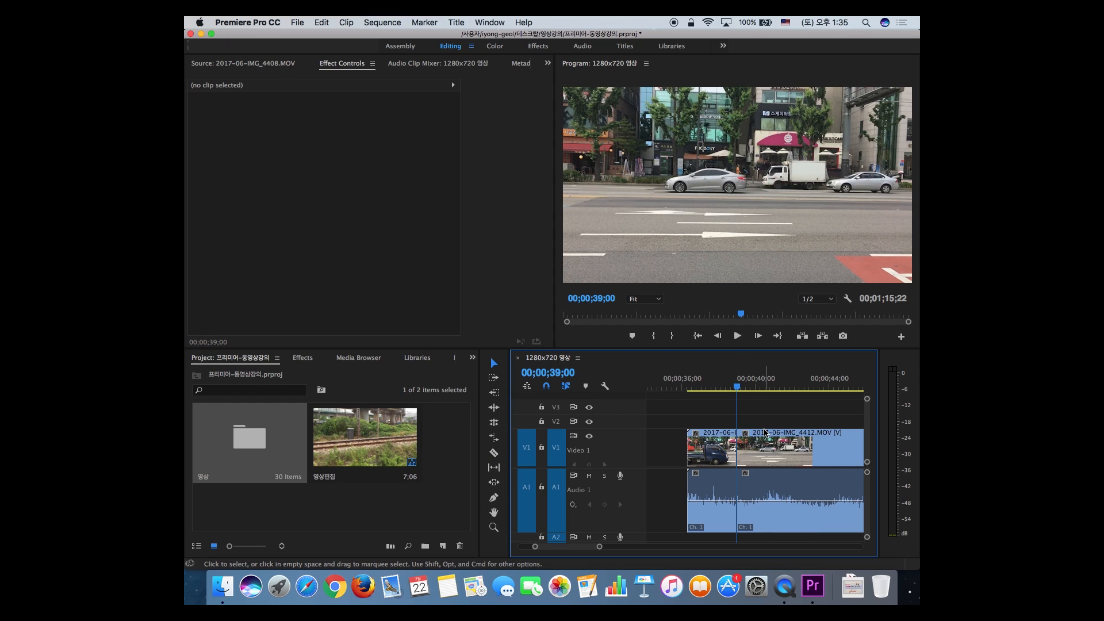
Shorten the second part of the first 2017-06-IMG_4412.MOV clip to end near 00;00;43 with the Rate Stretch tool, and play it back.
key(minus)
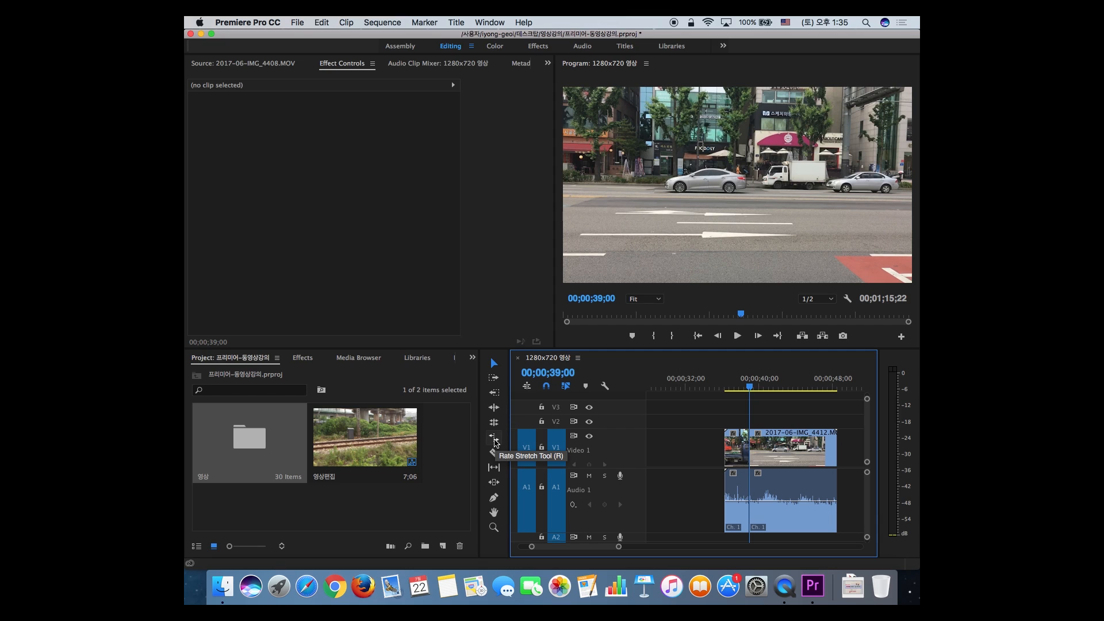
click(494, 440)
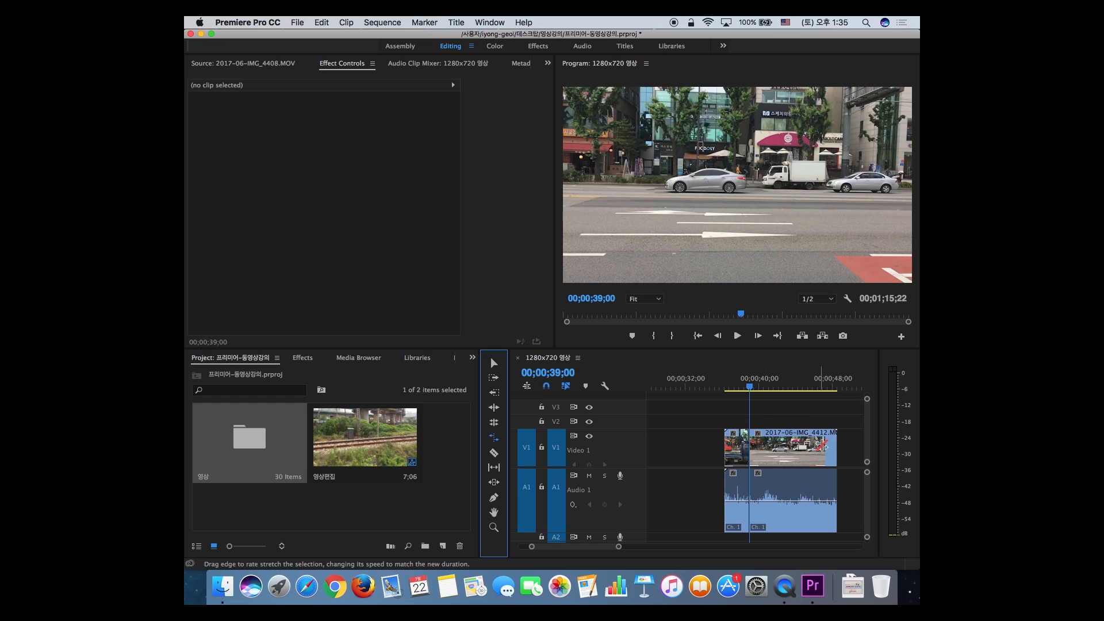
drag(836, 444, 781, 444)
key(v)
click(727, 390)
key(space)
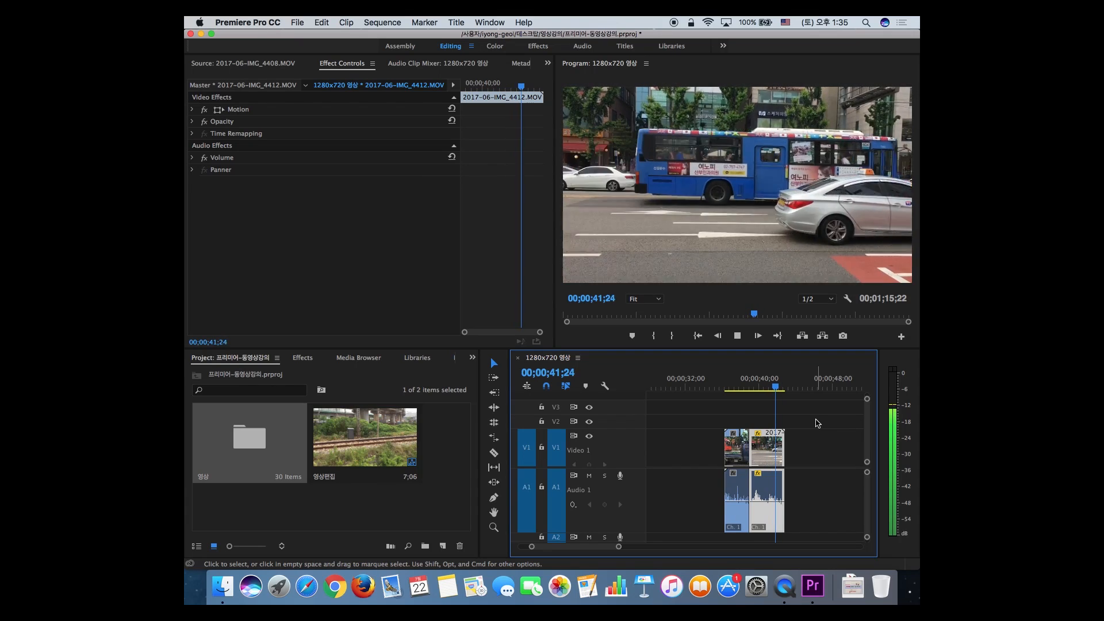
key(space)
Split the pasted 2017-06-IMG_4412.MOV clip at about 00;01;07;22 with the Razor tool and delete the part before the cut.
key(minus)
key(minus)
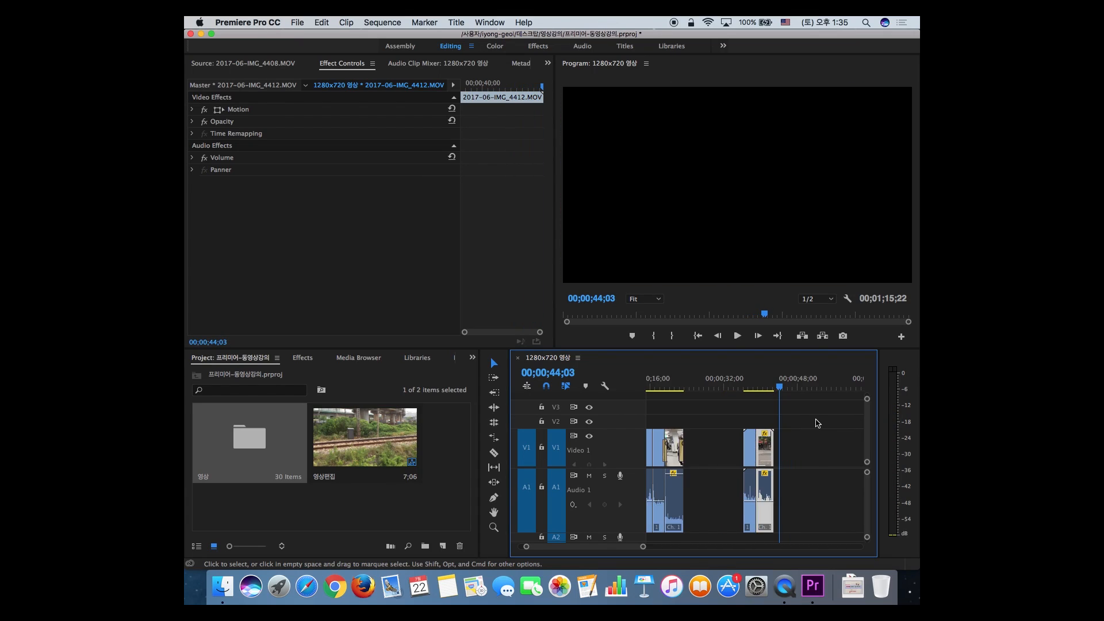
click(800, 387)
key(equal)
key(equal)
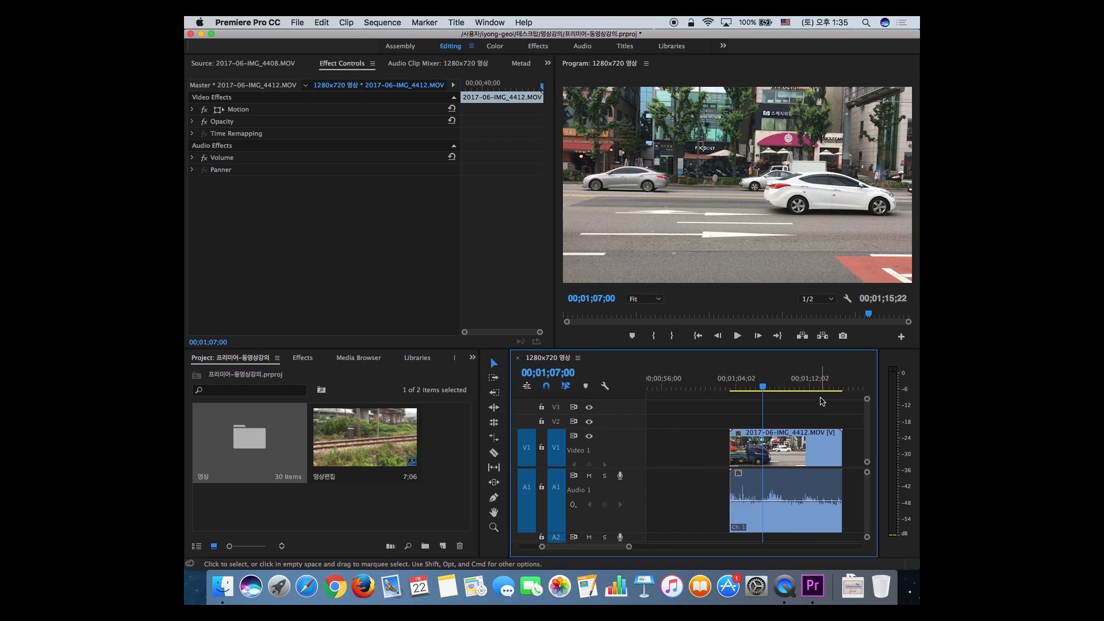
mouse_move(762, 391)
mouse_down()
mouse_move(743, 393)
mouse_move(769, 391)
mouse_up()
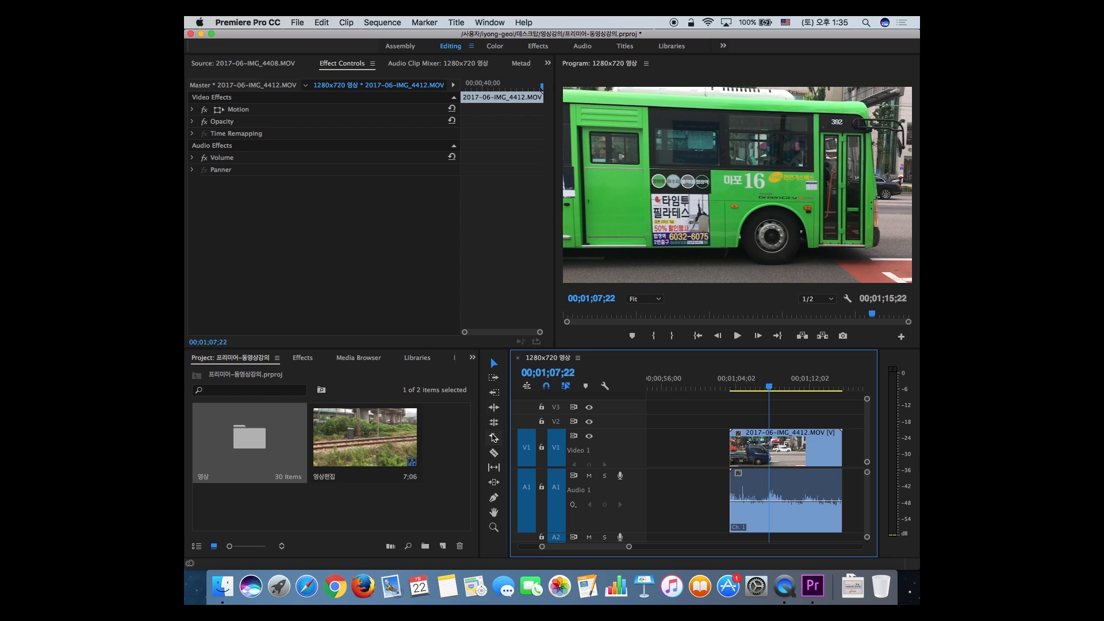
click(494, 454)
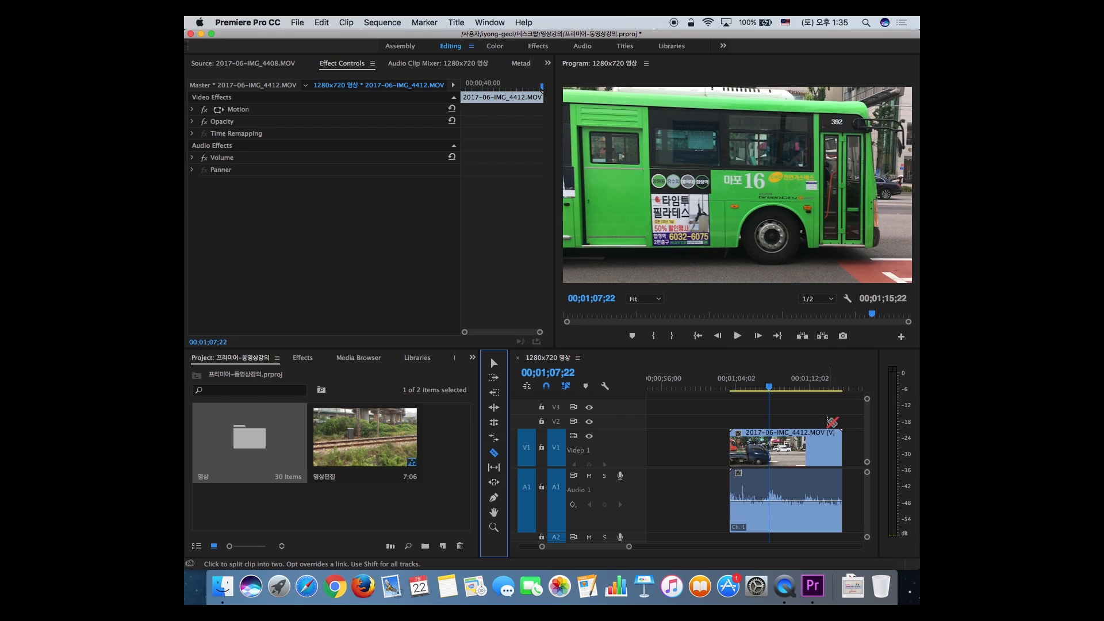
click(772, 449)
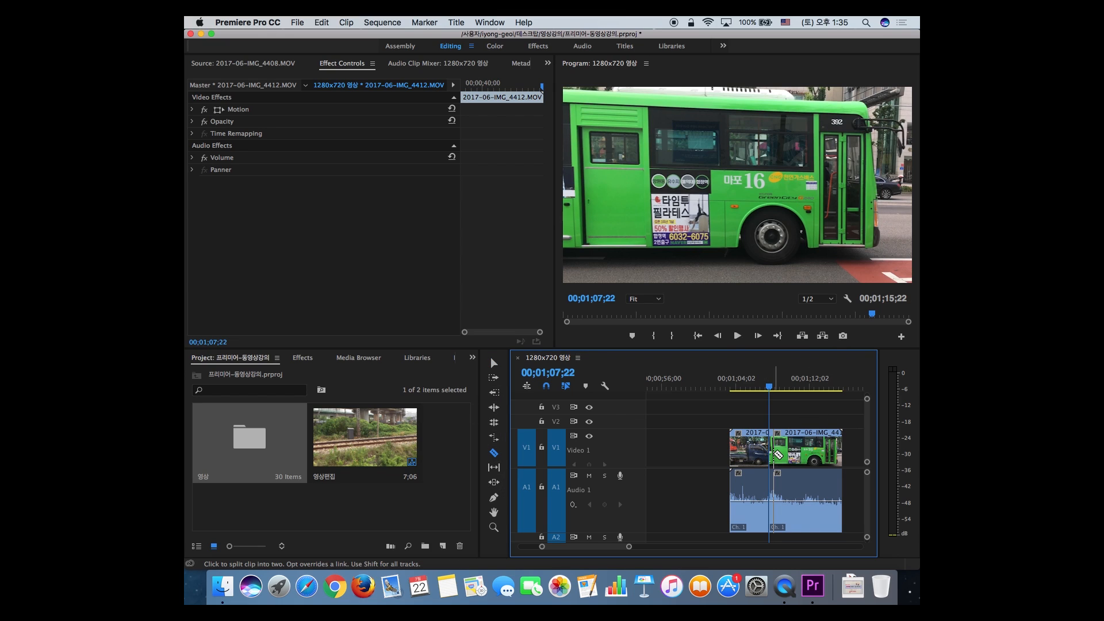
key(v)
click(748, 454)
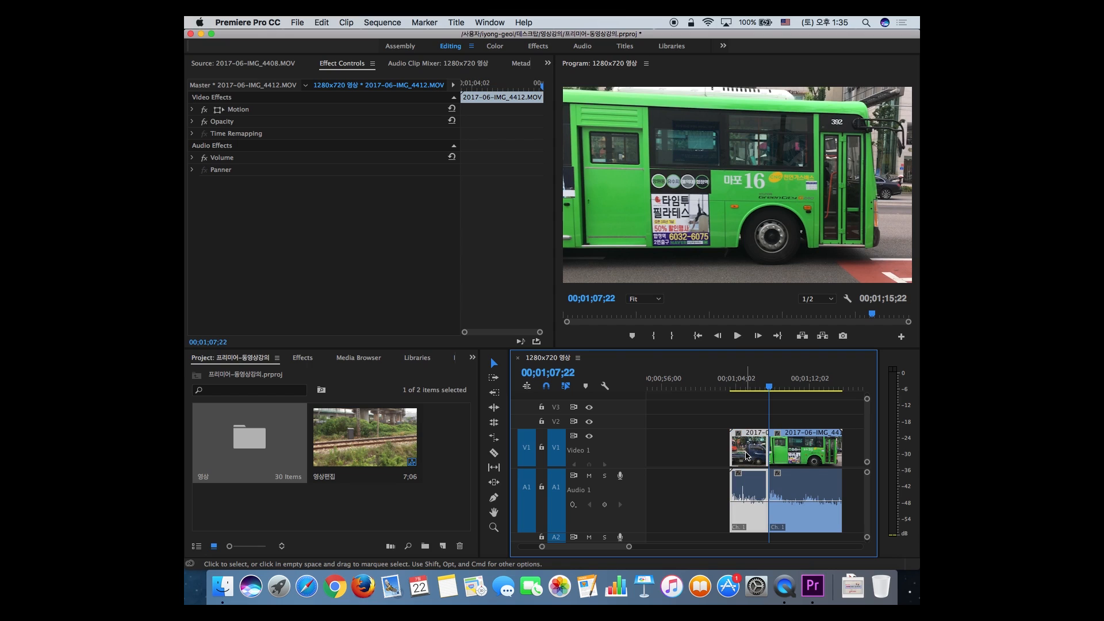
key(Delete)
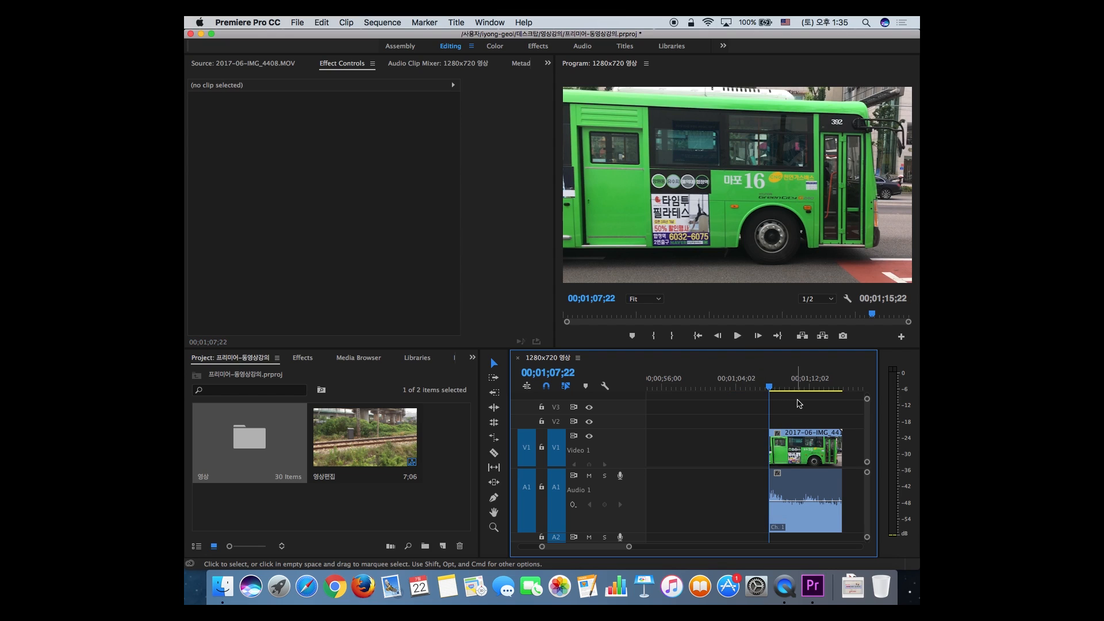
Slow the remaining 2017-06-IMG_4412.MOV clip to about 40.13% with the Rate Stretch tool, ending at about 00;01;27;20, and play it back.
click(493, 438)
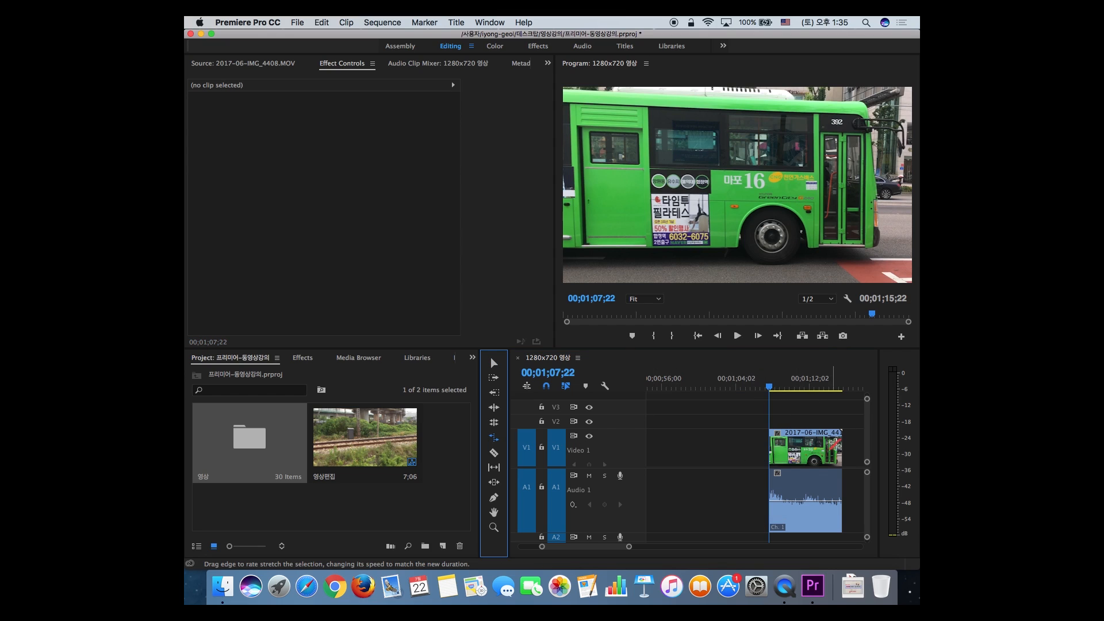
click(493, 439)
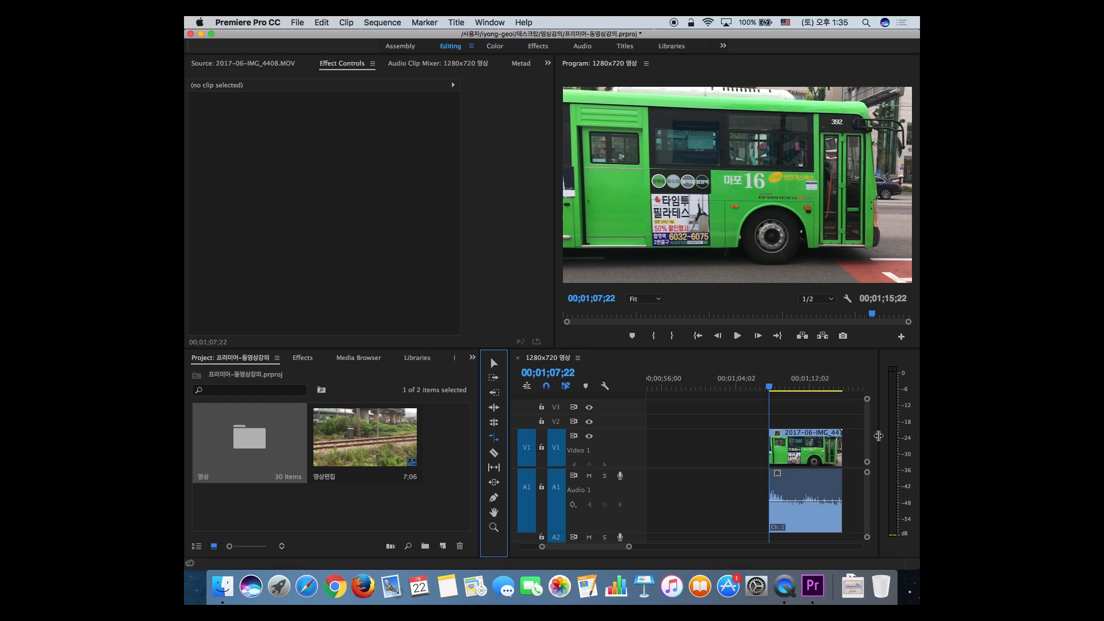
mouse_move(841, 446)
mouse_down()
mouse_move(871, 443)
mouse_move(814, 443)
mouse_move(823, 443)
mouse_up()
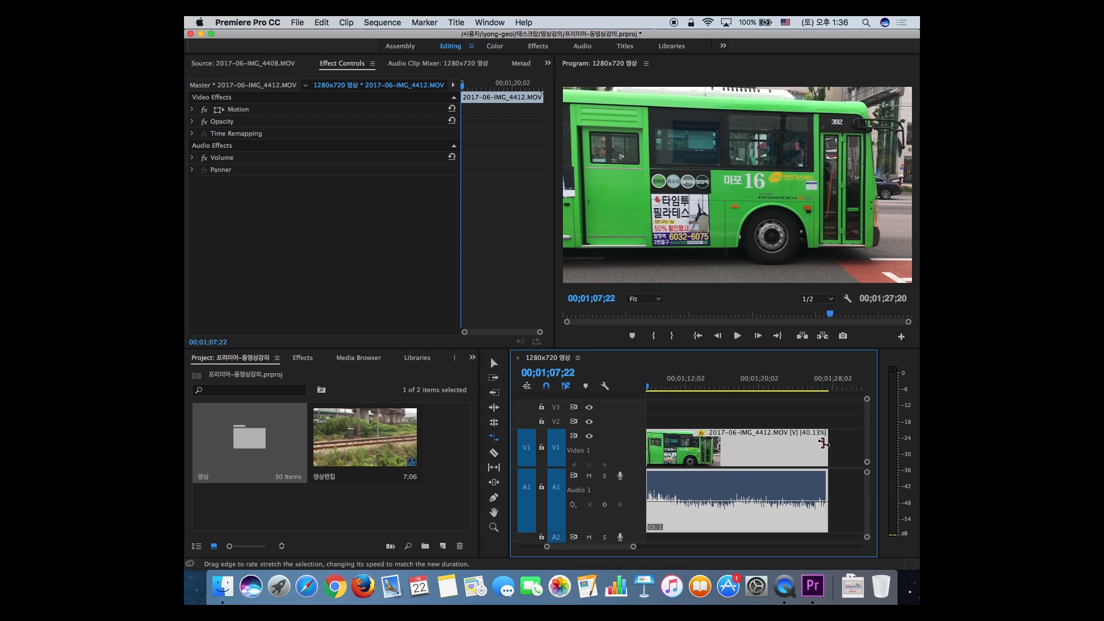
key(minus)
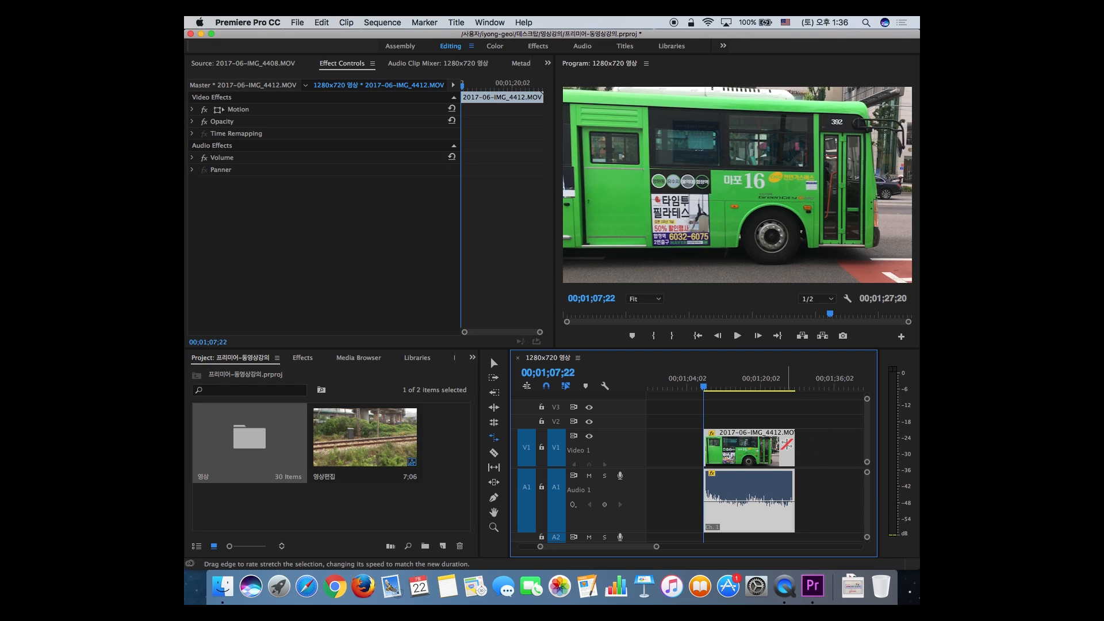
key(v)
click(753, 401)
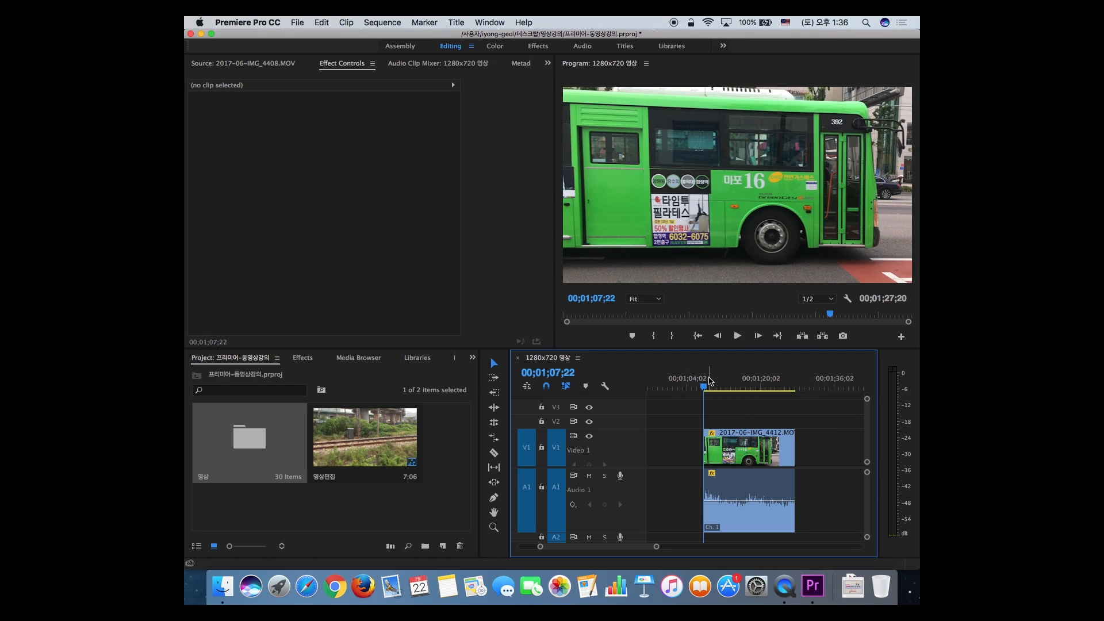
key(space)
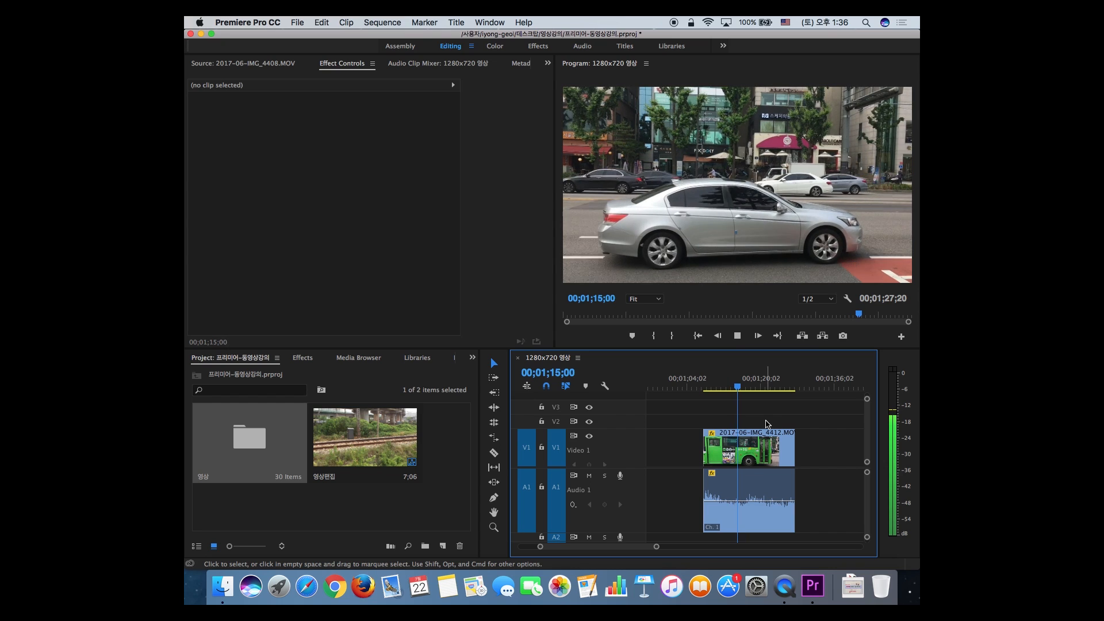
key(space)
Stretch the same clip further to about 26.64% speed with the Rate Stretch tool and play it from its beginning.
click(493, 437)
drag(795, 448, 839, 448)
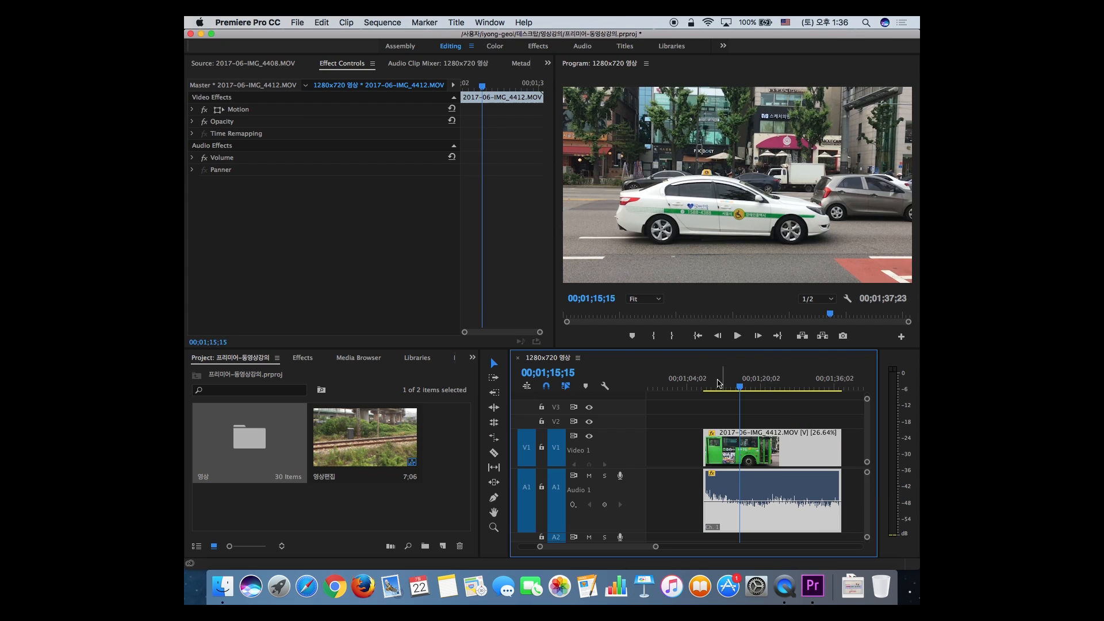
click(700, 387)
key(space)
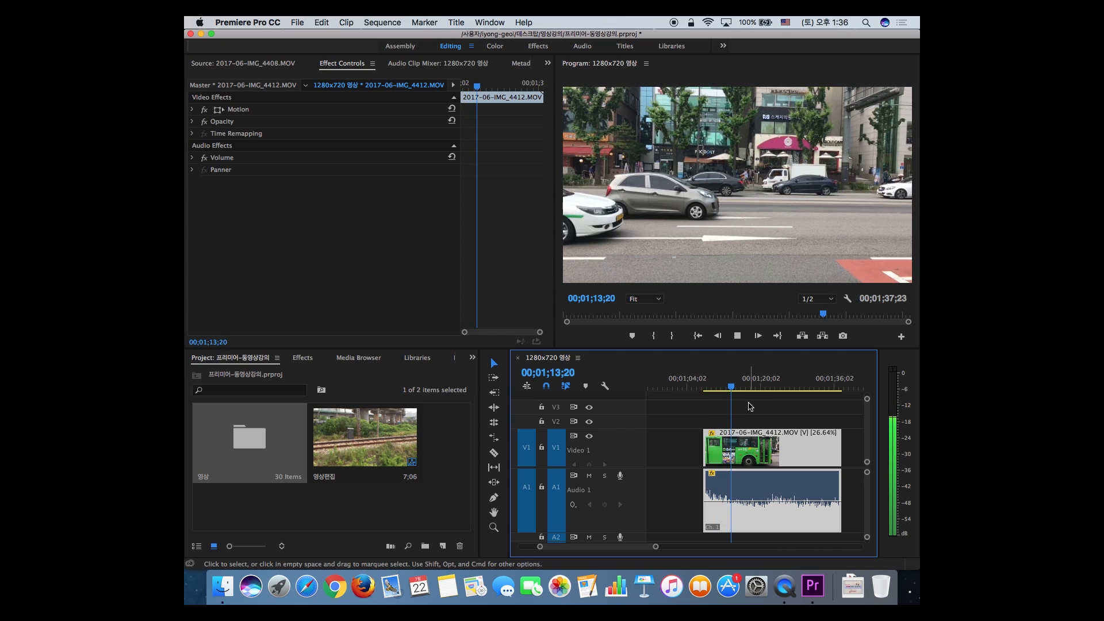
key(space)
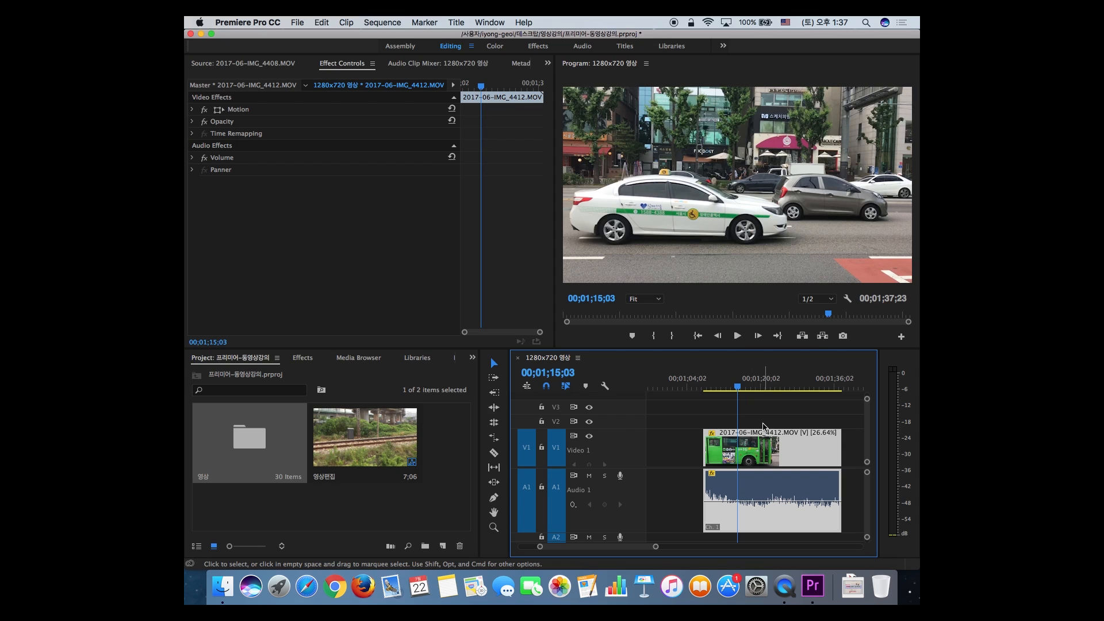
click(768, 416)
click(768, 448)
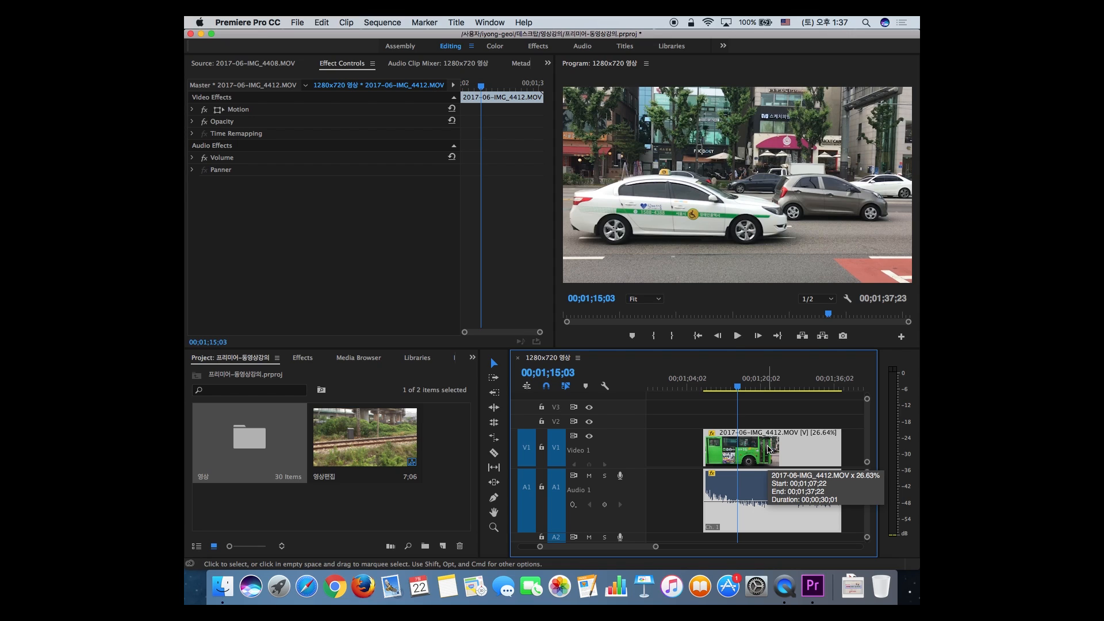
click(779, 415)
click(775, 451)
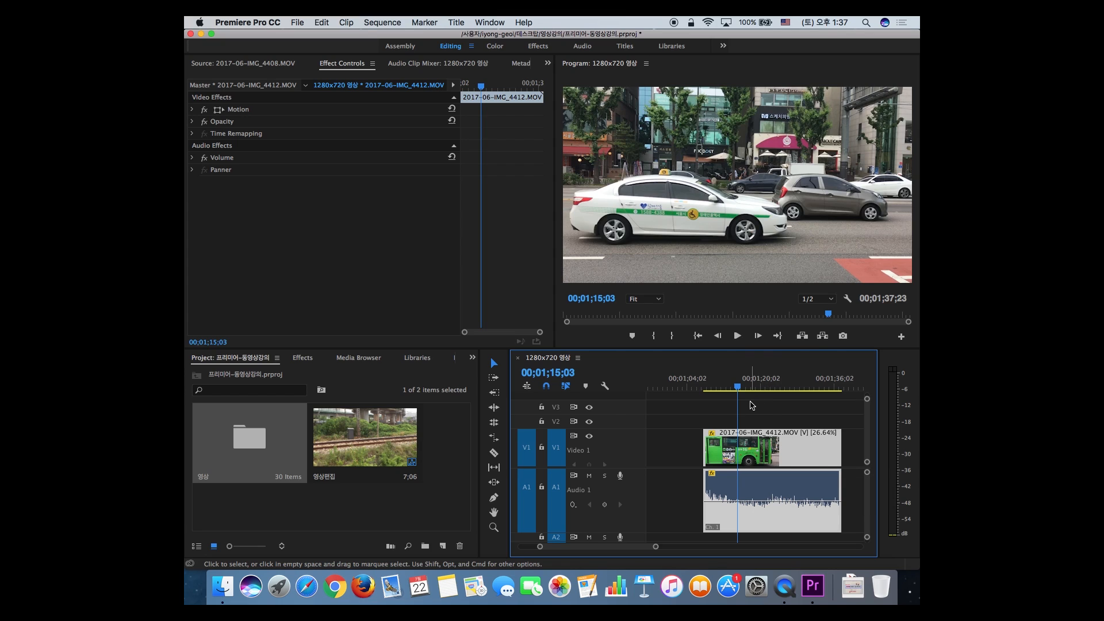
click(751, 402)
click(772, 450)
Set the stretched 2017-06-IMG_4412.MOV clip's speed to 100% in its Speed/Duration settings and play it briefly.
right_click(808, 447)
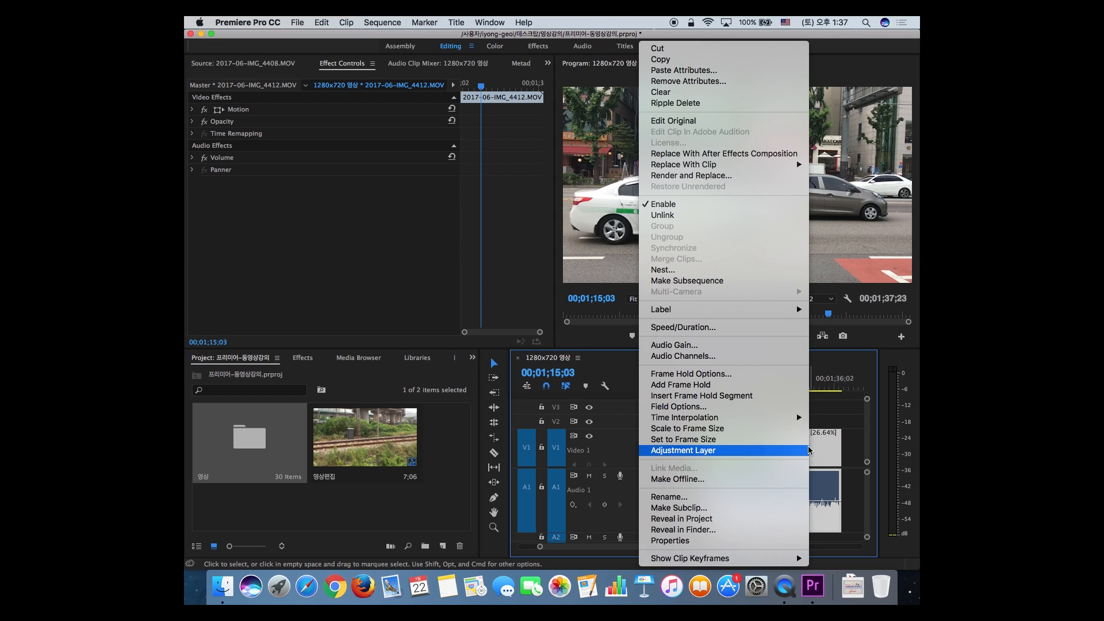
click(737, 333)
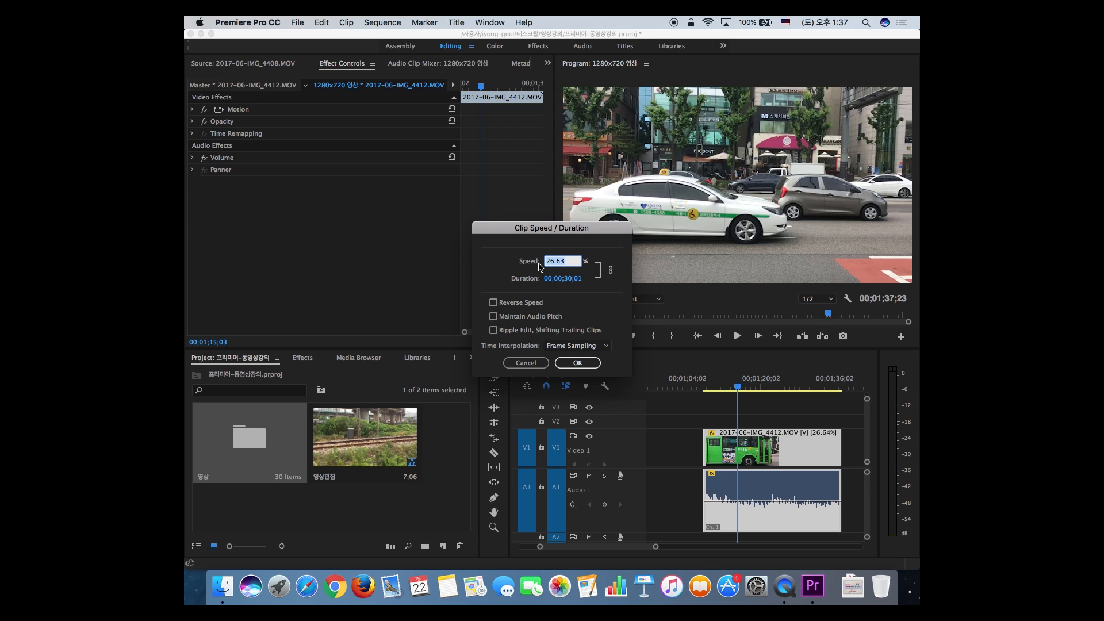
text(100)
key(Return)
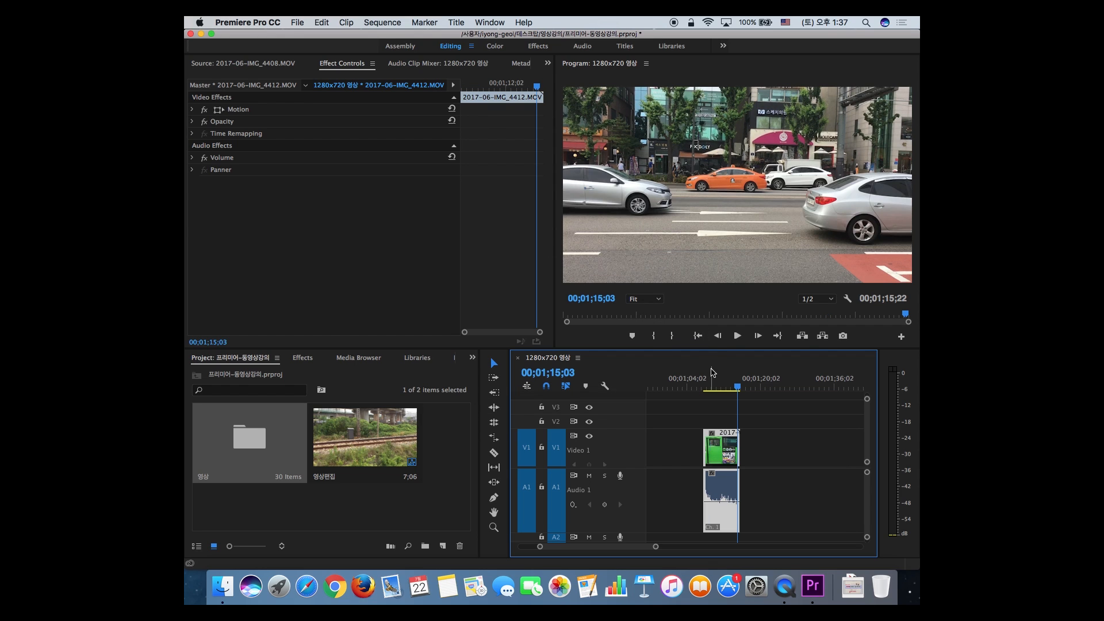
click(712, 373)
key(space)
key(space)
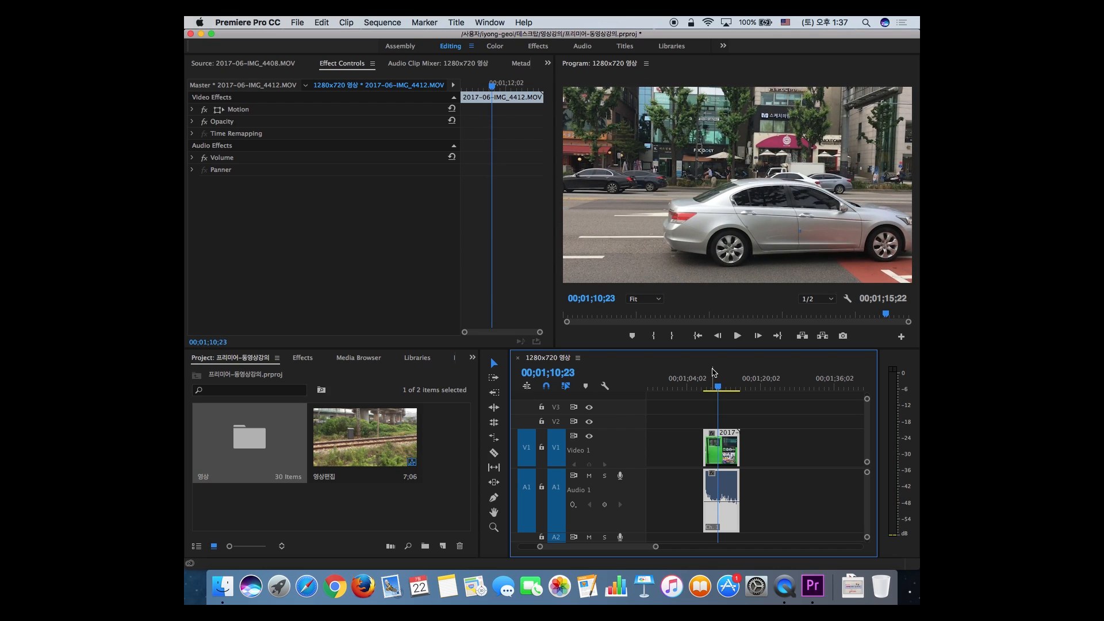
Slow the clip to 20% through its Speed/Duration settings and preview the slow motion.
right_click(730, 449)
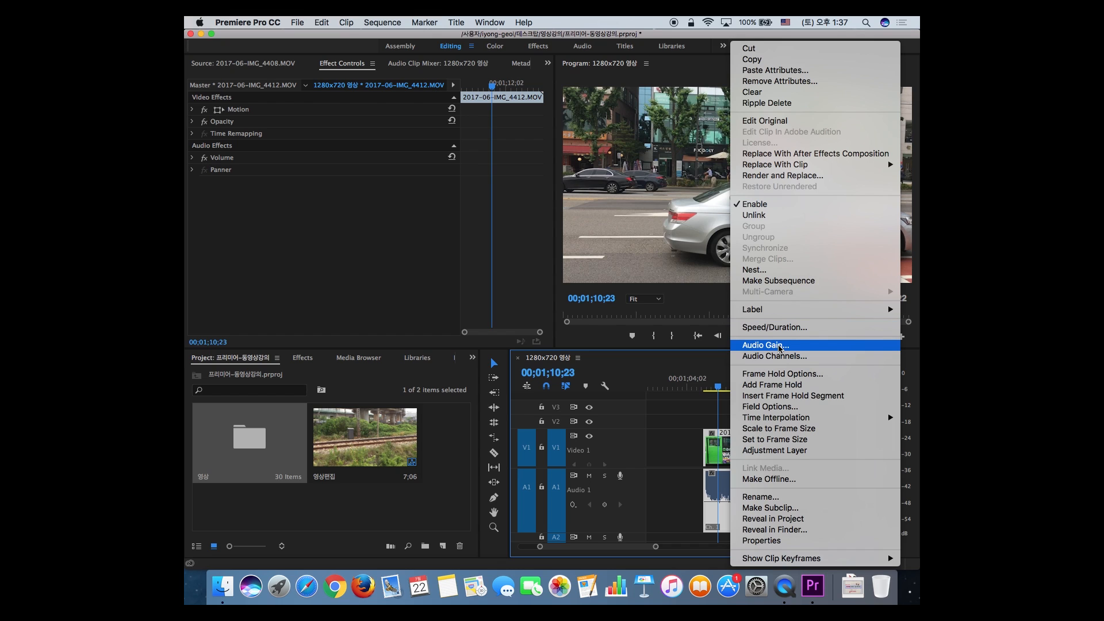
click(779, 329)
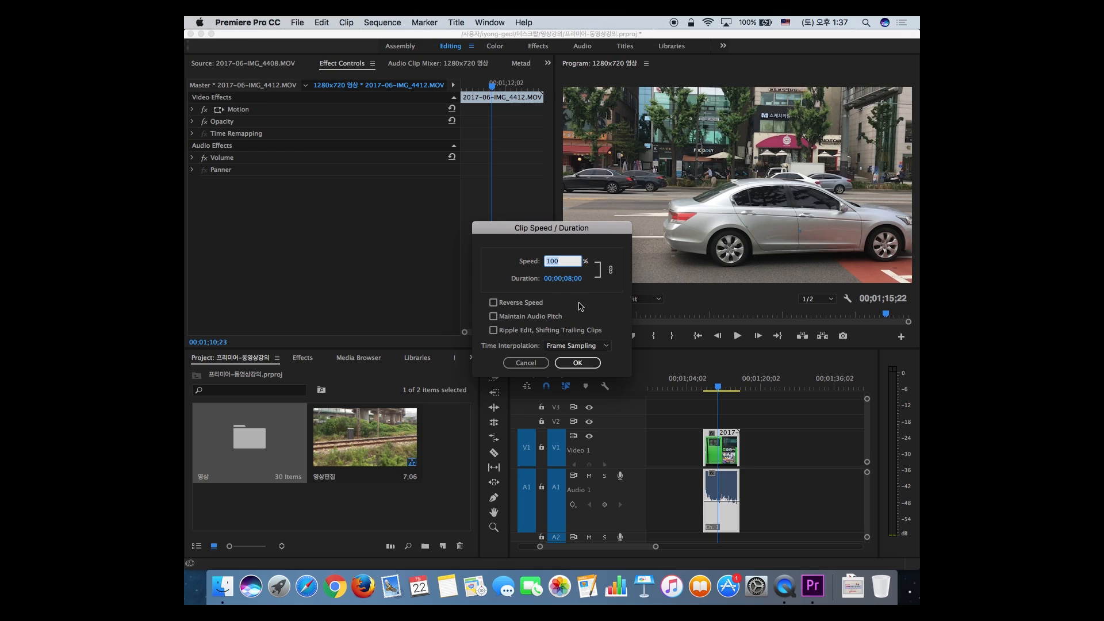
text(20)
key(Return)
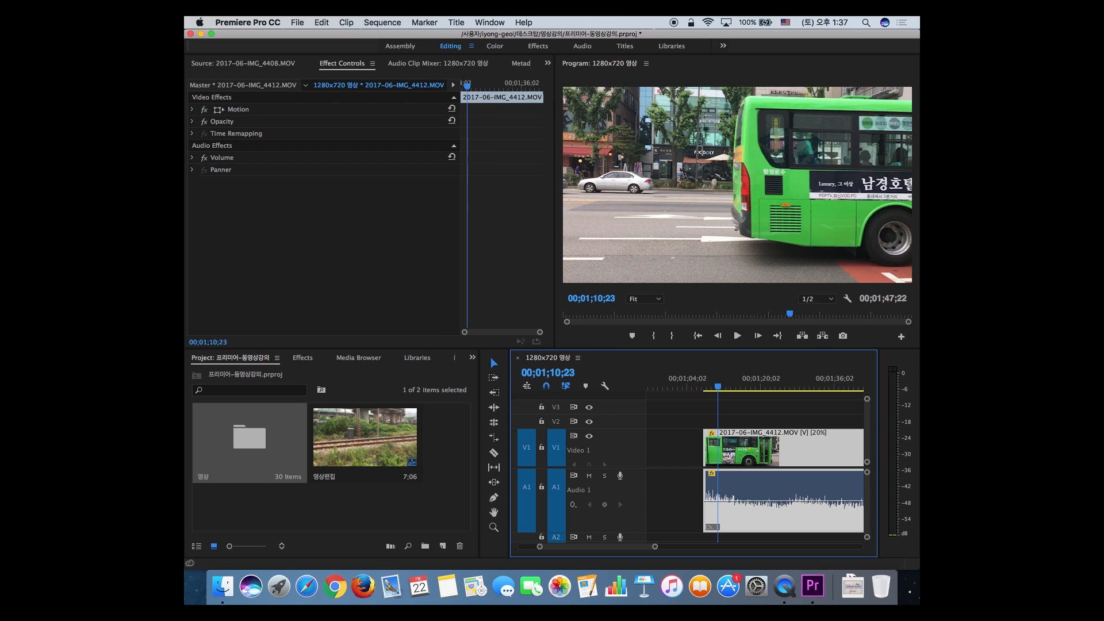
key(space)
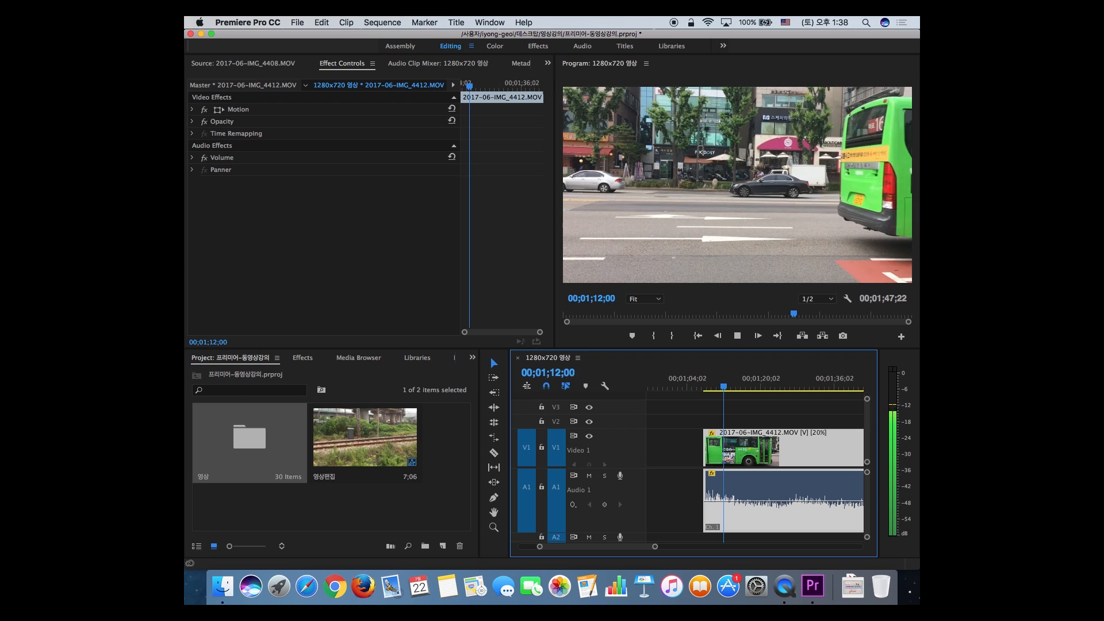
key(space)
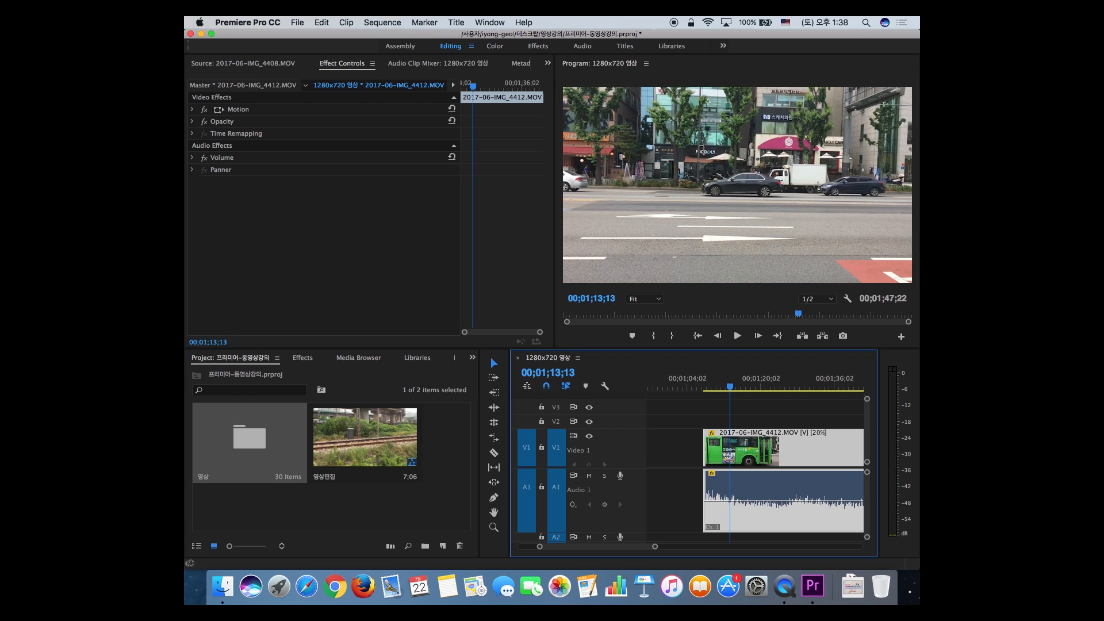
Set the clip's speed to 200% in its Speed/Duration settings and play the sped-up clip from its start.
right_click(788, 432)
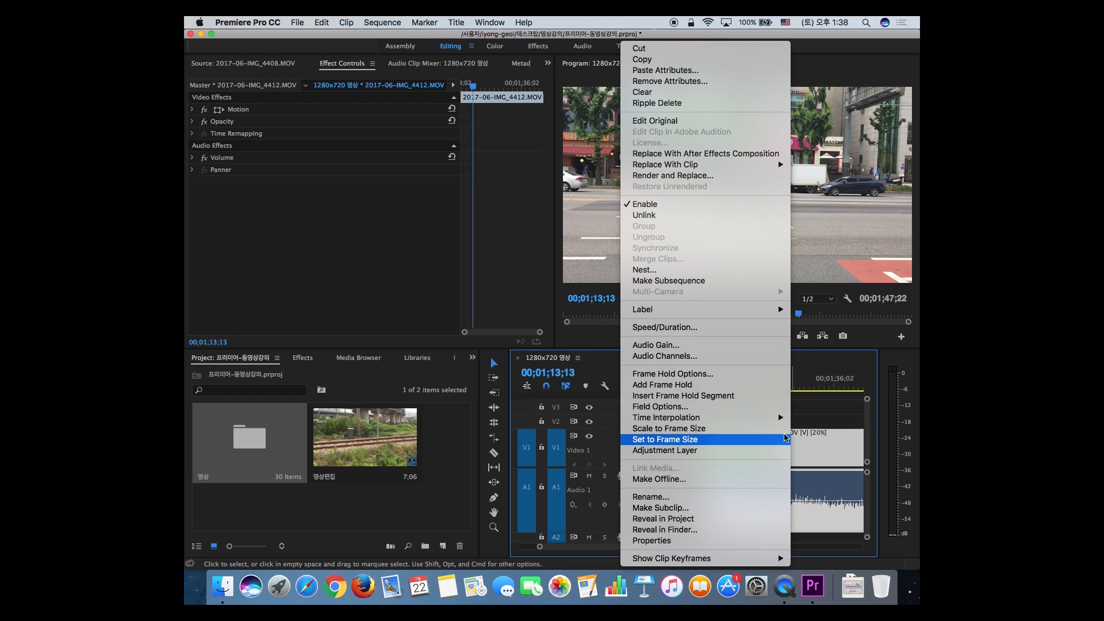
click(731, 327)
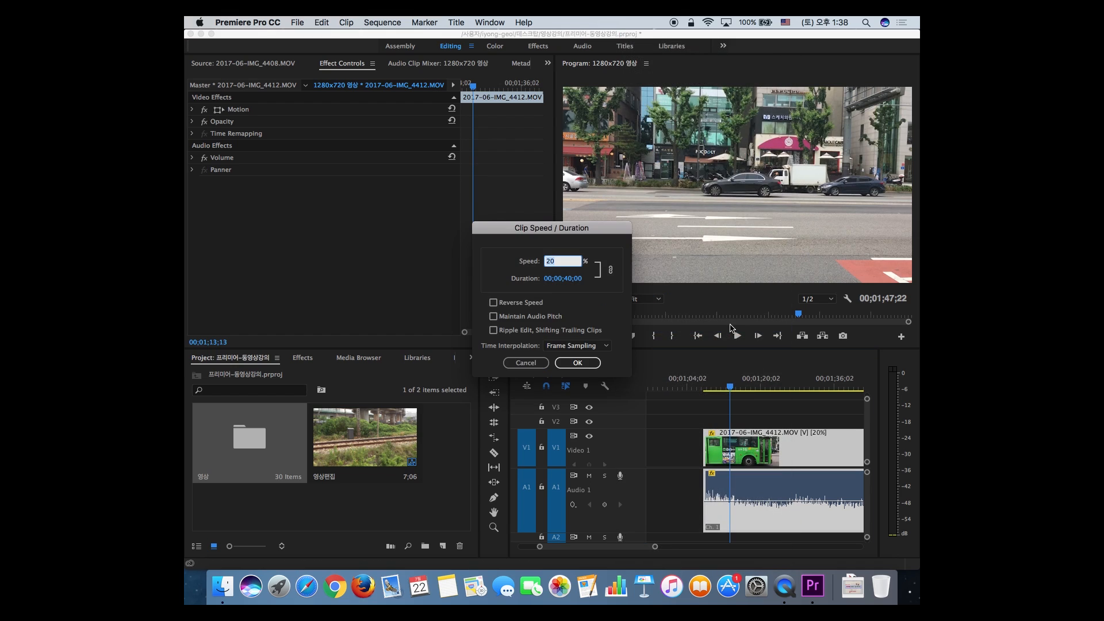
text(200)
key(Return)
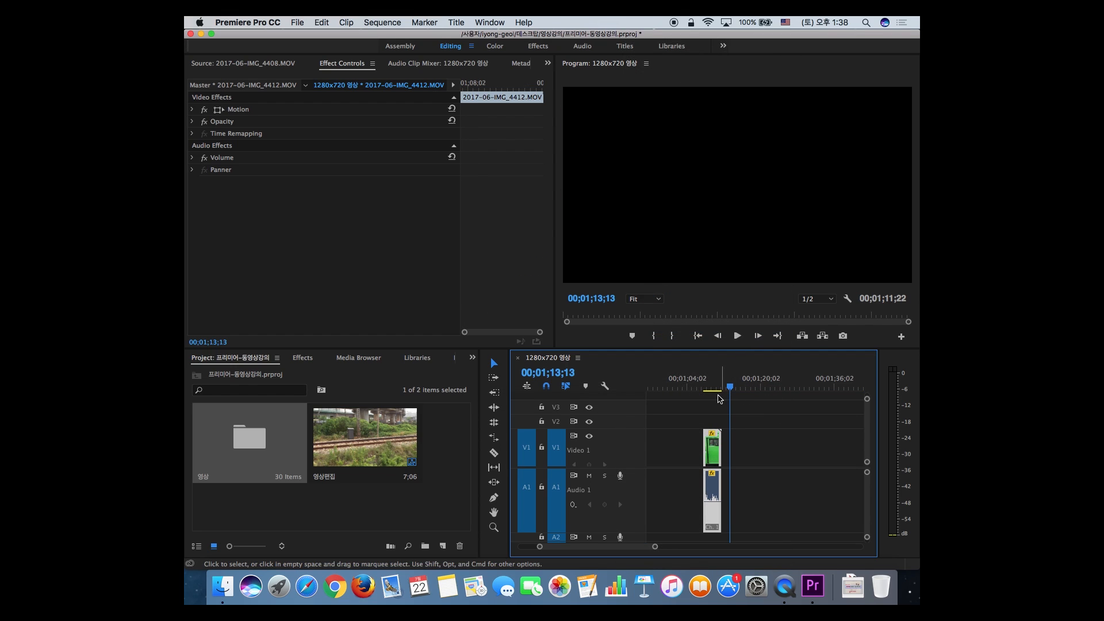
click(698, 384)
key(space)
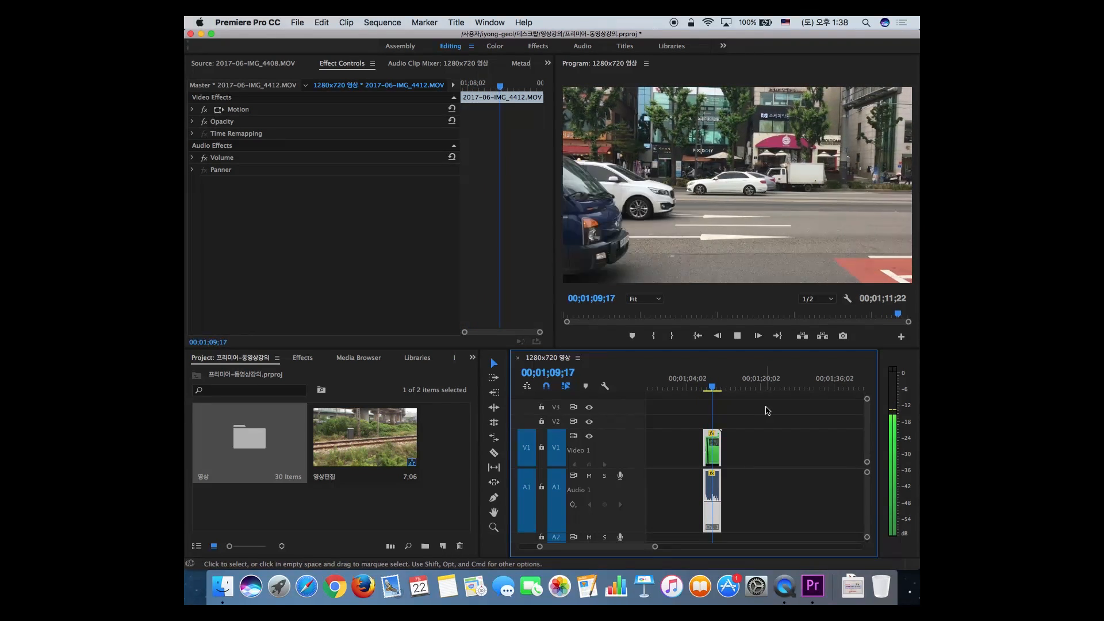
key(space)
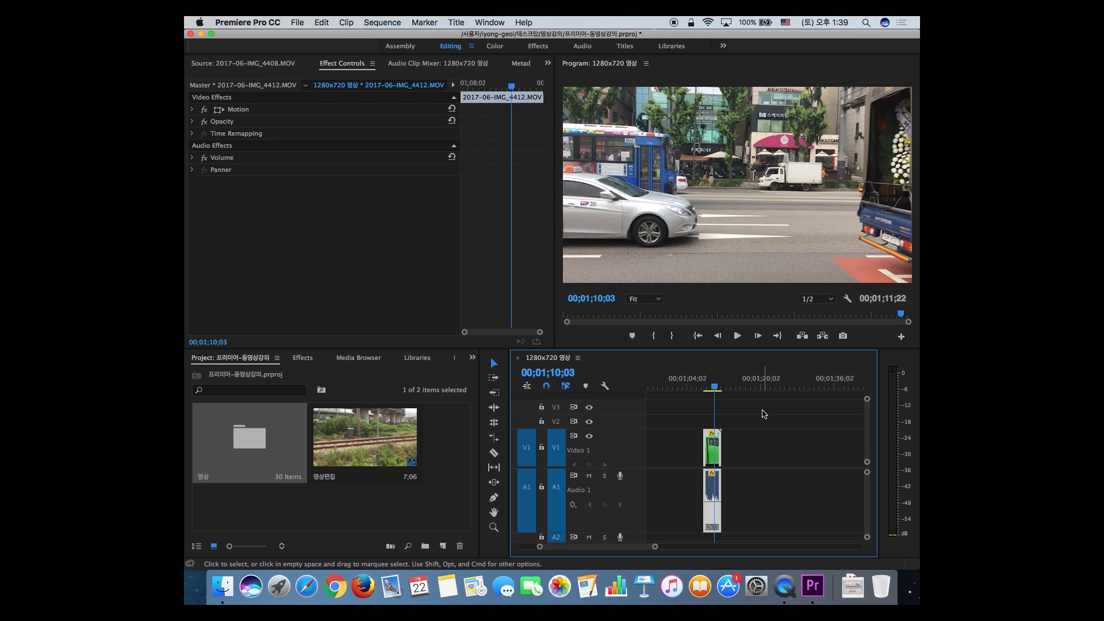
Move the playhead to 00;00;42;10 over the two adjoining street clips on V1.
key(minus)
key(minus)
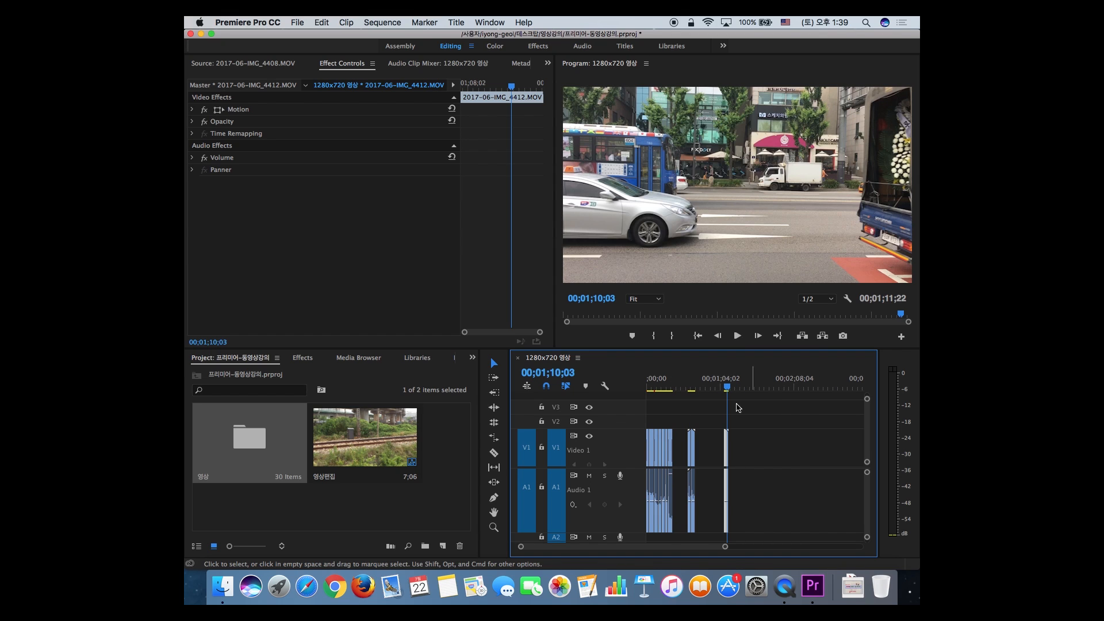
click(722, 387)
drag(723, 388, 728, 389)
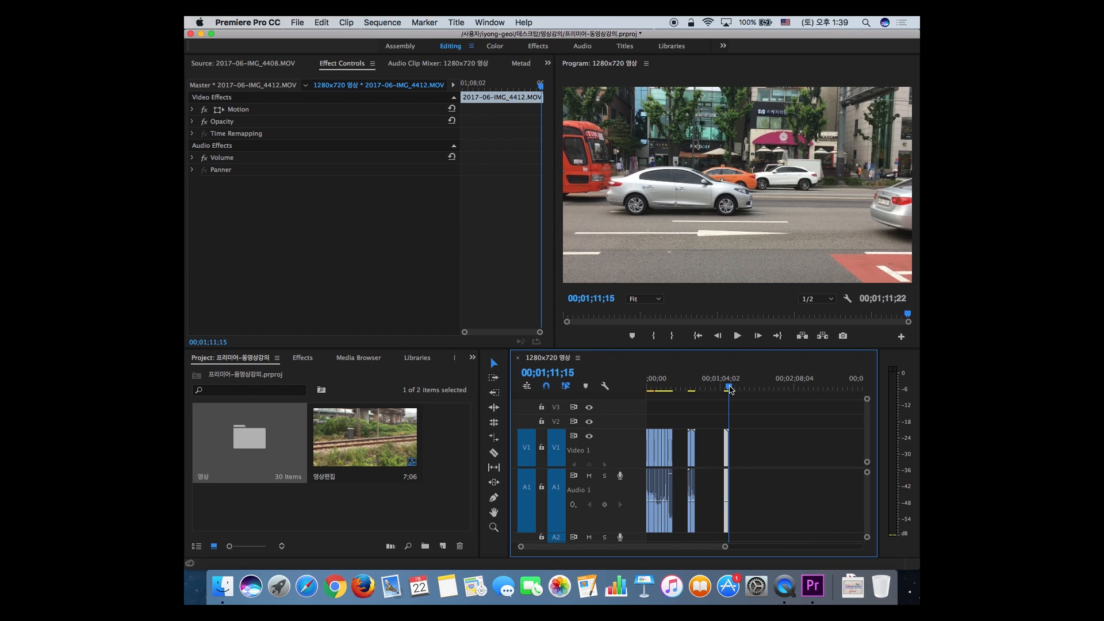
drag(684, 388, 692, 387)
scroll(747, 396, up, 5)
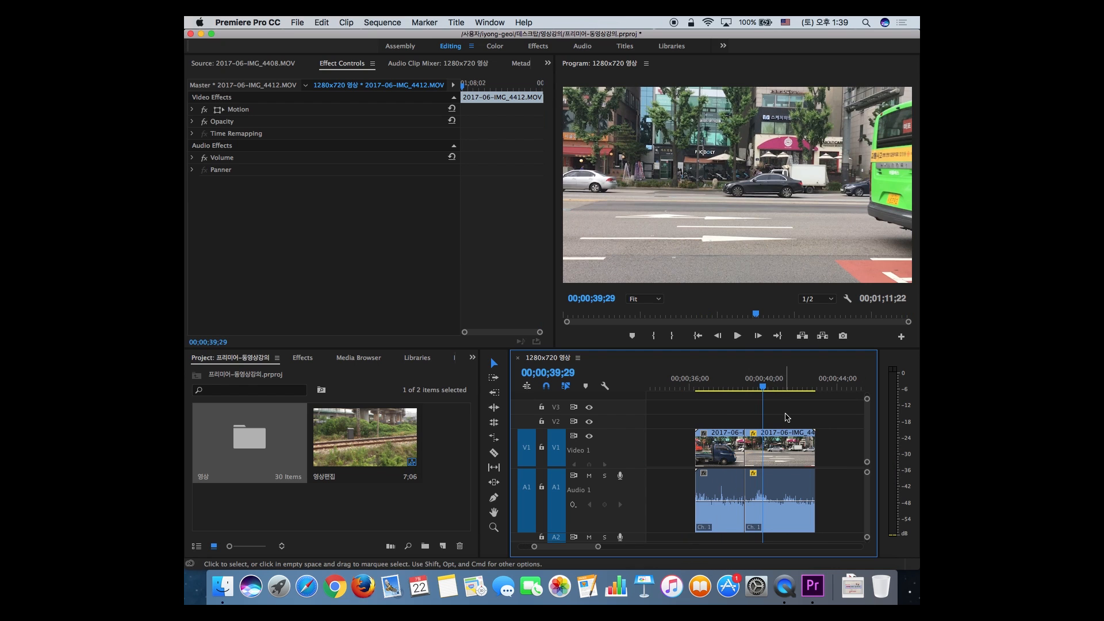
drag(798, 389, 806, 389)
Show the Effects list and expand Audio Transitions down to the Crossfade transitions.
click(303, 358)
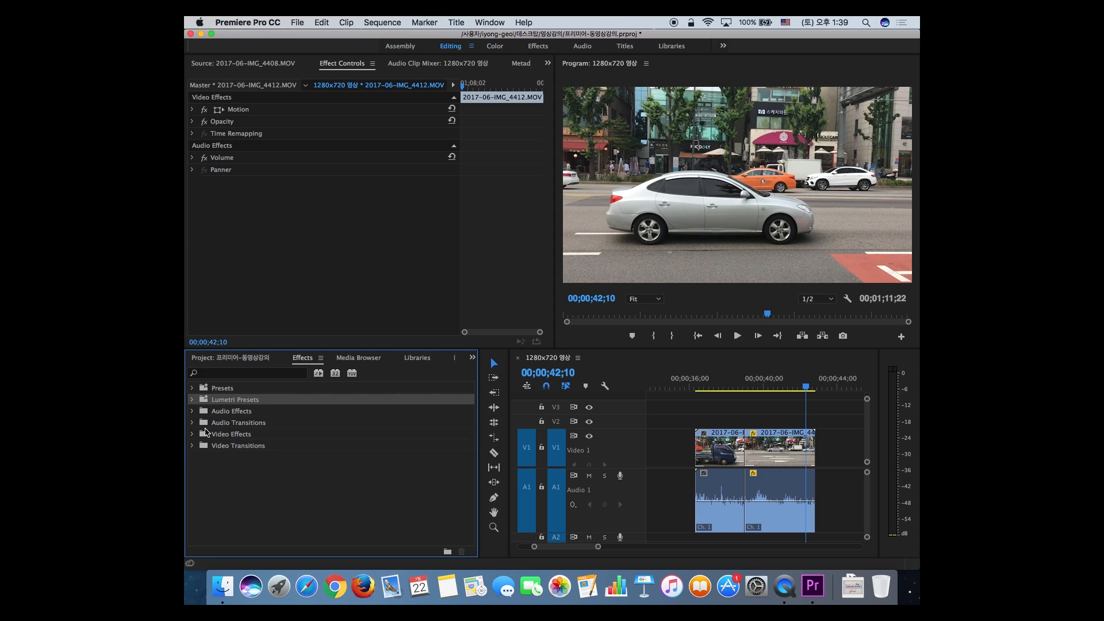
click(193, 423)
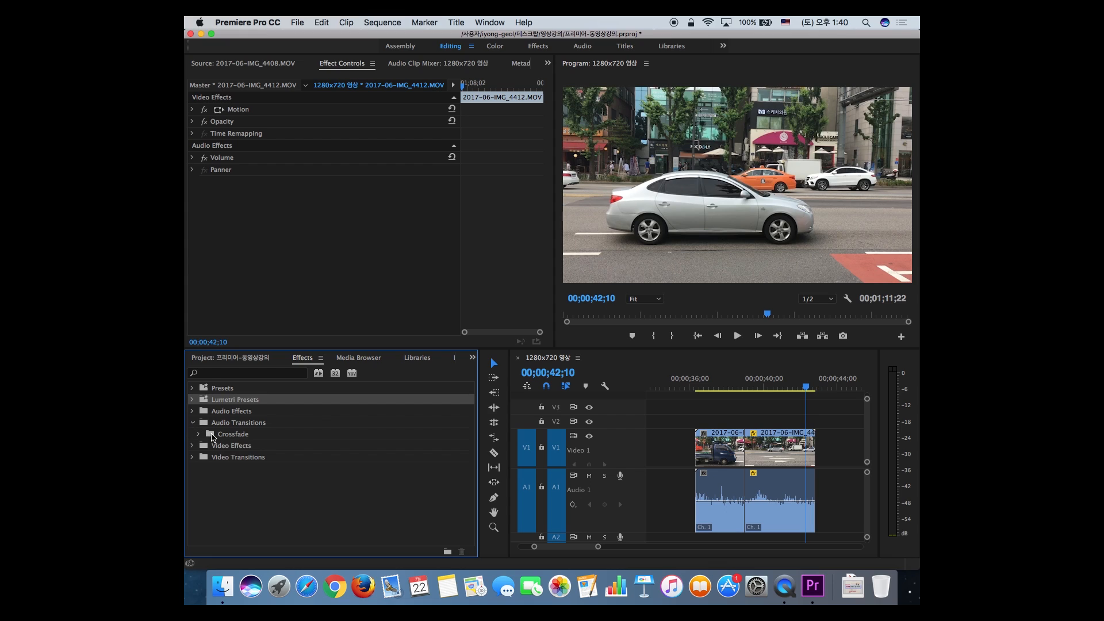
click(199, 434)
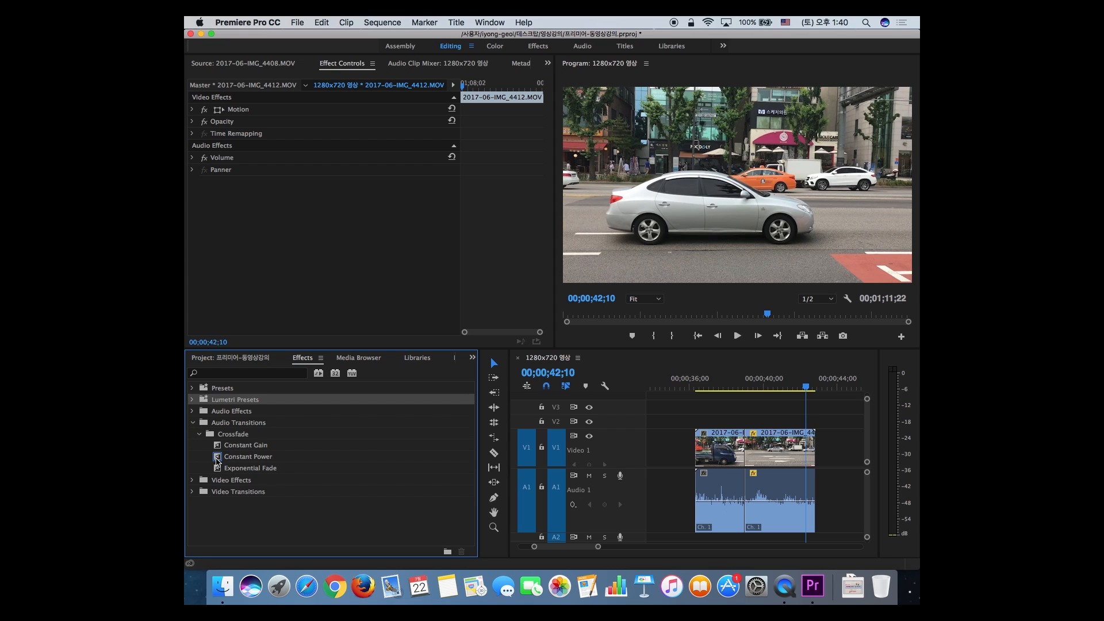
Delete the second of the two adjoining street clips and extend the remaining 2017-06-IMG_4412.MOV clip past the playhead.
click(763, 459)
key(Delete)
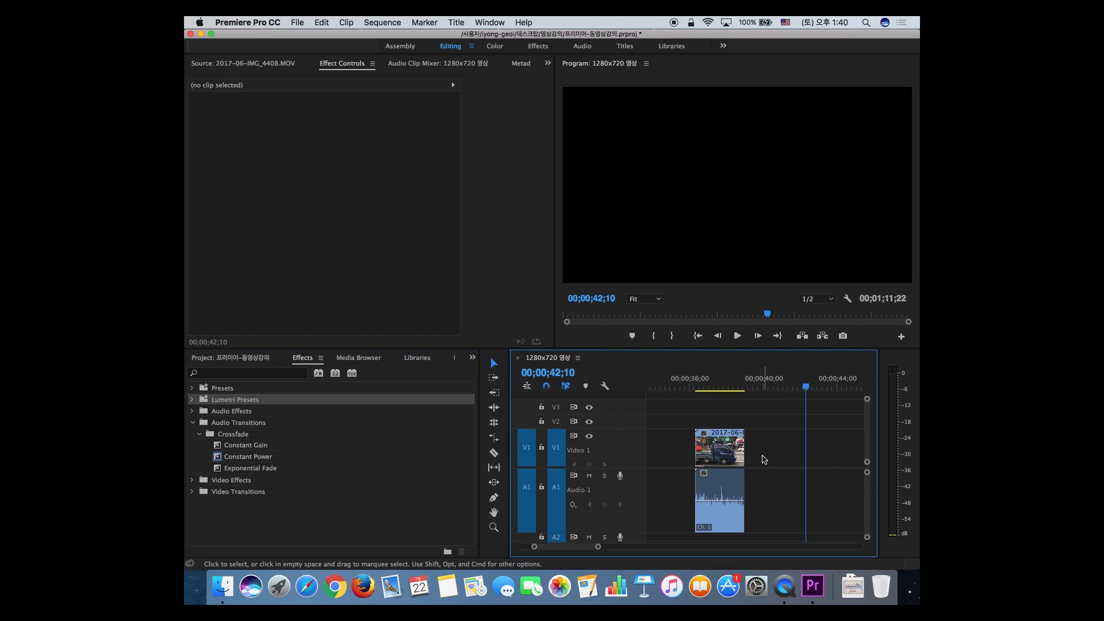
mouse_move(743, 454)
mouse_down()
mouse_move(855, 453)
mouse_move(755, 454)
mouse_up()
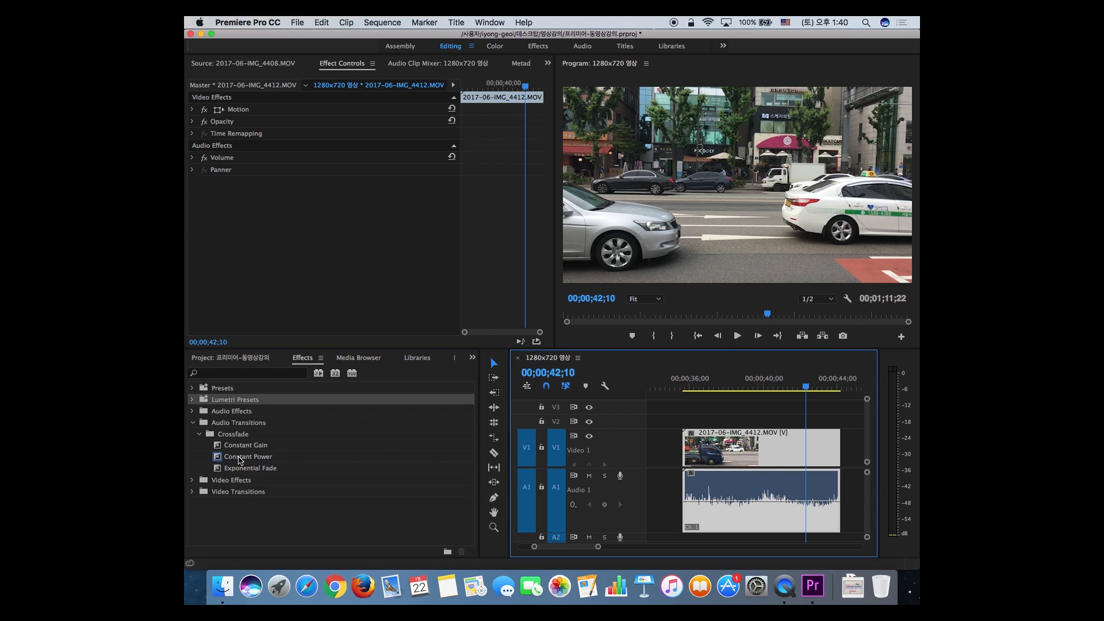
Apply Constant Power crossfades to both ends of the clip's audio and play from just before its start.
click(240, 460)
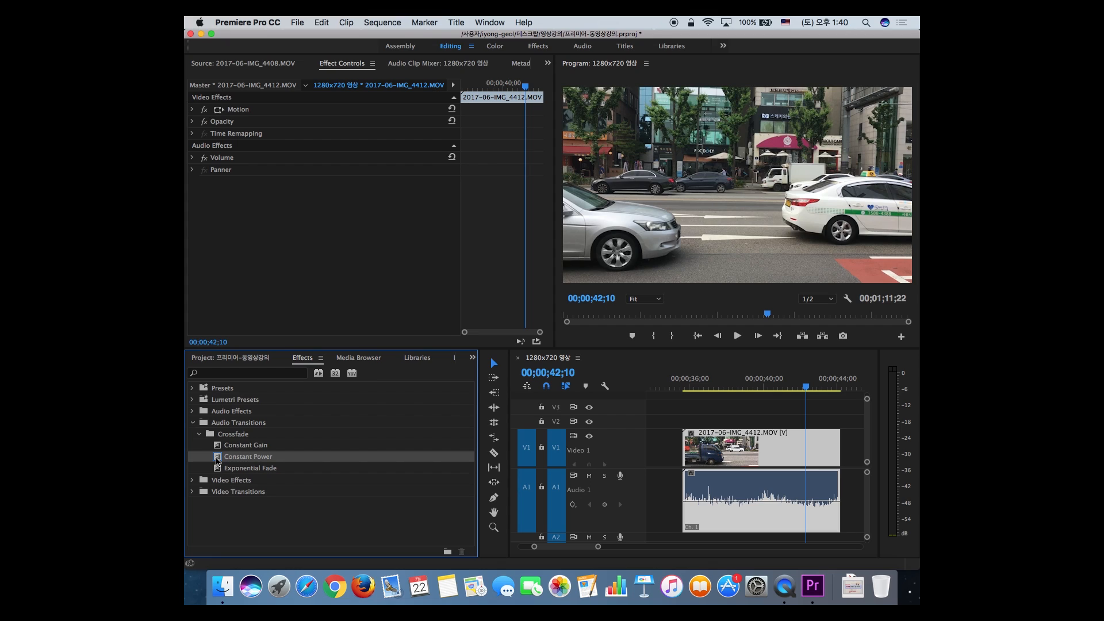
drag(218, 460, 837, 491)
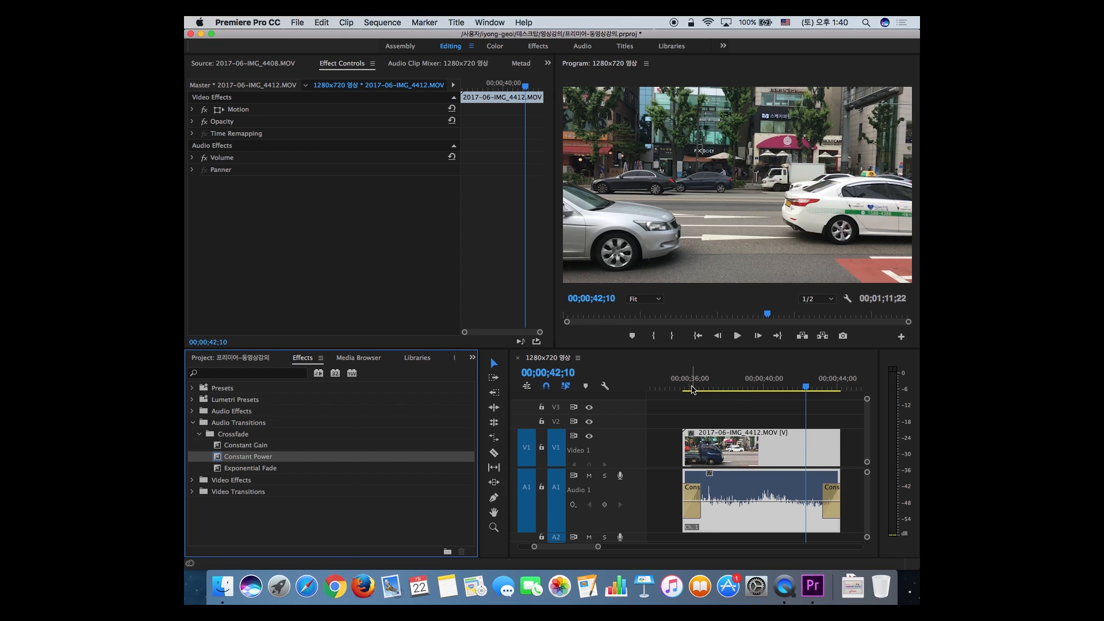
drag(692, 390, 672, 389)
key(space)
Lengthen the Constant Power fade at the audio's start to 00;00;03;01 and play the clip from its beginning.
drag(699, 490, 738, 489)
click(684, 389)
key(space)
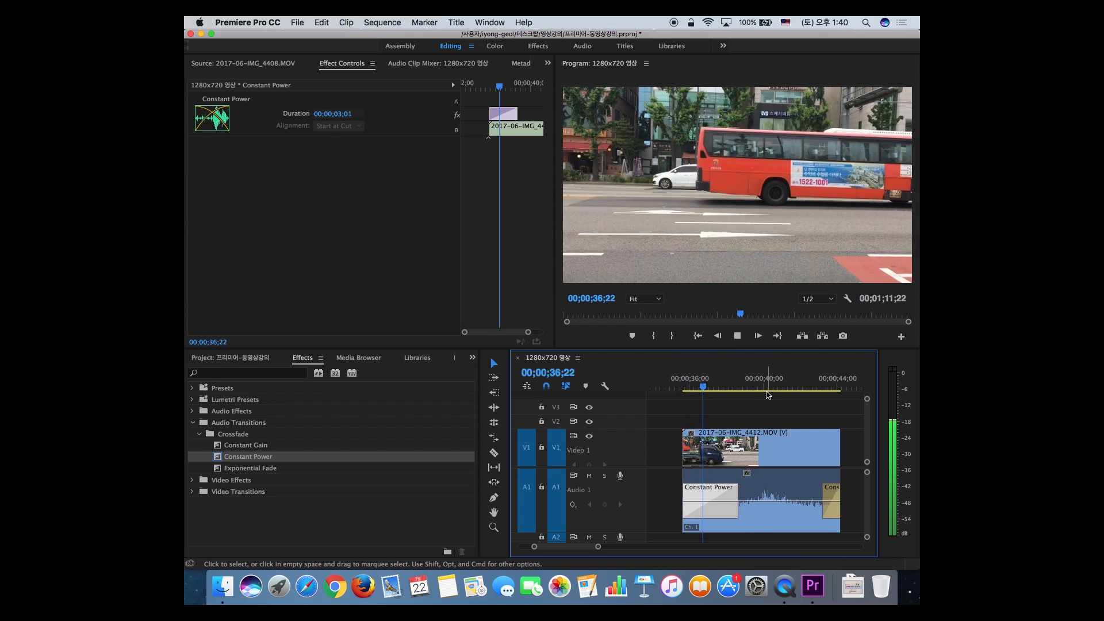
key(space)
Raise the system volume to maximum and replay the audio fade-in from the clip's start.
key(XF86AudioRaiseVolume)
key(XF86AudioRaiseVolume)
key(XF86AudioRaiseVolume)
key(XF86AudioRaiseVolume)
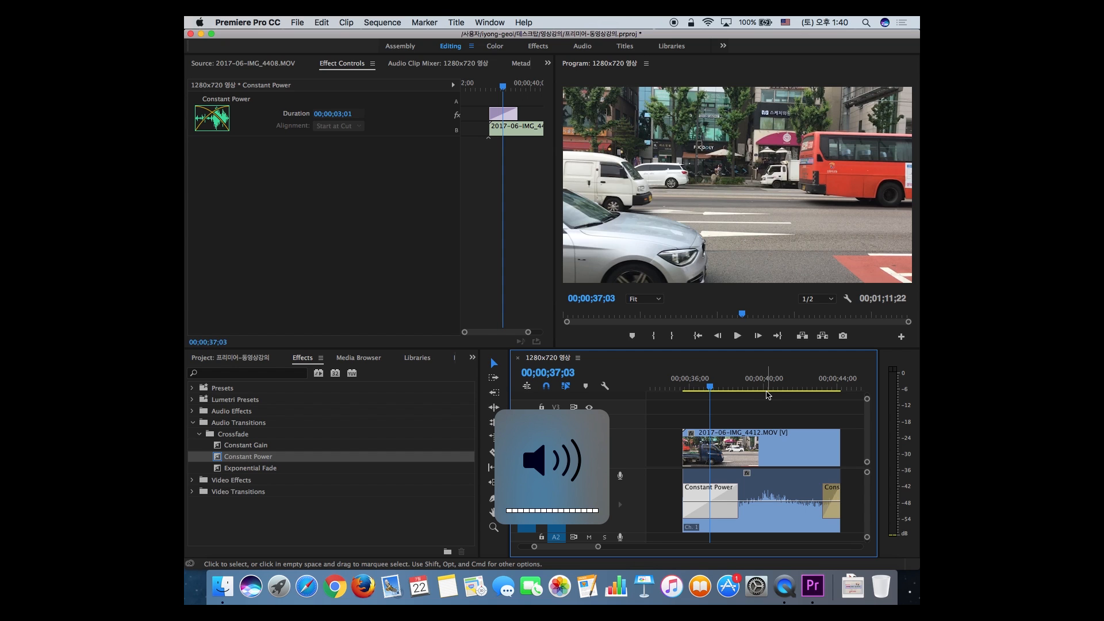
click(681, 389)
key(space)
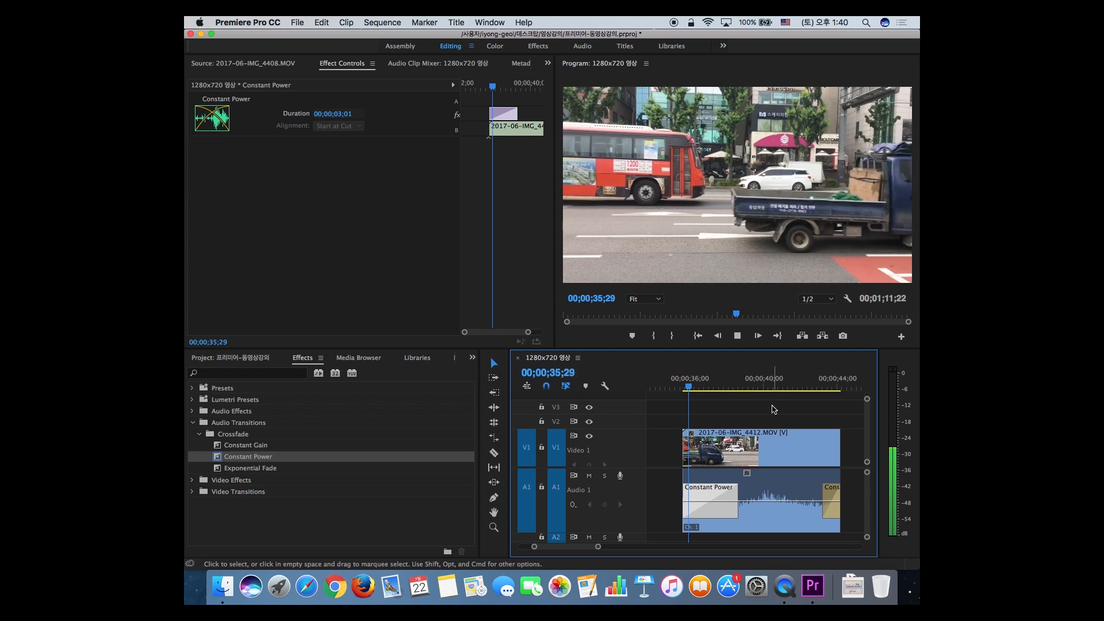
key(space)
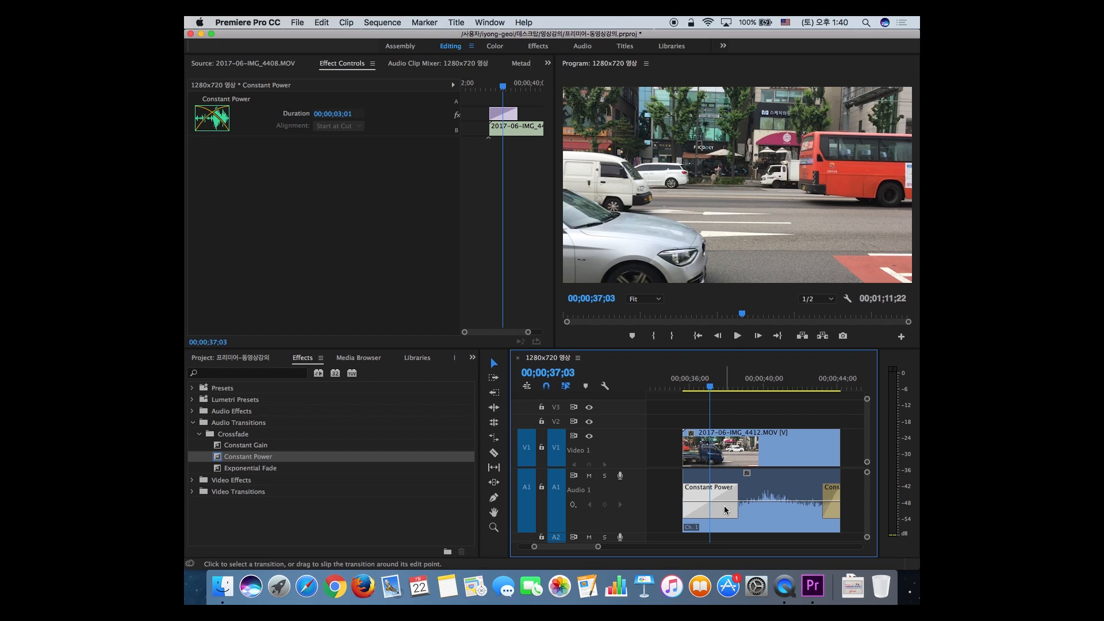
Delete the Constant Power fade at the audio's start and play the clip's opening without it.
key(Delete)
click(683, 378)
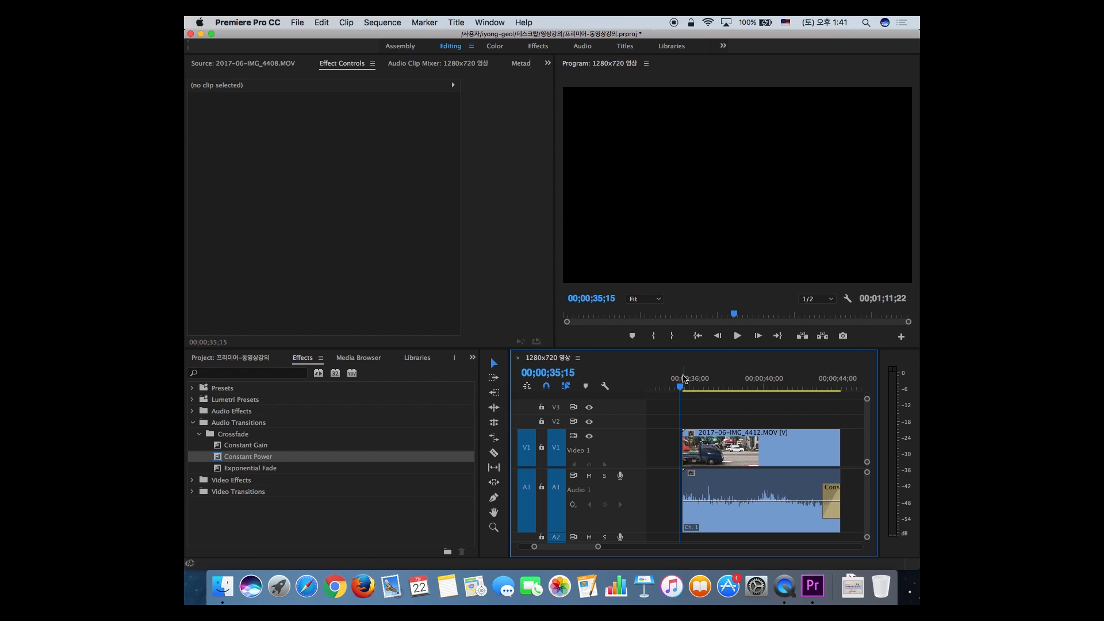
key(space)
key(space)
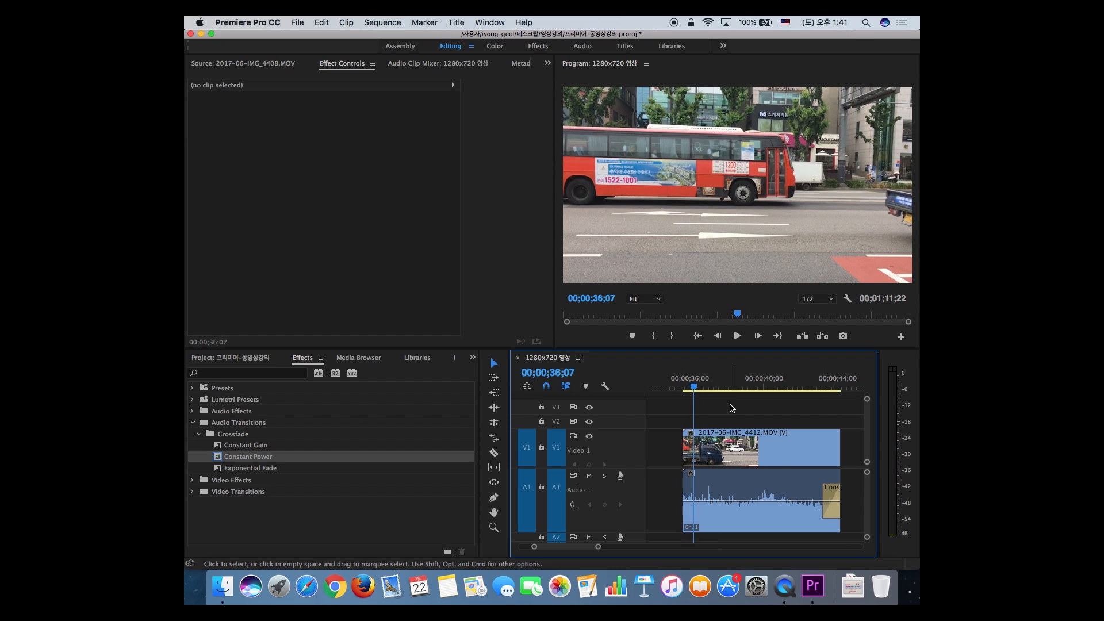
Undo the deletion of the starting audio fade and play the clip from its beginning.
key(super+z)
click(682, 384)
key(space)
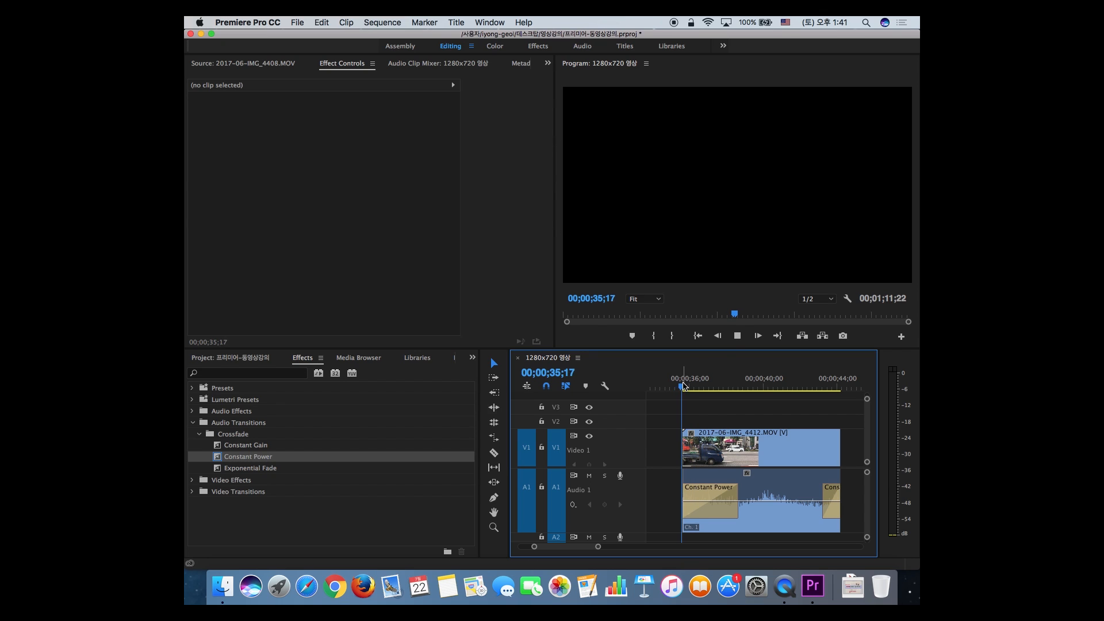
key(space)
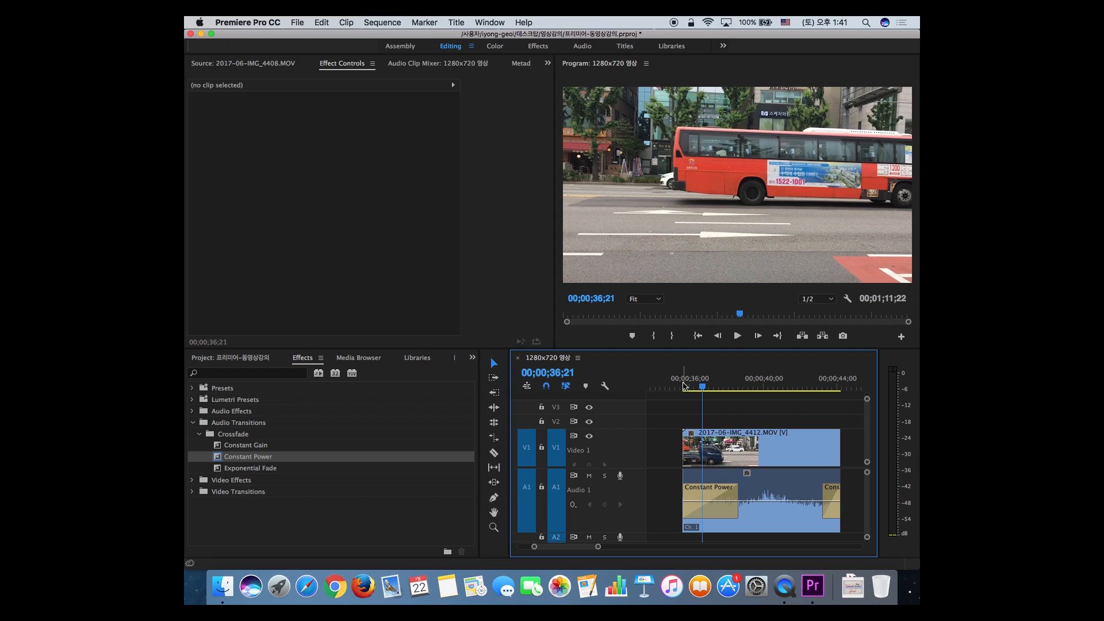
Add a Cross Dissolve lasting 00;00;02;07 to the start of the street clip's video and play it.
click(673, 386)
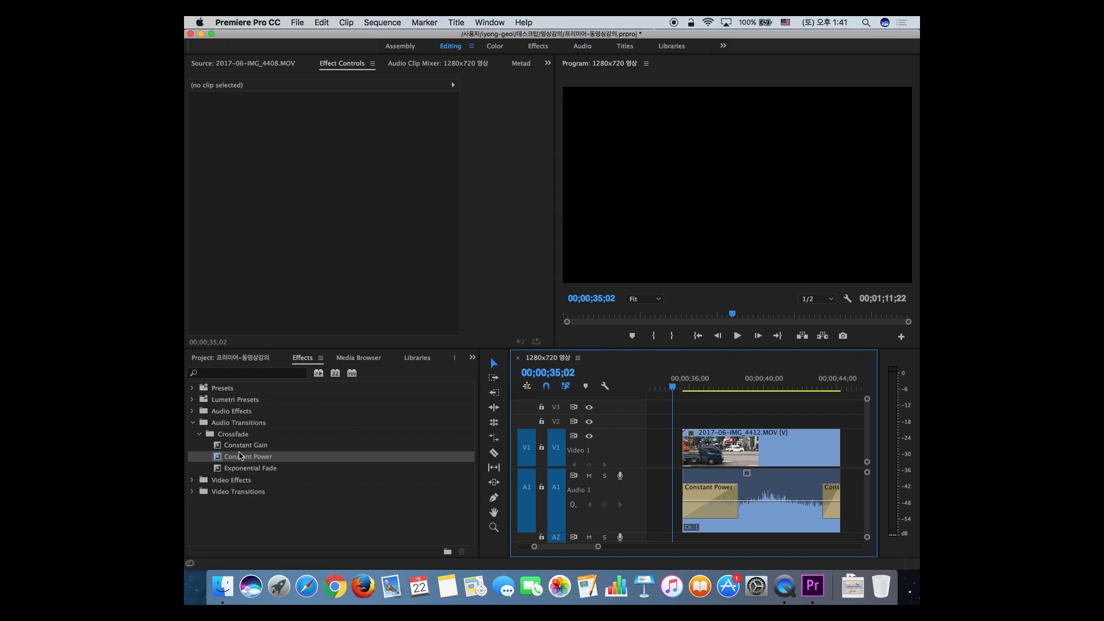
click(194, 422)
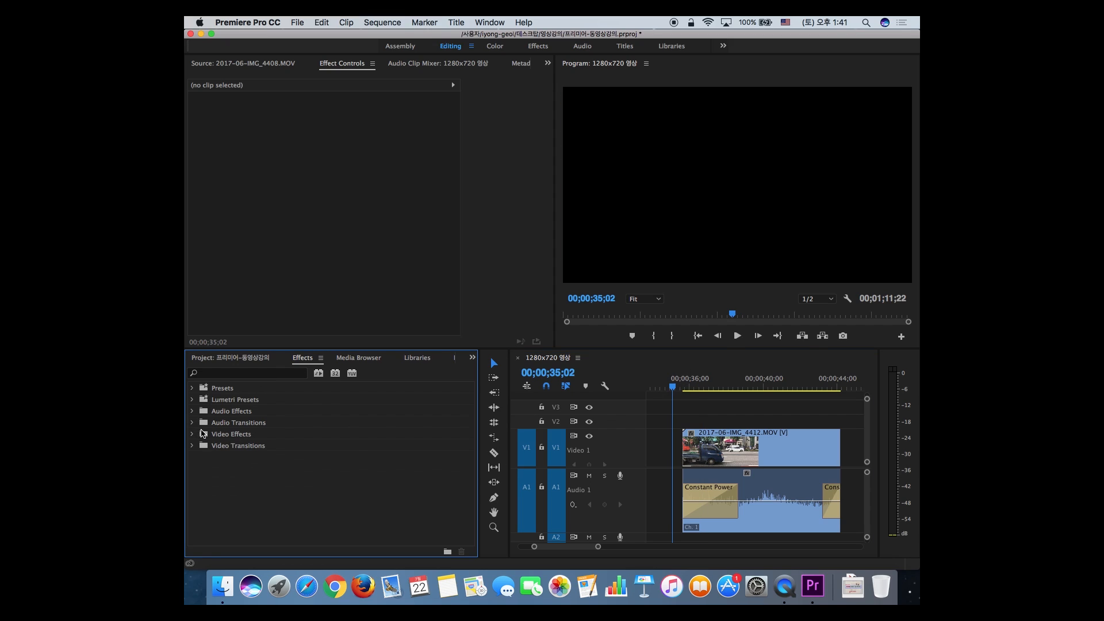
click(193, 434)
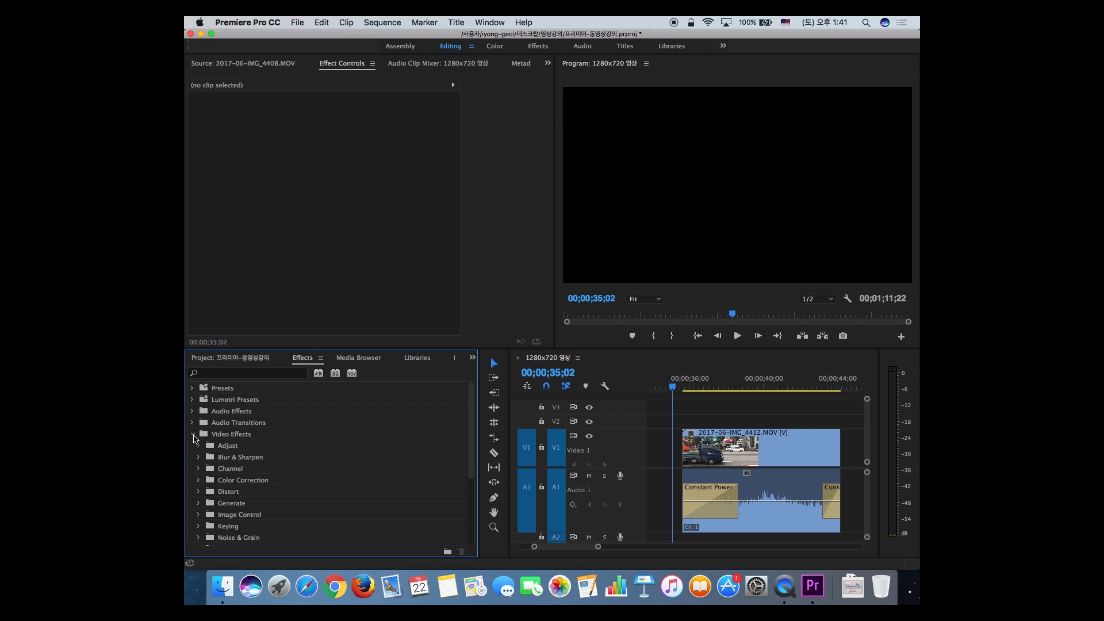
click(194, 435)
click(193, 446)
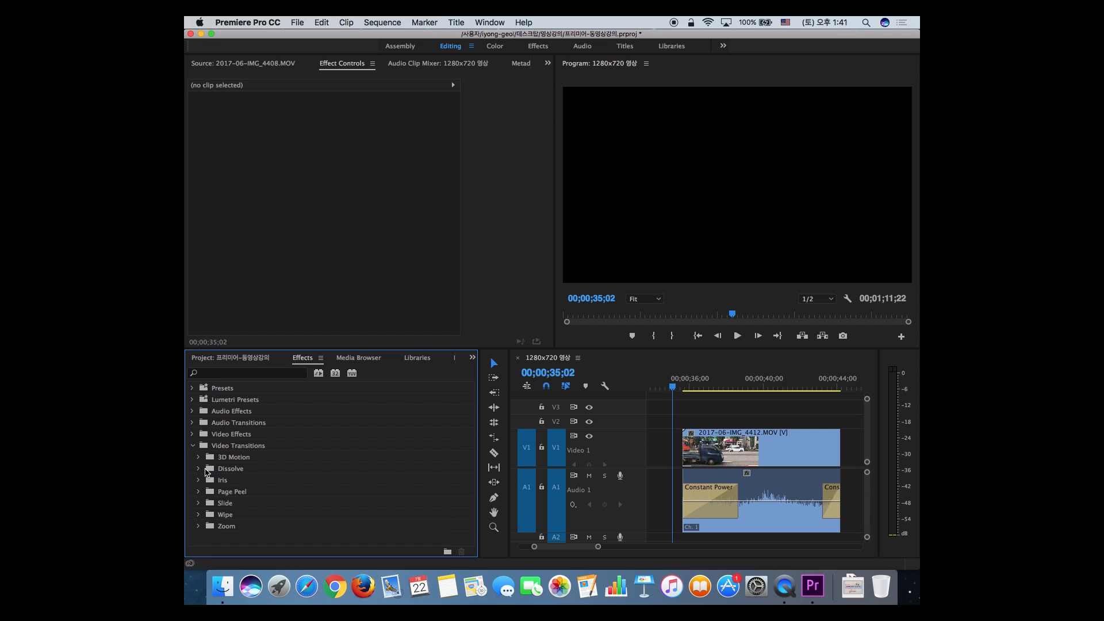
click(198, 469)
drag(242, 491, 697, 440)
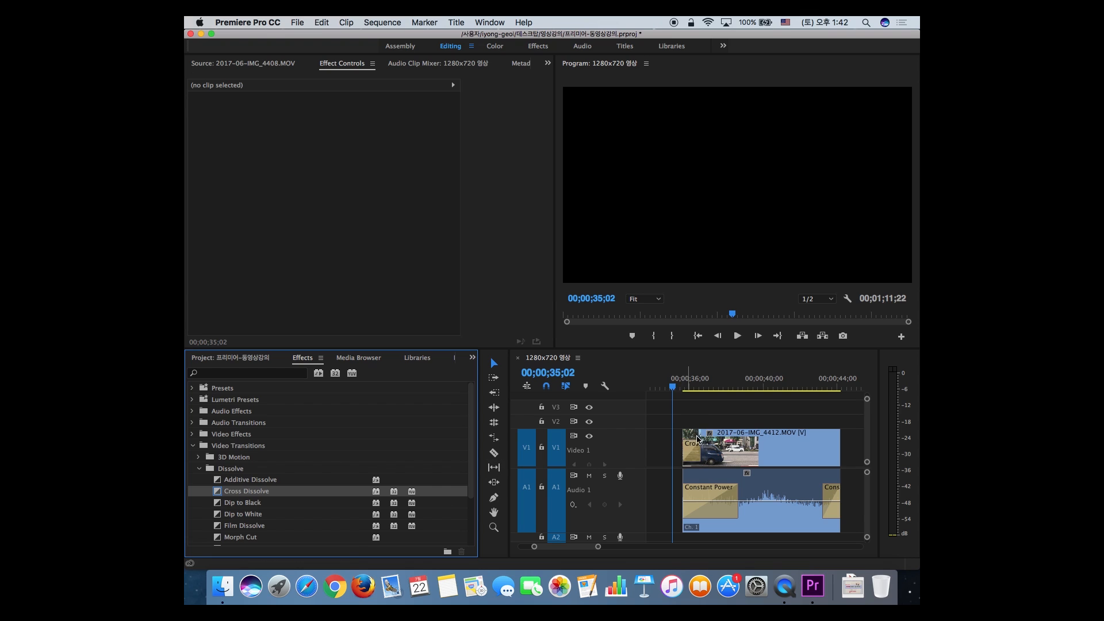
key(space)
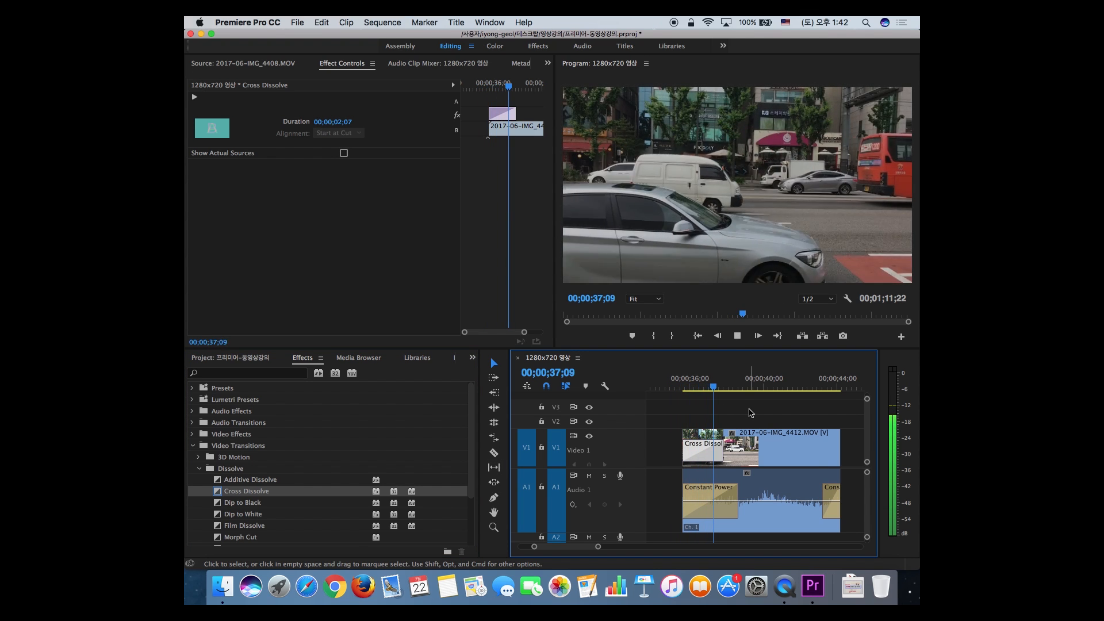
key(space)
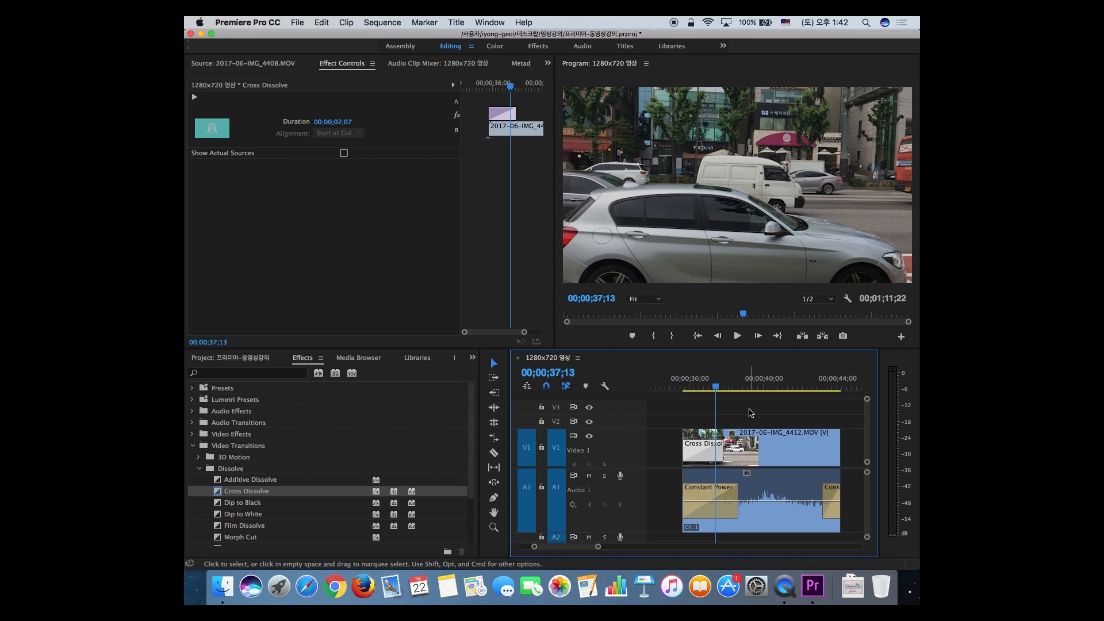
Copy the street clip with its transitions and paste it at 00;00;52;17.
key(minus)
key(minus)
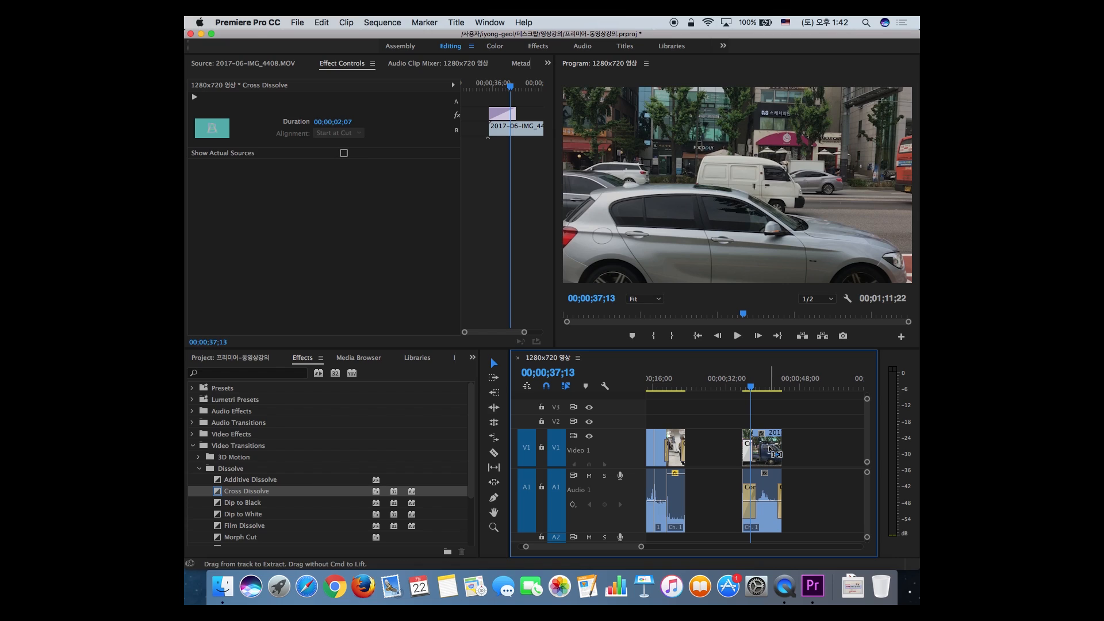
click(771, 454)
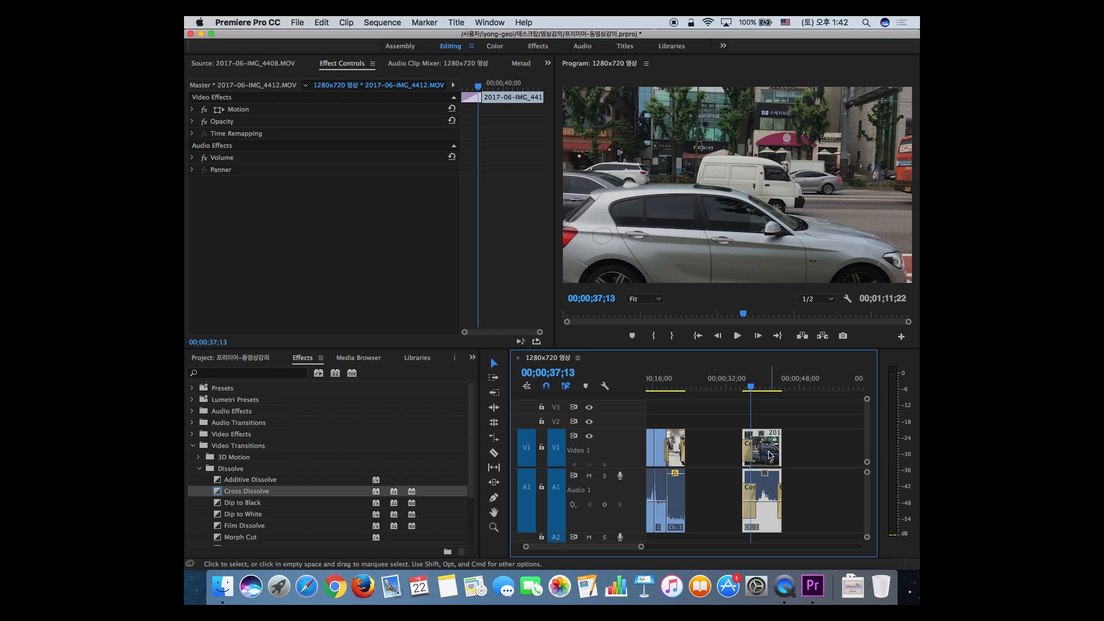
click(820, 385)
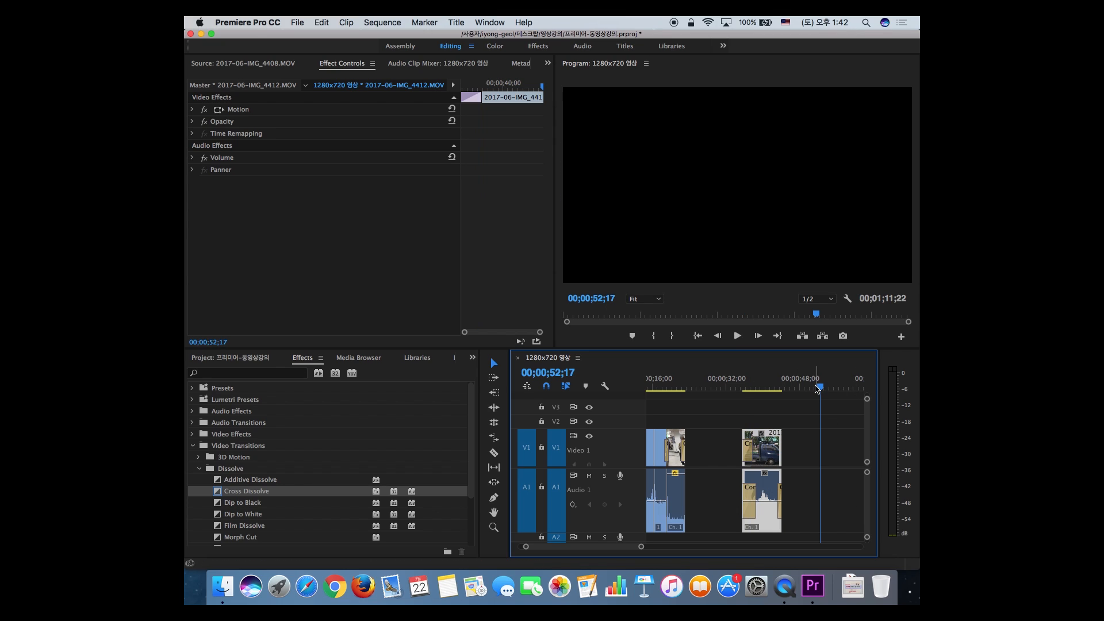
key(super+v)
Delete the Cross Dissolve and Constant Power transitions from the pasted copy of the clip.
click(828, 418)
click(823, 448)
key(Delete)
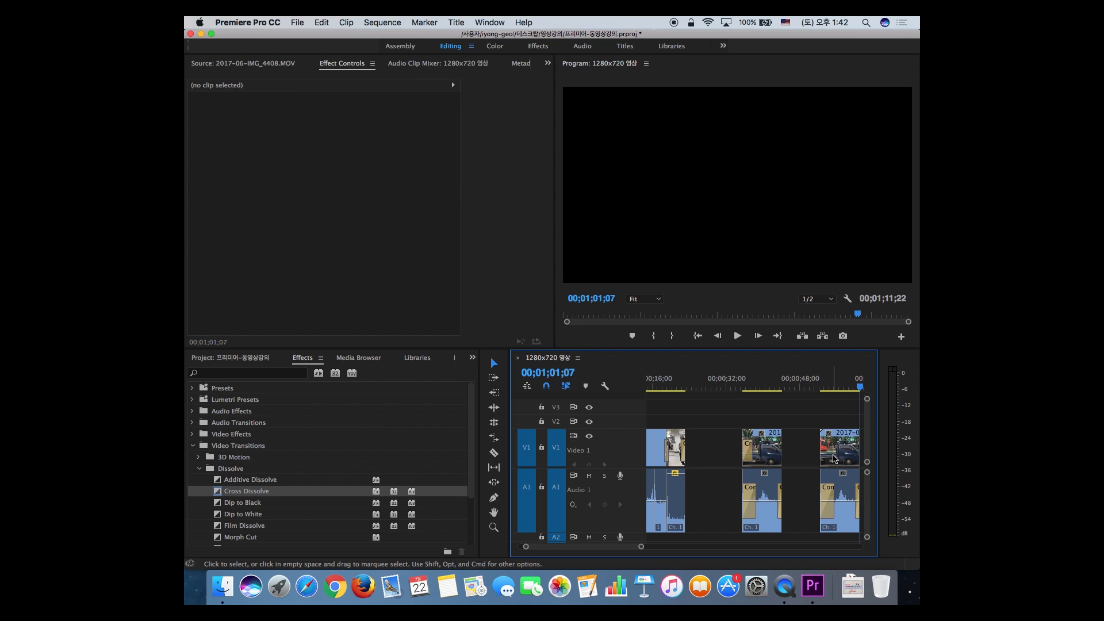
click(828, 486)
key(Delete)
Play the copy without transitions and the original with its fades to compare how they open.
drag(824, 385, 818, 384)
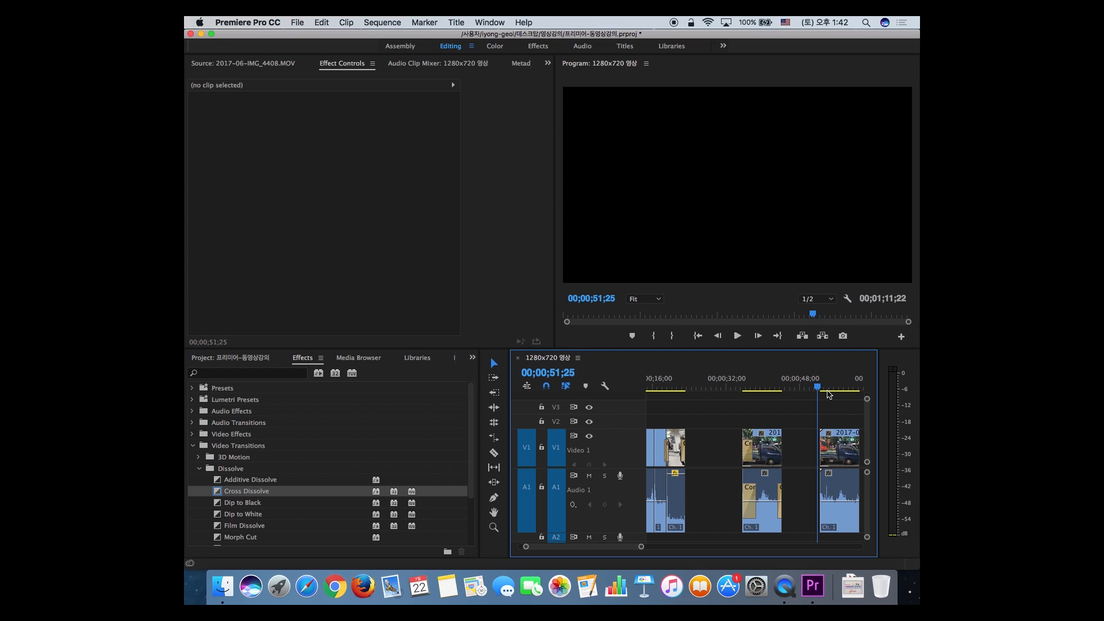
key(space)
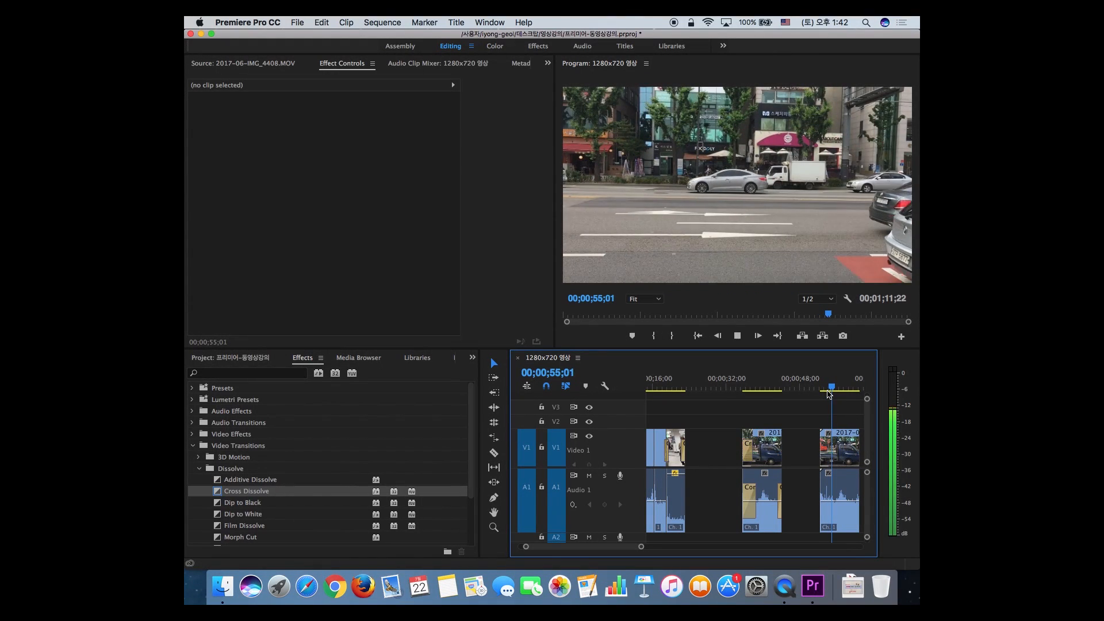
key(space)
drag(746, 383, 744, 384)
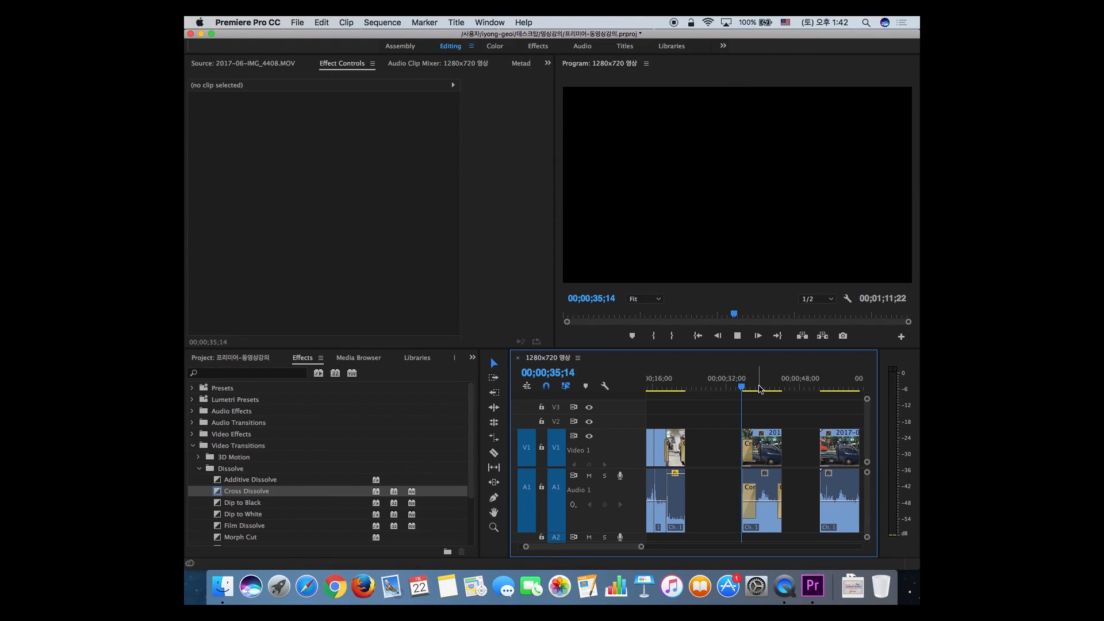
key(space)
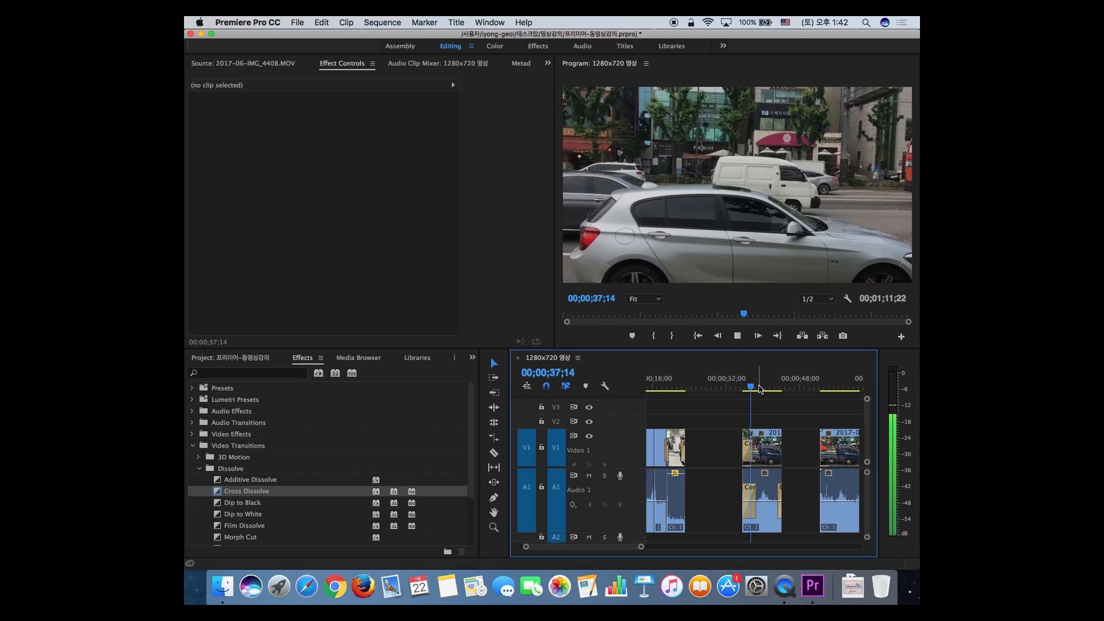
key(space)
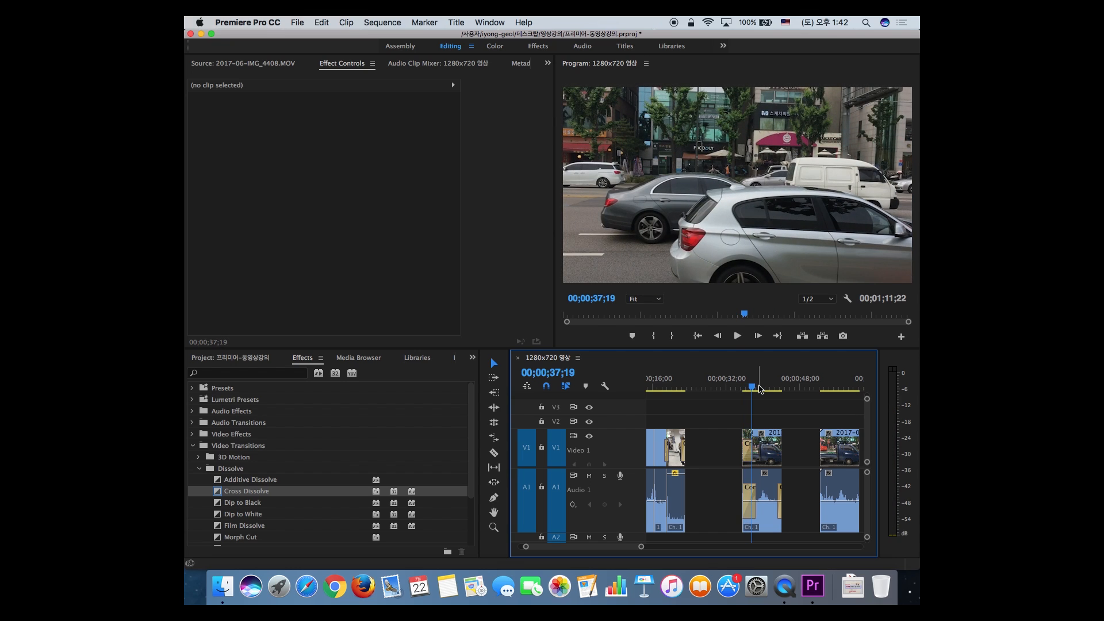